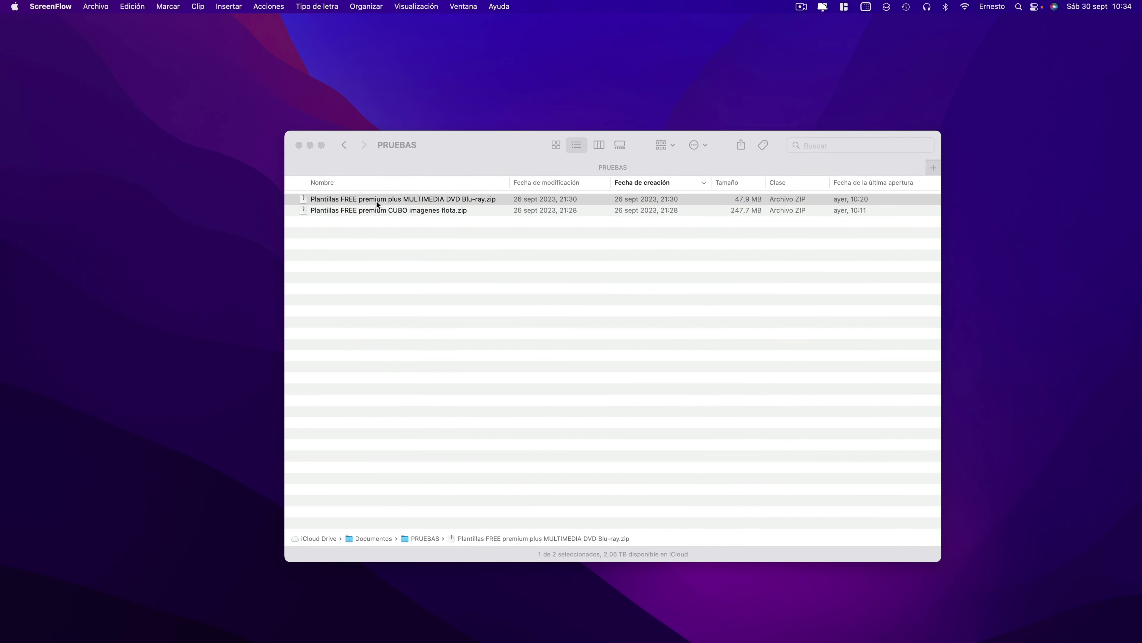
# Select the MULTIMEDIA DVD Blu-ray and CUBO imagenes flota ZIPs in turn, then show Mission Control
pyautogui.click(378, 201)
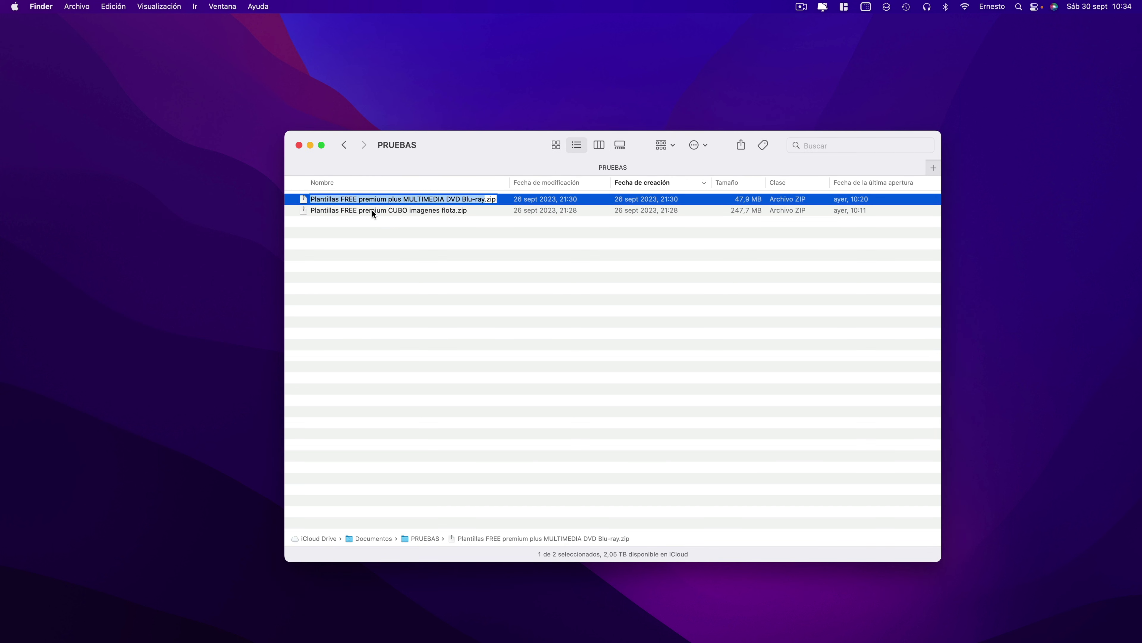
pyautogui.click(372, 210)
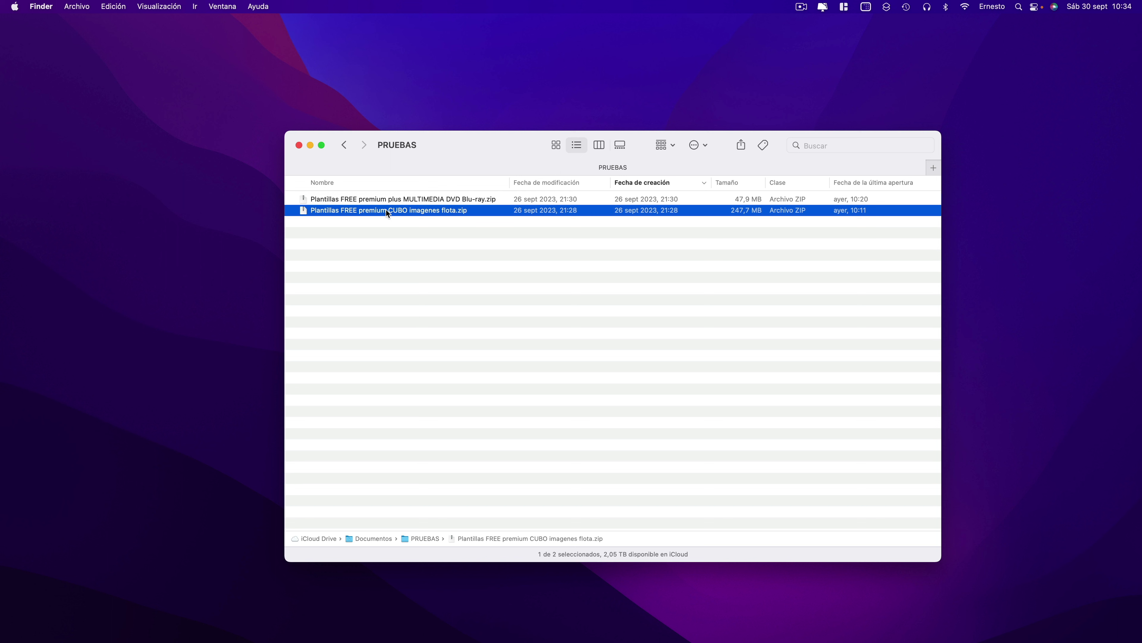
pyautogui.click(378, 199)
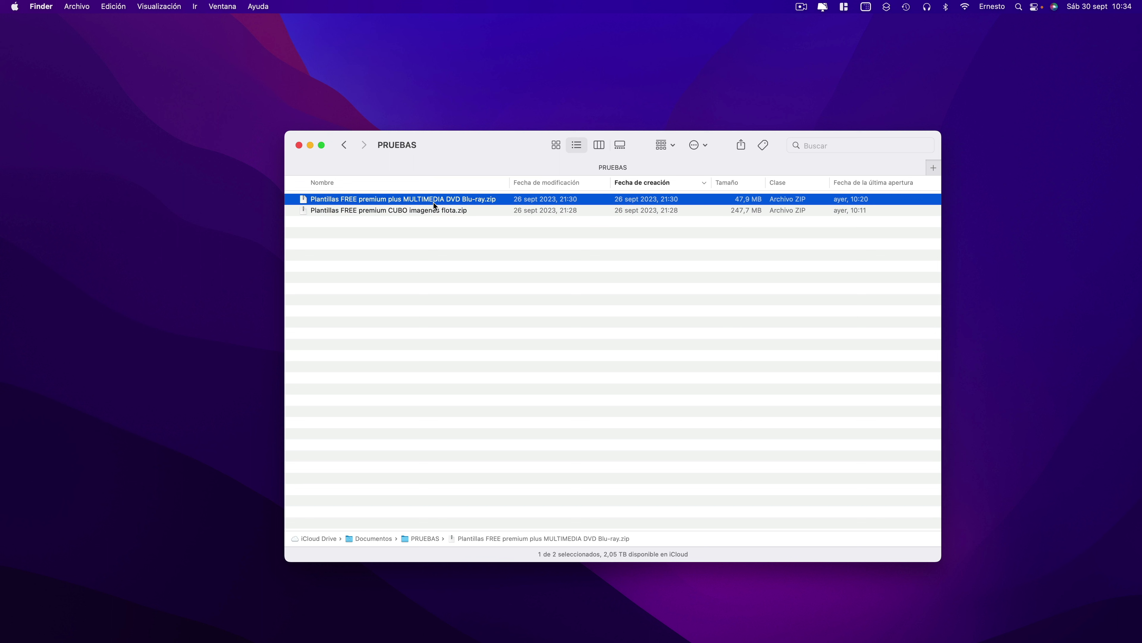
pyautogui.click(388, 210)
pyautogui.click(412, 199)
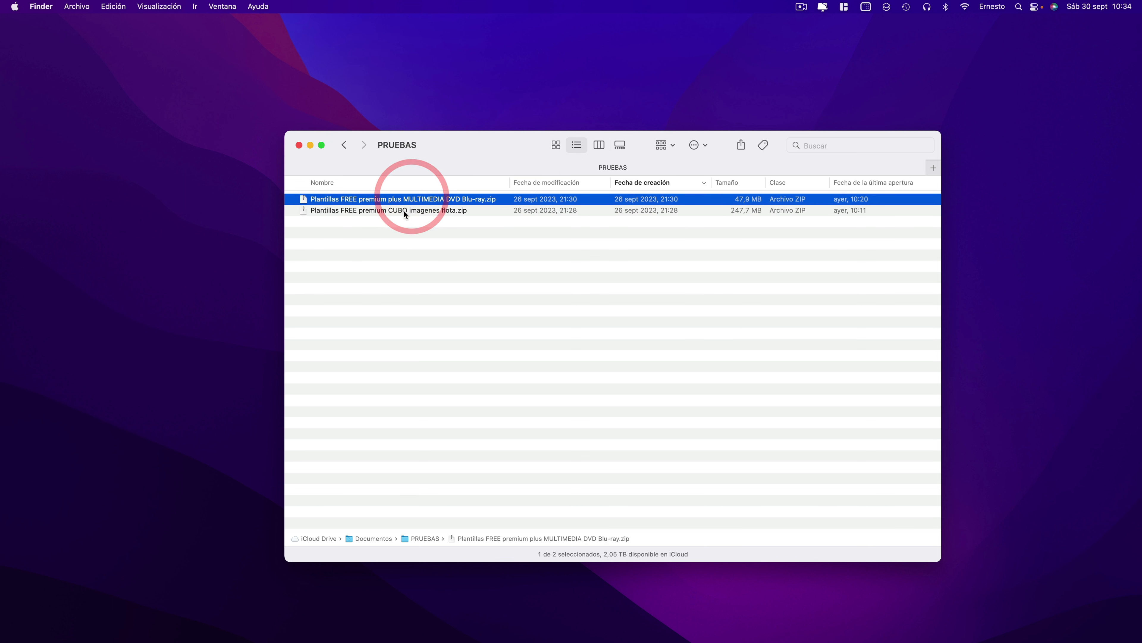
pyautogui.click(403, 210)
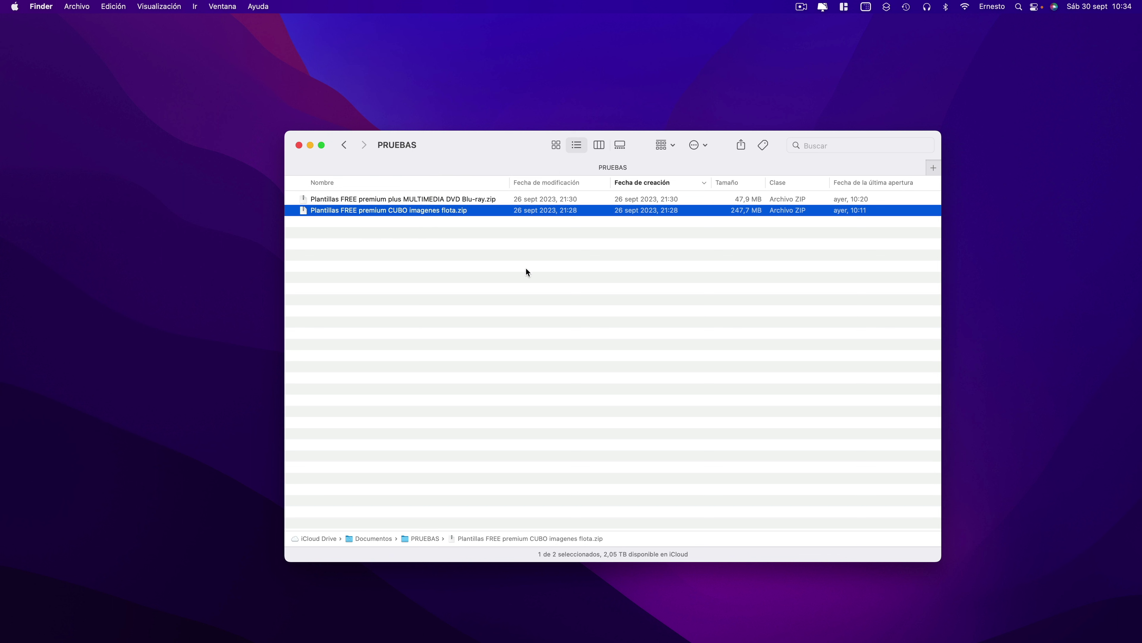
pyautogui.hotkey('ctrl', 'Up')
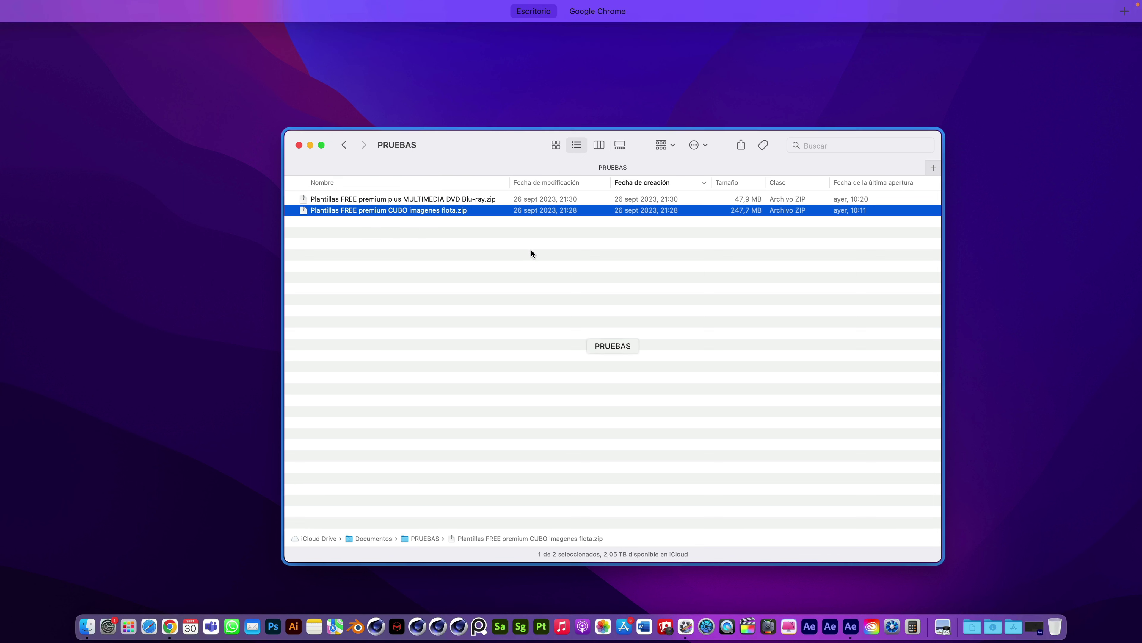
# Switch to the full-screen Google Chrome space showing the YouTube channel home page
pyautogui.click(658, 35)
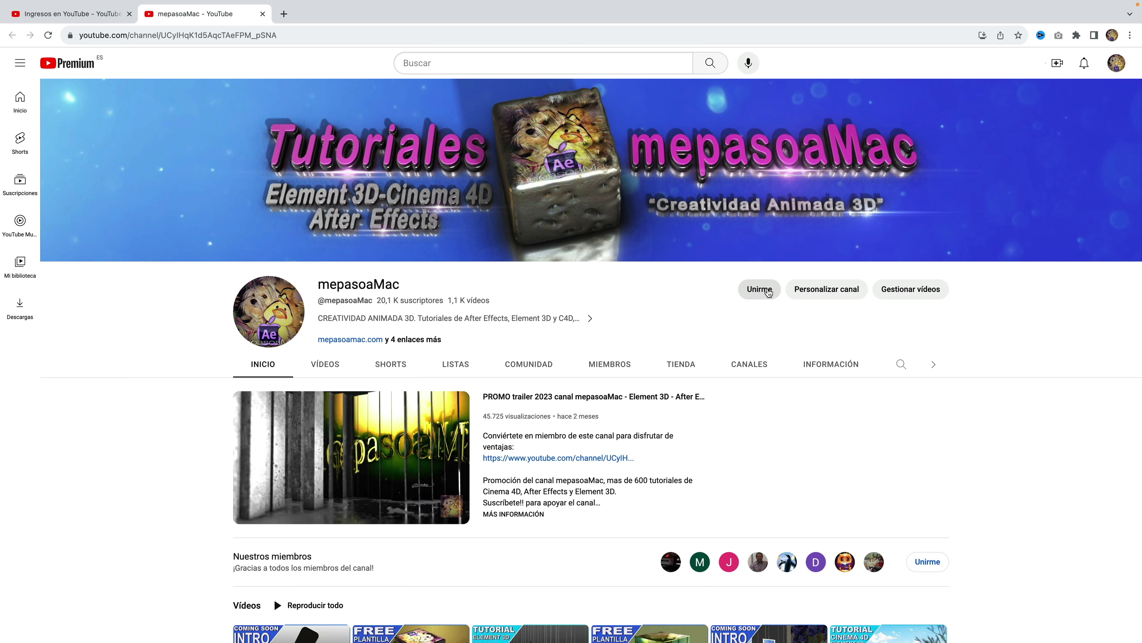
pyautogui.click(769, 291)
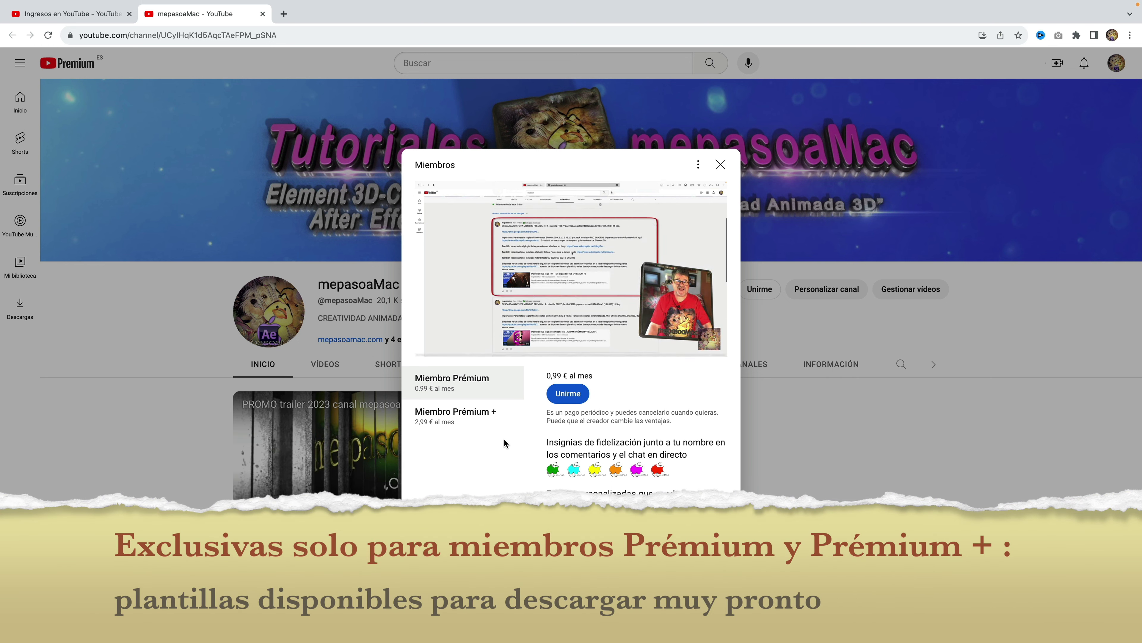
pyautogui.click(721, 164)
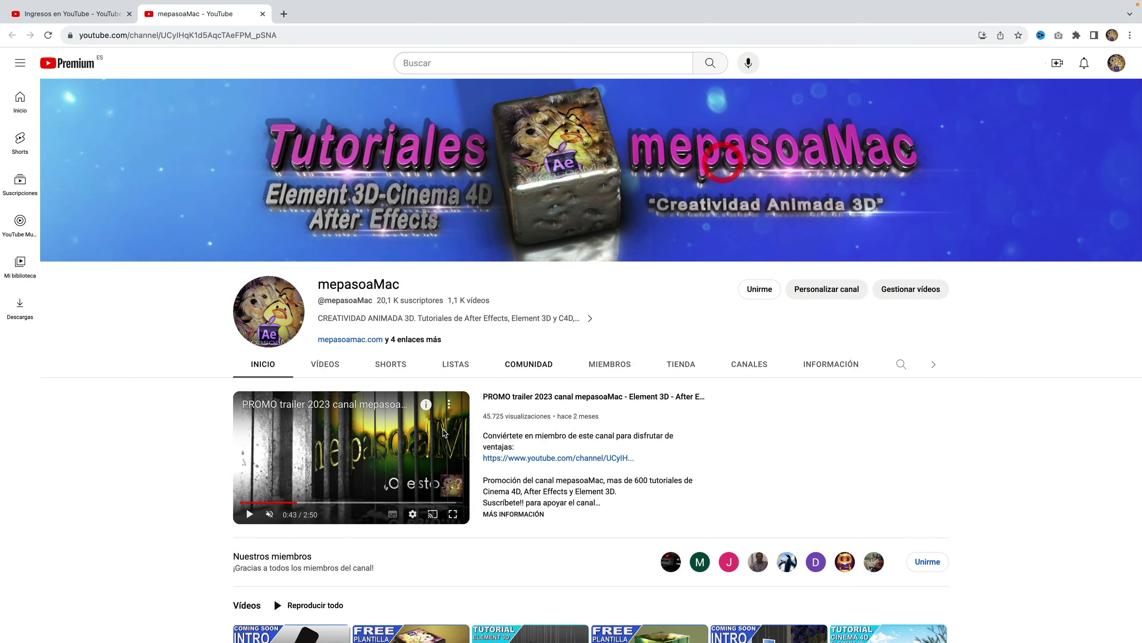
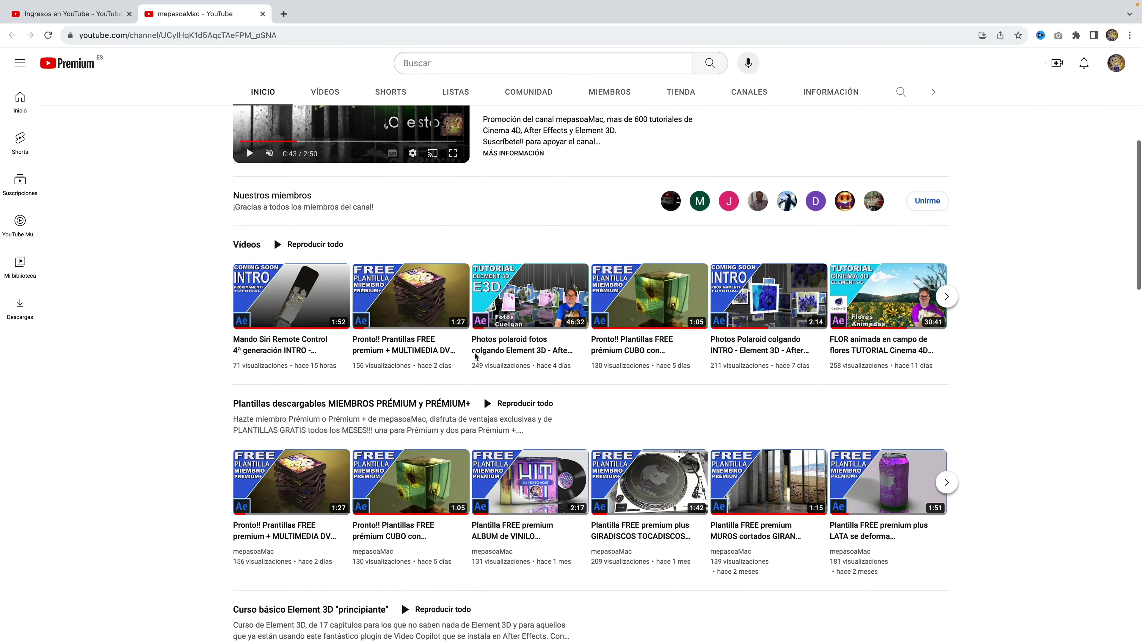
# Scroll past the Prémium members' downloadable templates row to reveal the Curso básico Element 3D playlist
pyautogui.scroll(-2, 475, 356)
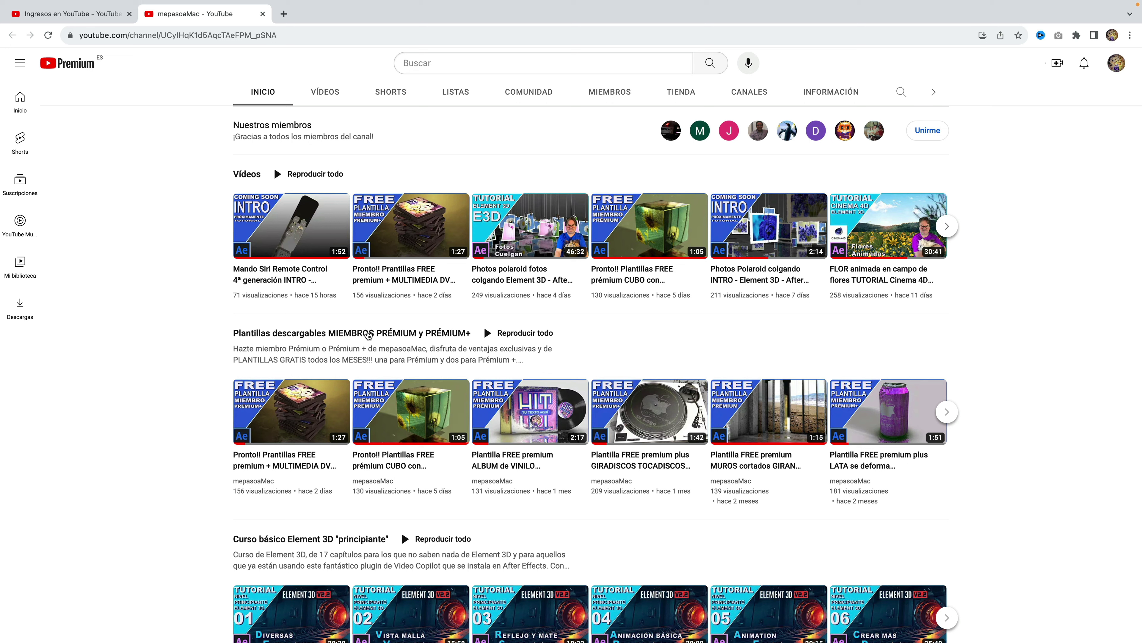
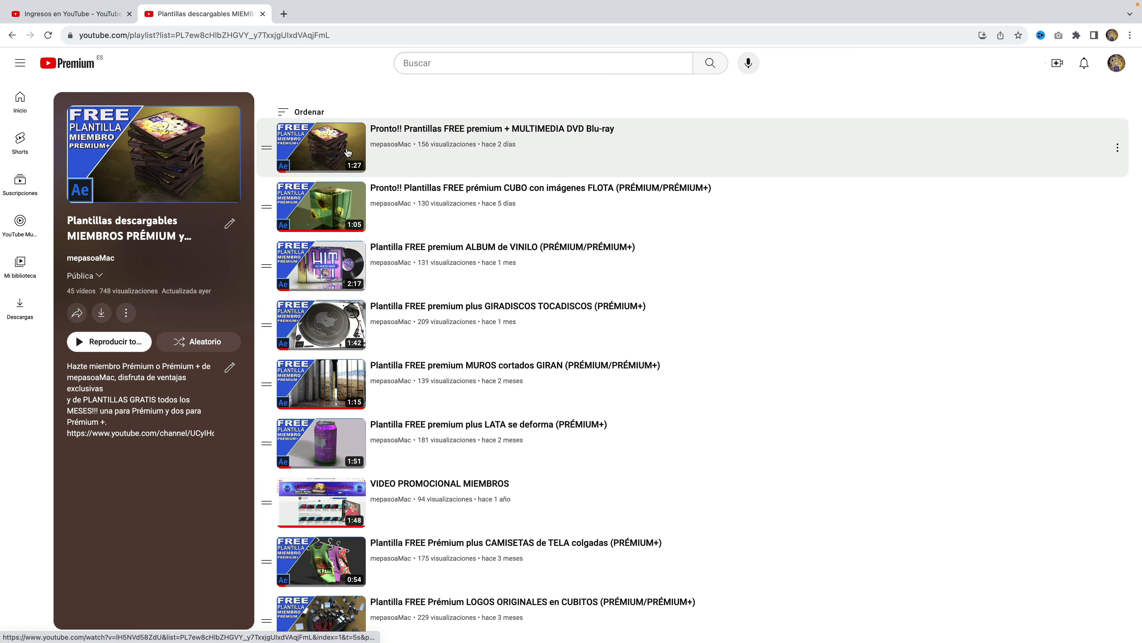
# Browse the members' free templates playlist, then go back to the mepasoaMac channel home page
pyautogui.scroll(-5, 428, 321)
pyautogui.scroll(-5, 428, 322)
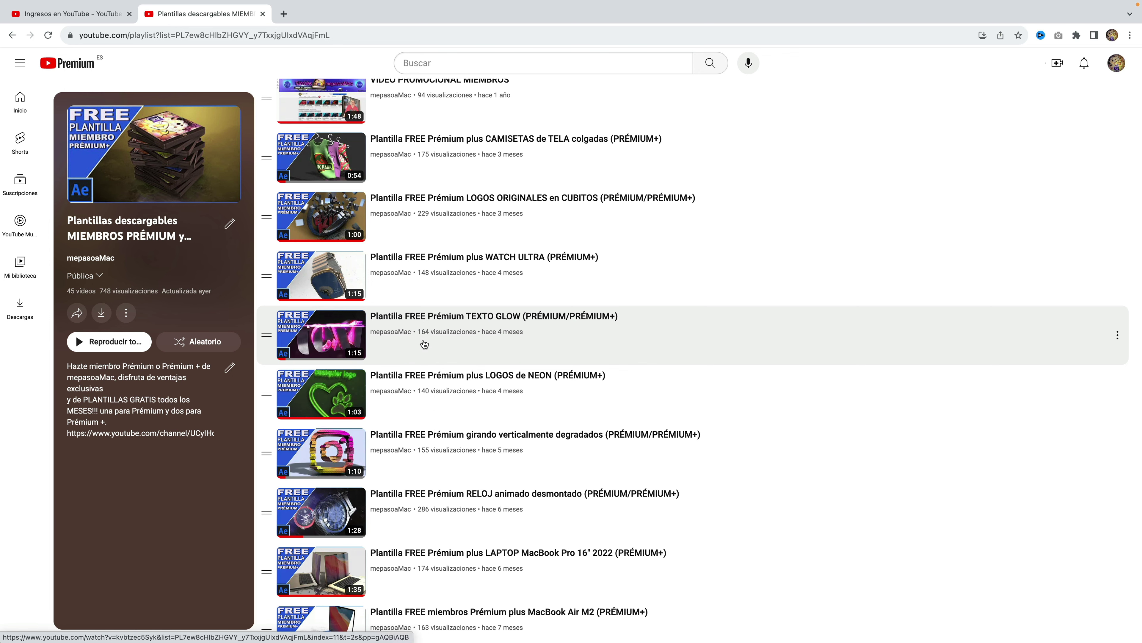
pyautogui.scroll(-3, 421, 294)
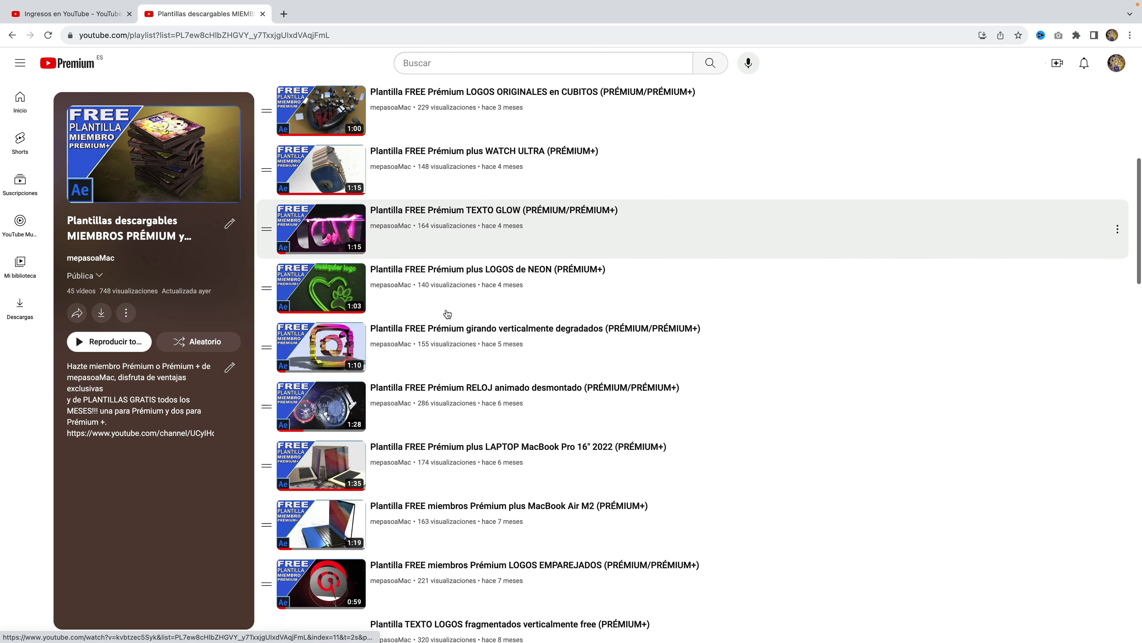
pyautogui.scroll(-2, 447, 320)
pyautogui.scroll(-3, 447, 414)
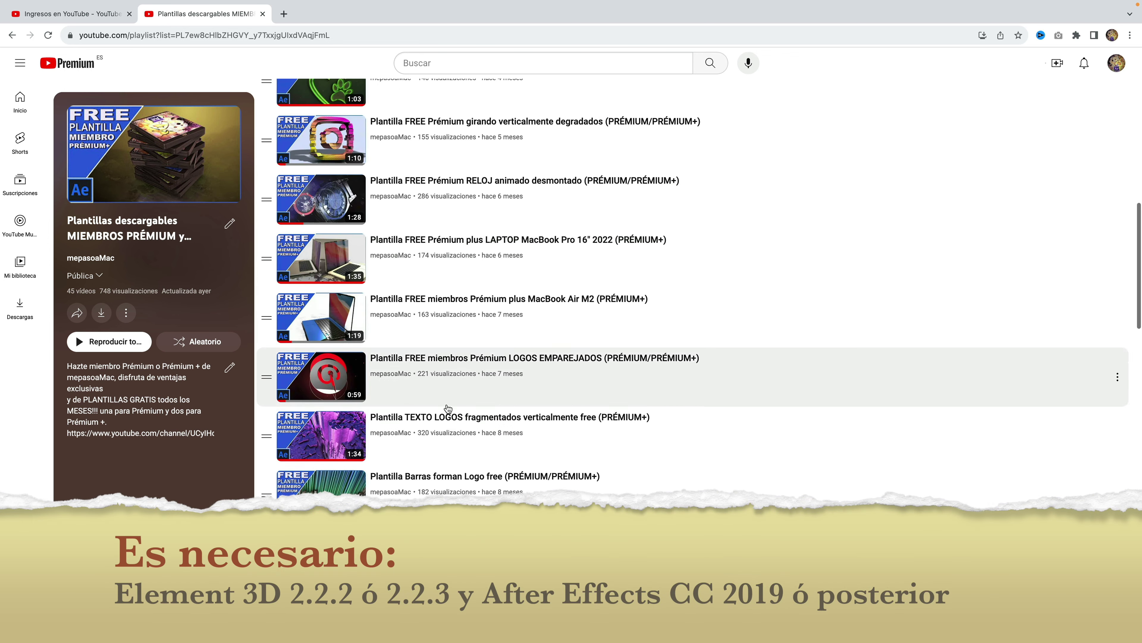
pyautogui.scroll(3, 486, 356)
pyautogui.scroll(5, 508, 353)
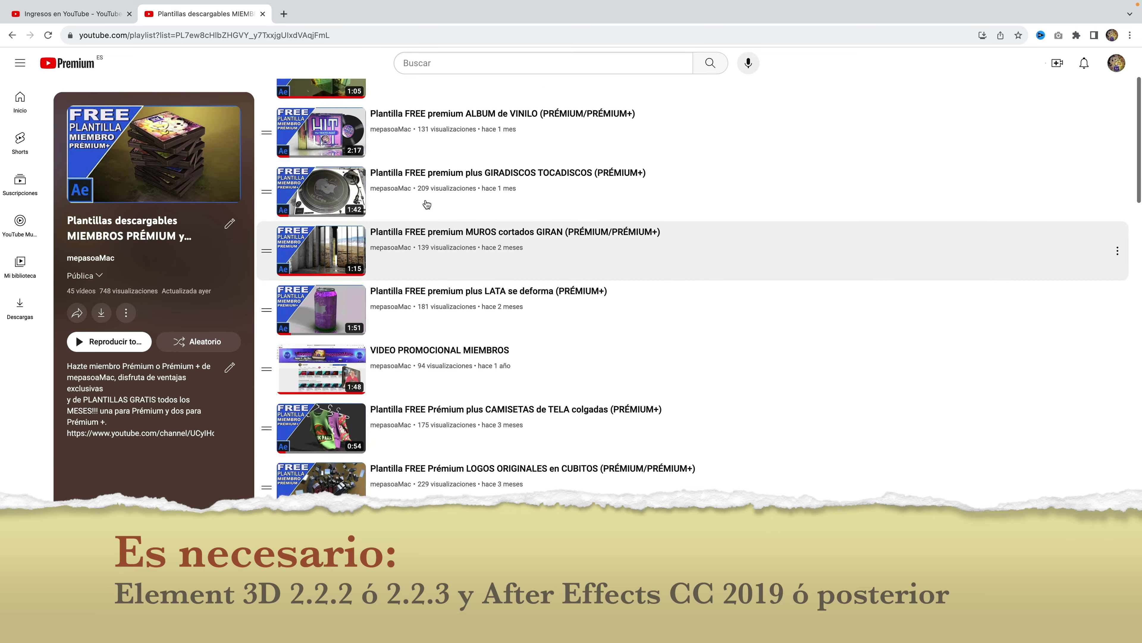
pyautogui.scroll(2, 531, 349)
pyautogui.scroll(-1, 534, 349)
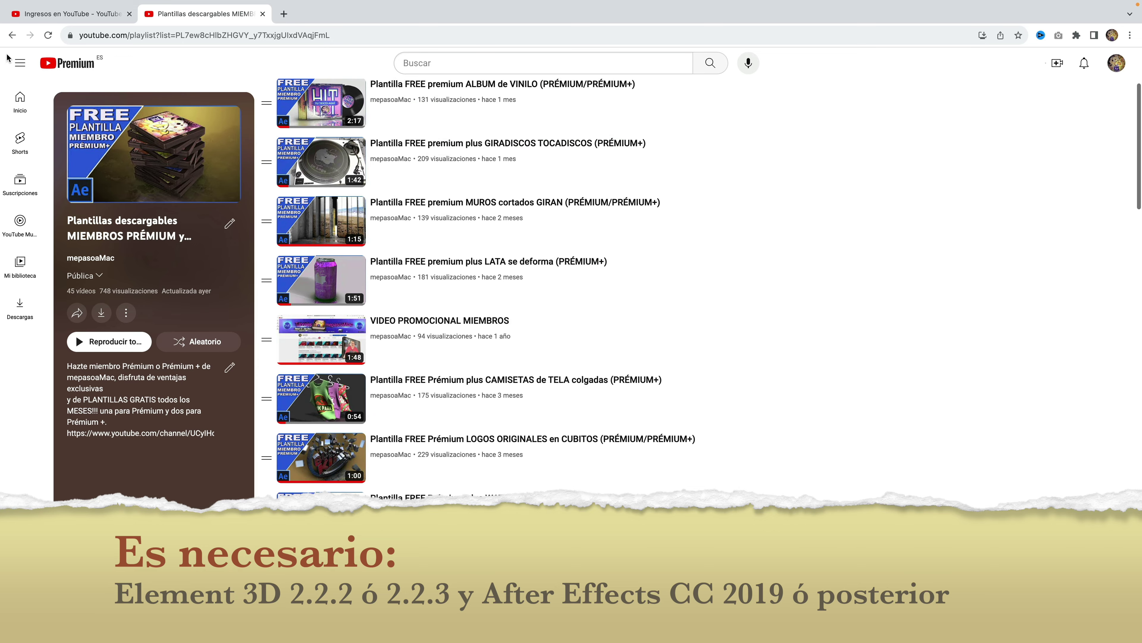
pyautogui.click(12, 33)
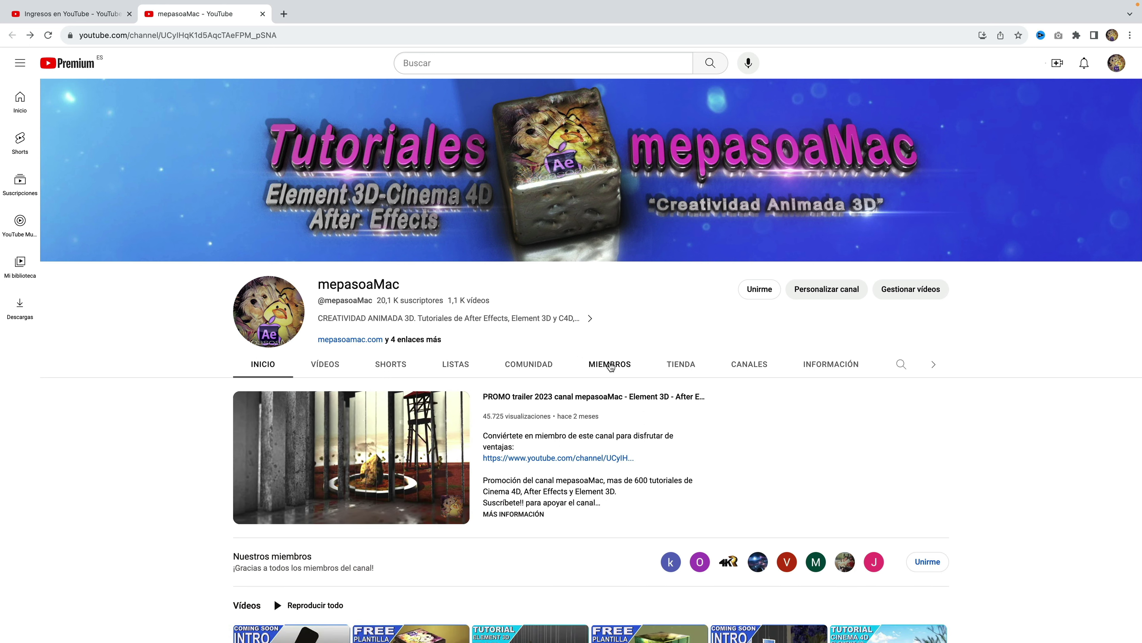
pyautogui.click(611, 365)
pyautogui.scroll(-4, 573, 459)
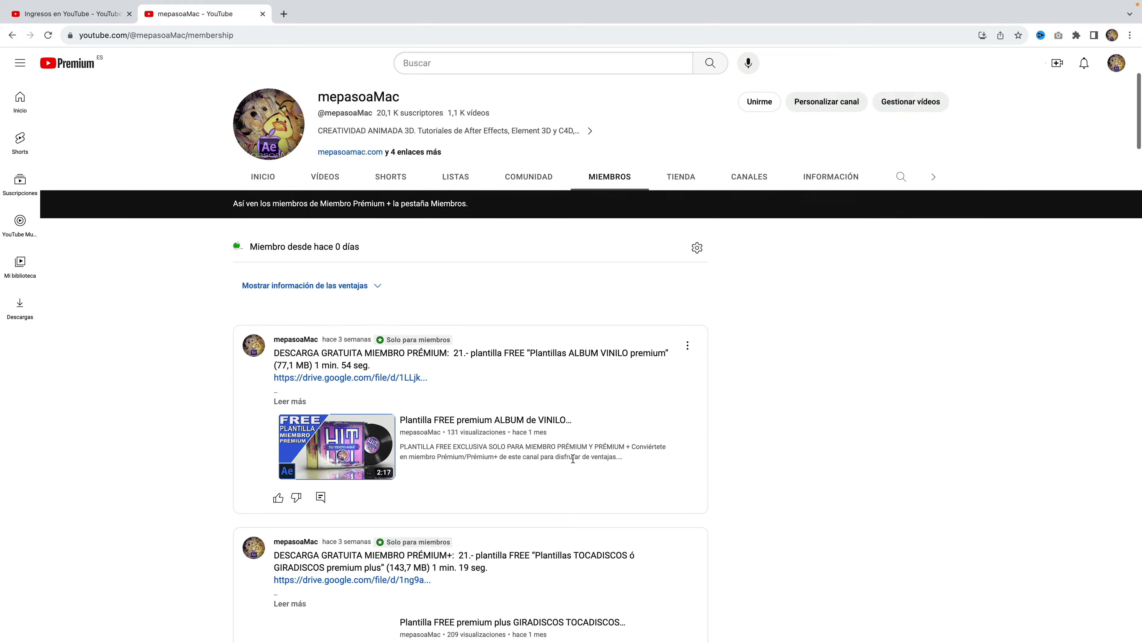
pyautogui.click(294, 398)
pyautogui.scroll(-3, 490, 416)
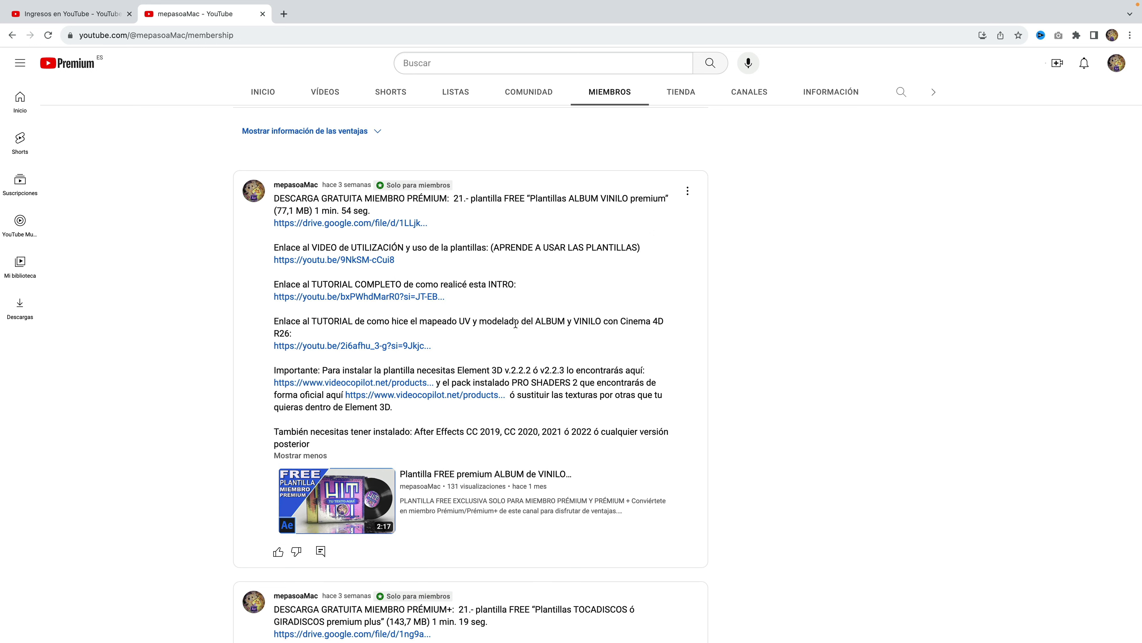
pyautogui.scroll(-2, 515, 323)
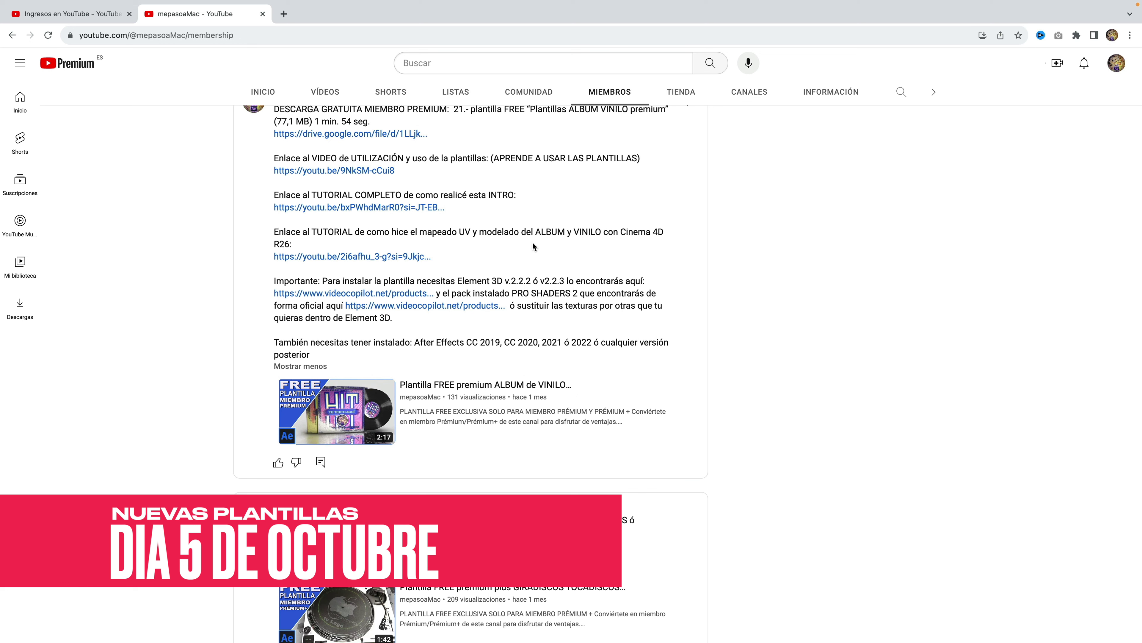
pyautogui.scroll(-3, 493, 288)
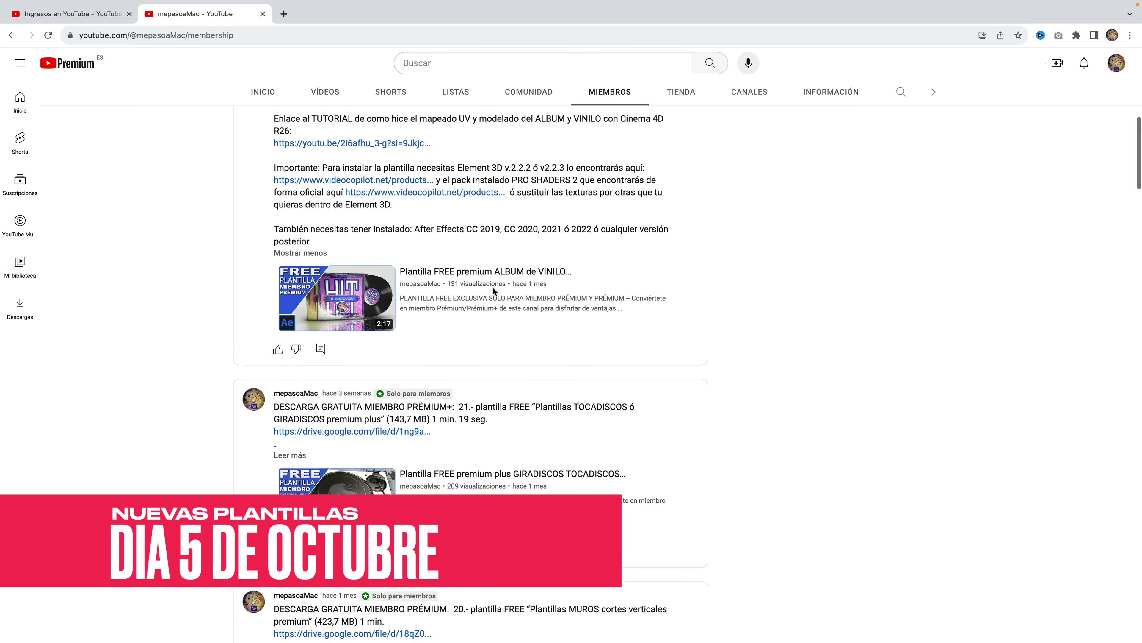
pyautogui.click(286, 253)
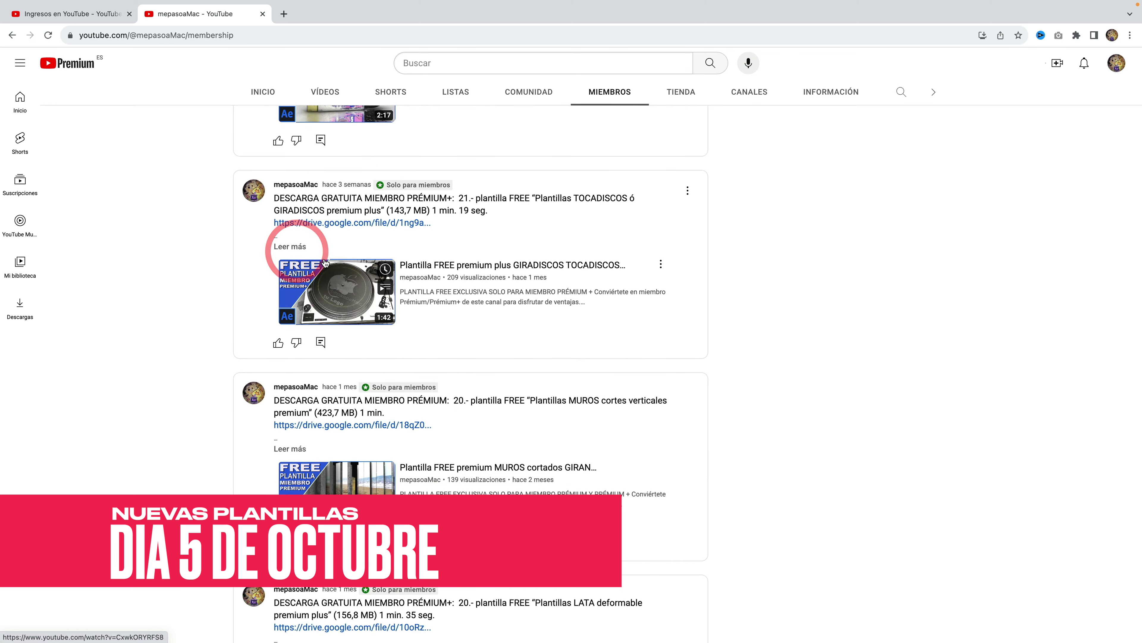
pyautogui.scroll(-5, 504, 326)
pyautogui.scroll(-4, 507, 328)
pyautogui.scroll(-2, 507, 328)
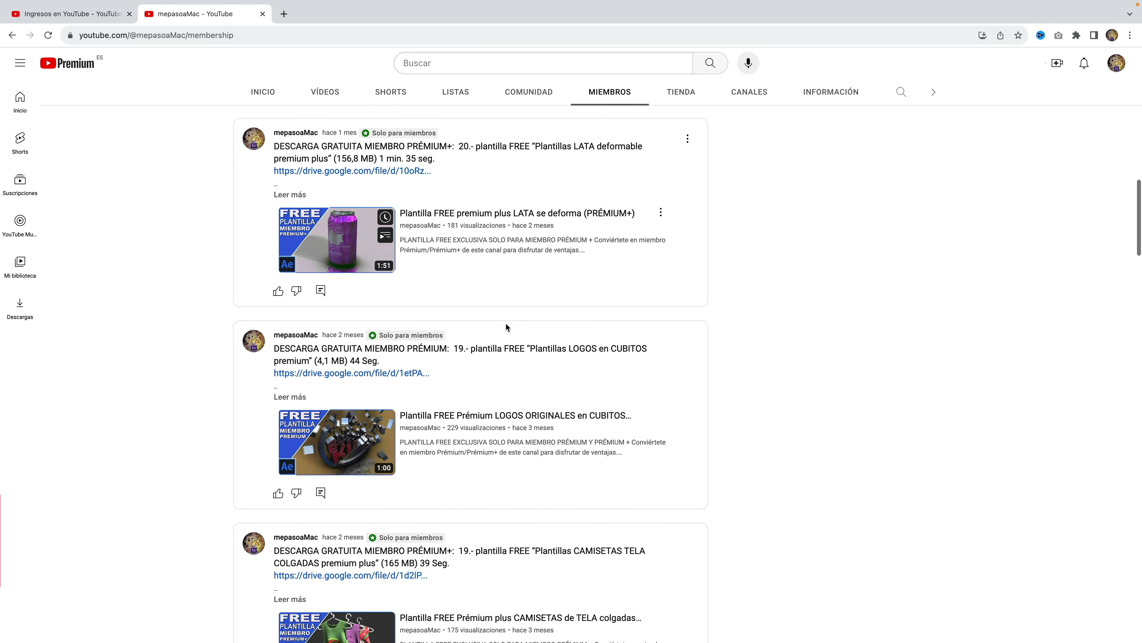
pyautogui.scroll(-3, 507, 328)
pyautogui.scroll(-4, 507, 327)
pyautogui.scroll(-4, 507, 327)
pyautogui.scroll(-1, 507, 328)
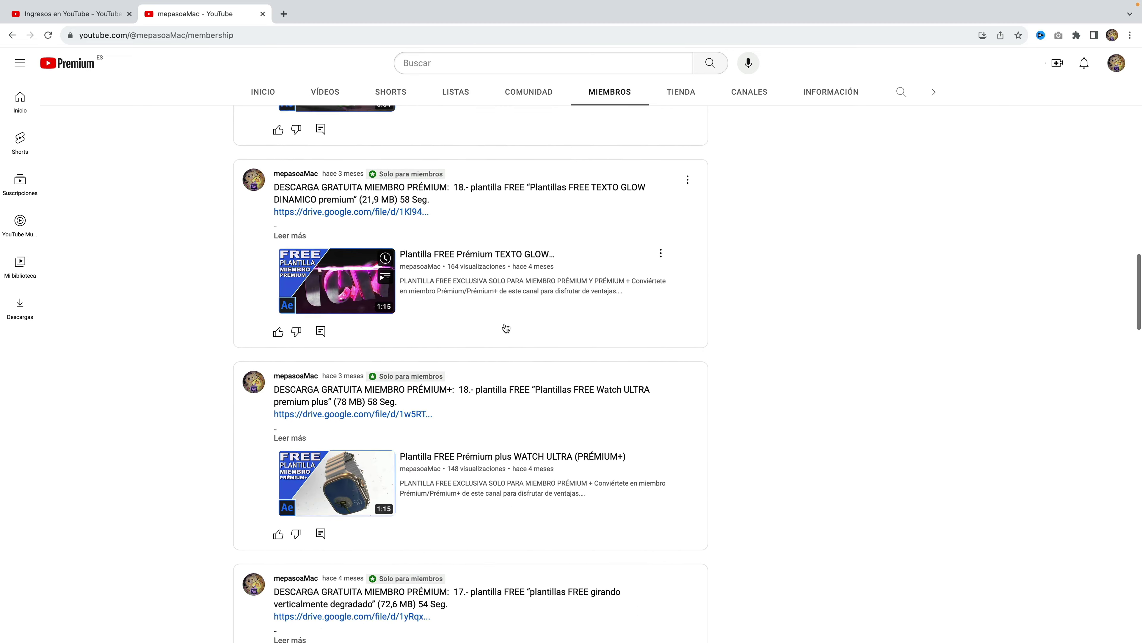
pyautogui.scroll(-4, 507, 328)
pyautogui.scroll(-4, 506, 328)
pyautogui.scroll(-3, 506, 327)
pyautogui.scroll(-1, 506, 327)
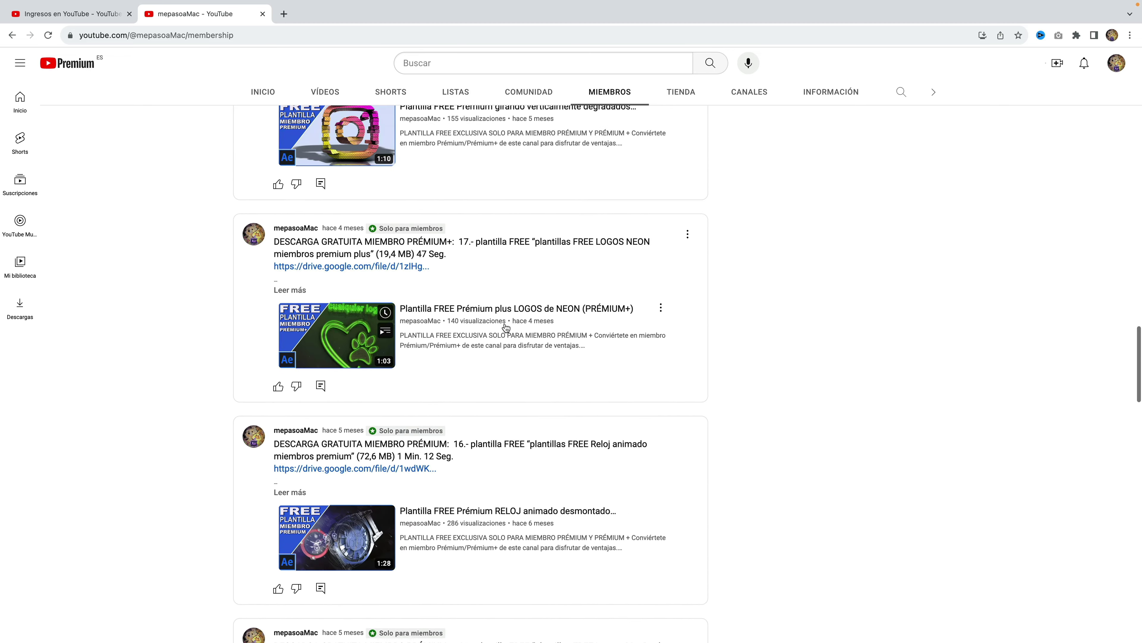
pyautogui.scroll(-4, 506, 328)
pyautogui.scroll(-4, 506, 329)
pyautogui.scroll(-1, 507, 328)
pyautogui.scroll(-5, 506, 328)
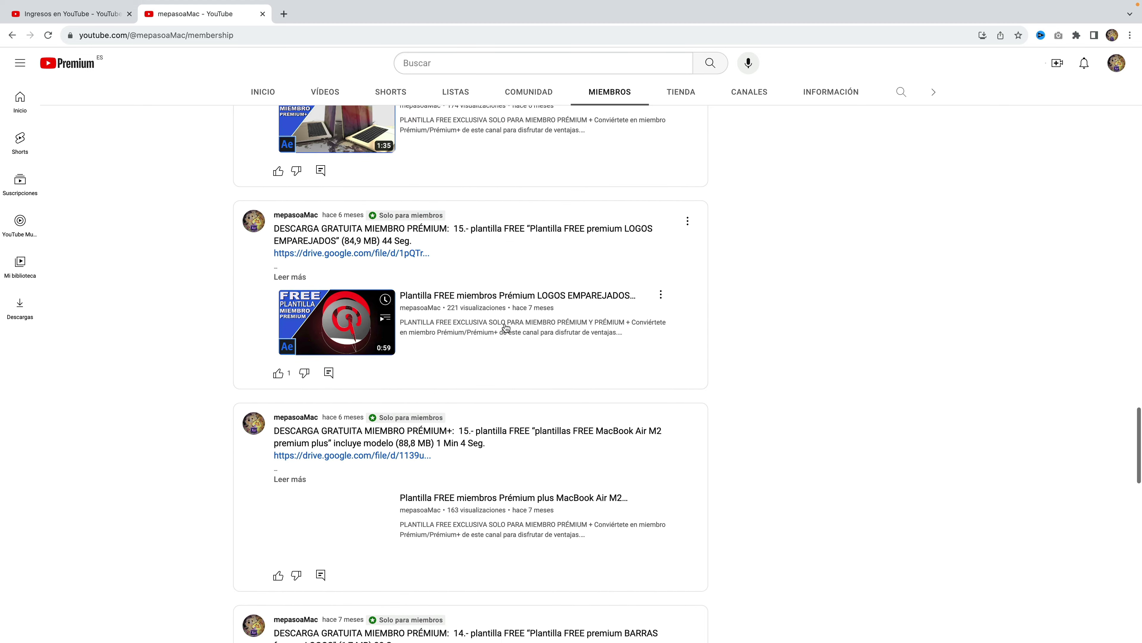
pyautogui.scroll(-3, 507, 328)
pyautogui.scroll(-2, 506, 328)
pyautogui.scroll(-4, 507, 328)
pyautogui.scroll(-4, 507, 328)
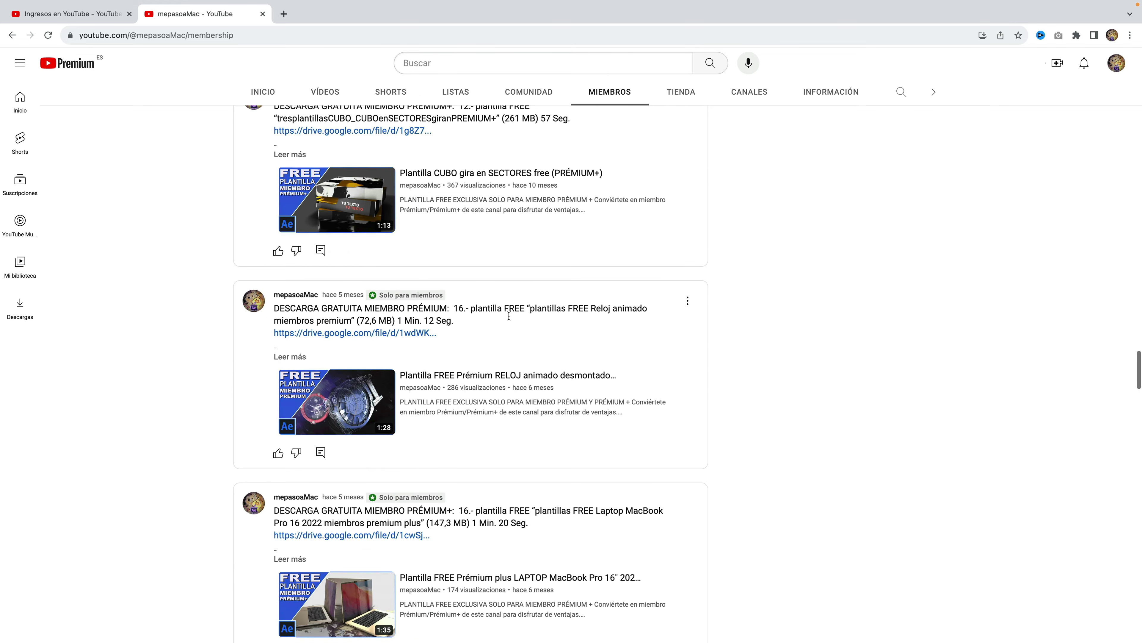
pyautogui.scroll(-3, 506, 327)
pyautogui.scroll(-2, 506, 327)
pyautogui.click(13, 35)
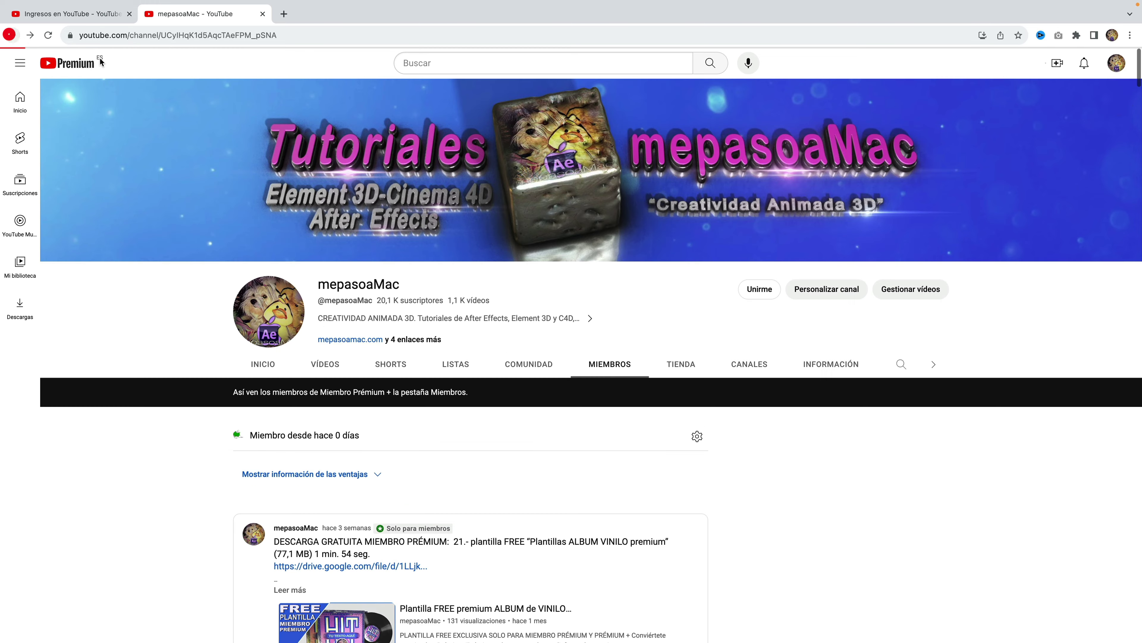
pyautogui.click(13, 35)
# Switch to the desktop with the PRUEBAS folder and extract the CUBO imagenes flota zip archive
pyautogui.hotkey('ctrl', 'Up')
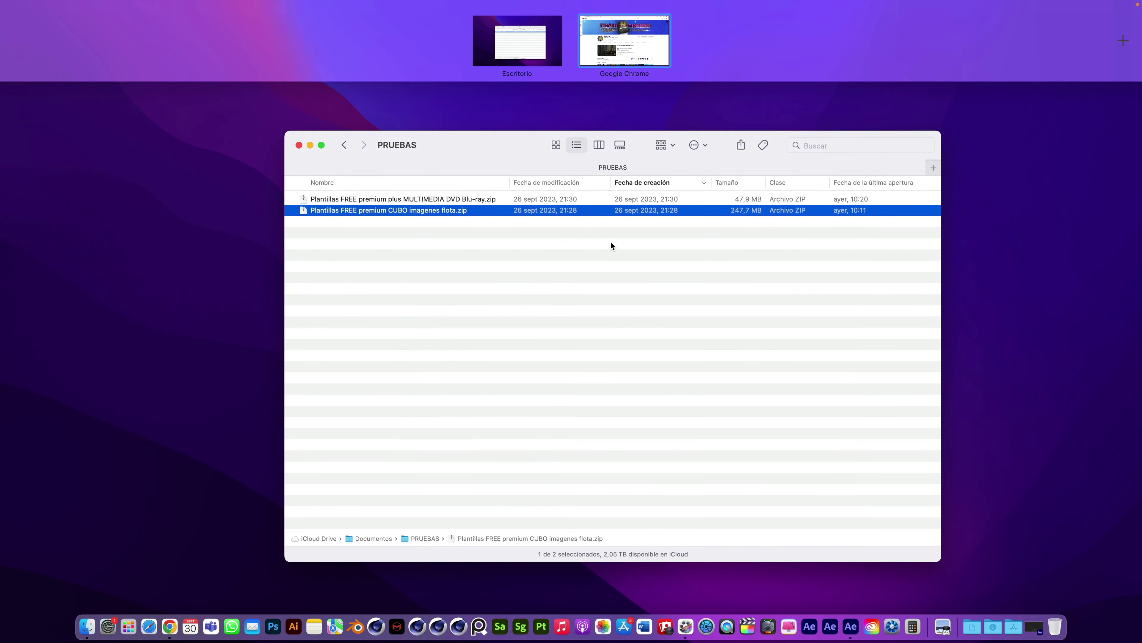
pyautogui.click(586, 250)
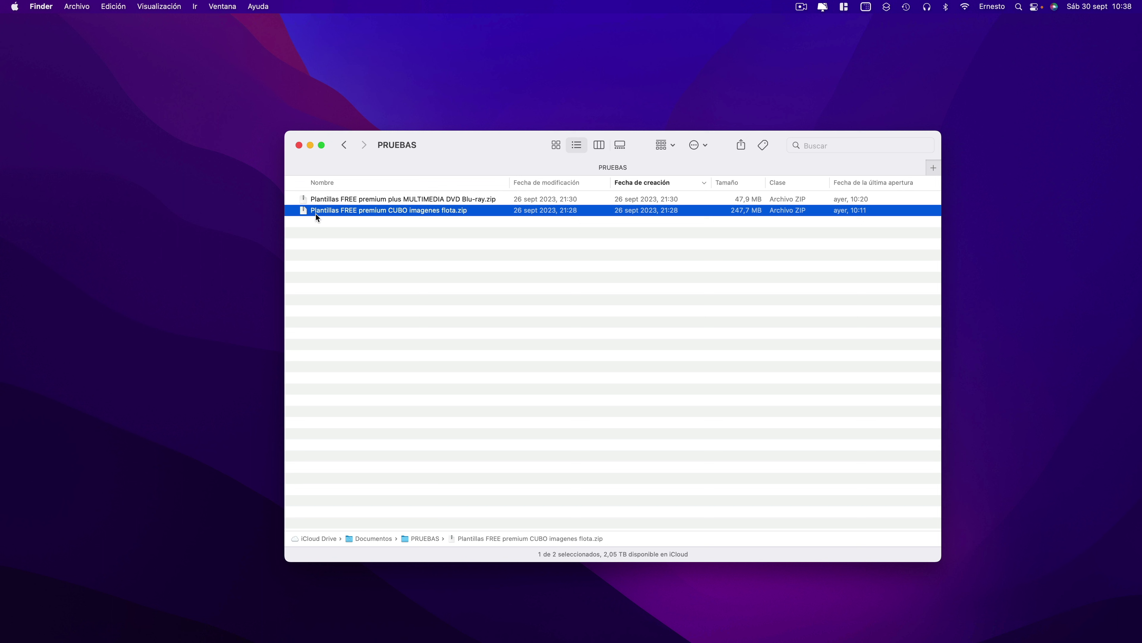
pyautogui.doubleClick(368, 212)
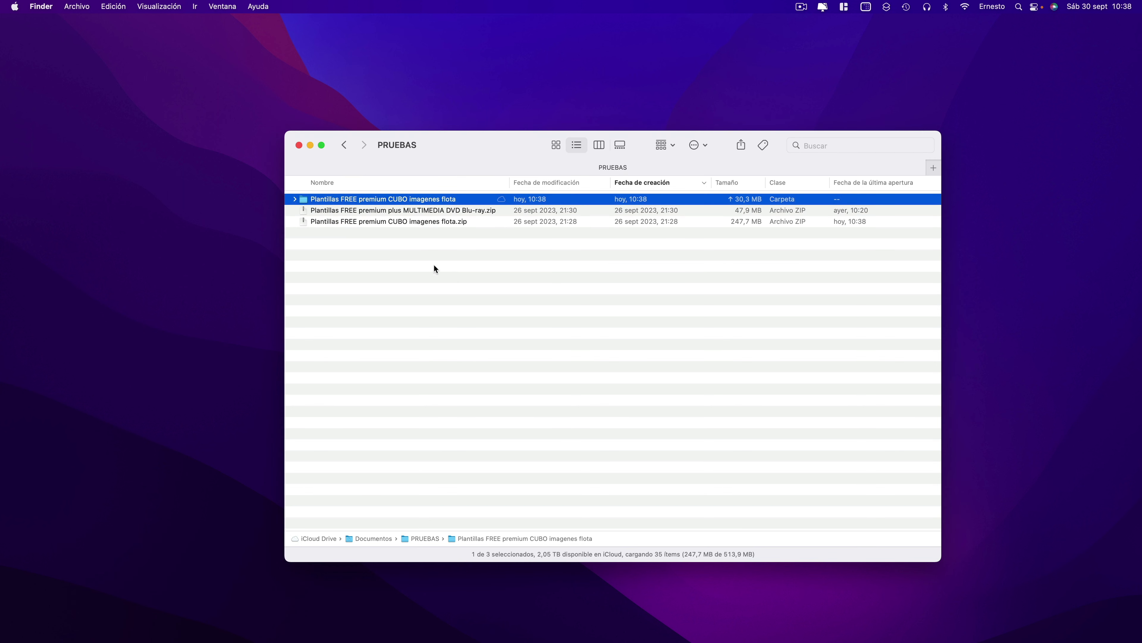
# Expand the extracted CUBO folder, peek into MODELO CUBO, and expand the plantilla 1 folder
pyautogui.click(294, 200)
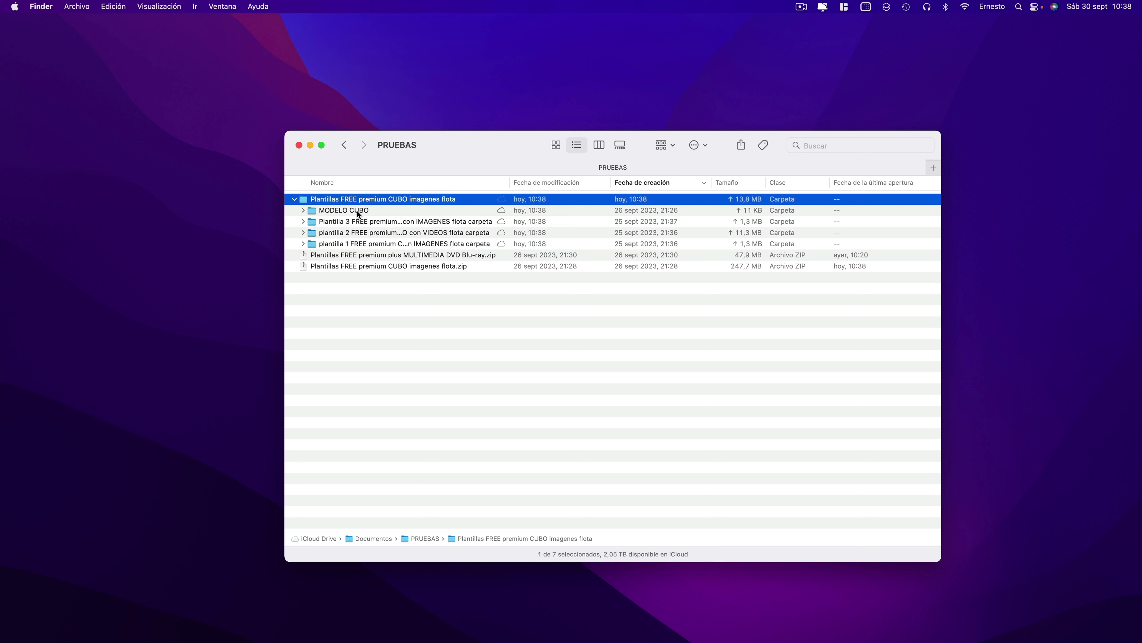
pyautogui.click(302, 210)
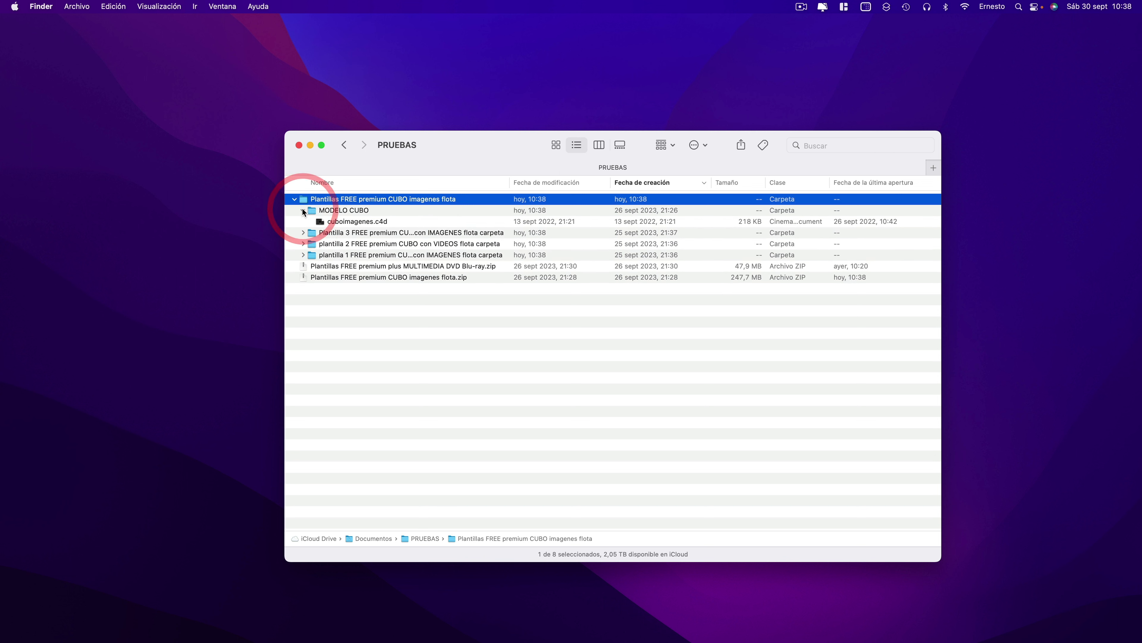
pyautogui.click(302, 210)
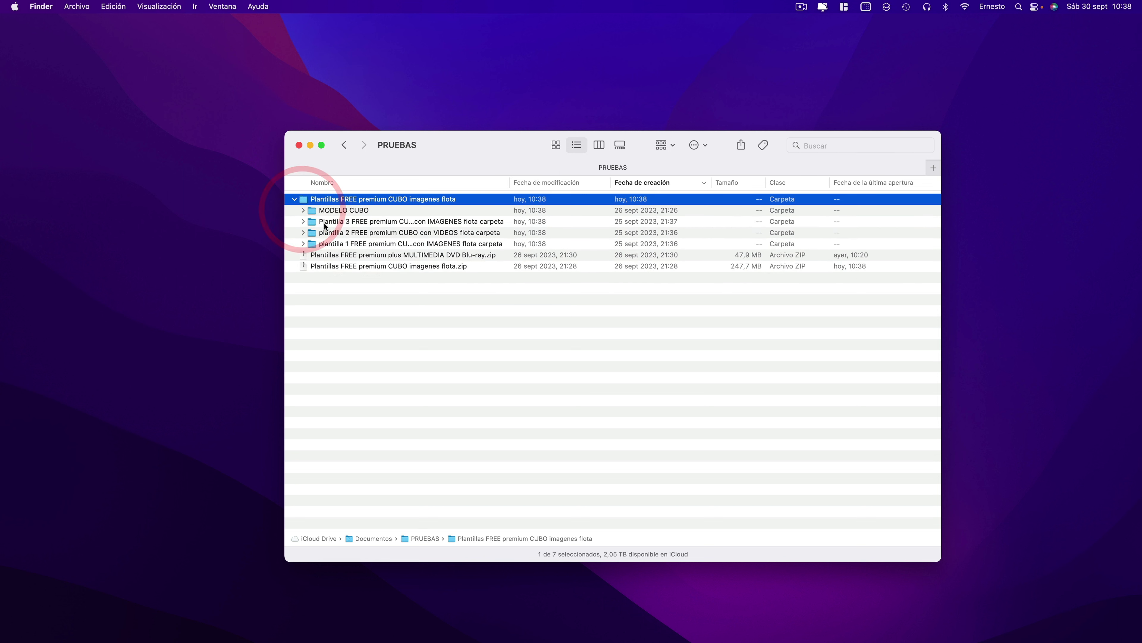
pyautogui.click(304, 243)
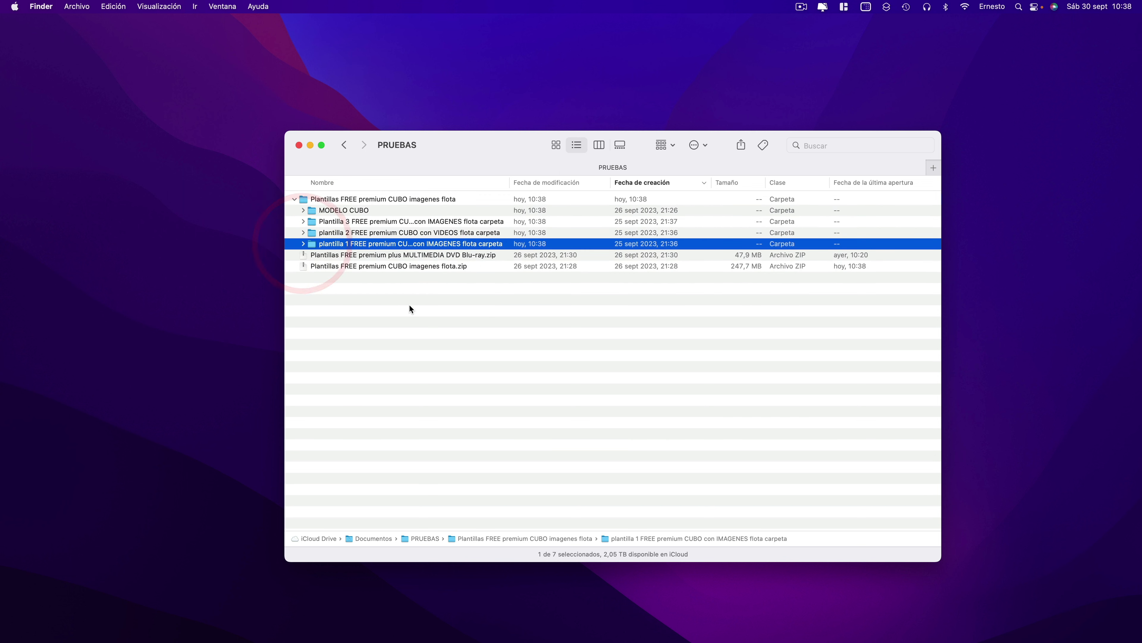
pyautogui.click(302, 243)
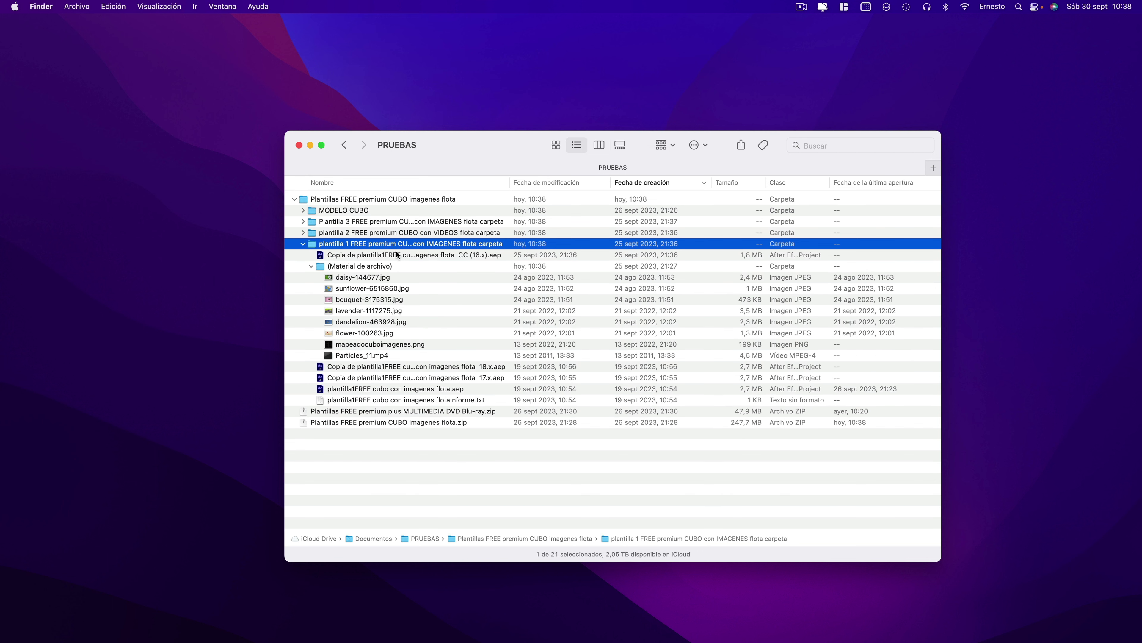
# Look through the project versions and select plantilla1FREE cubo con imagenes flota.aep
pyautogui.click(375, 388)
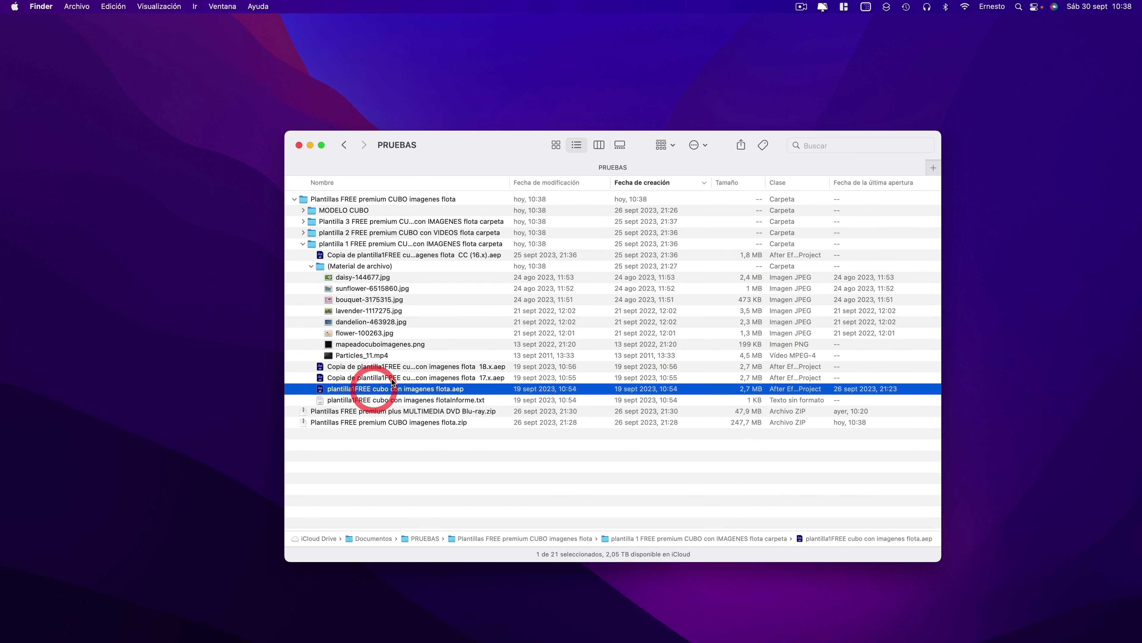
pyautogui.click(389, 377)
pyautogui.click(406, 366)
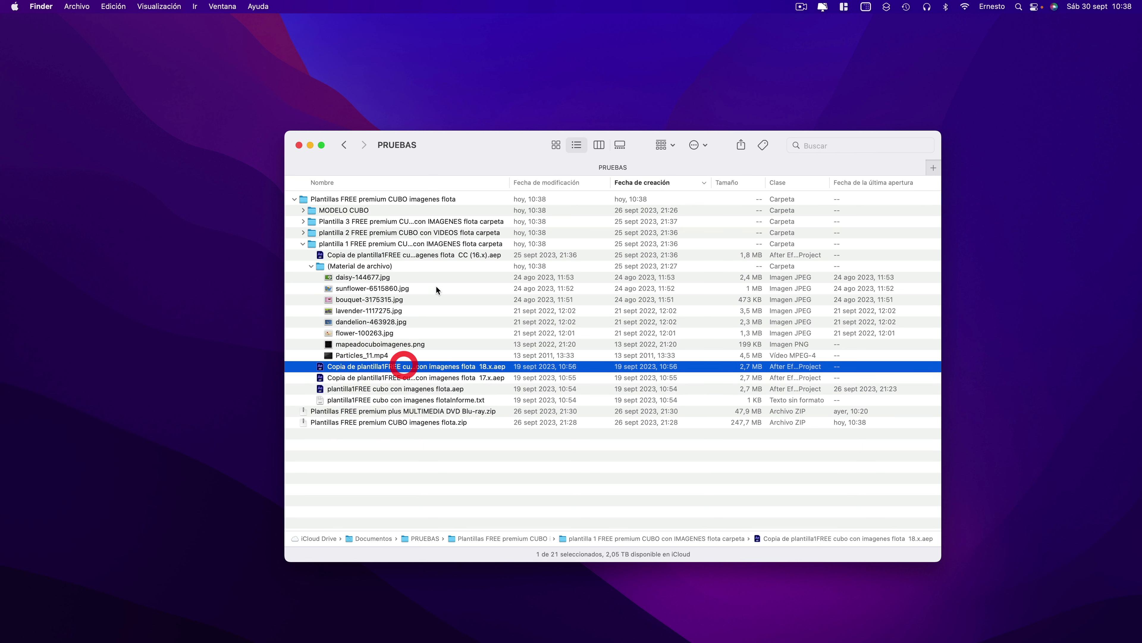
pyautogui.click(422, 254)
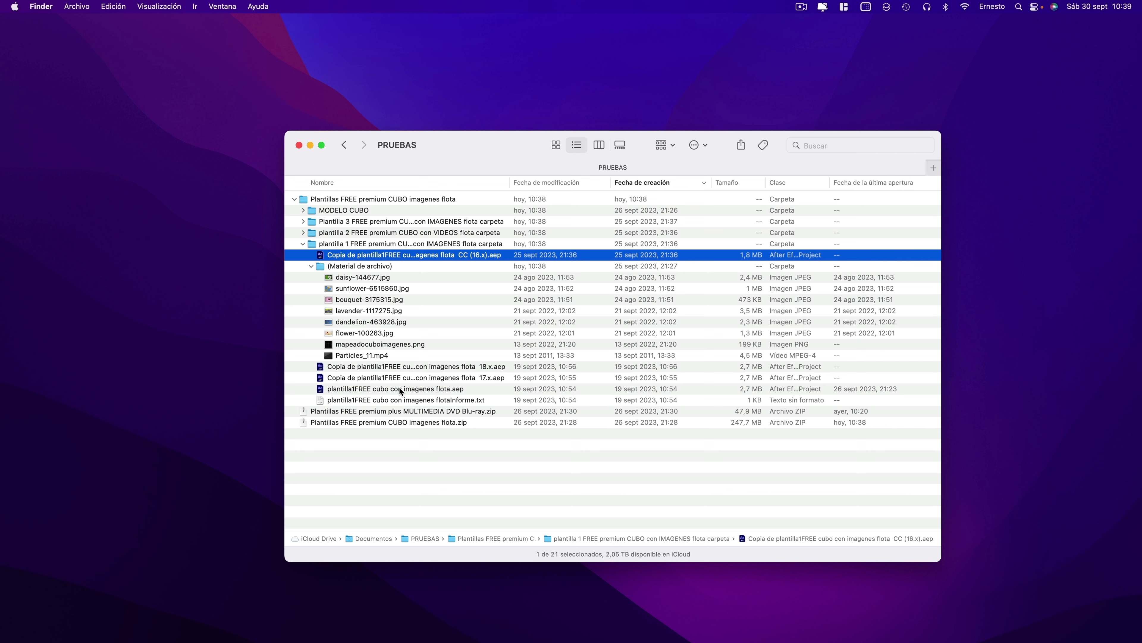
pyautogui.click(369, 387)
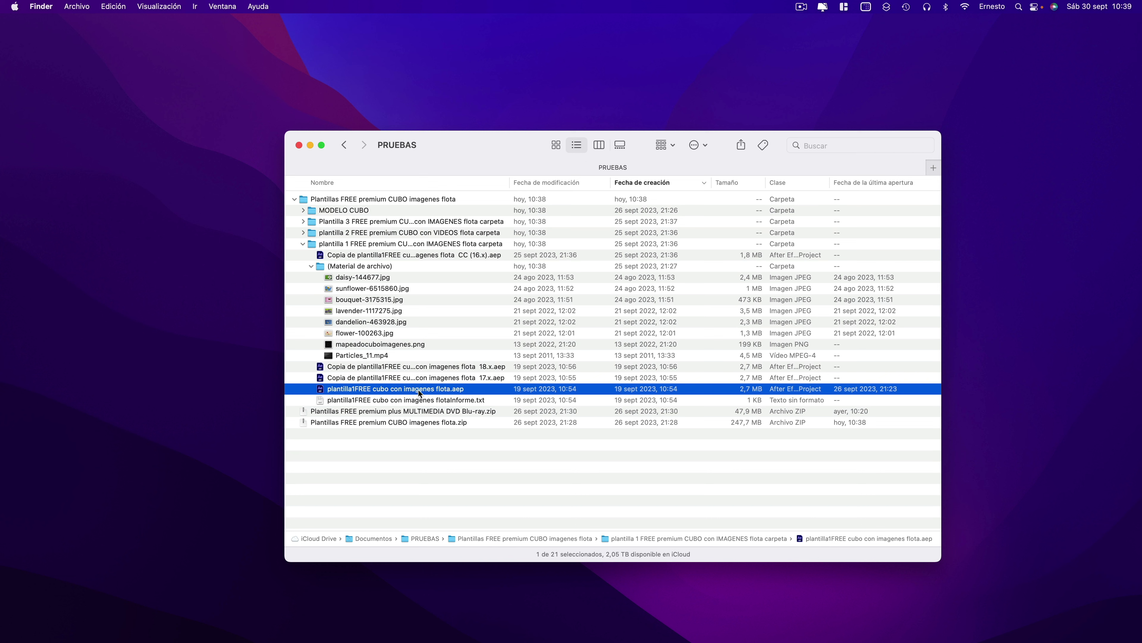
# Open plantilla1FREE cubo con imagenes flota.aep in After Effects 2022 and show E3D's Element effect controls
pyautogui.rightClick(419, 390)
pyautogui.moveTo(539, 408)
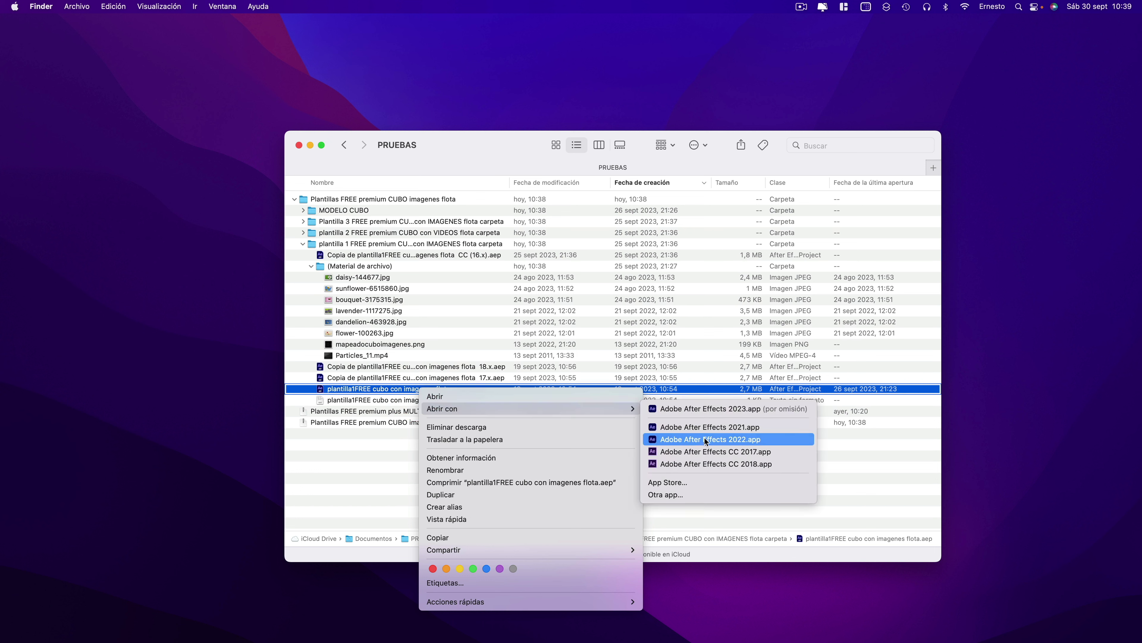
pyautogui.click(742, 443)
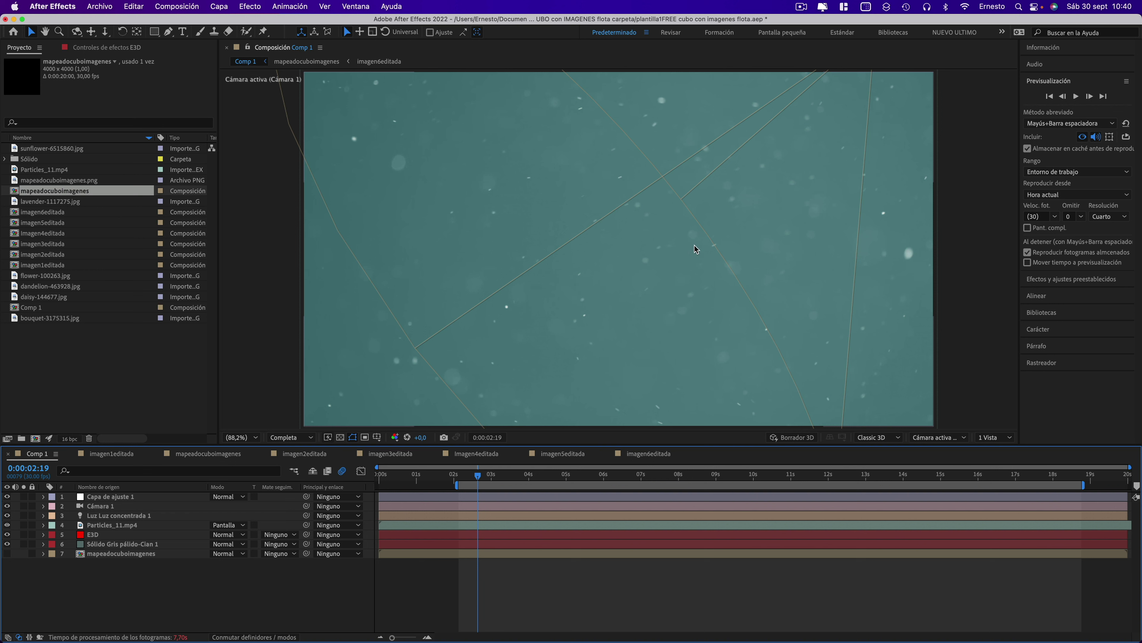
pyautogui.click(683, 280)
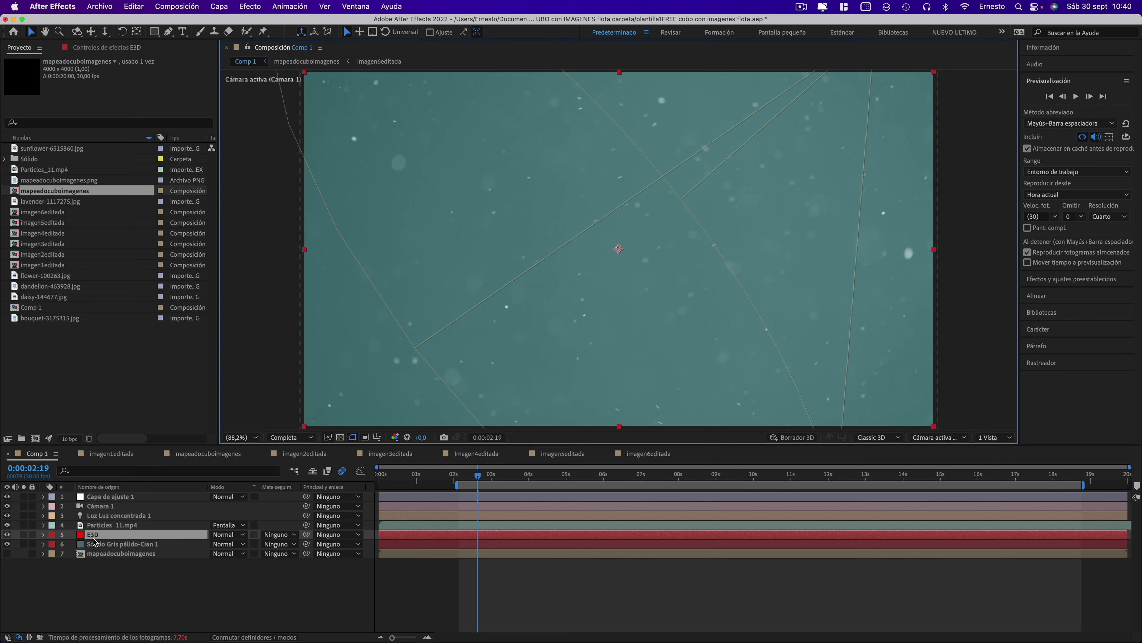
pyautogui.click(88, 48)
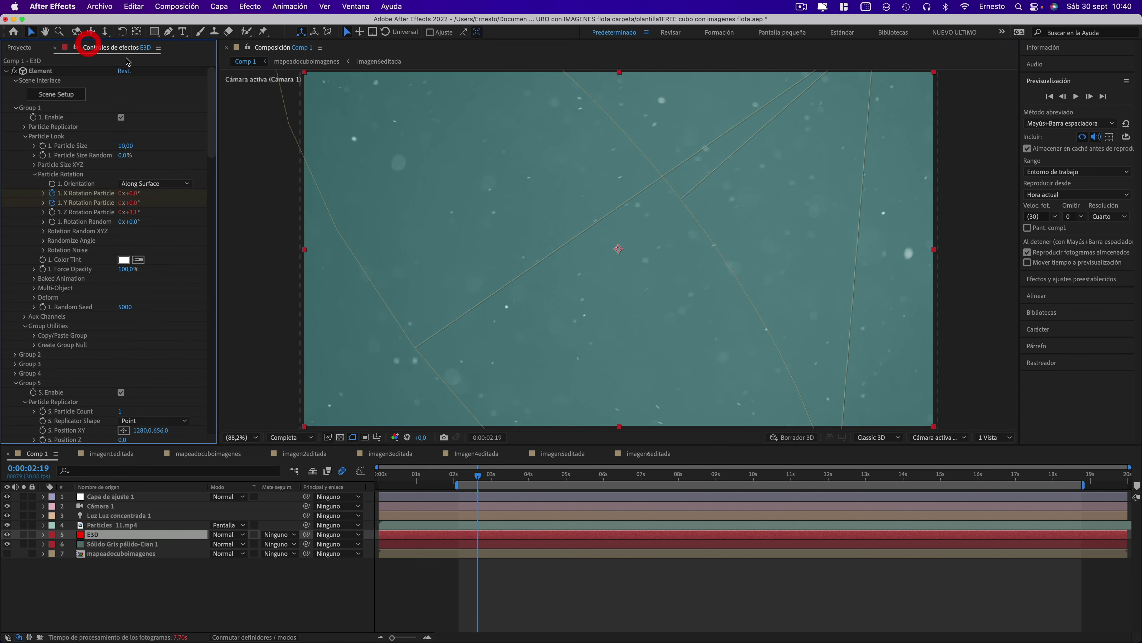
# In Element 3D Scene Setup, skip the missing-files prompt and choose Replace Model on cuboimagenes
pyautogui.click(49, 95)
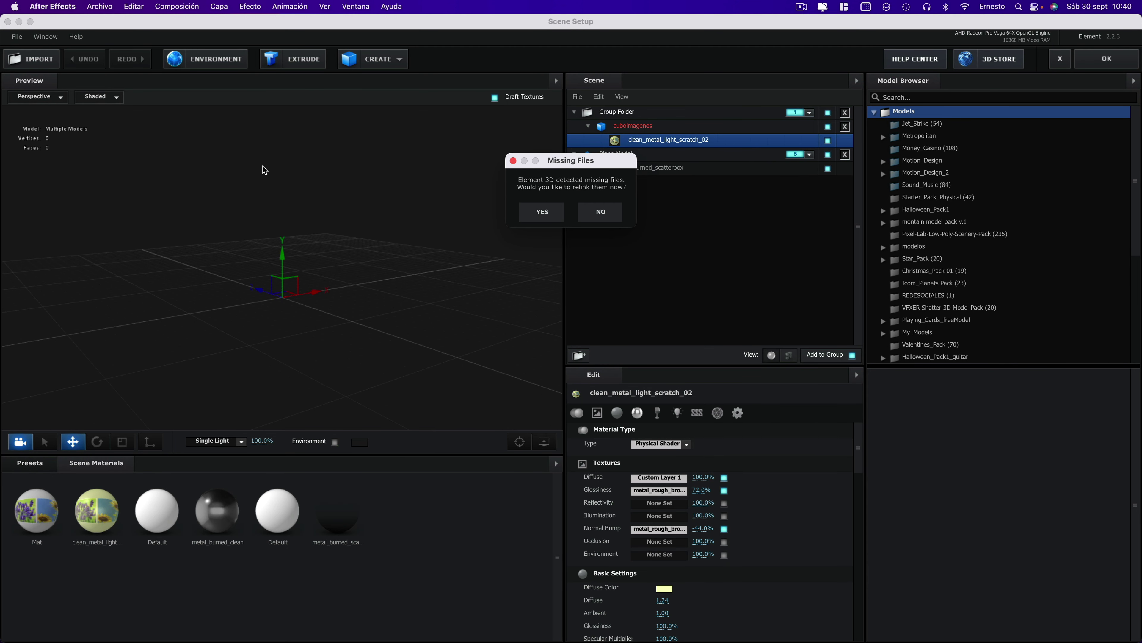
pyautogui.click(614, 217)
pyautogui.click(654, 128)
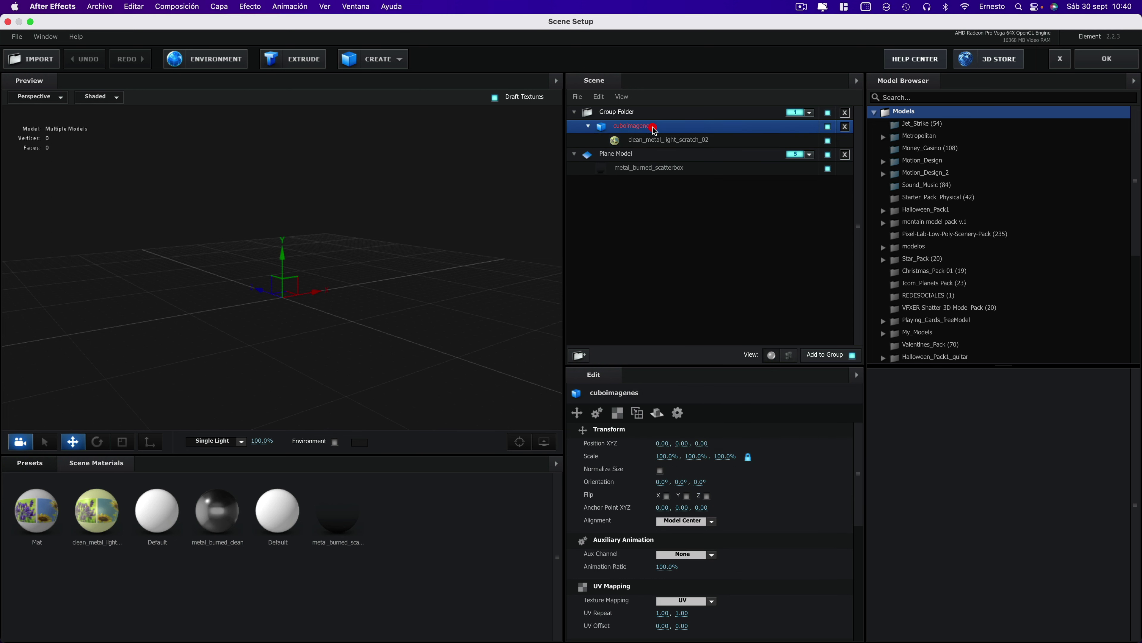
pyautogui.rightClick(636, 132)
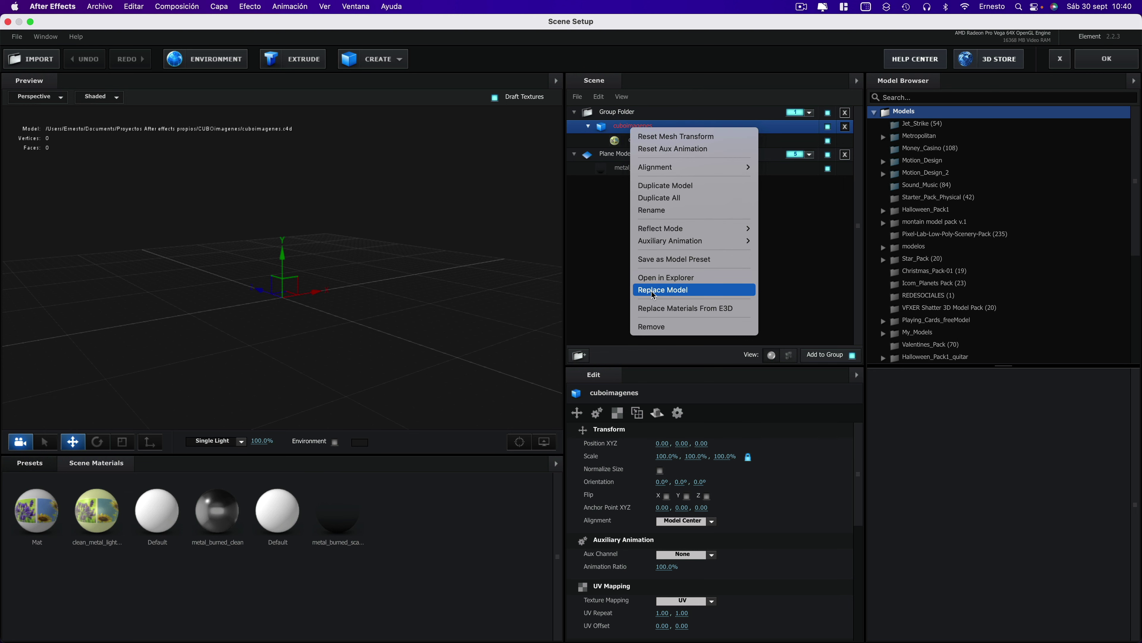
pyautogui.click(674, 290)
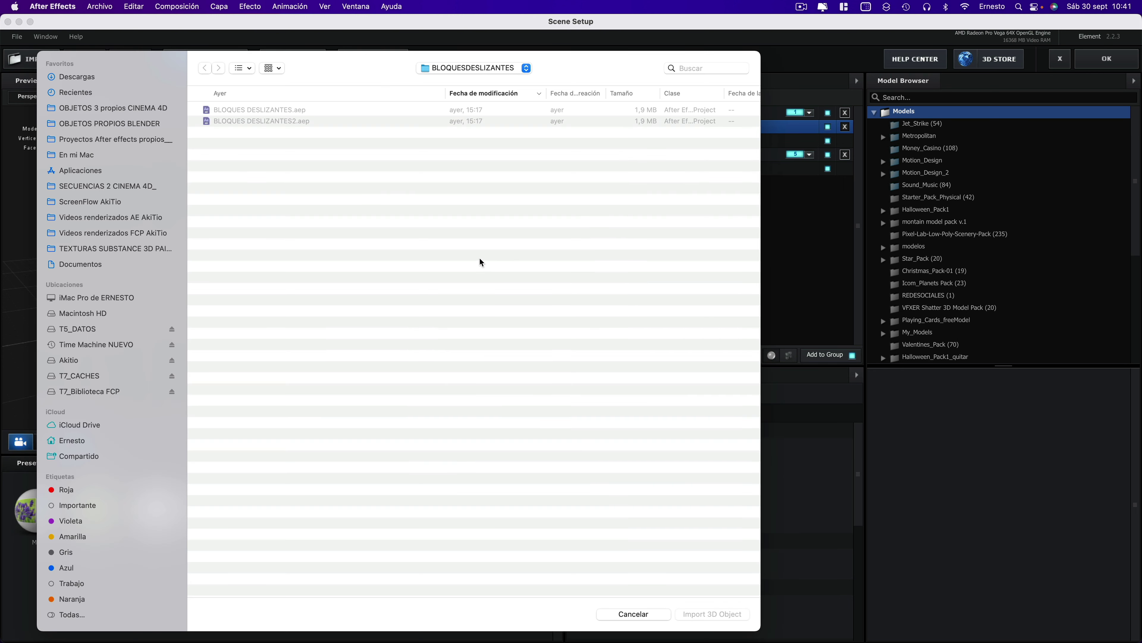
# Browse to Documentos > PRUEBAS > Plantillas FREE premium CUBO imagenes flota in the import dialog
pyautogui.click(472, 68)
pyautogui.click(469, 82)
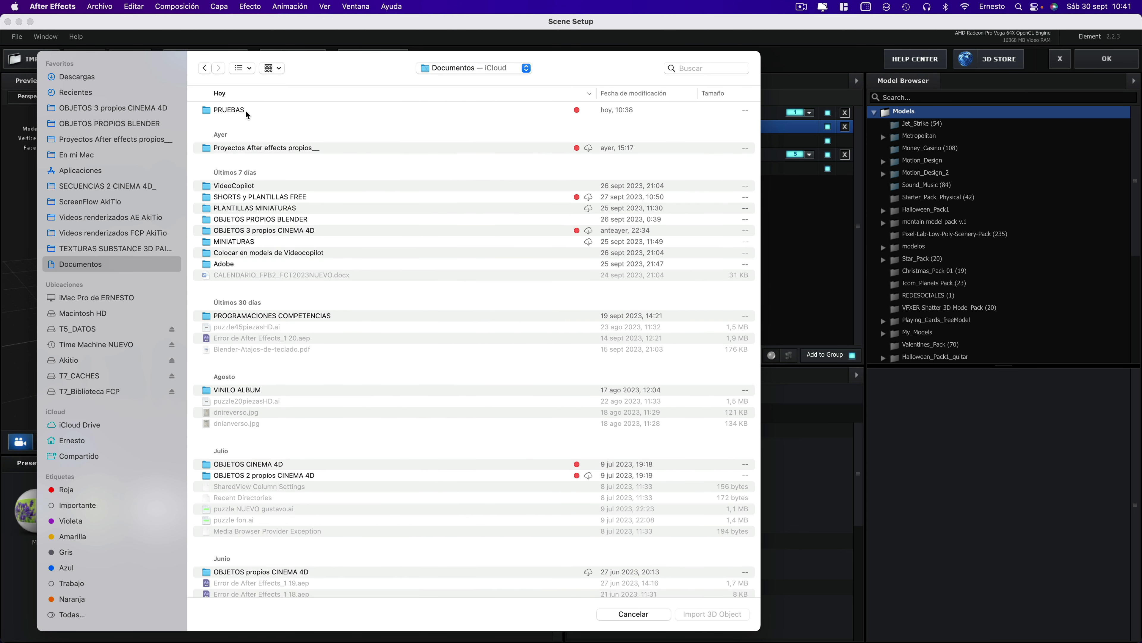
pyautogui.doubleClick(247, 111)
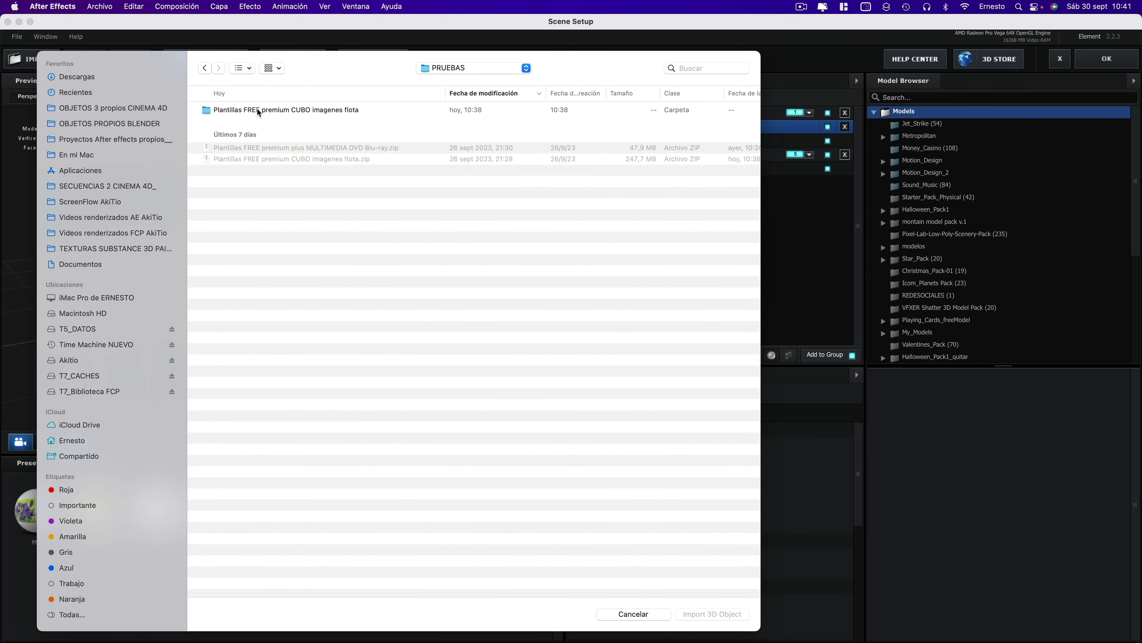
pyautogui.doubleClick(259, 109)
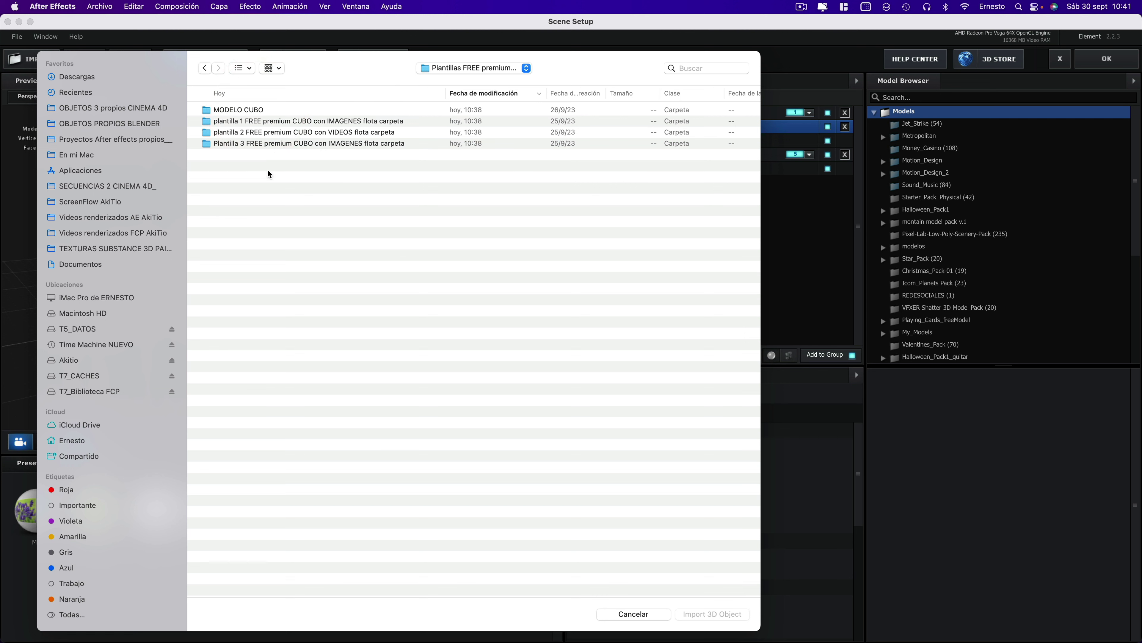
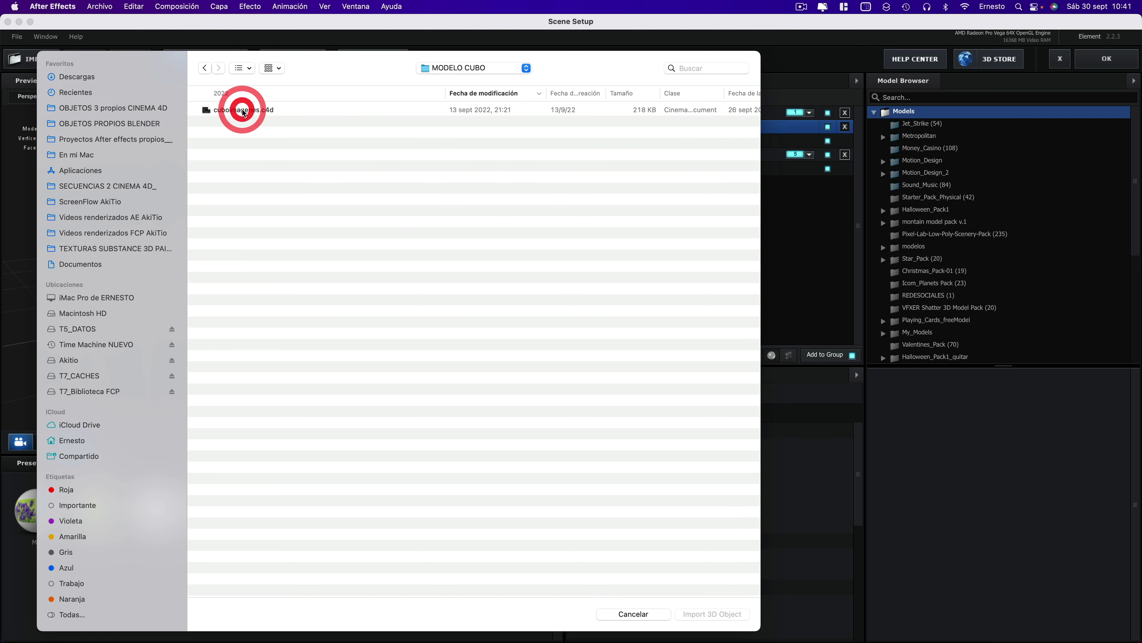
# Import the cuboimagenes.c4d cube model into the Element scene and orbit to view its daisy top
pyautogui.click(238, 110)
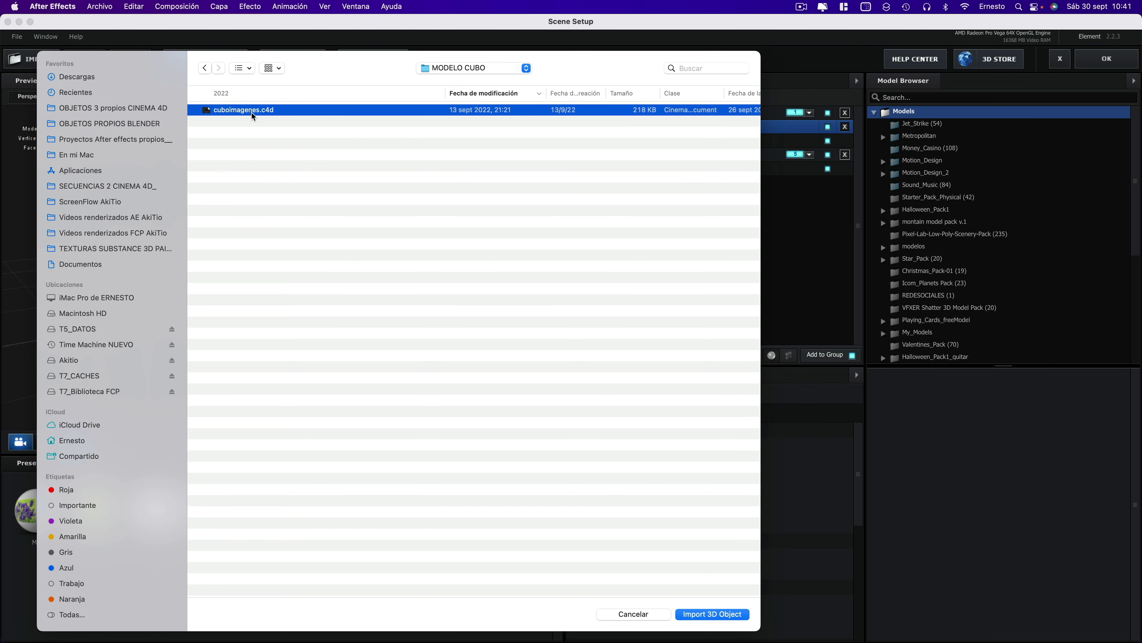
pyautogui.click(710, 614)
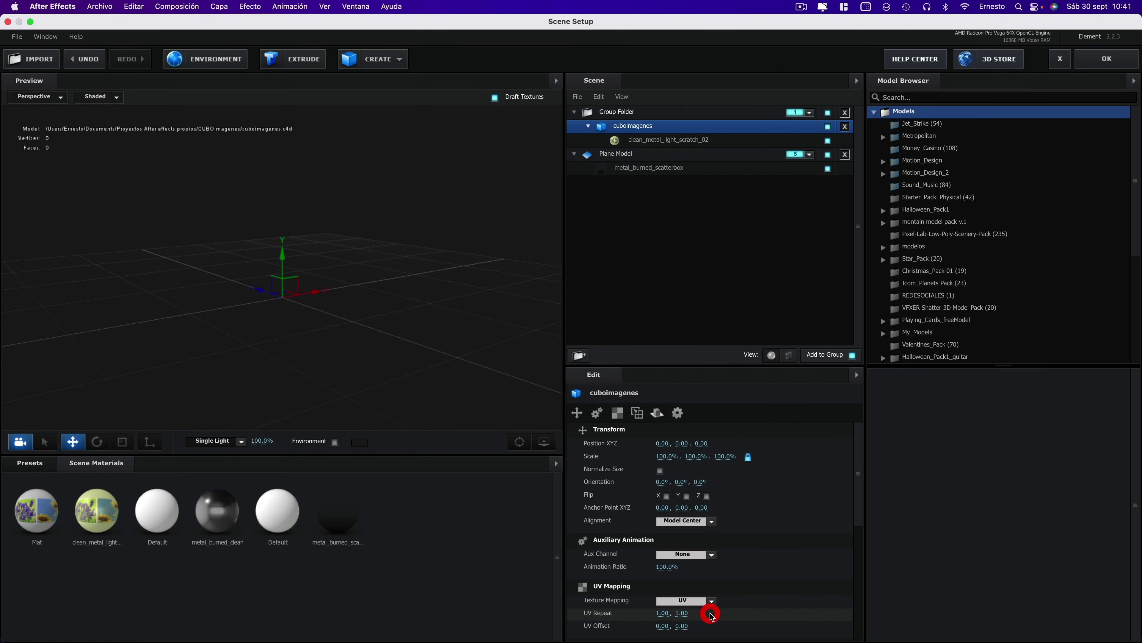
pyautogui.moveTo(400, 301); pyautogui.dragTo(377, 324)
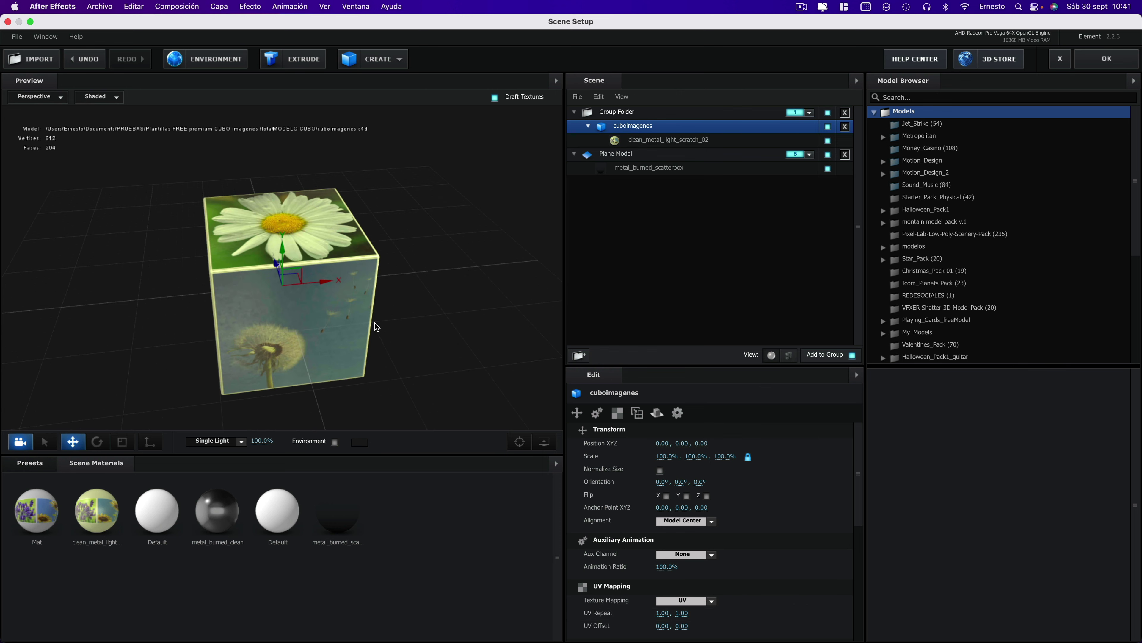
# Set time to 0:00:04:25 and review the imagen1–6editada face comps, ending on imagen1editada
pyautogui.click(1107, 58)
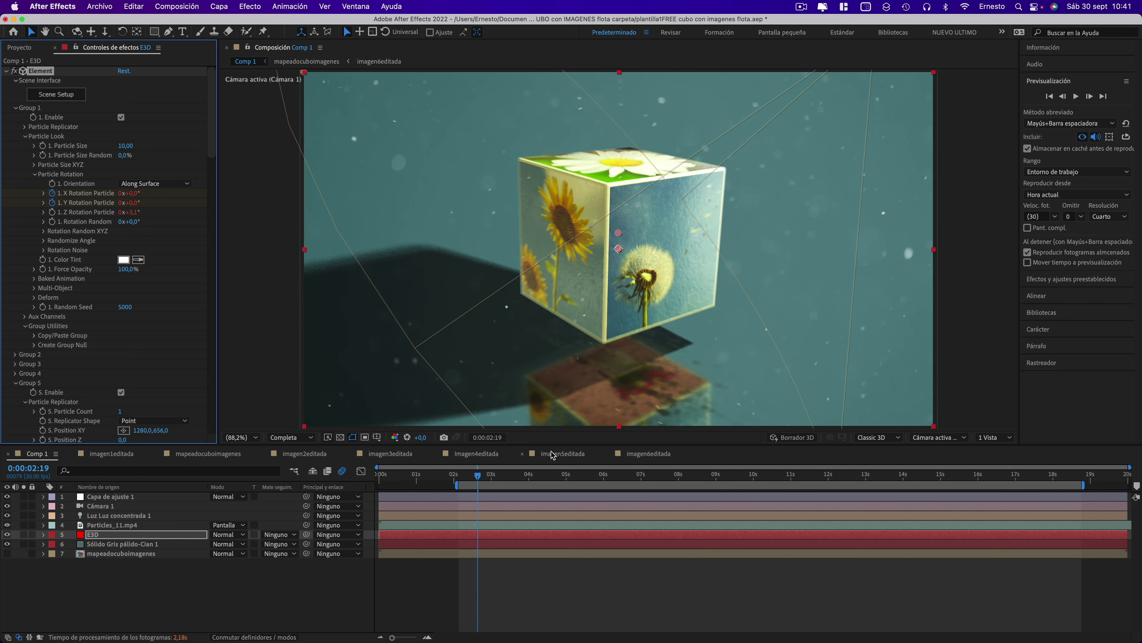
pyautogui.click(560, 478)
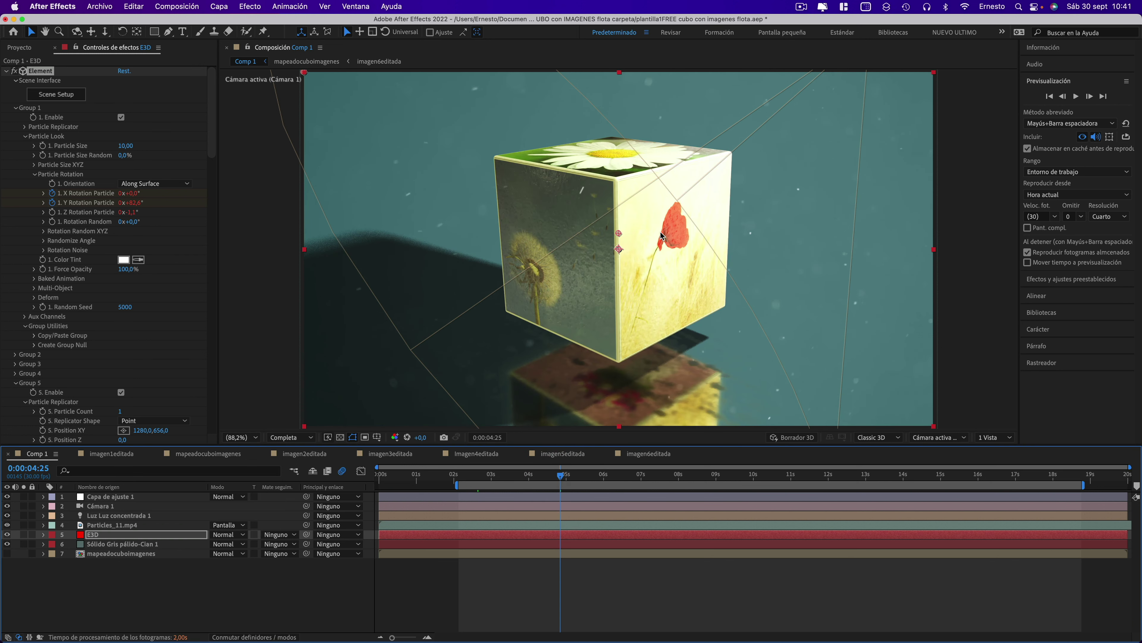
pyautogui.click(293, 455)
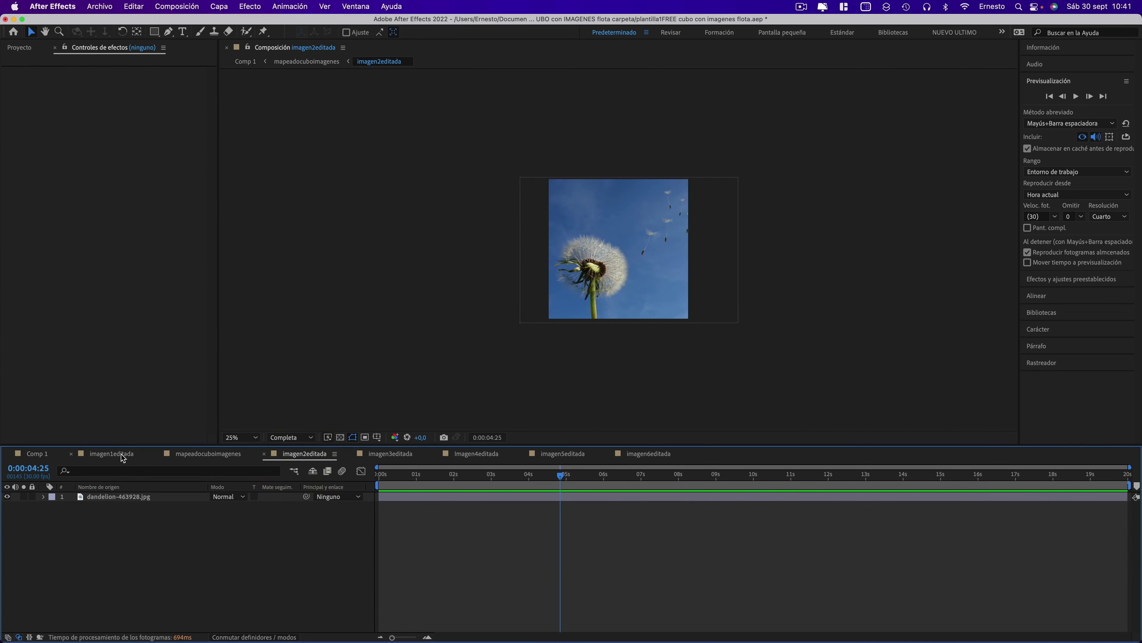
pyautogui.click(119, 455)
pyautogui.click(397, 454)
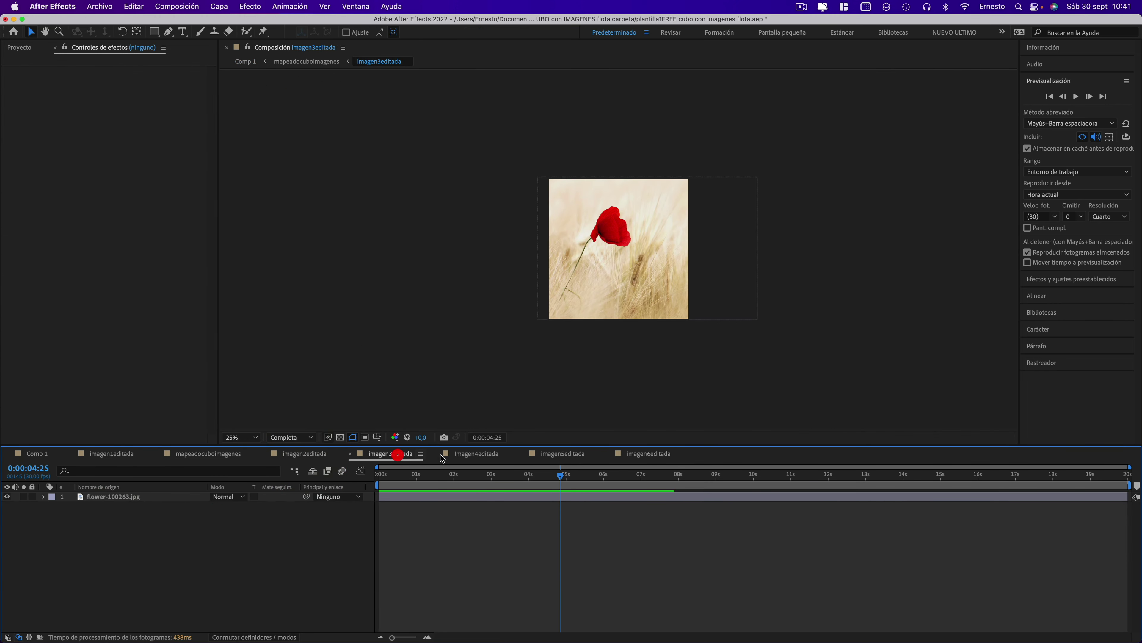
pyautogui.click(476, 454)
pyautogui.click(565, 454)
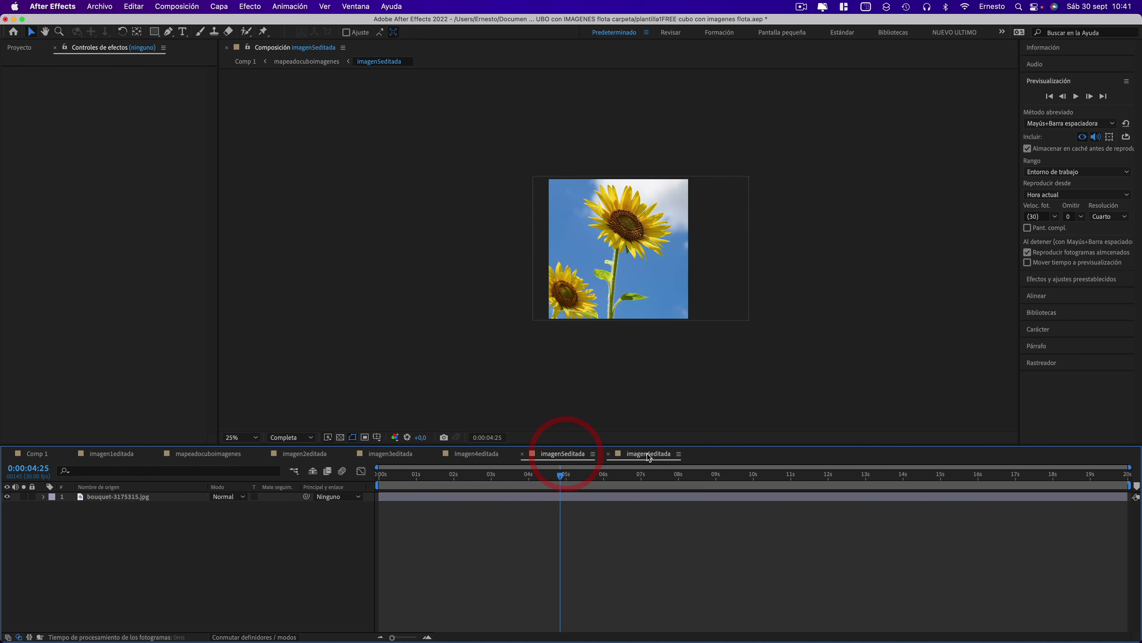
pyautogui.click(649, 455)
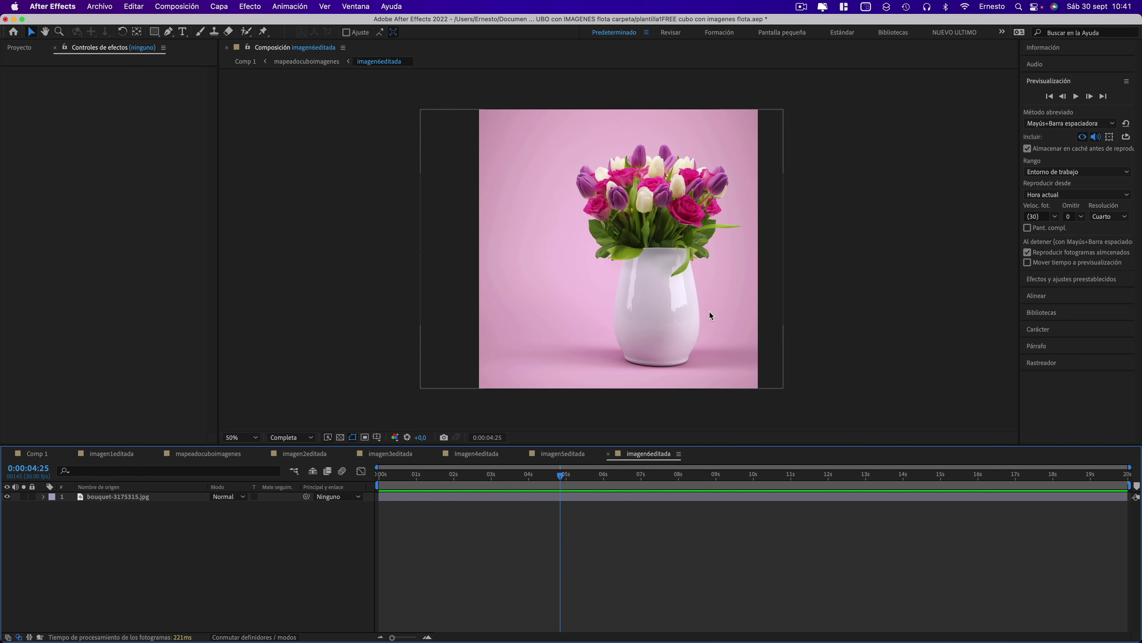
pyautogui.click(107, 453)
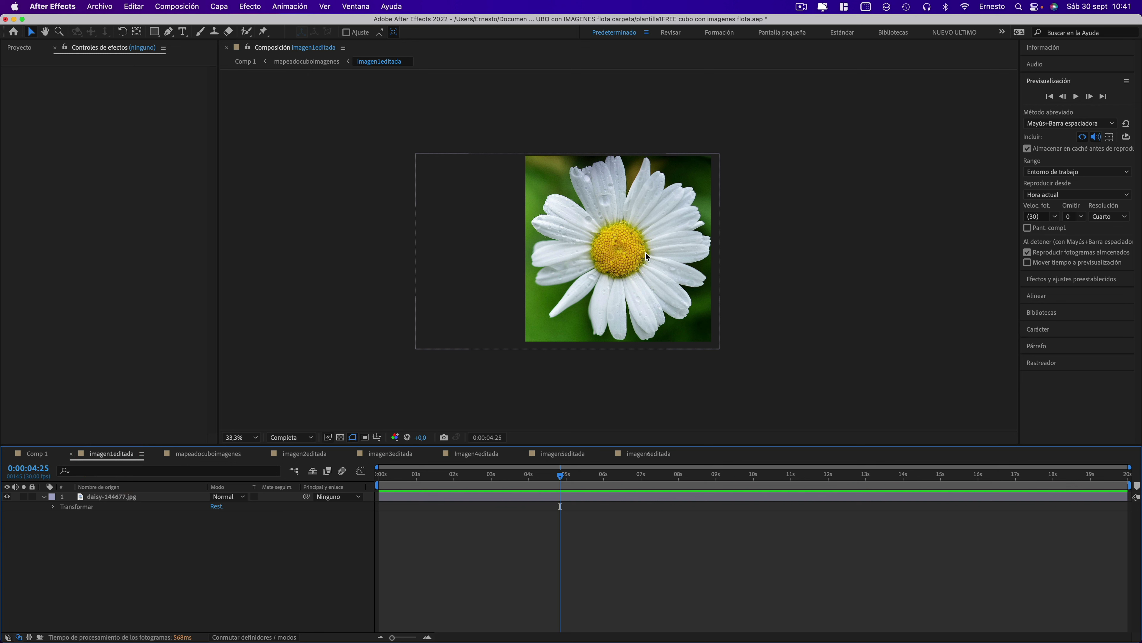
# Import phone-292994.jpg from the FOTOS 4K folder after previewing it
pyautogui.click(96, 7)
pyautogui.moveTo(122, 170)
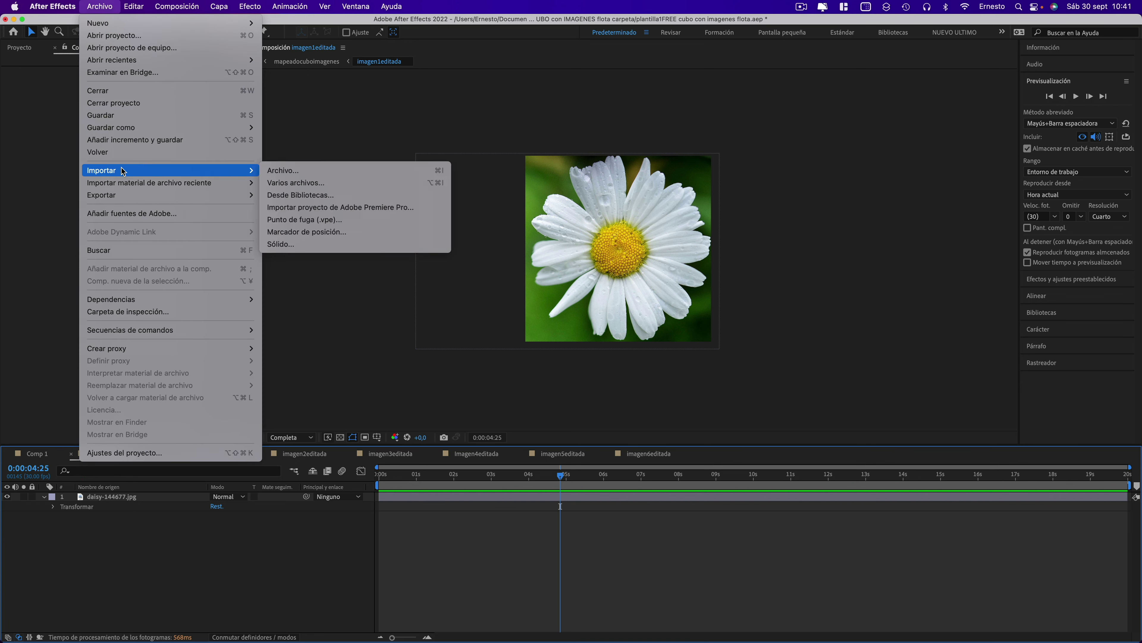
pyautogui.click(294, 173)
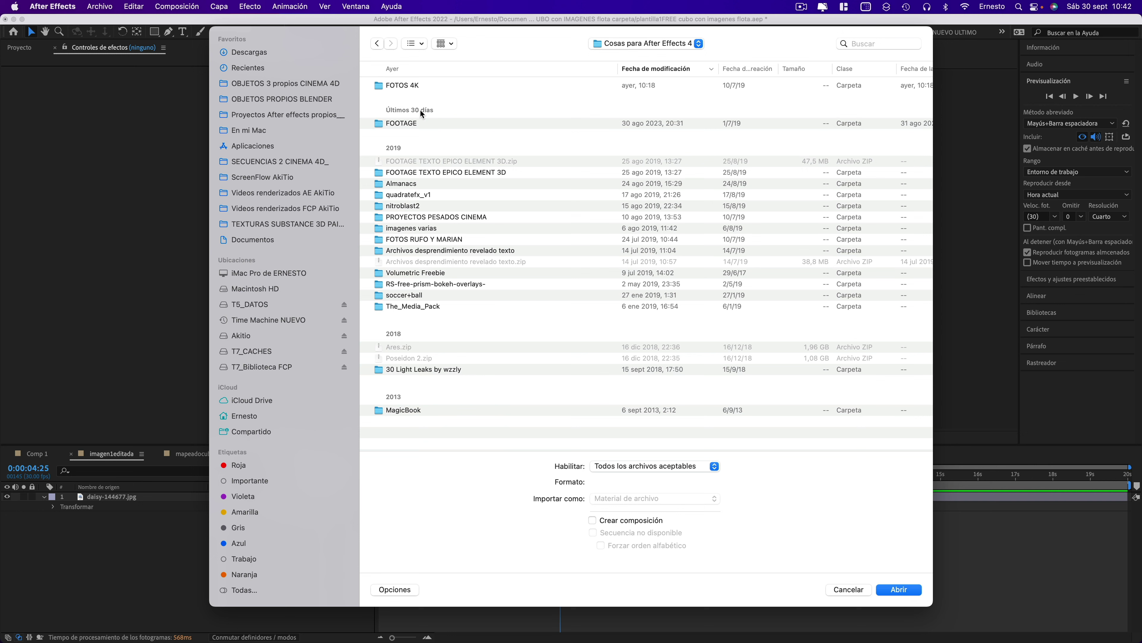
pyautogui.doubleClick(408, 86)
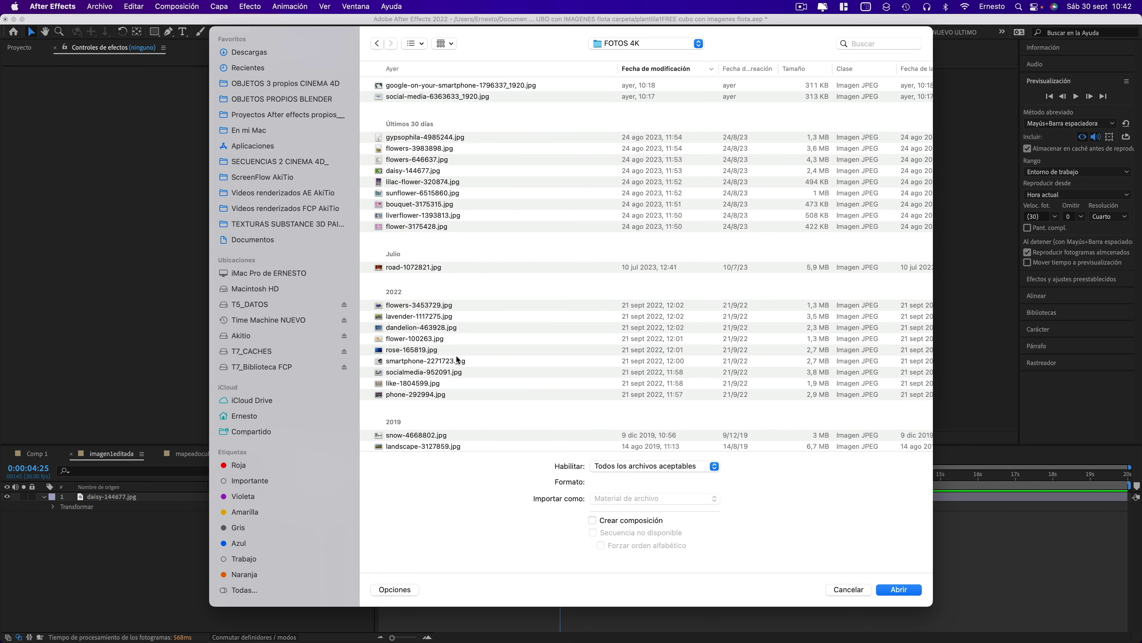
pyautogui.click(414, 394)
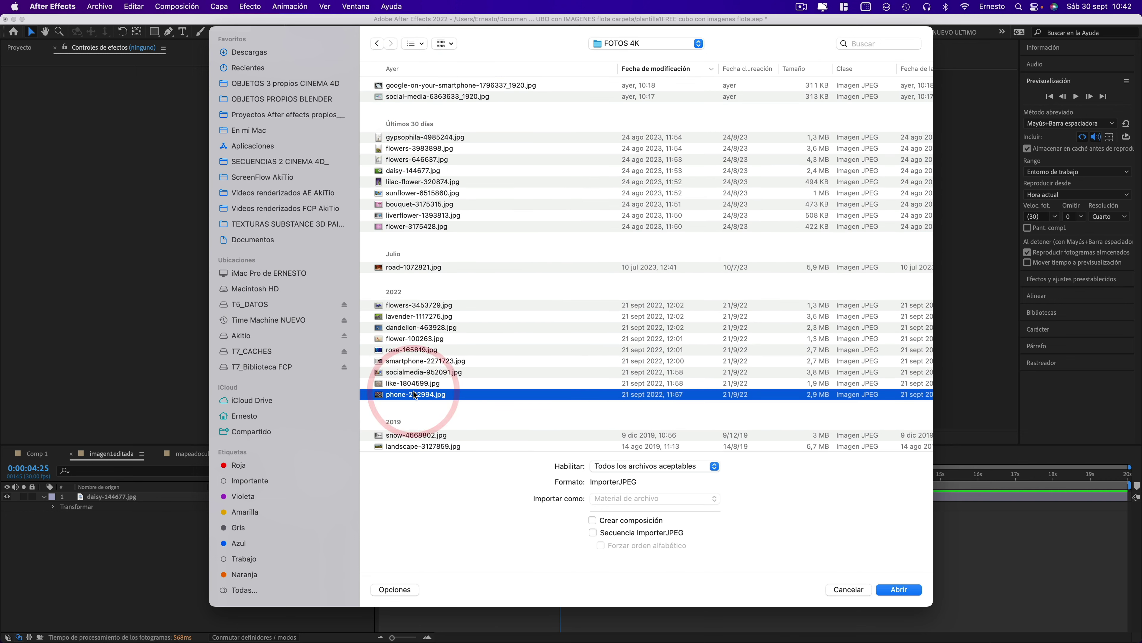
pyautogui.press('space')
pyautogui.press('space')
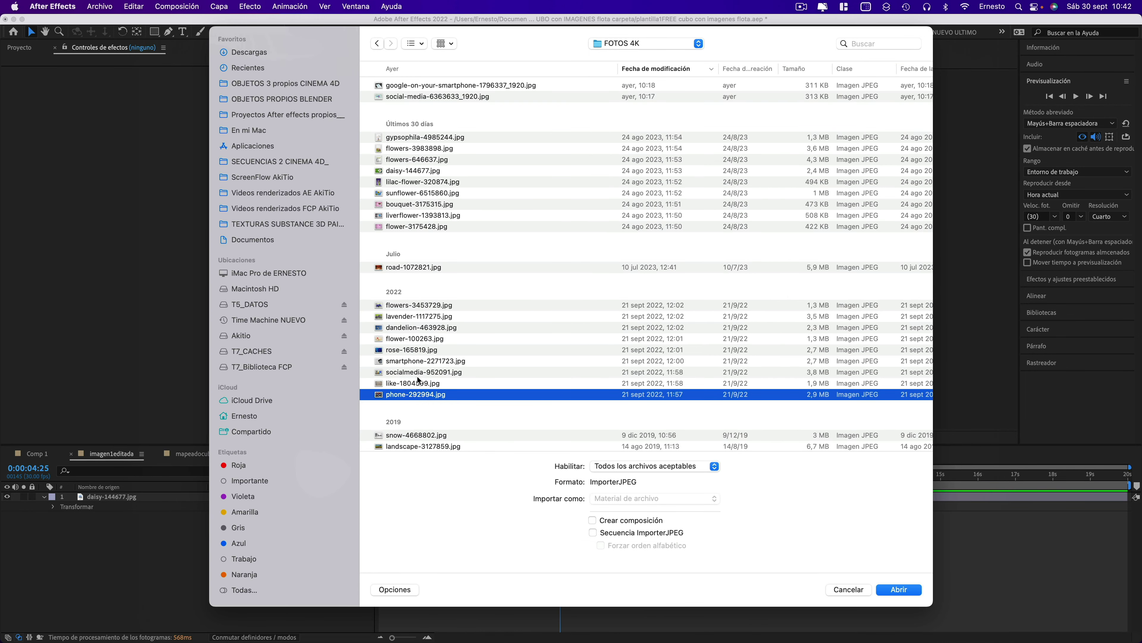
pyautogui.click(900, 590)
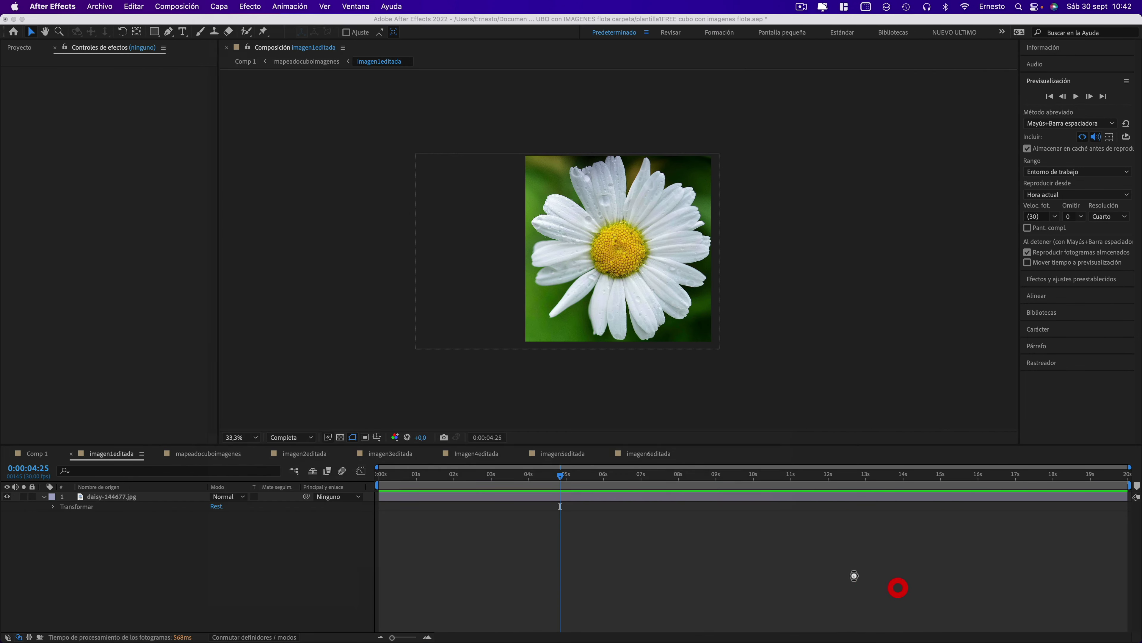
# Add the phone photo as a layer in imagen1editada, scaled up and shifted left over the daisy
pyautogui.moveTo(66, 170); pyautogui.dragTo(130, 499)
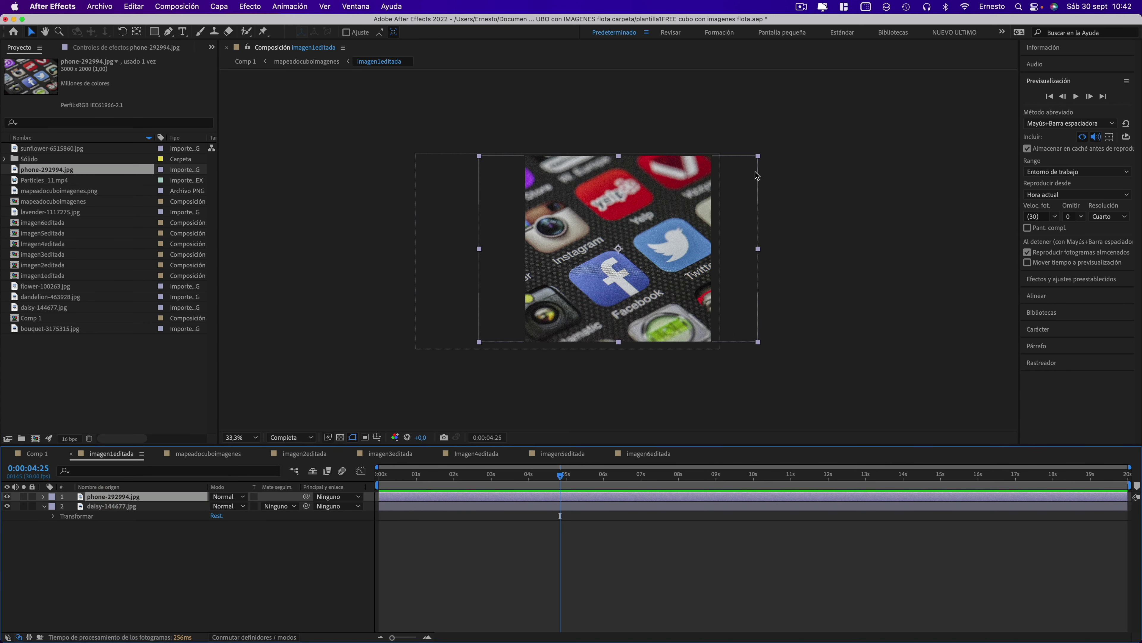
pyautogui.moveTo(758, 156); pyautogui.dragTo(761, 153)
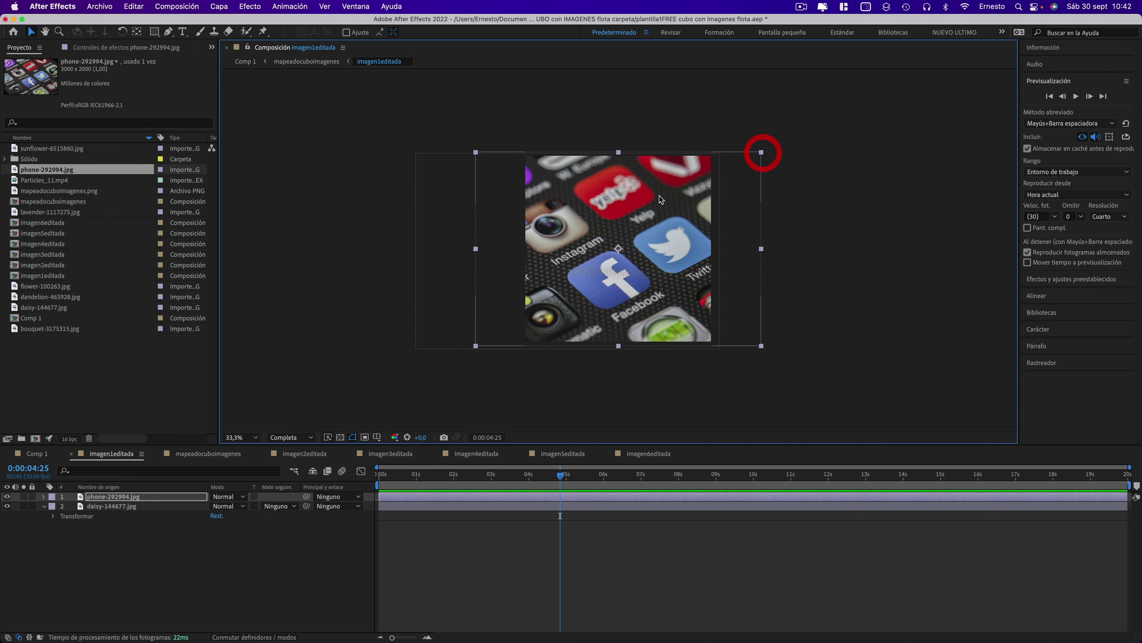
pyautogui.moveTo(659, 196)
pyautogui.mouseDown()
pyautogui.moveTo(634, 200)
pyautogui.moveTo(704, 197)
pyautogui.mouseUp()
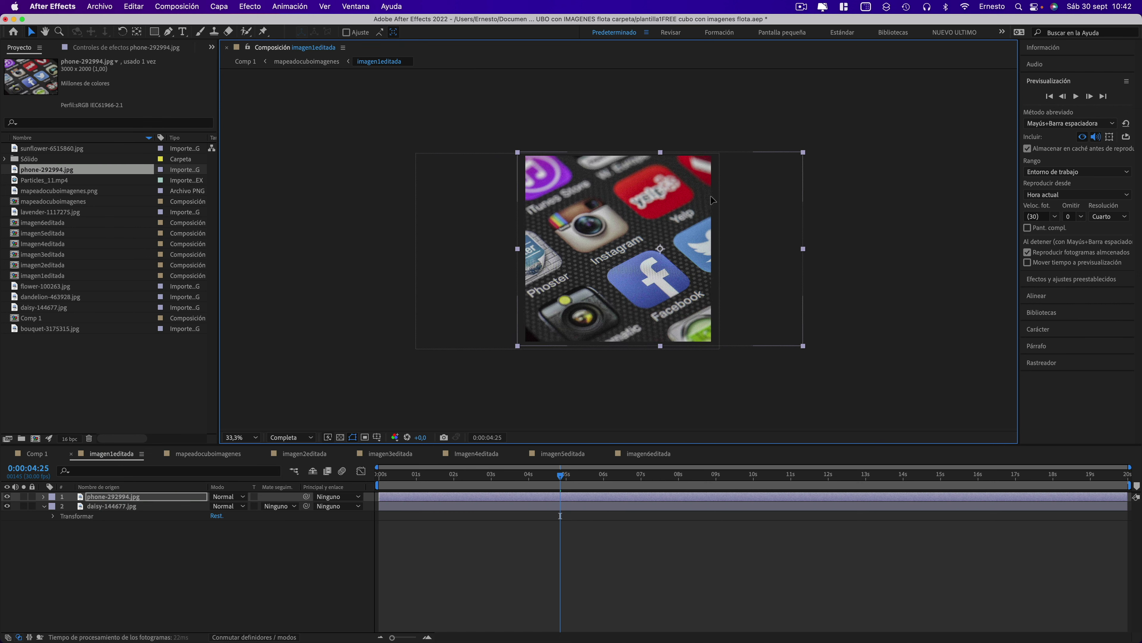
pyautogui.click(307, 456)
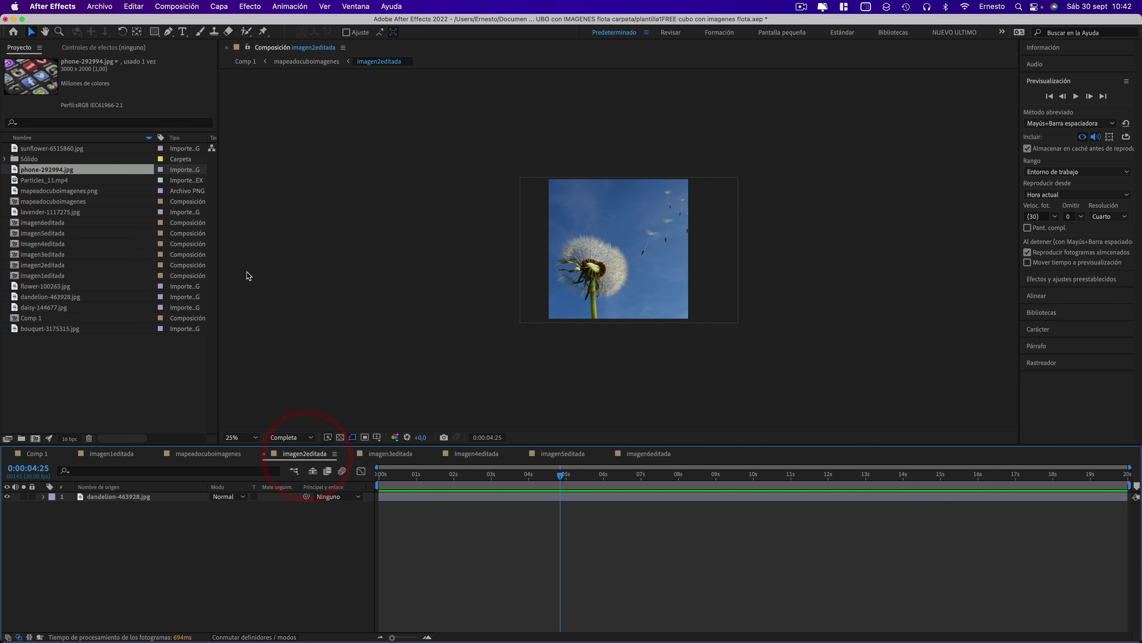
# Import the socialmedia-952091.jpg photo after previewing it
pyautogui.click(100, 7)
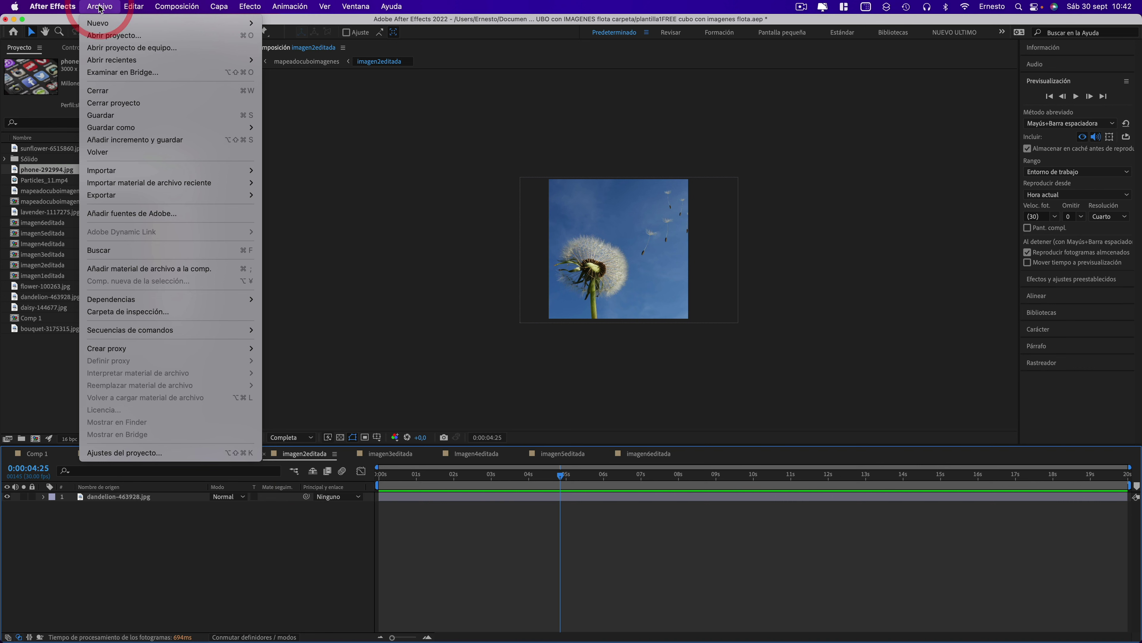
pyautogui.moveTo(108, 170)
pyautogui.click(295, 170)
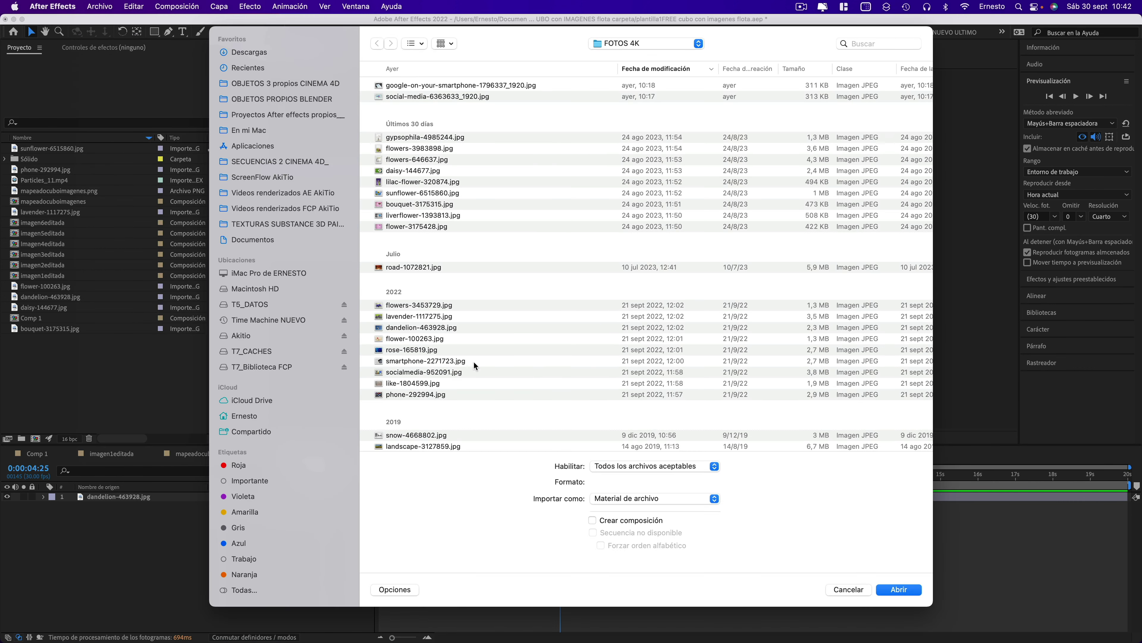
pyautogui.click(421, 372)
pyautogui.press('space')
pyautogui.press('space')
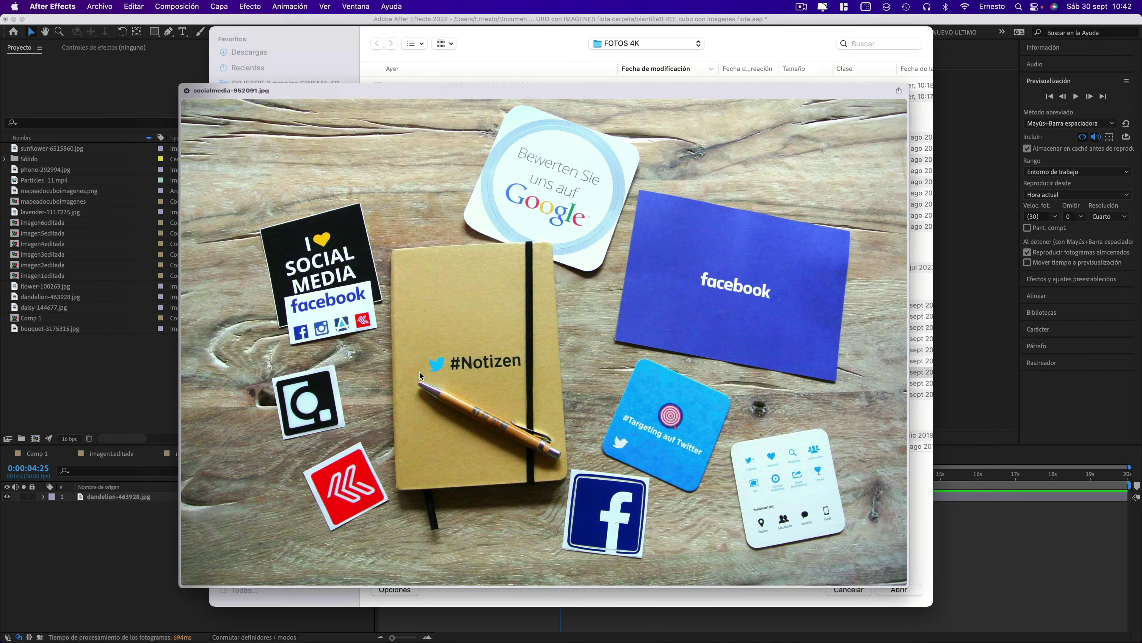
pyautogui.click(897, 590)
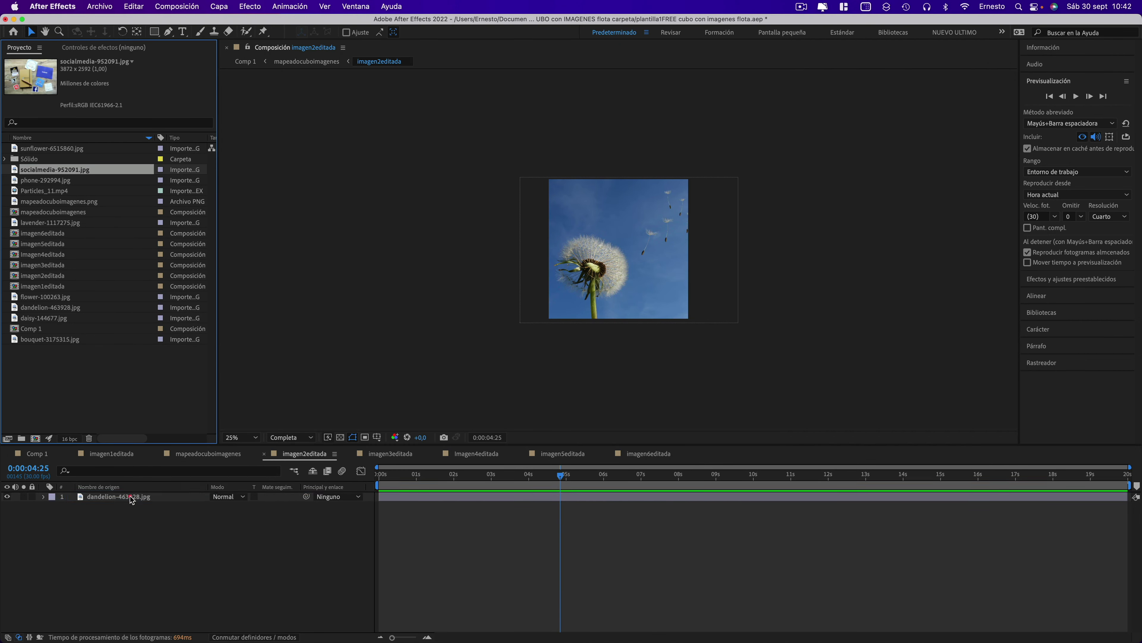
# Place the social-media photo above the dandelion layer in imagen2editada and scale it up to fill
pyautogui.moveTo(134, 491); pyautogui.dragTo(132, 503)
pyautogui.moveTo(754, 339)
pyautogui.mouseDown()
pyautogui.moveTo(737, 338)
pyautogui.moveTo(794, 375)
pyautogui.moveTo(725, 328)
pyautogui.moveTo(613, 288)
pyautogui.mouseUp()
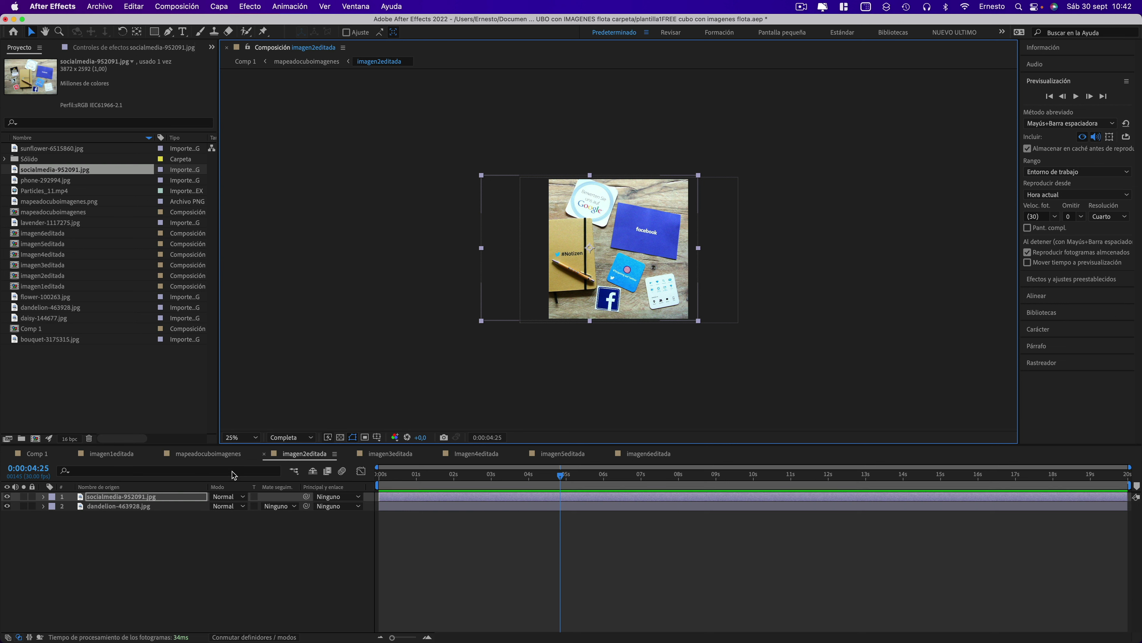
pyautogui.click(396, 455)
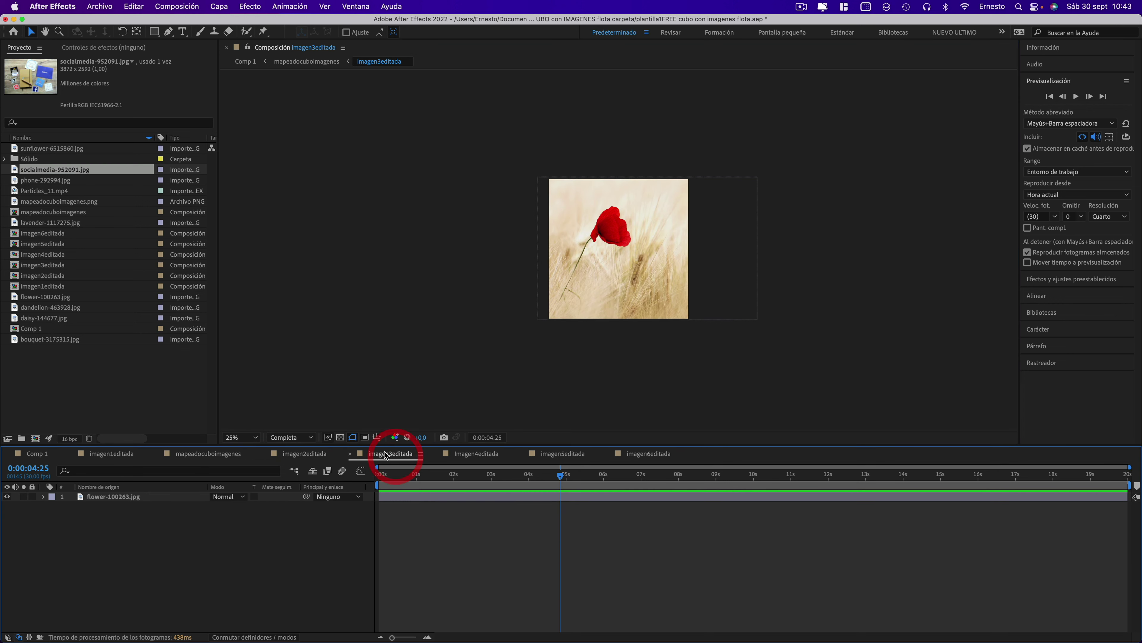
# Import like-1804599.jpg and layer it above the flower-100263.jpg poppy in imagen3editada
pyautogui.click(100, 6)
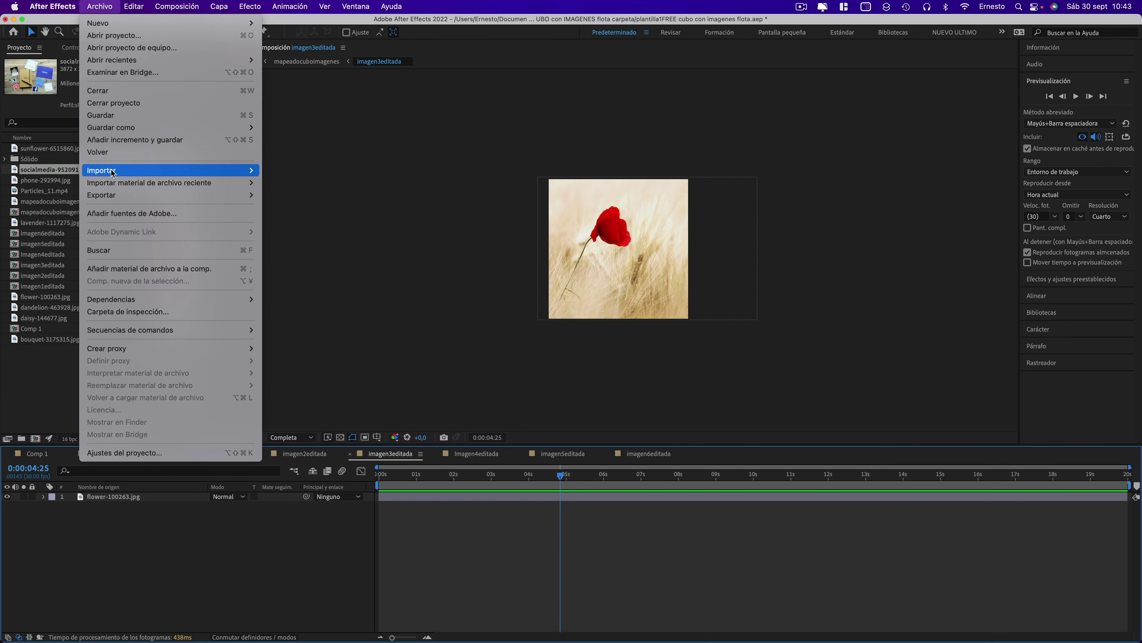
pyautogui.moveTo(202, 170)
pyautogui.click(314, 169)
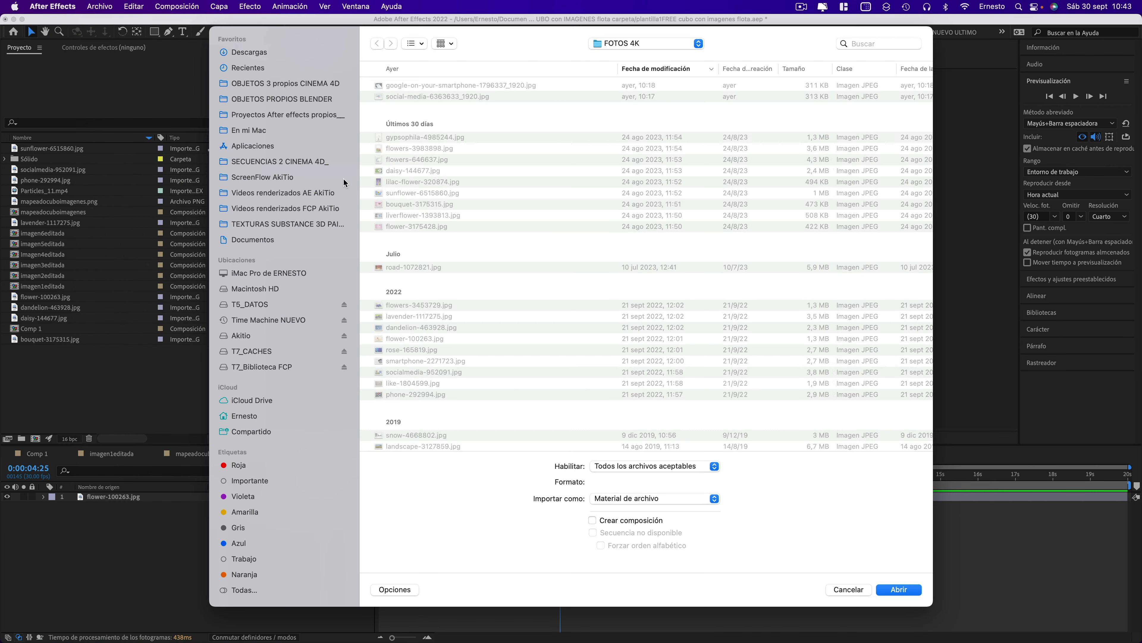
pyautogui.click(412, 360)
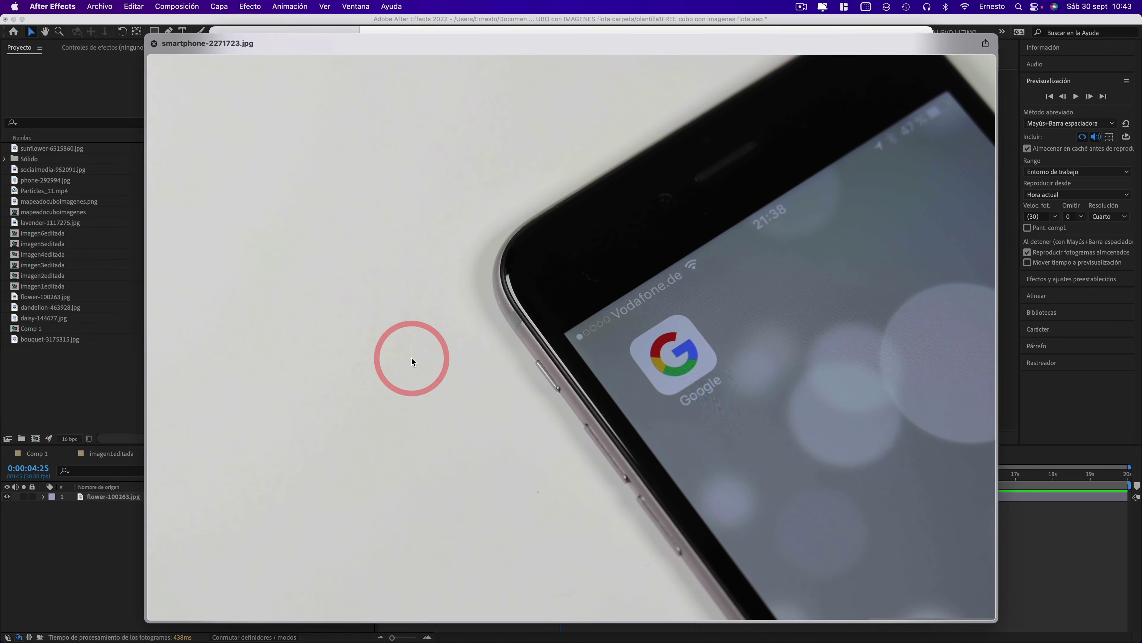
pyautogui.scroll(-1, 410, 376)
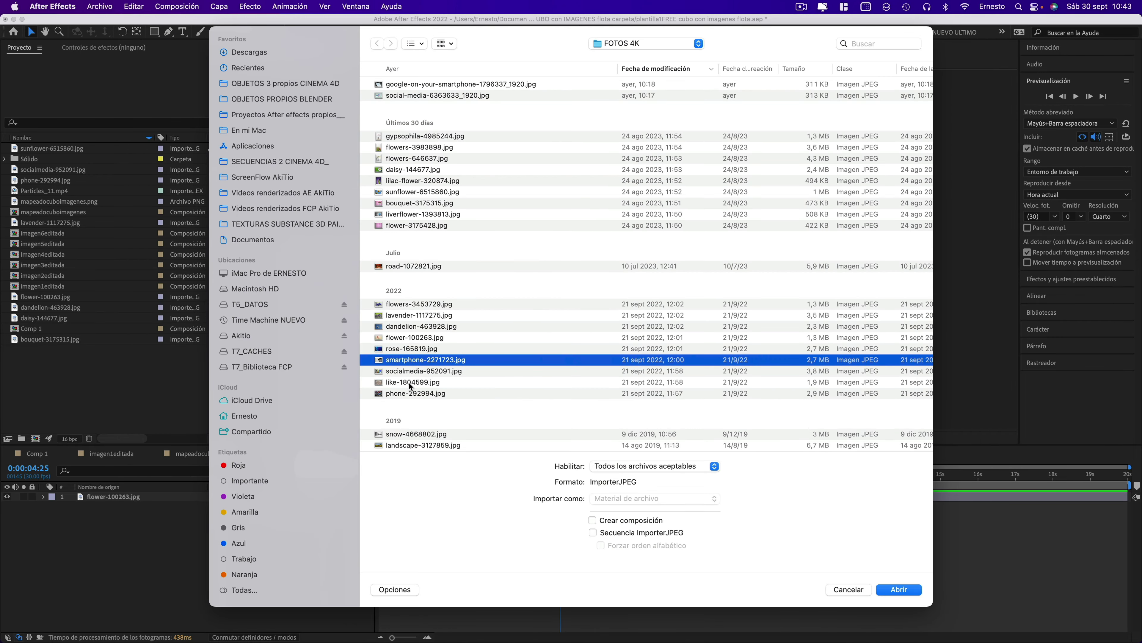
pyautogui.click(410, 382)
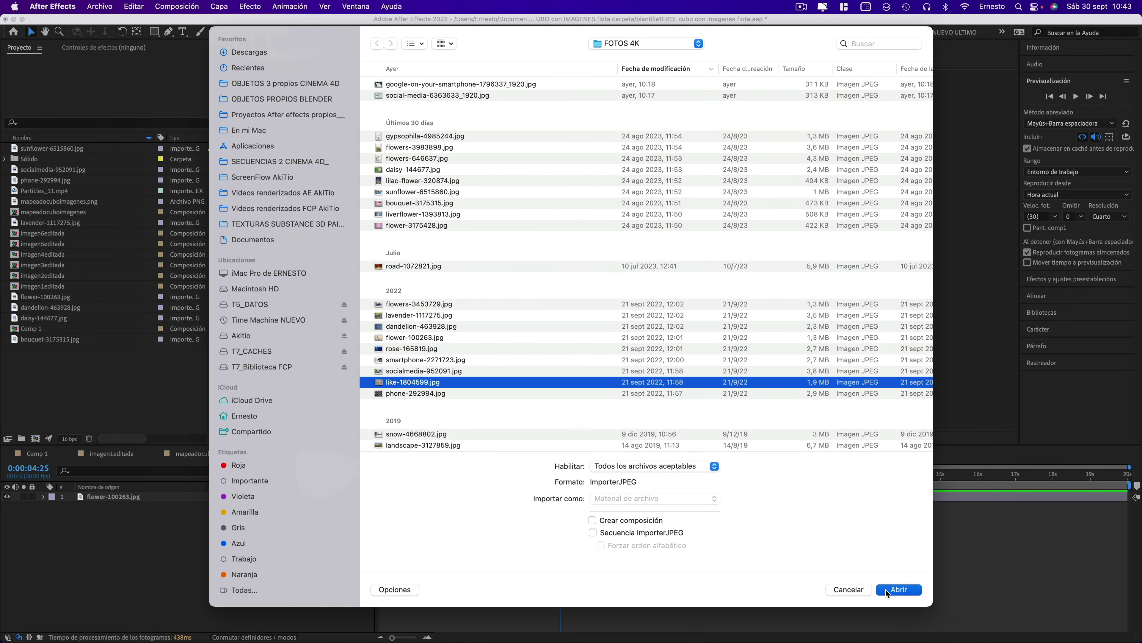
pyautogui.click(885, 589)
pyautogui.moveTo(78, 234); pyautogui.dragTo(129, 499)
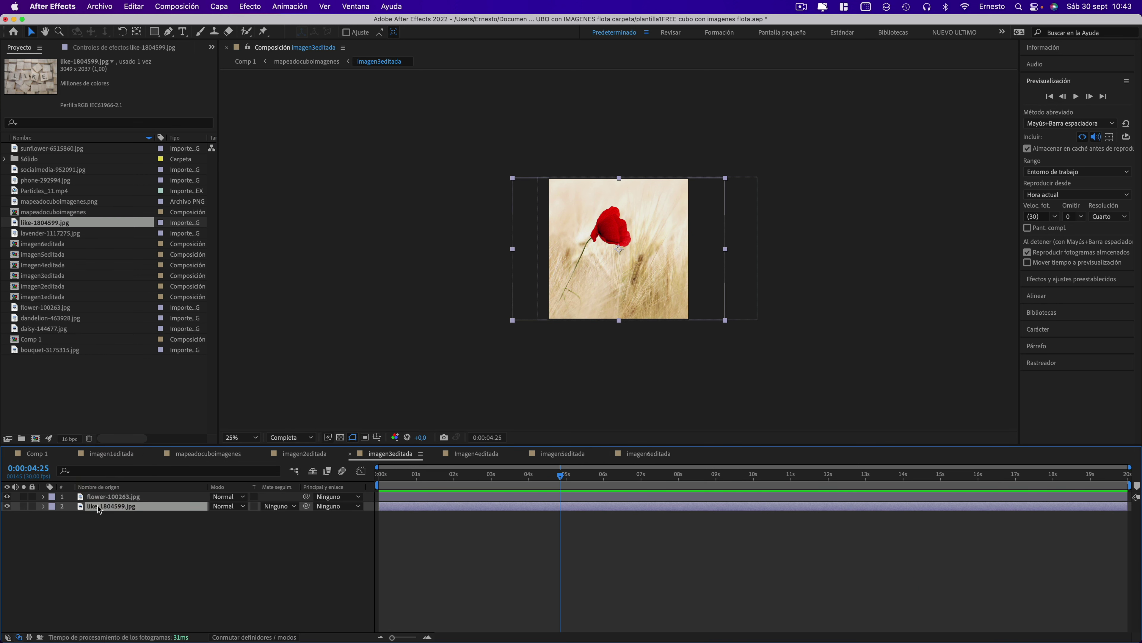
pyautogui.moveTo(106, 506); pyautogui.dragTo(107, 496)
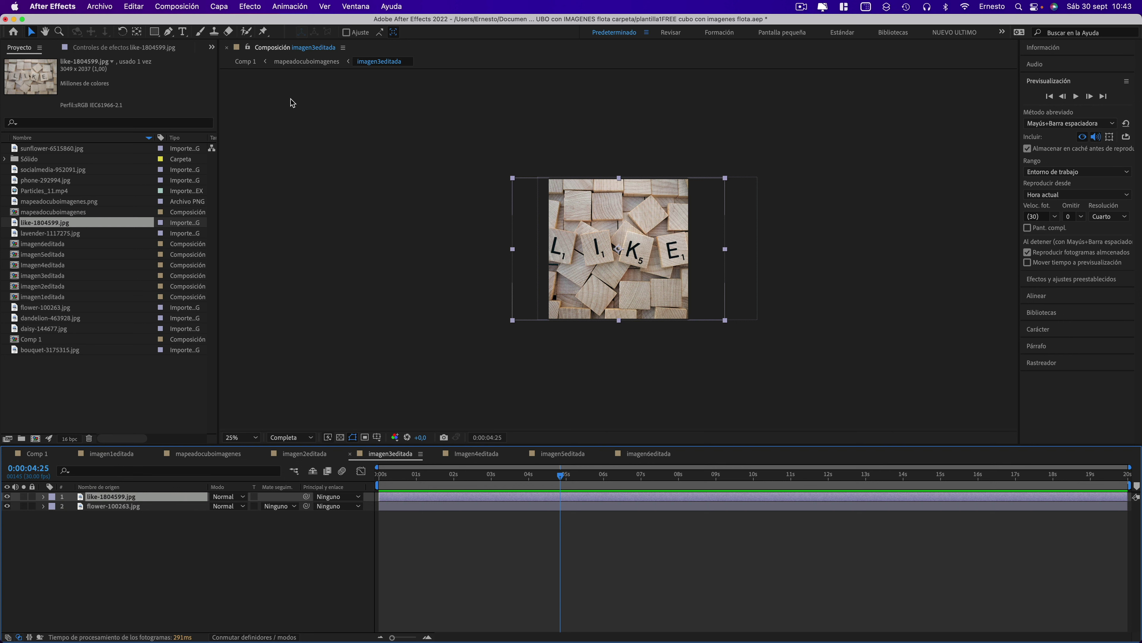
# Preview several photos and import smartphone-2271723.jpg into the project
pyautogui.click(99, 6)
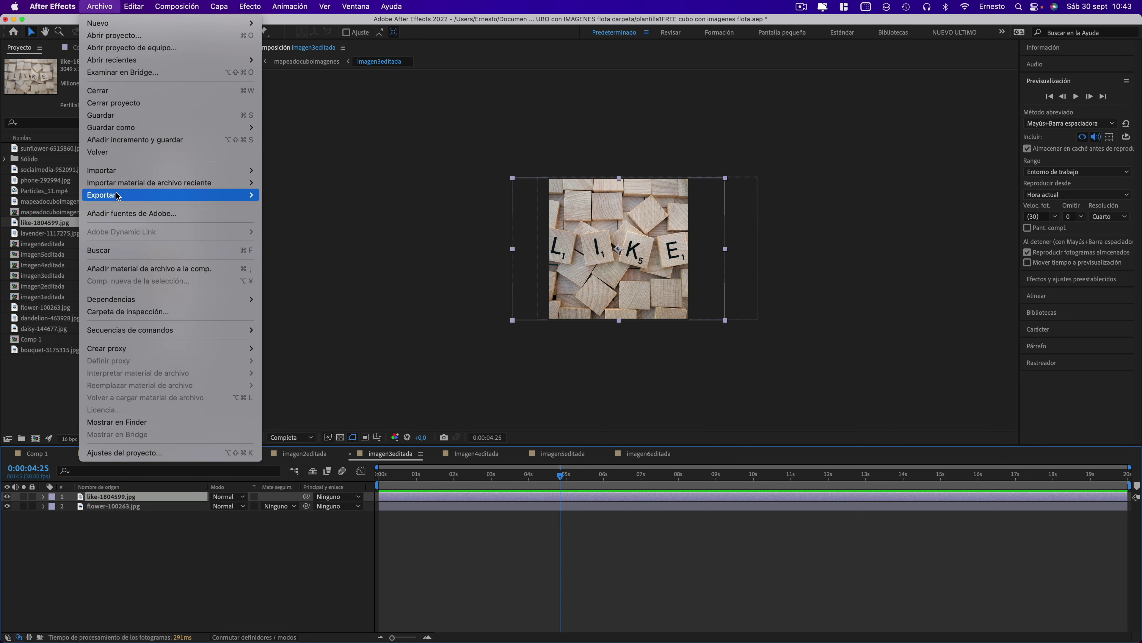
pyautogui.moveTo(136, 172)
pyautogui.click(283, 171)
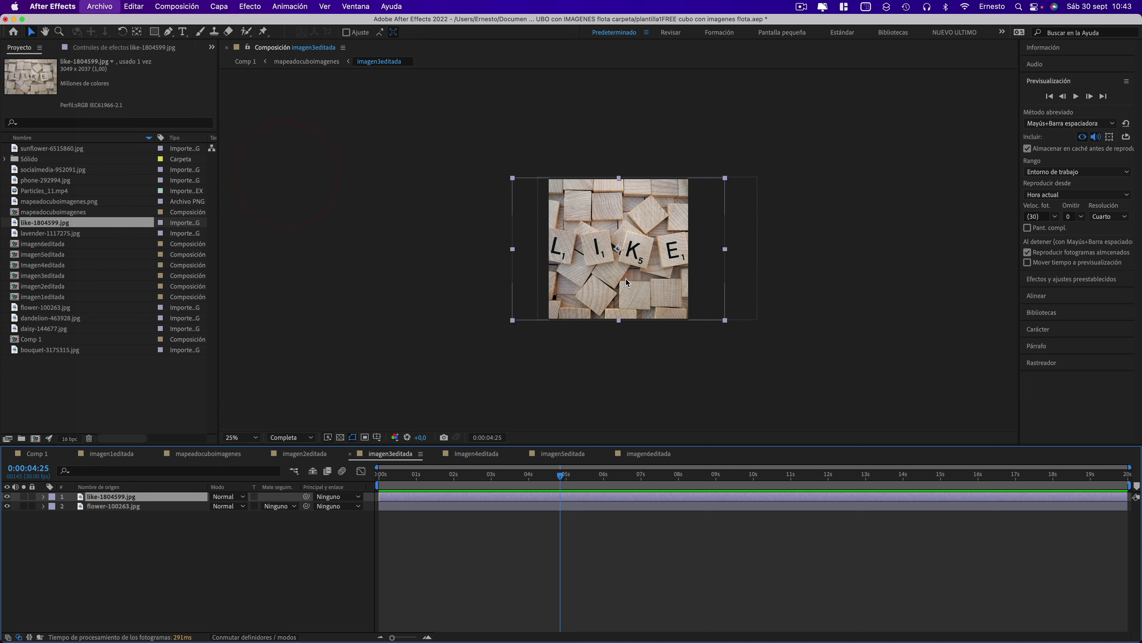
pyautogui.scroll(-3, 389, 351)
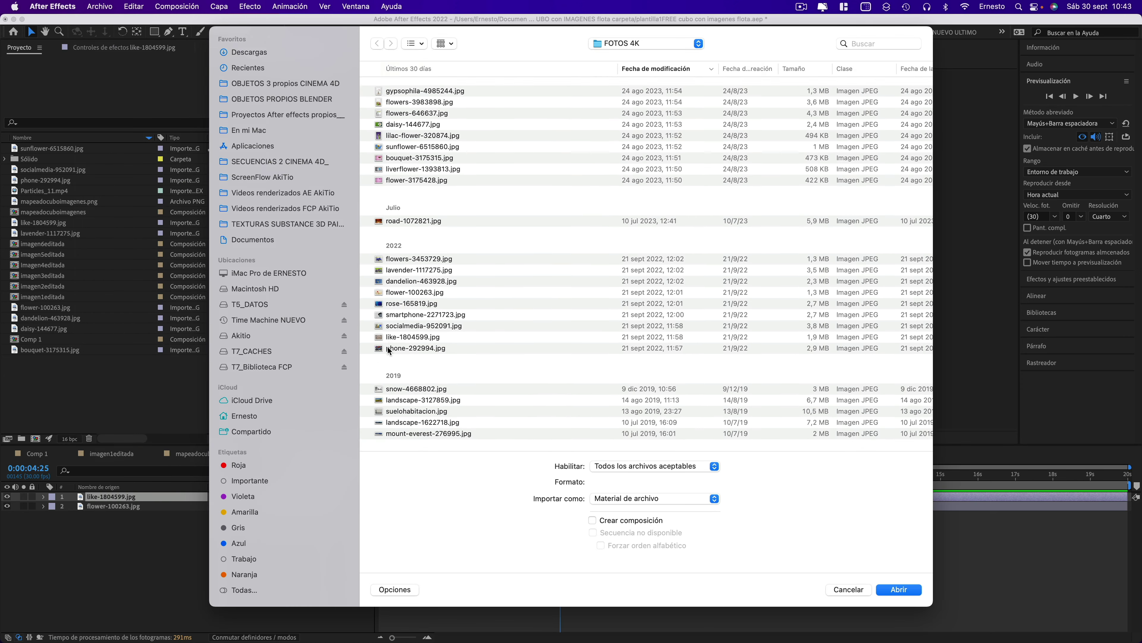
pyautogui.scroll(-1, 389, 350)
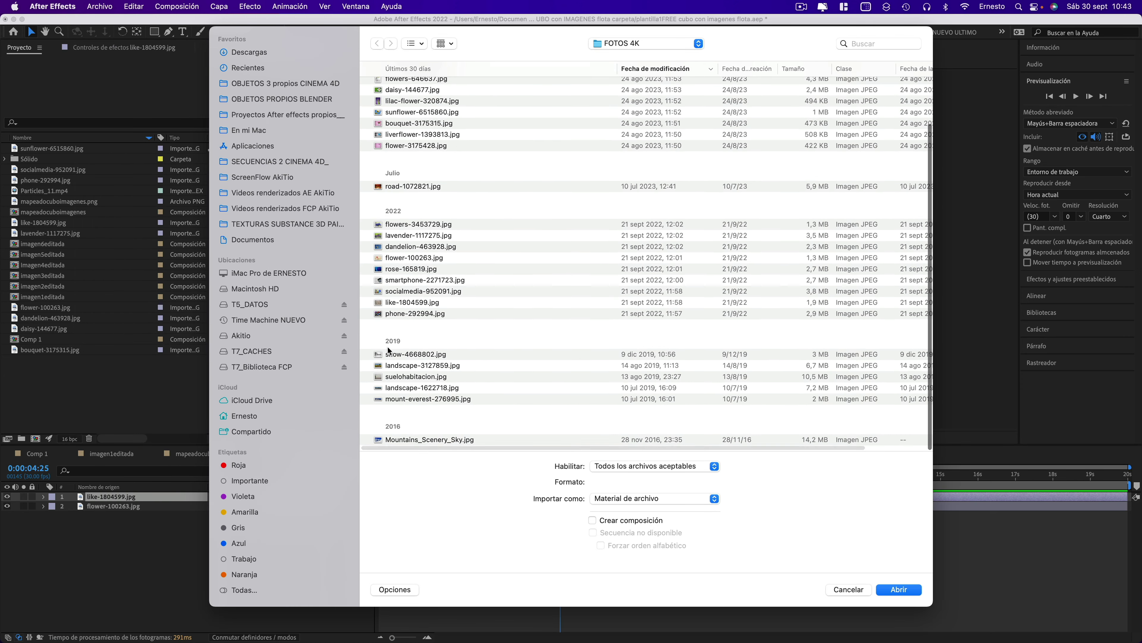
pyautogui.click(401, 313)
pyautogui.press('space')
pyautogui.press('space')
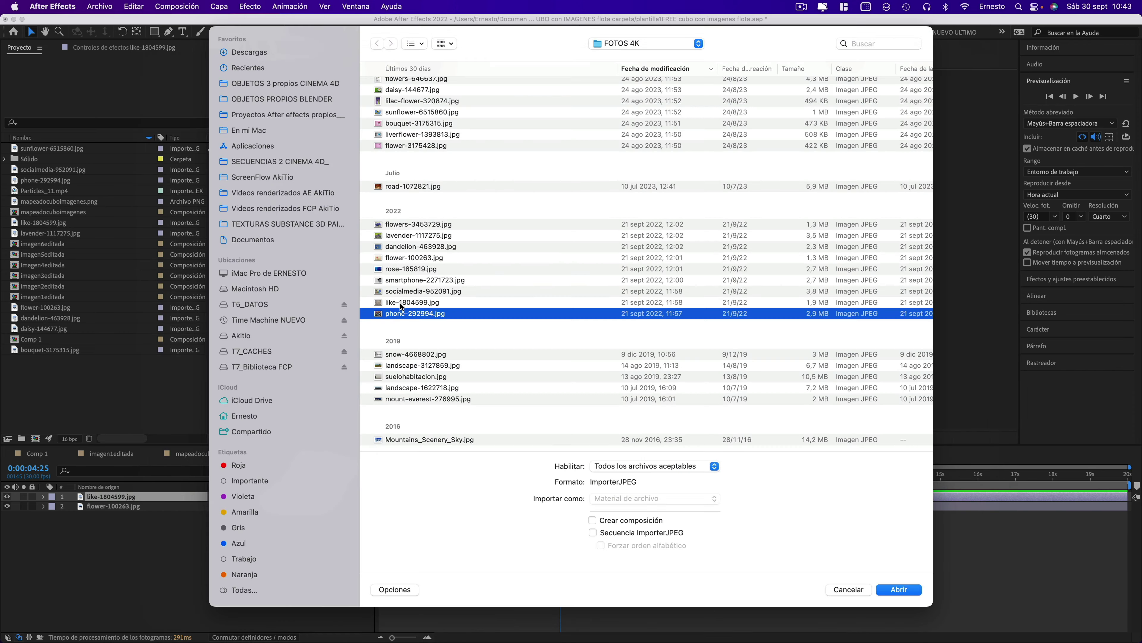
pyautogui.click(399, 303)
pyautogui.press('space')
pyautogui.press('space')
pyautogui.click(404, 291)
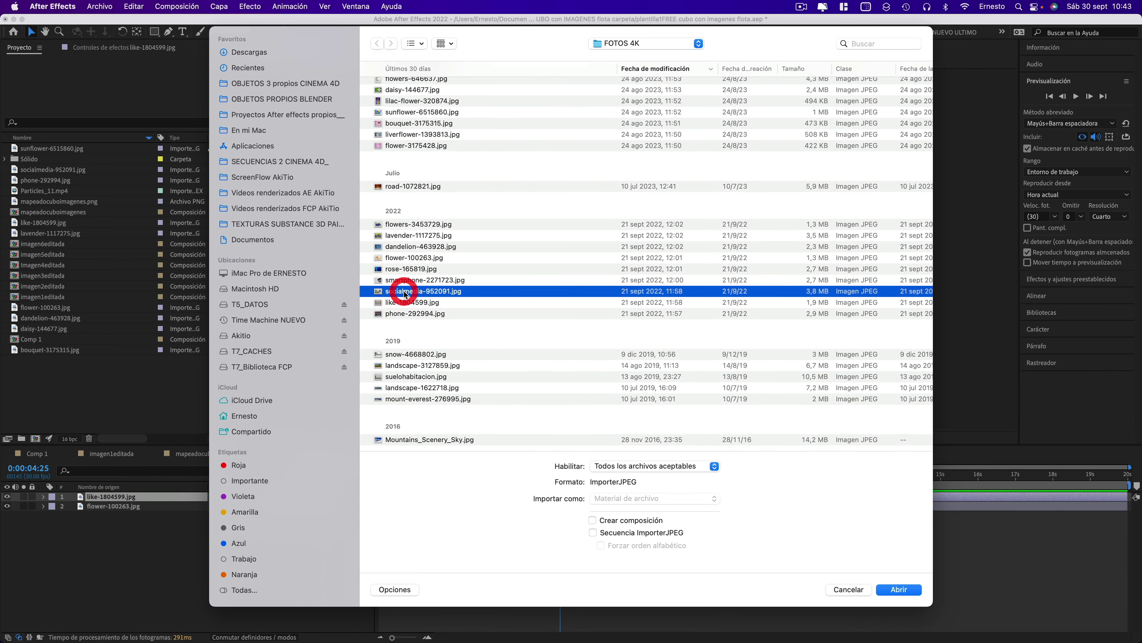
pyautogui.press('space')
pyautogui.press('space')
pyautogui.click(409, 280)
pyautogui.press('space')
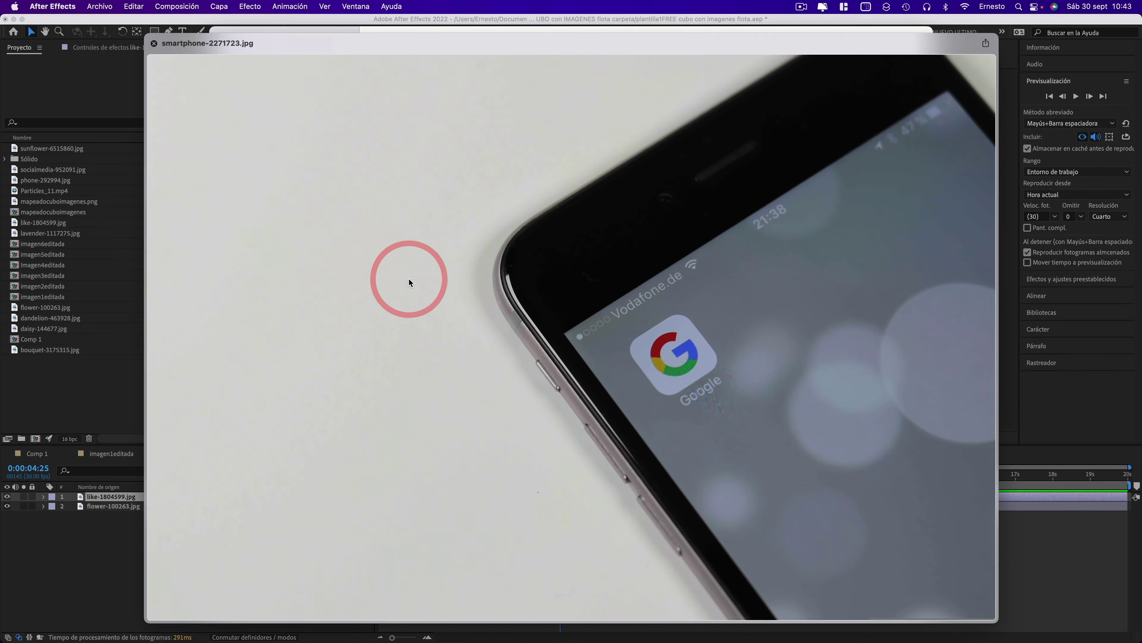
pyautogui.press('space')
pyautogui.click(914, 591)
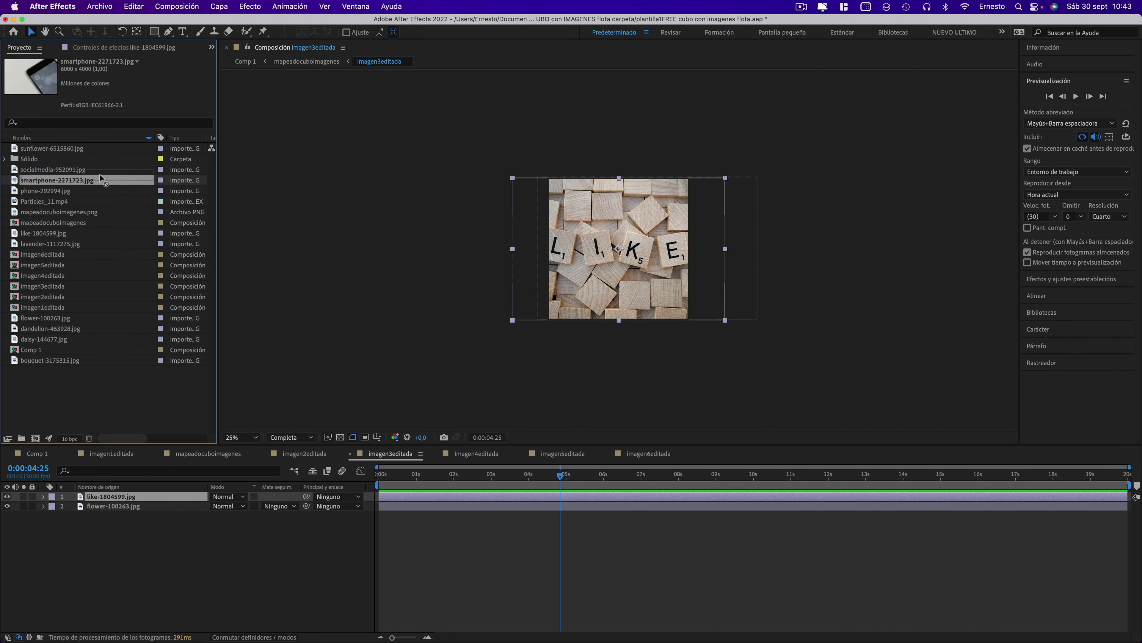
# Add the smartphone photo above the lavender in imagen4editada and shrink it to fit the face
pyautogui.moveTo(135, 360)
pyautogui.mouseDown()
pyautogui.moveTo(92, 180)
pyautogui.moveTo(160, 495)
pyautogui.mouseUp()
pyautogui.click(493, 454)
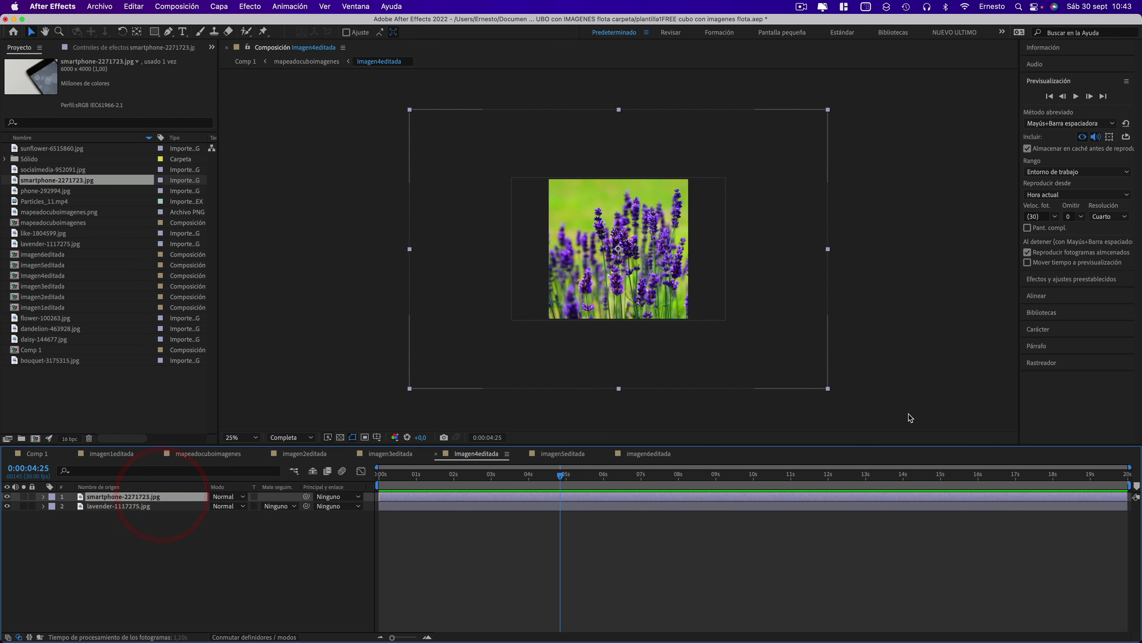
pyautogui.moveTo(747, 351); pyautogui.dragTo(647, 303)
pyautogui.click(100, 6)
# Import social-media-6363633_1920.jpg from FOTOS 4K after previewing it
pyautogui.click(286, 173)
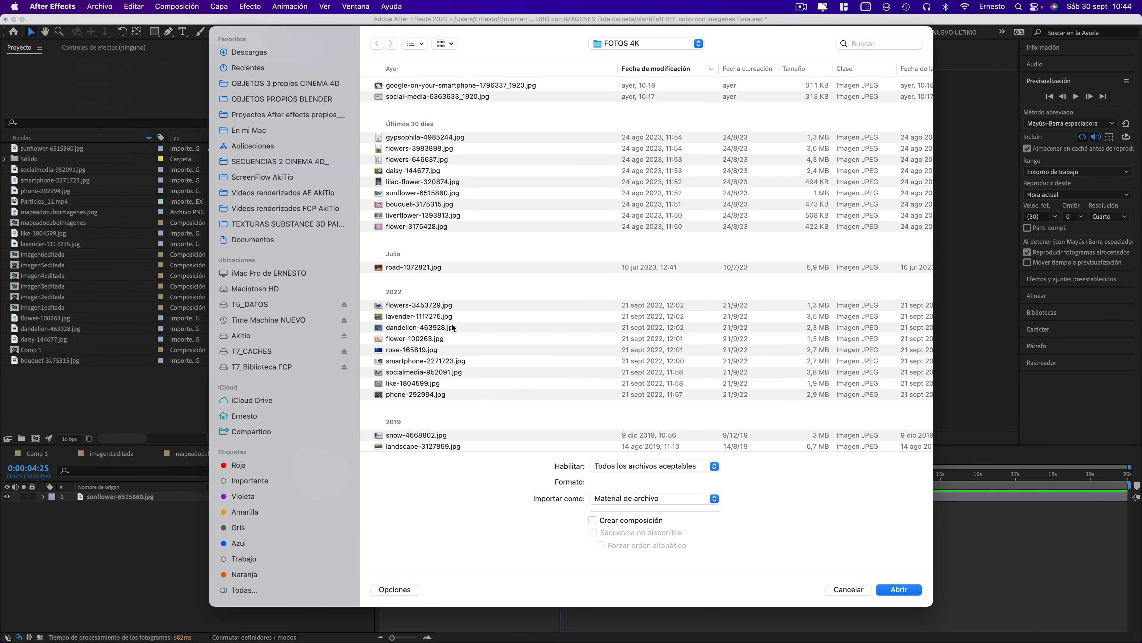
pyautogui.scroll(-5, 408, 350)
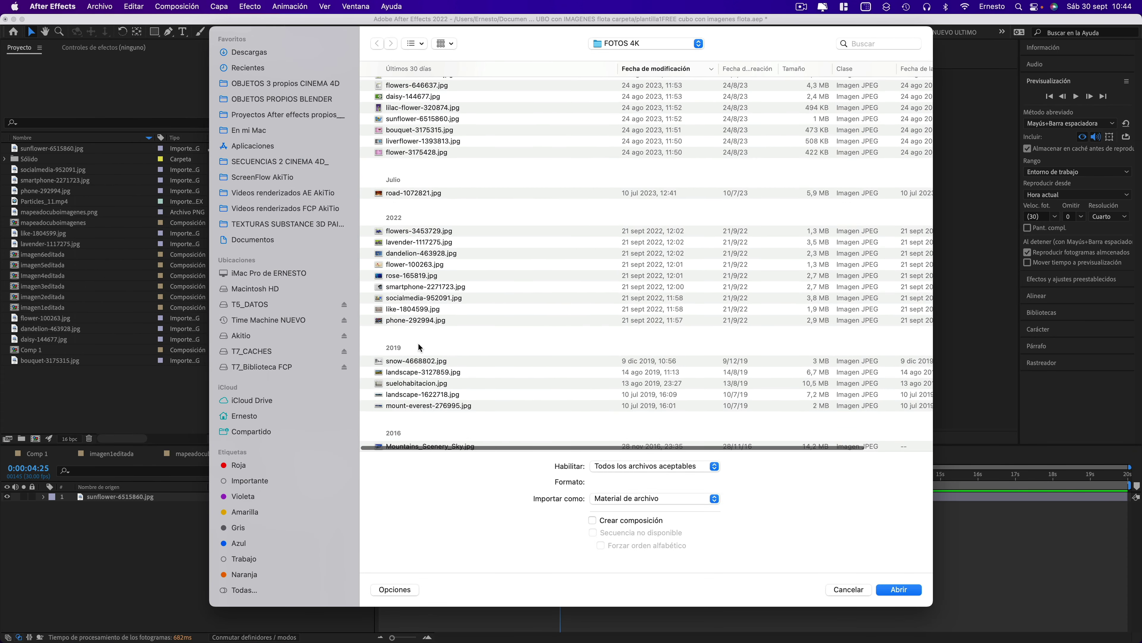
pyautogui.scroll(-1, 417, 343)
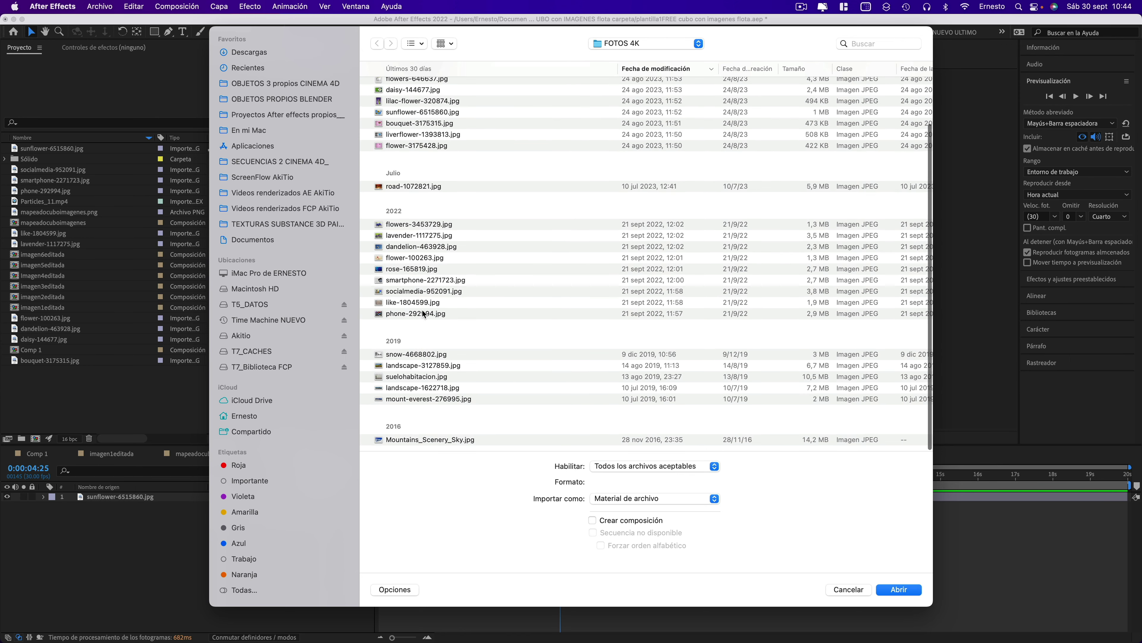
pyautogui.scroll(5, 407, 356)
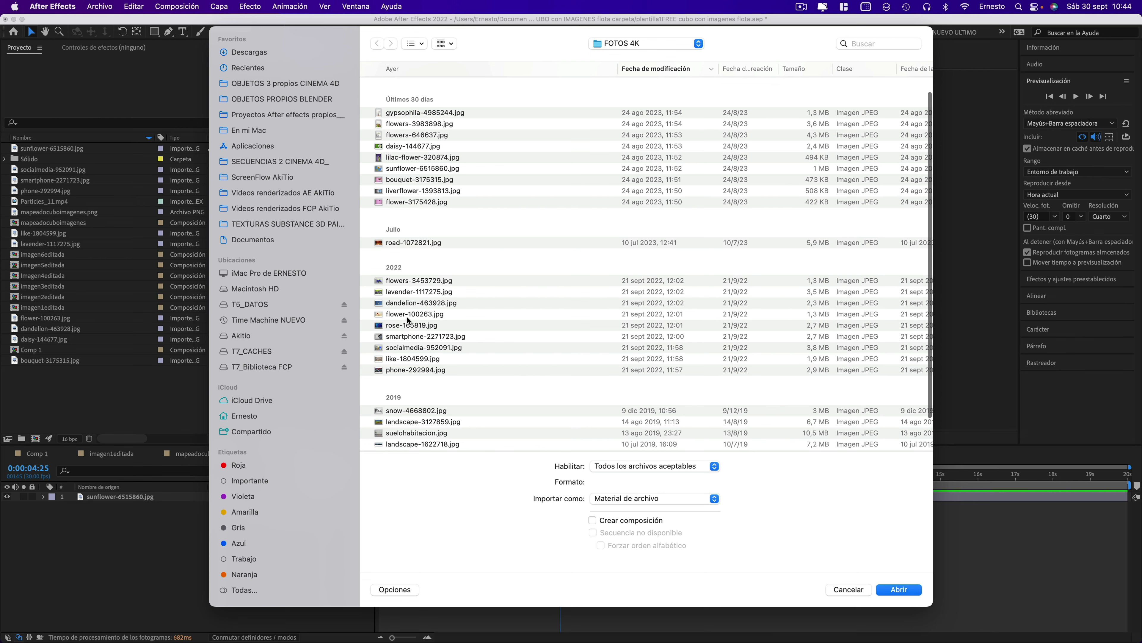
pyautogui.scroll(2, 415, 338)
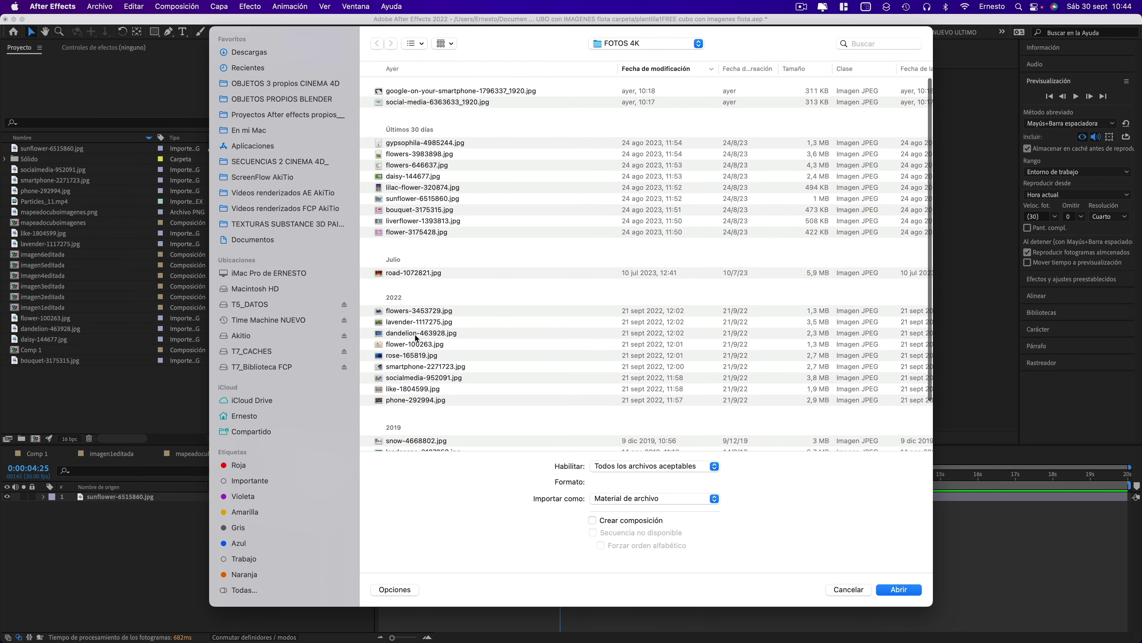
pyautogui.click(419, 96)
pyautogui.press('space')
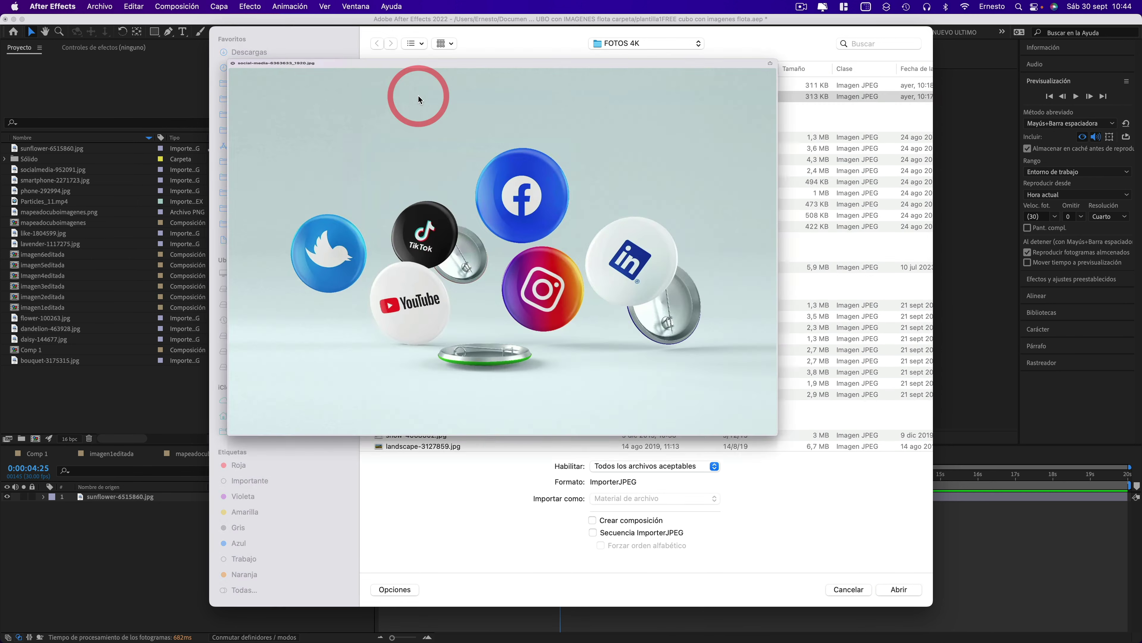
pyautogui.press('space')
pyautogui.click(888, 593)
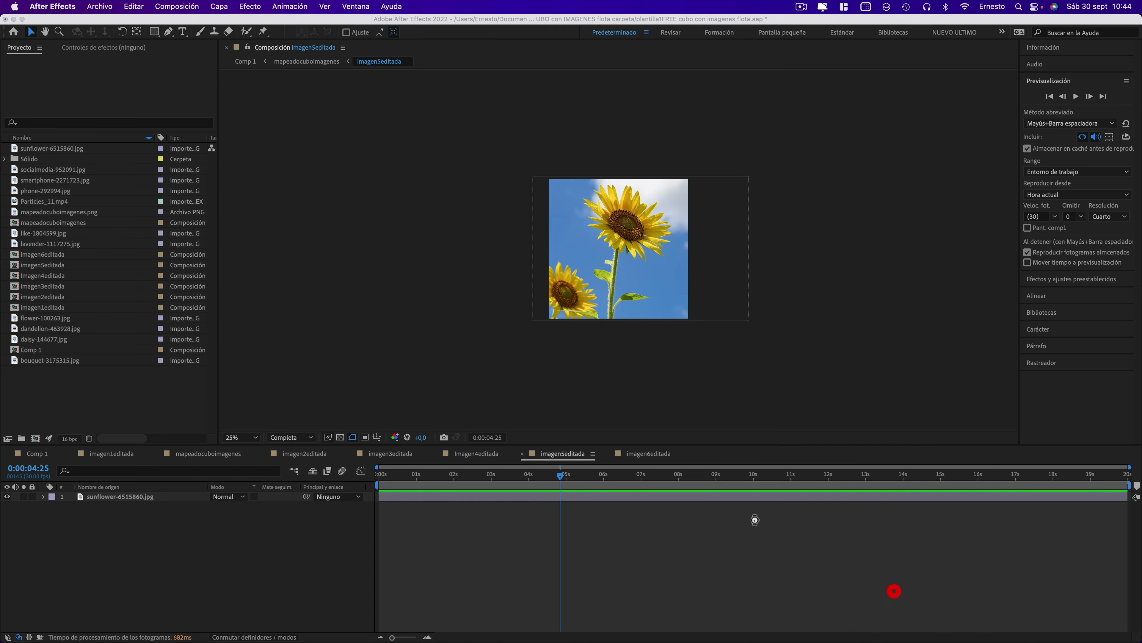
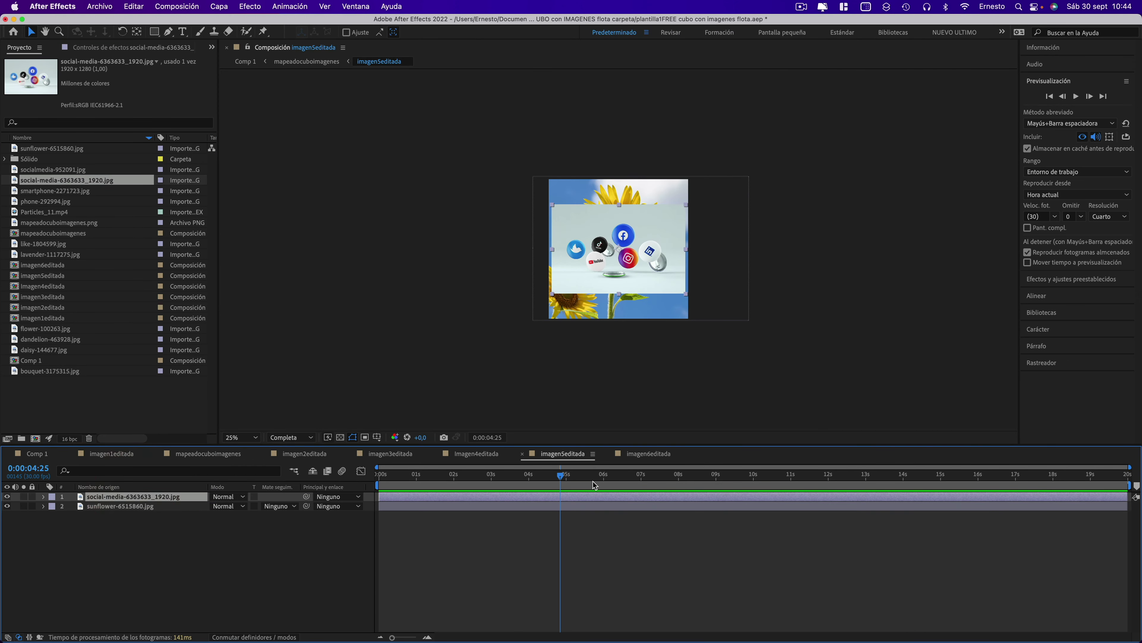
# Scale social-media-6363633_1920.jpg up to fill imagen5editada, then switch to imagen6editada
pyautogui.moveTo(686, 295)
pyautogui.mouseDown()
pyautogui.moveTo(711, 325)
pyautogui.moveTo(642, 296)
pyautogui.moveTo(671, 297)
pyautogui.mouseUp()
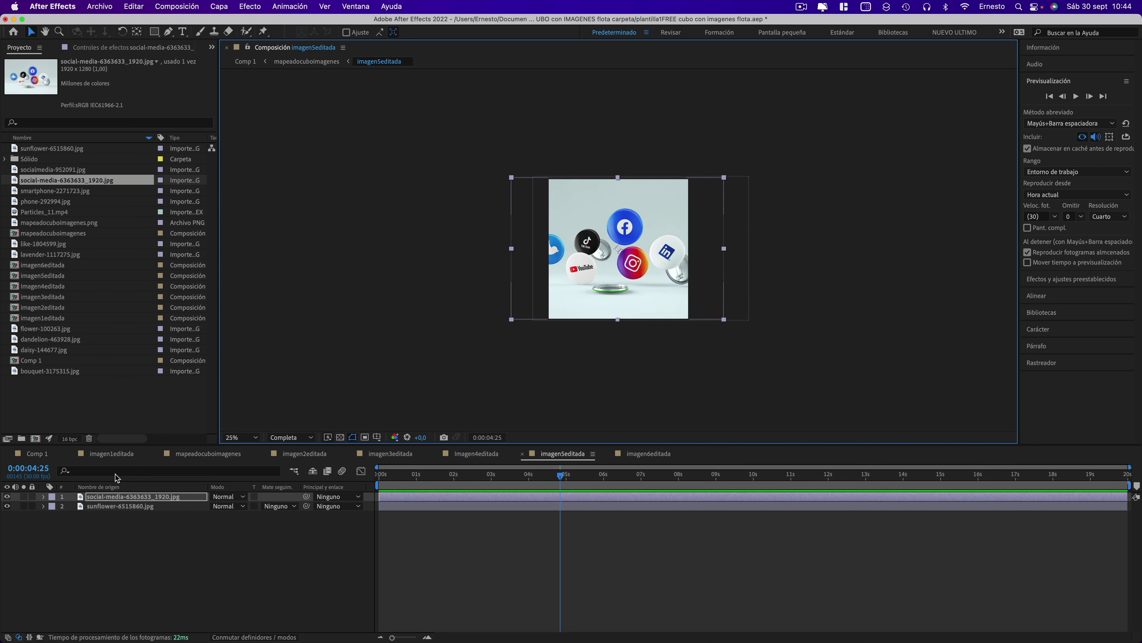
pyautogui.click(648, 453)
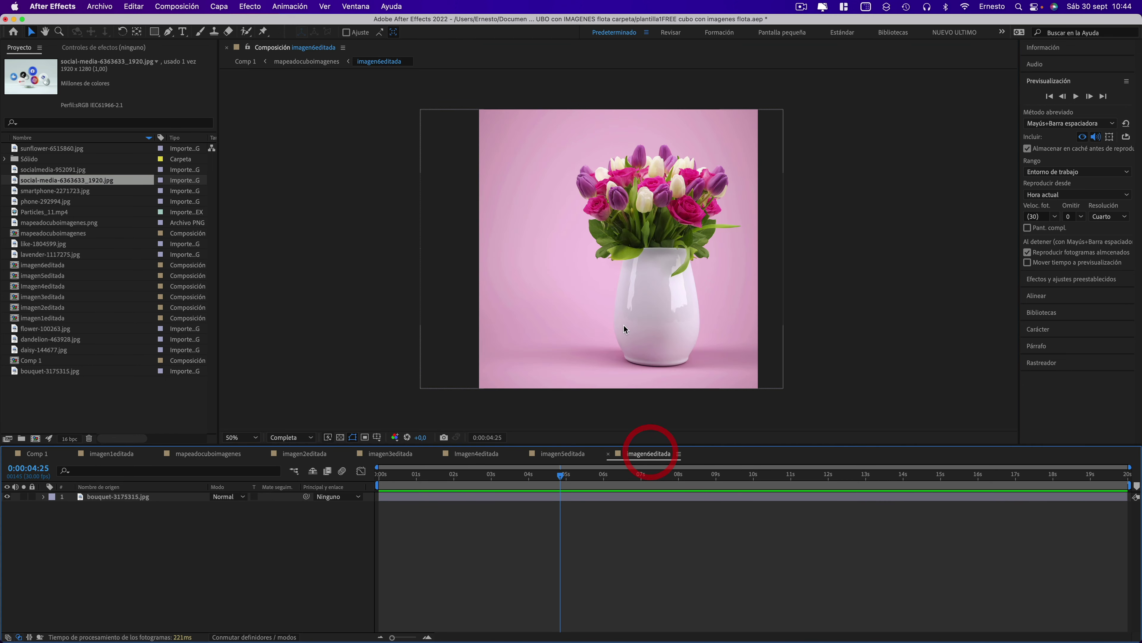
# Import google-on-your-smartphone-1796337_1920.jpg and scale it over the bouquet as imagen6editada's top layer
pyautogui.click(106, 8)
pyautogui.moveTo(135, 170)
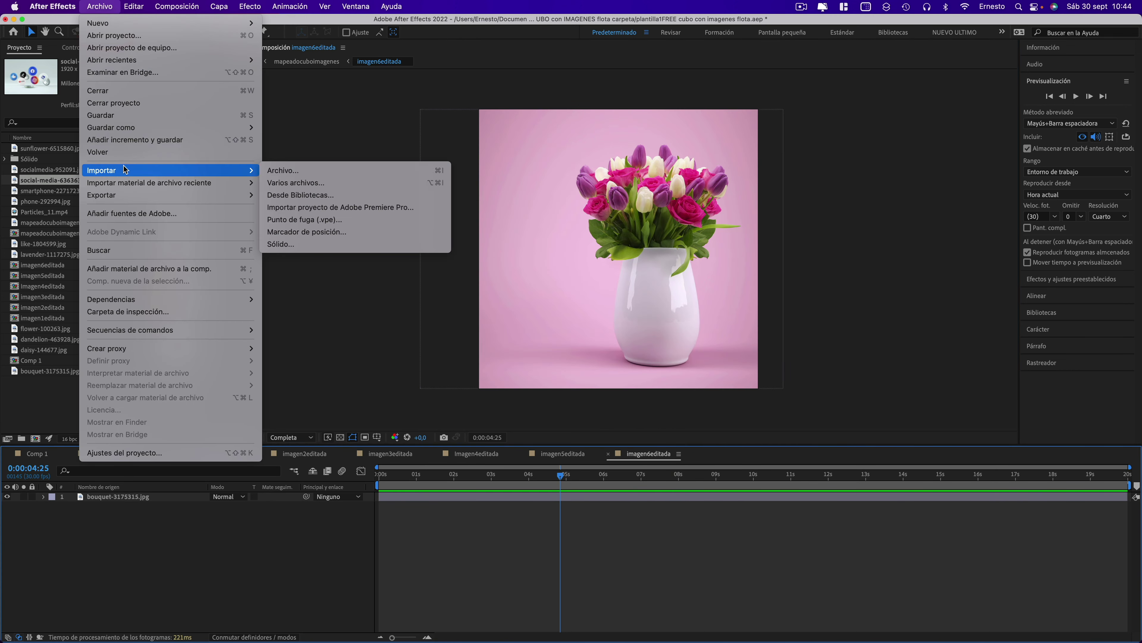
pyautogui.click(293, 168)
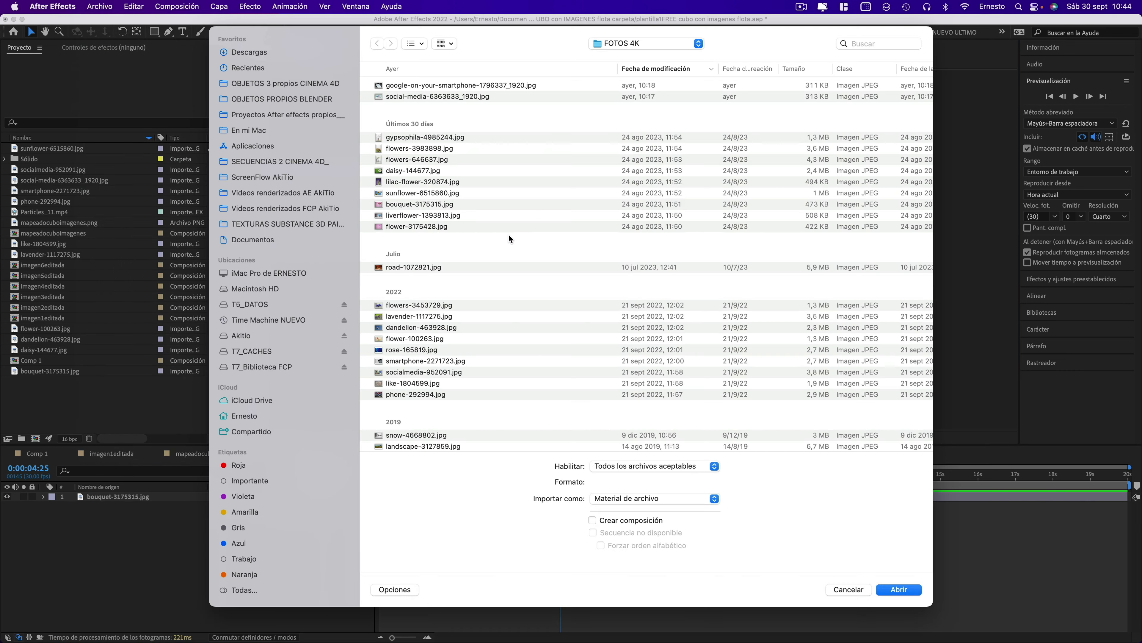
pyautogui.click(436, 88)
pyautogui.press('space')
pyautogui.press('space')
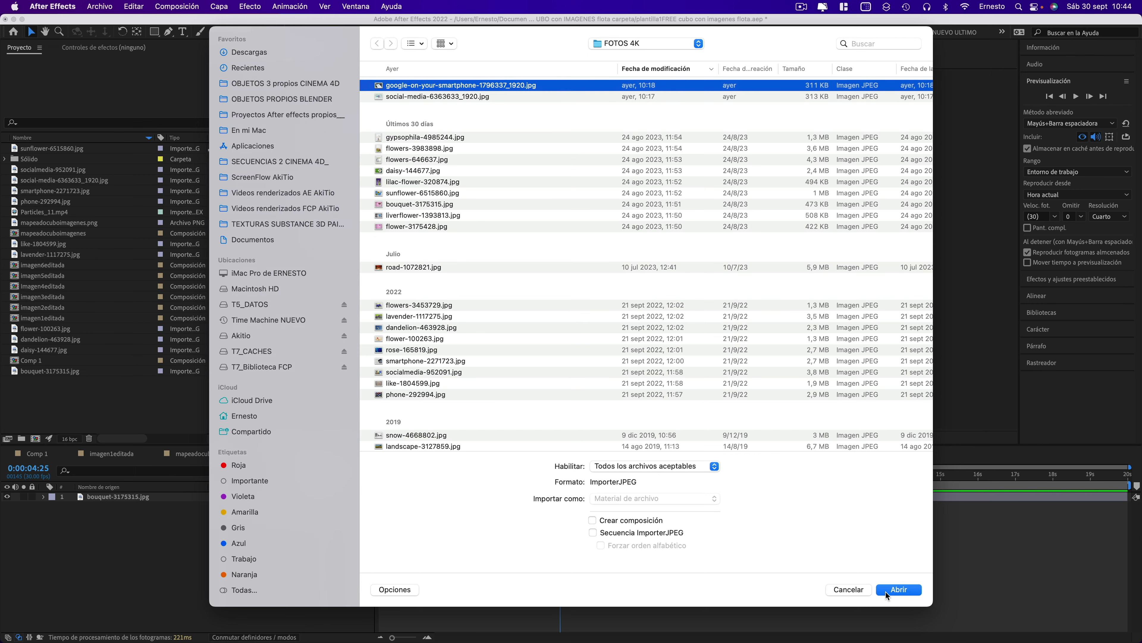
pyautogui.click(886, 593)
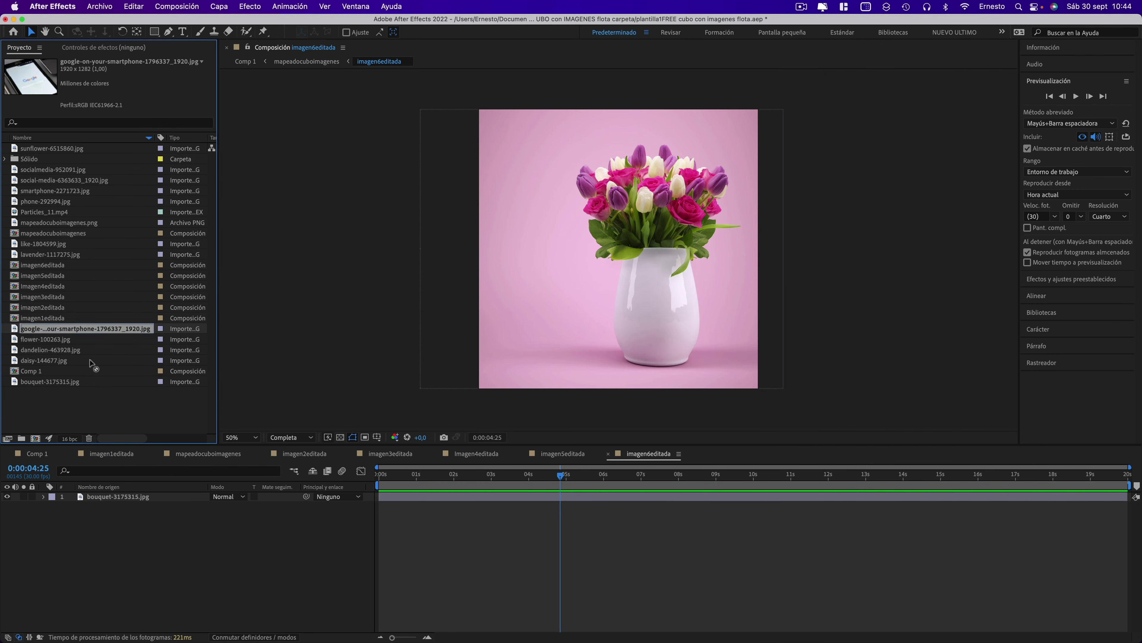
pyautogui.moveTo(92, 365); pyautogui.dragTo(118, 496)
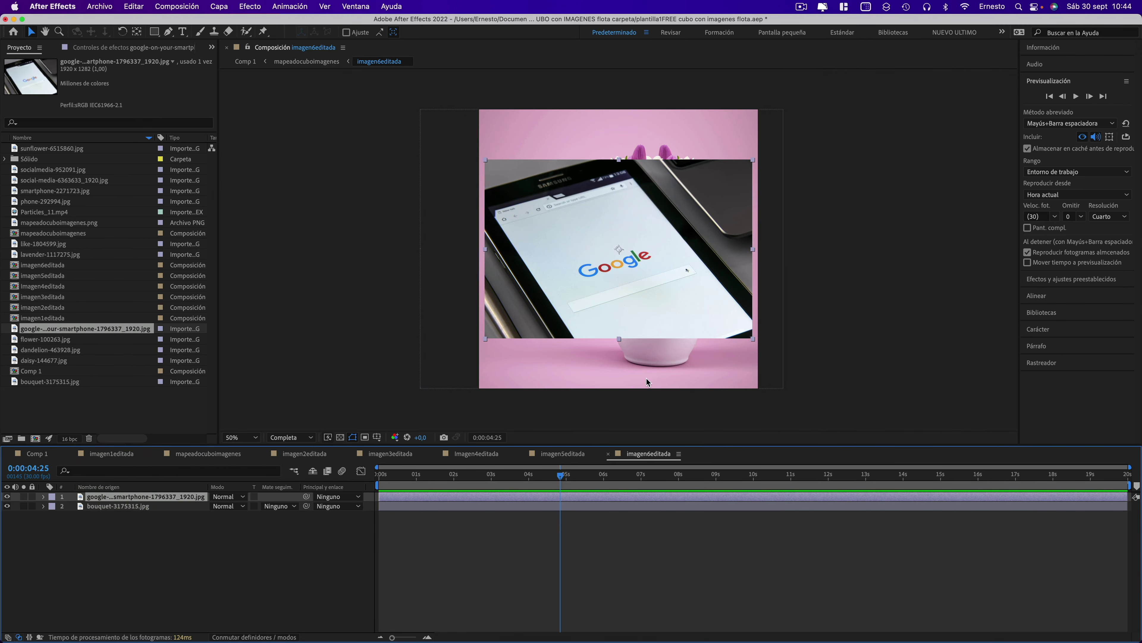
pyautogui.moveTo(753, 338)
pyautogui.mouseDown()
pyautogui.moveTo(790, 395)
pyautogui.moveTo(794, 364)
pyautogui.moveTo(808, 359)
pyautogui.mouseUp()
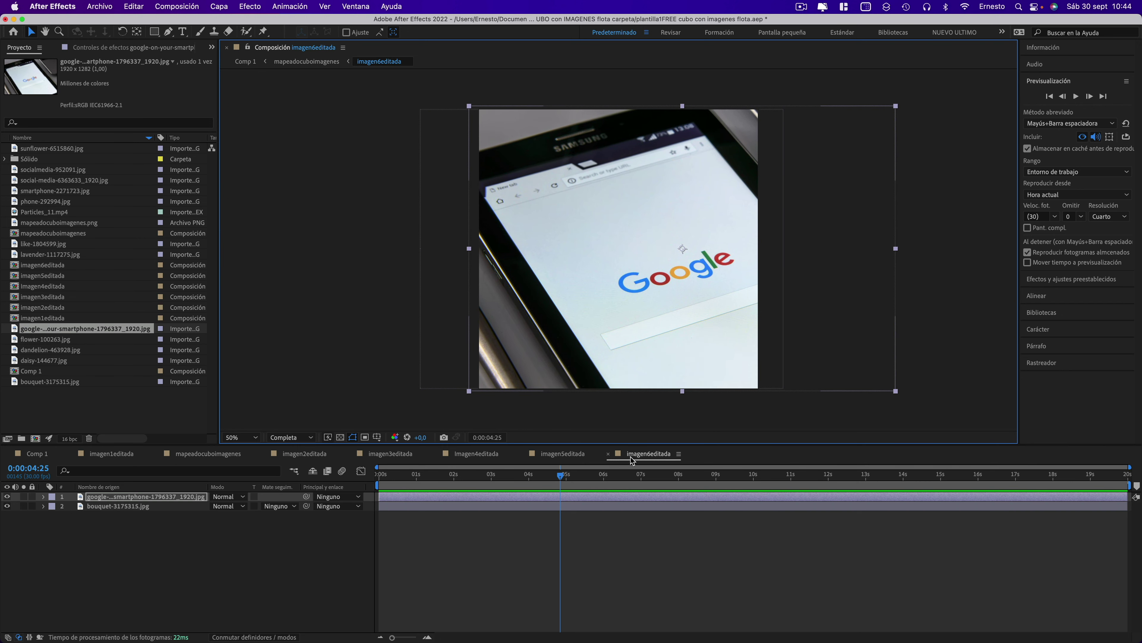
# Review each imagen editada comp in turn, from imagen1editada to imagen6editada
pyautogui.click(111, 453)
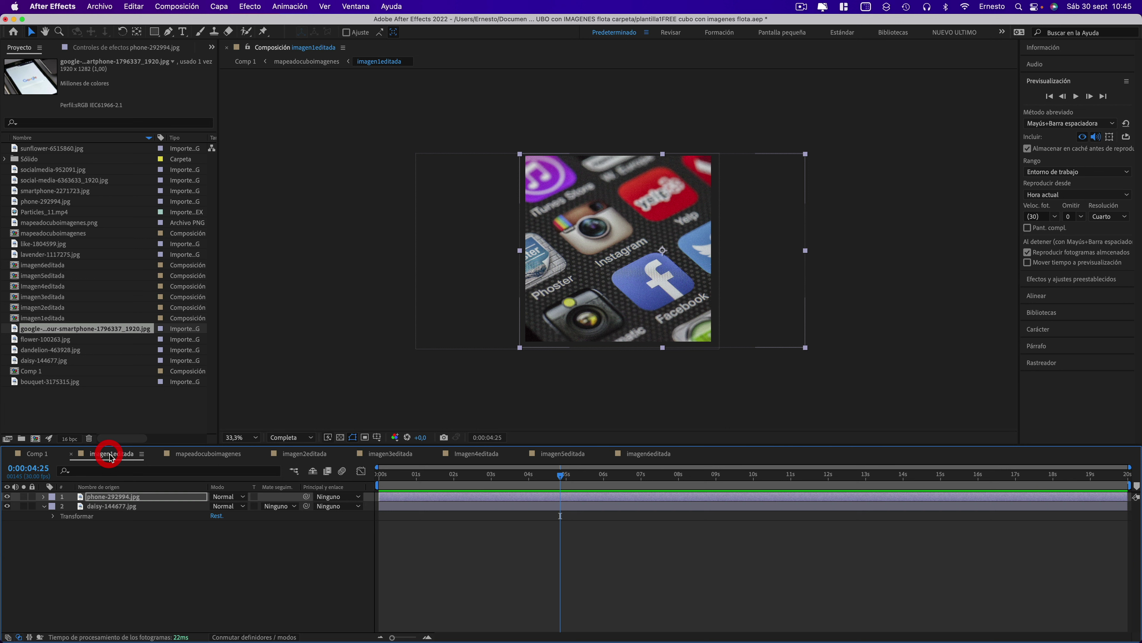
pyautogui.click(300, 454)
pyautogui.click(395, 454)
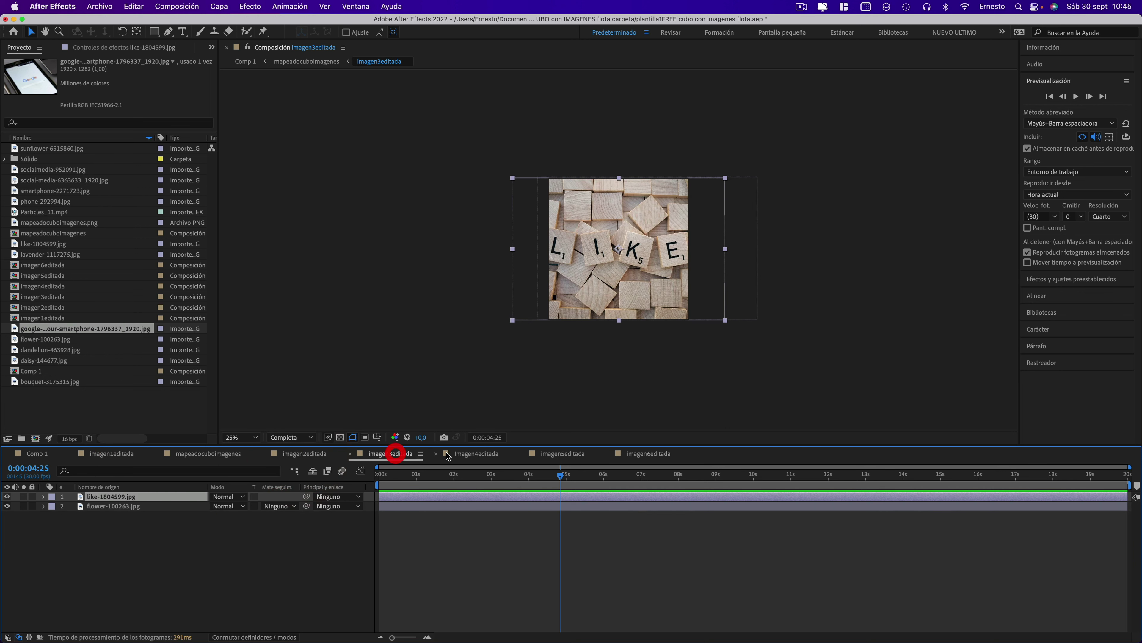
pyautogui.click(494, 454)
pyautogui.click(540, 455)
pyautogui.click(648, 454)
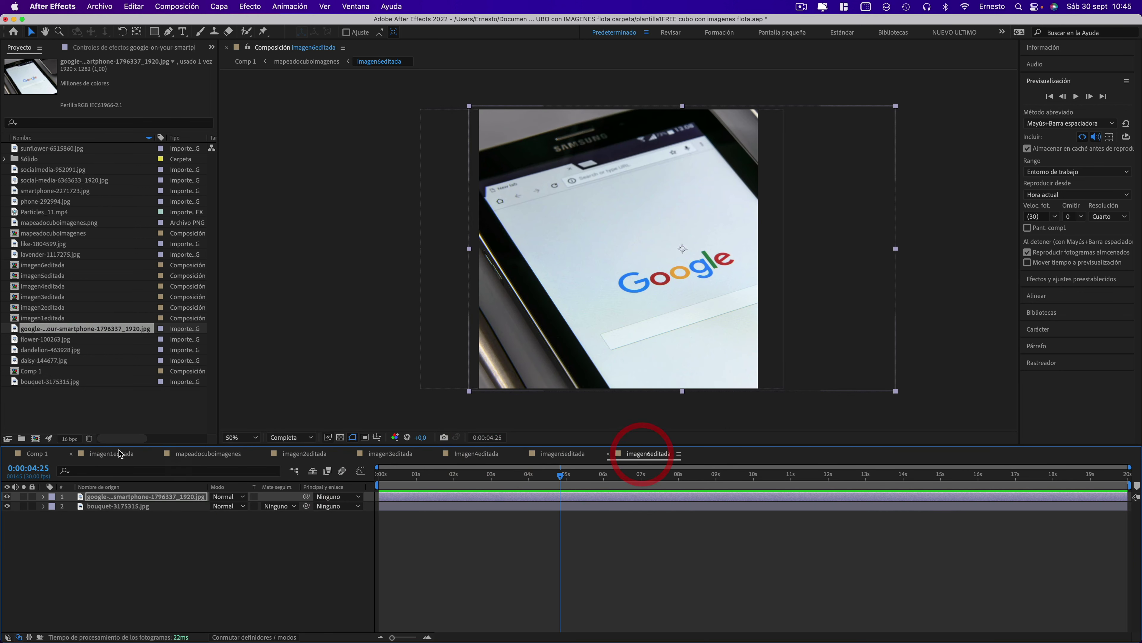
# Scrub Comp 1 from 0:00:07:26 to 0:00:12:17 to inspect the cube's photo faces
pyautogui.click(38, 455)
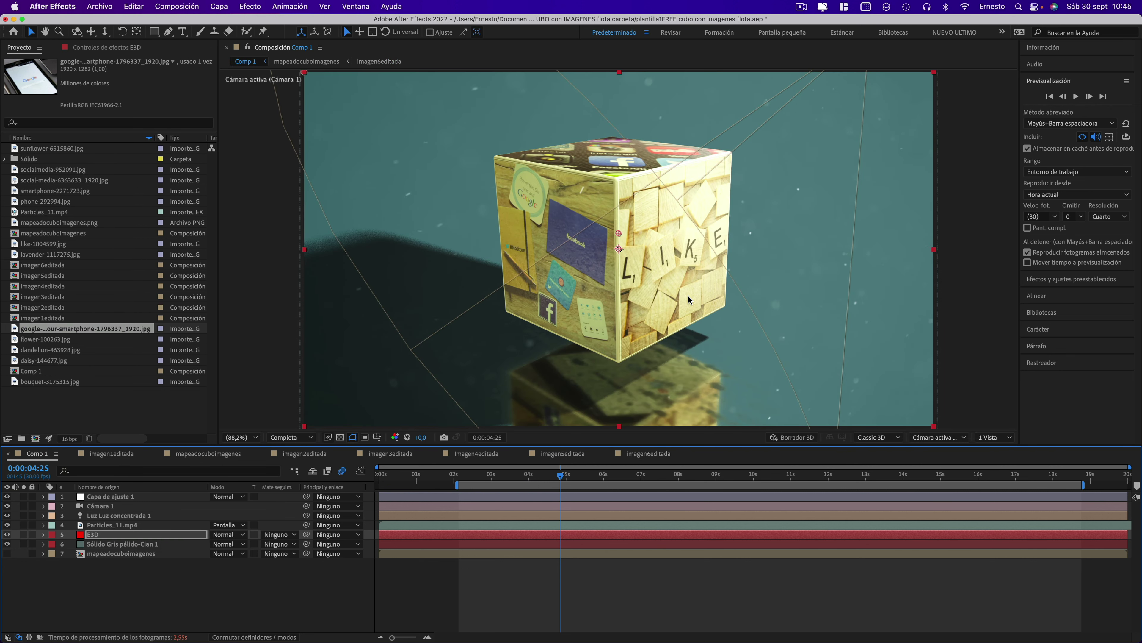
pyautogui.click(675, 481)
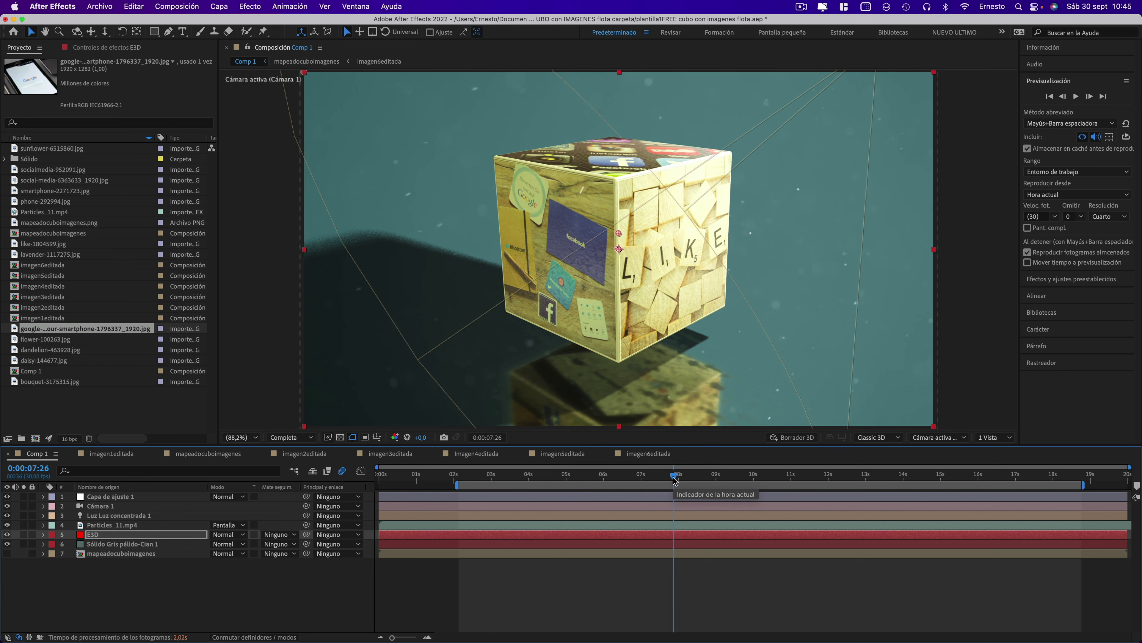
pyautogui.moveTo(675, 481); pyautogui.dragTo(758, 482)
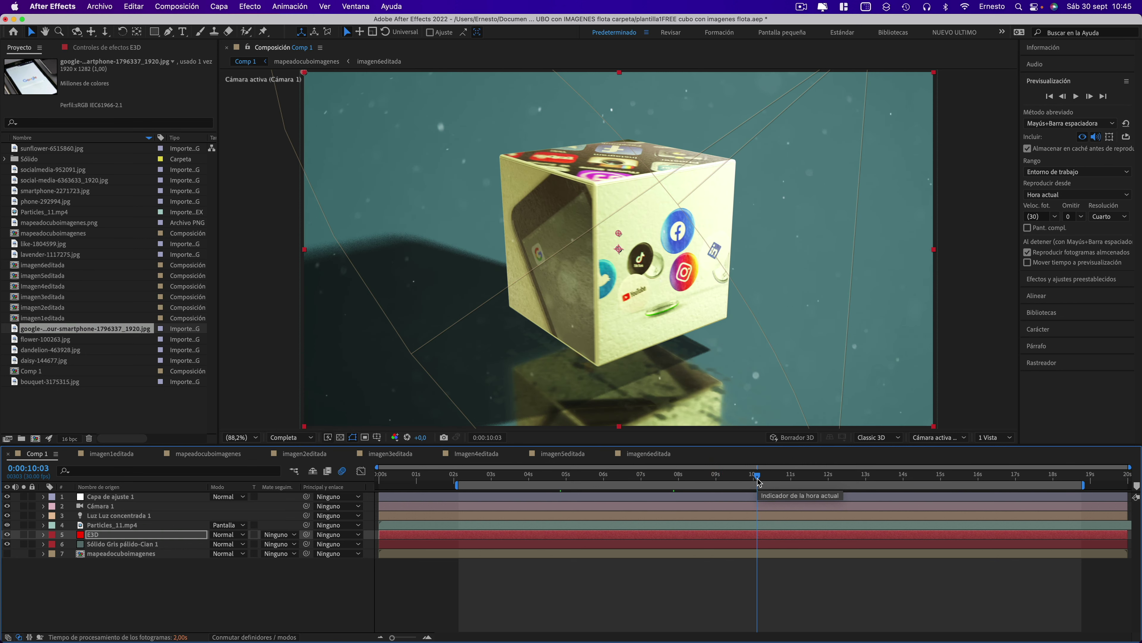
pyautogui.click(848, 477)
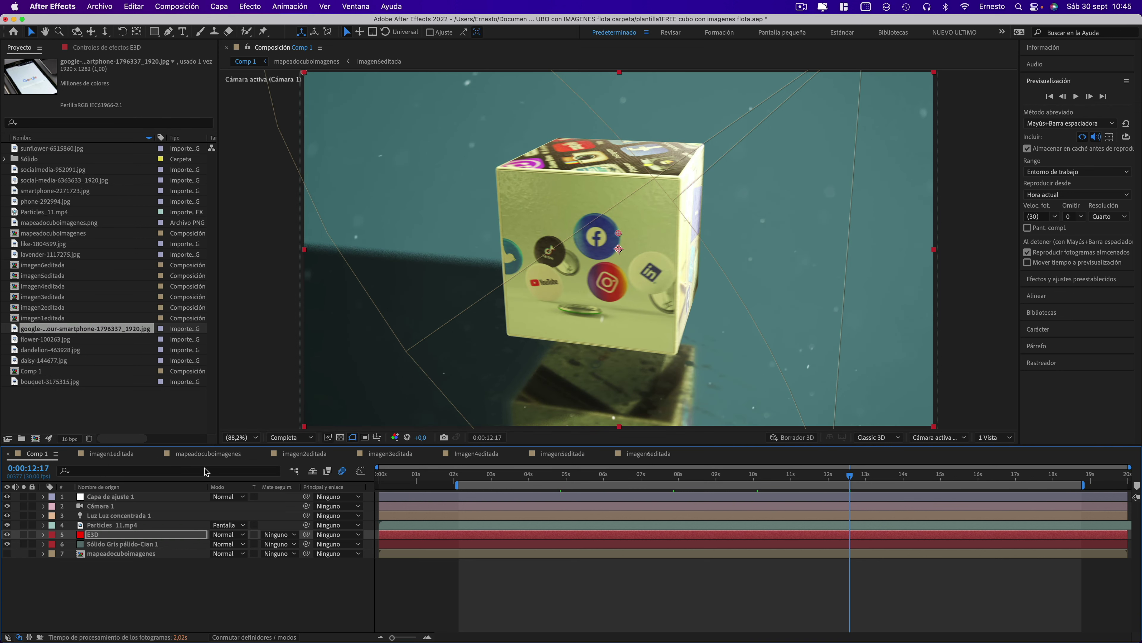
# Recheck imagen2editada, then view the Google face in Comp 1 at 0:00:09:20 and 0:00:05:20
pyautogui.click(306, 453)
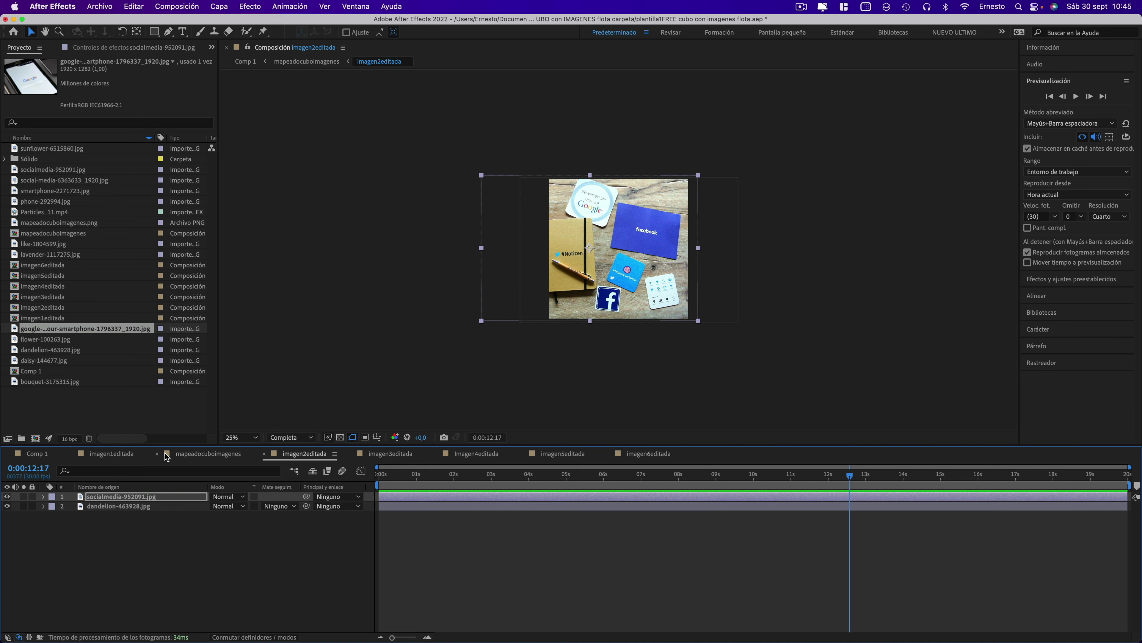
pyautogui.click(40, 453)
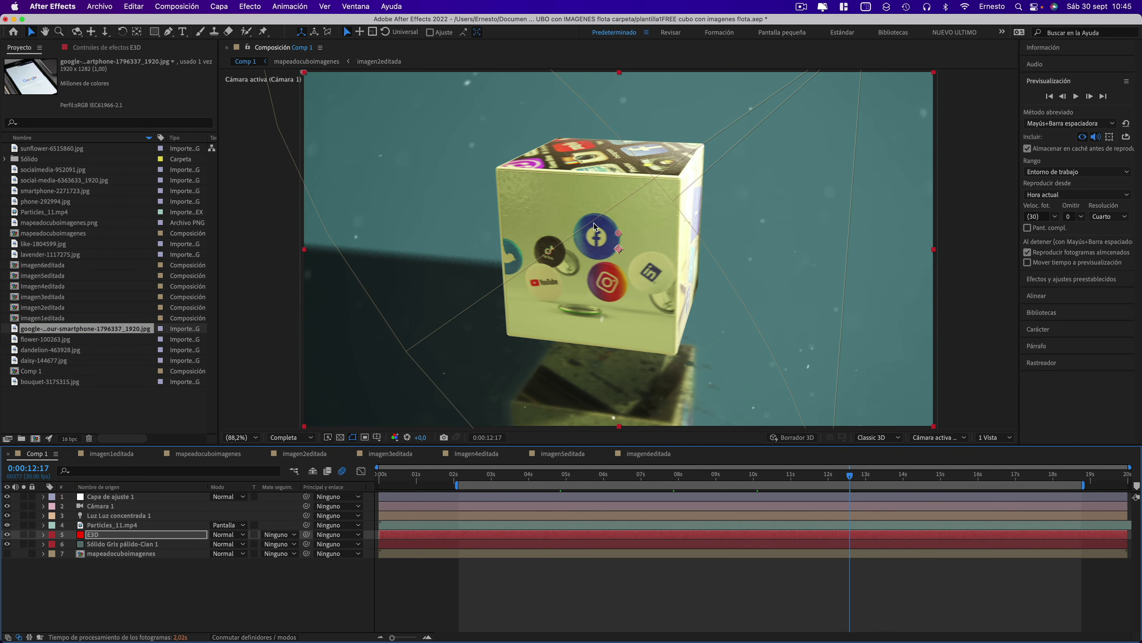
pyautogui.click(741, 475)
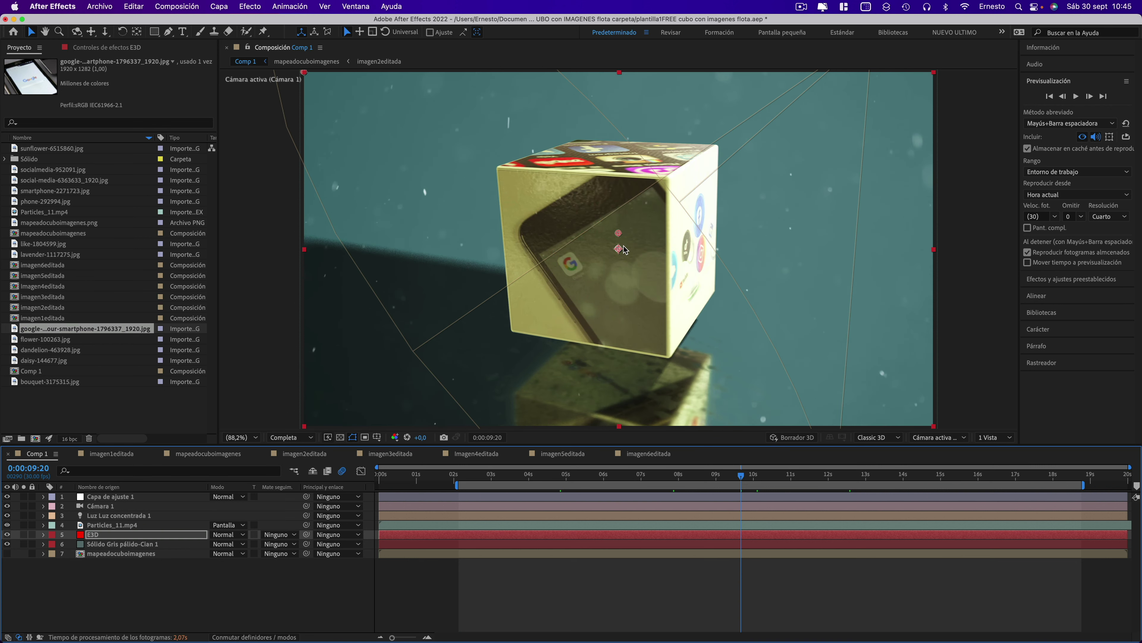
pyautogui.click(592, 475)
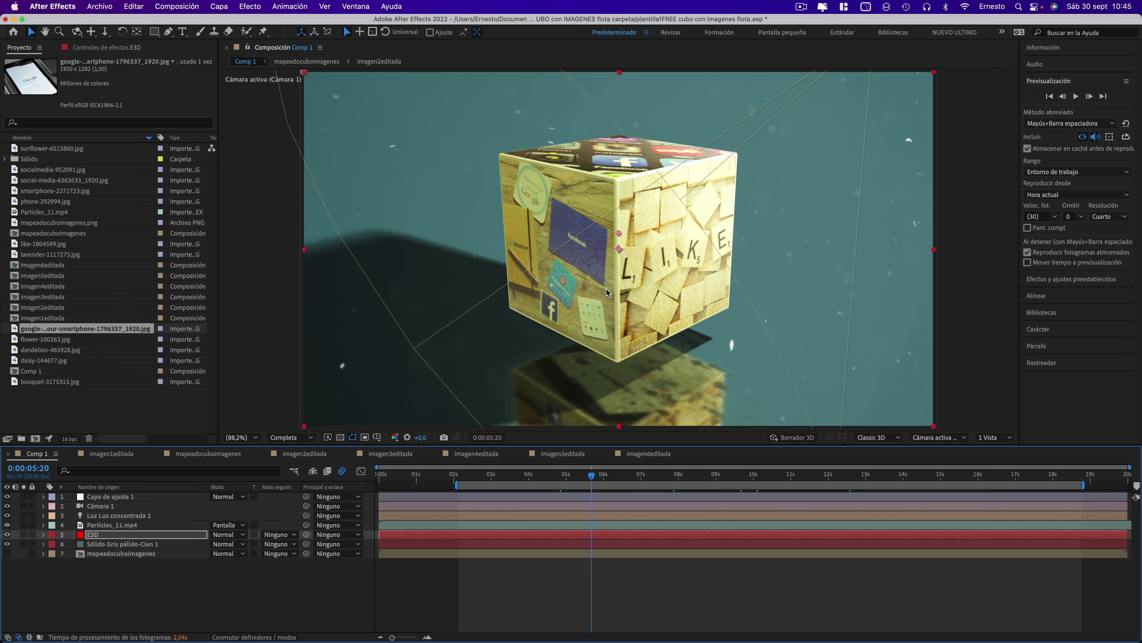
pyautogui.hotkey('ctrl', 'Up')
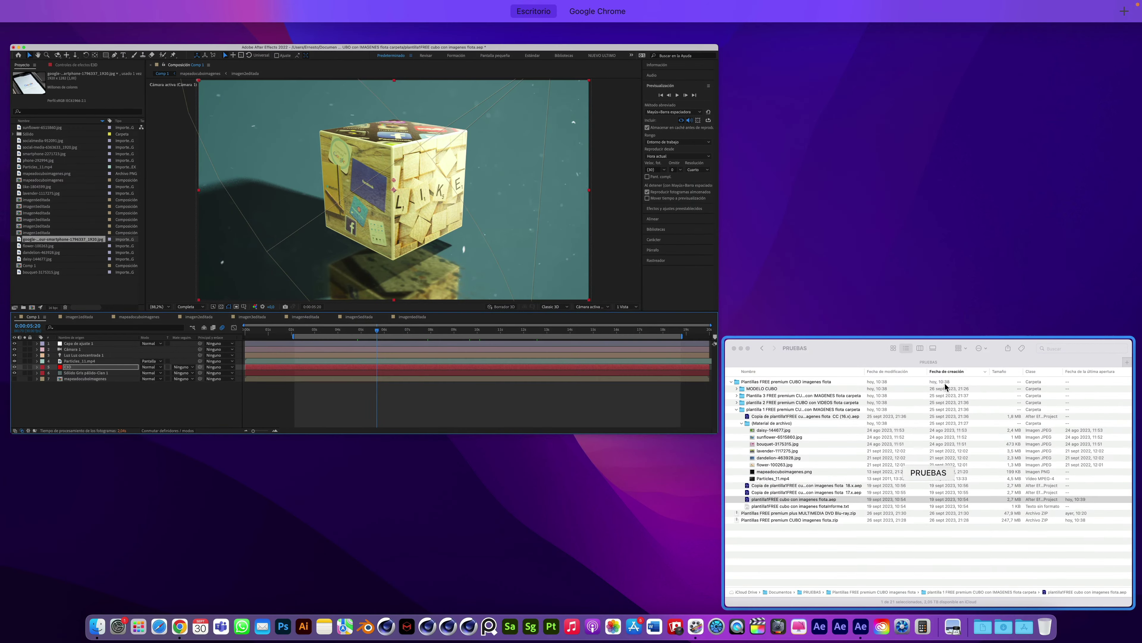
# In Finder, reopen PRUEBAS with the CUBO imagenes flota folder collapsed and select the Blu-ray zip
pyautogui.click(946, 387)
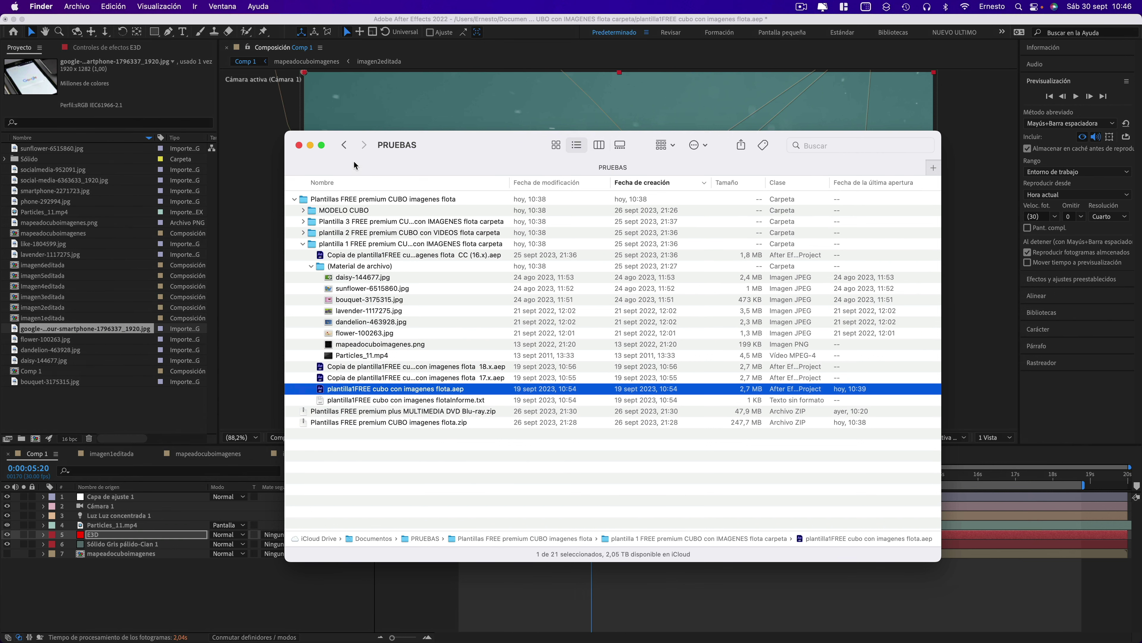
pyautogui.click(344, 144)
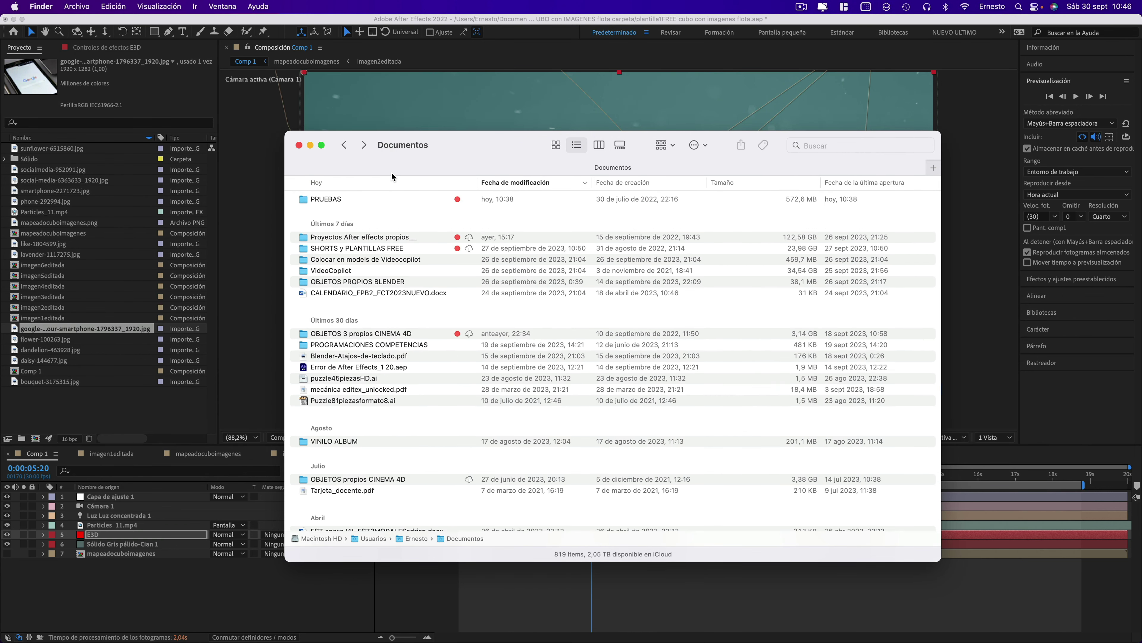
pyautogui.doubleClick(315, 199)
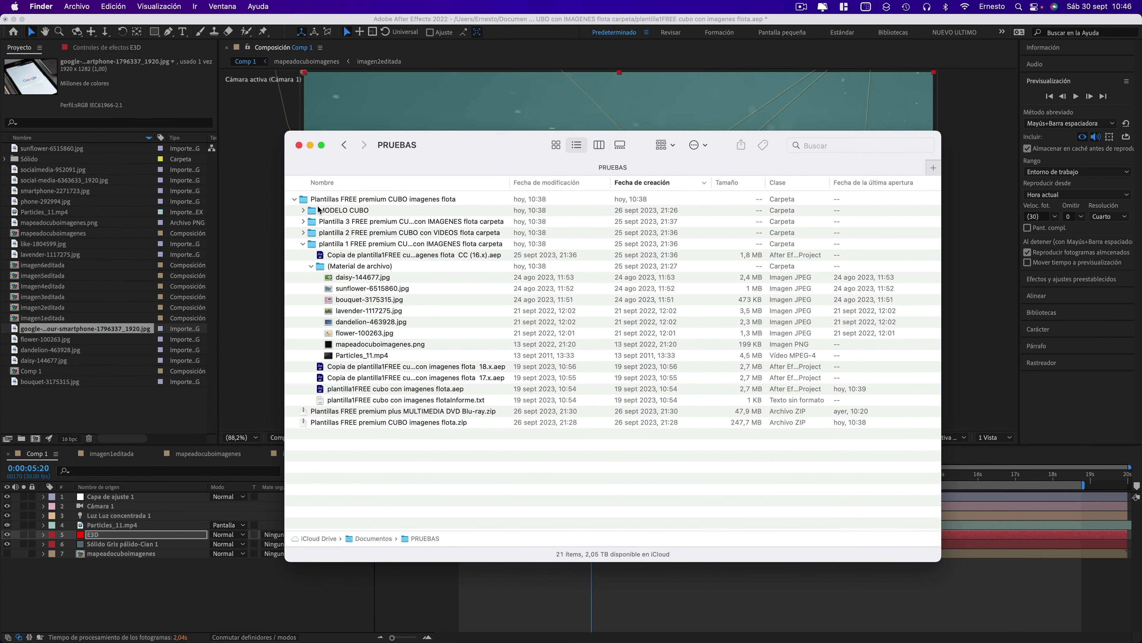
pyautogui.click(295, 199)
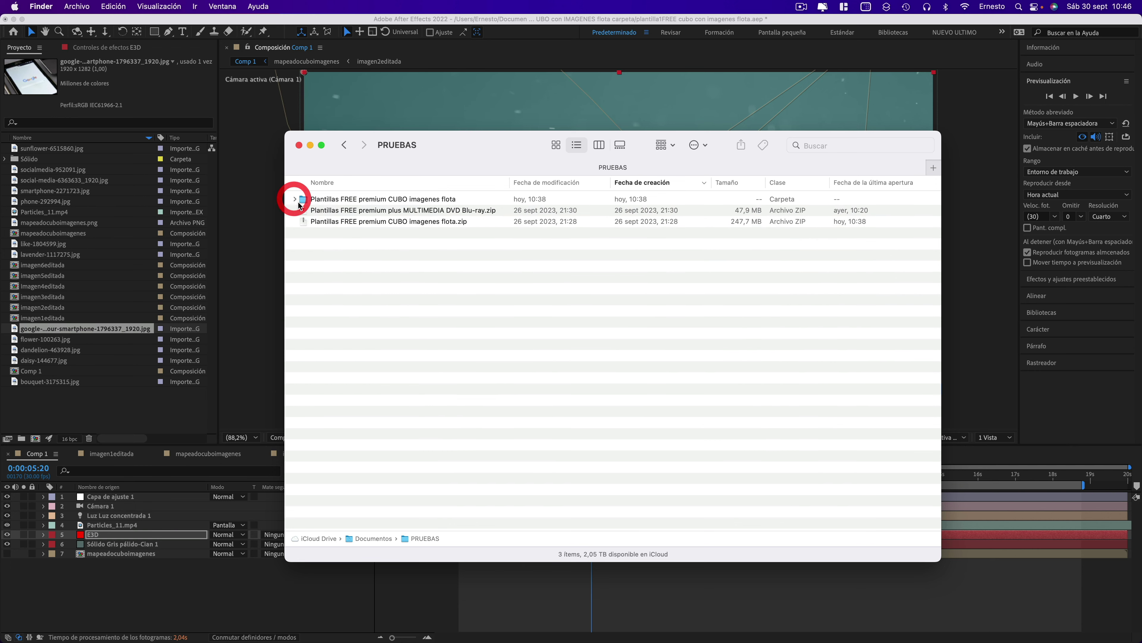
pyautogui.click(374, 212)
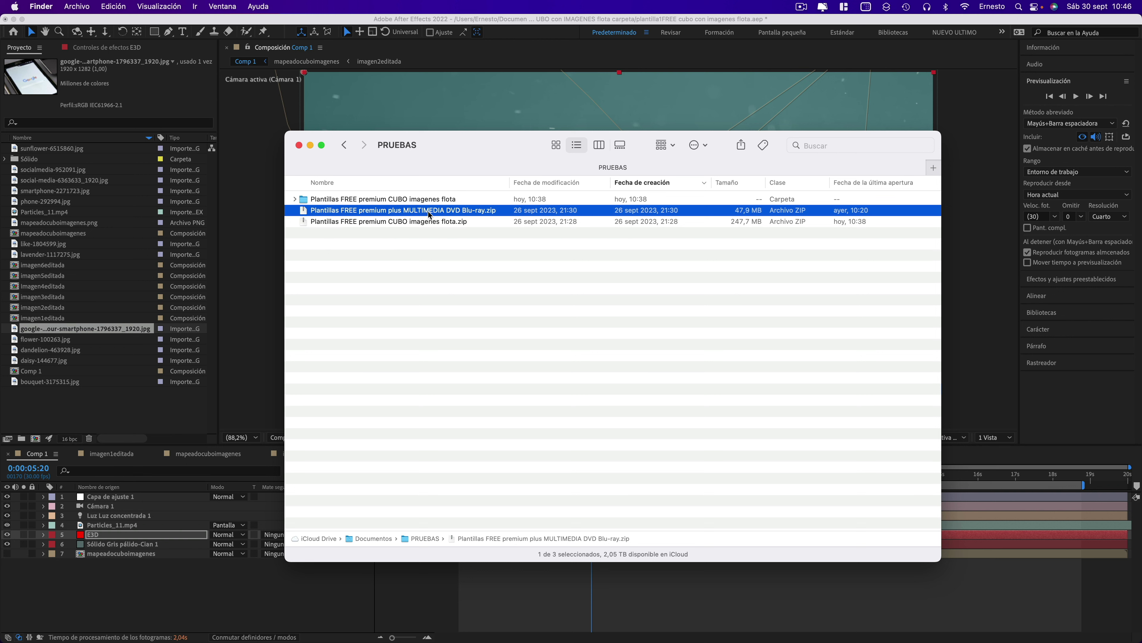
# Unzip the MULTIMEDIA DVD Blu-ray archive and expand its Plantilla 1 BLURAY template folder
pyautogui.doubleClick(419, 212)
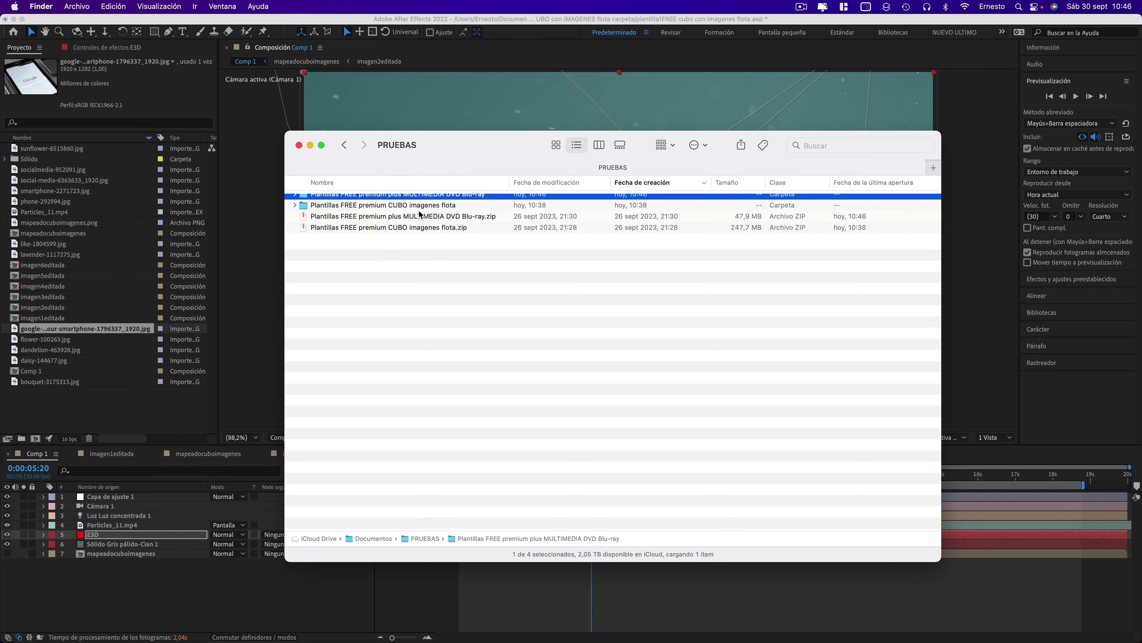
pyautogui.click(294, 199)
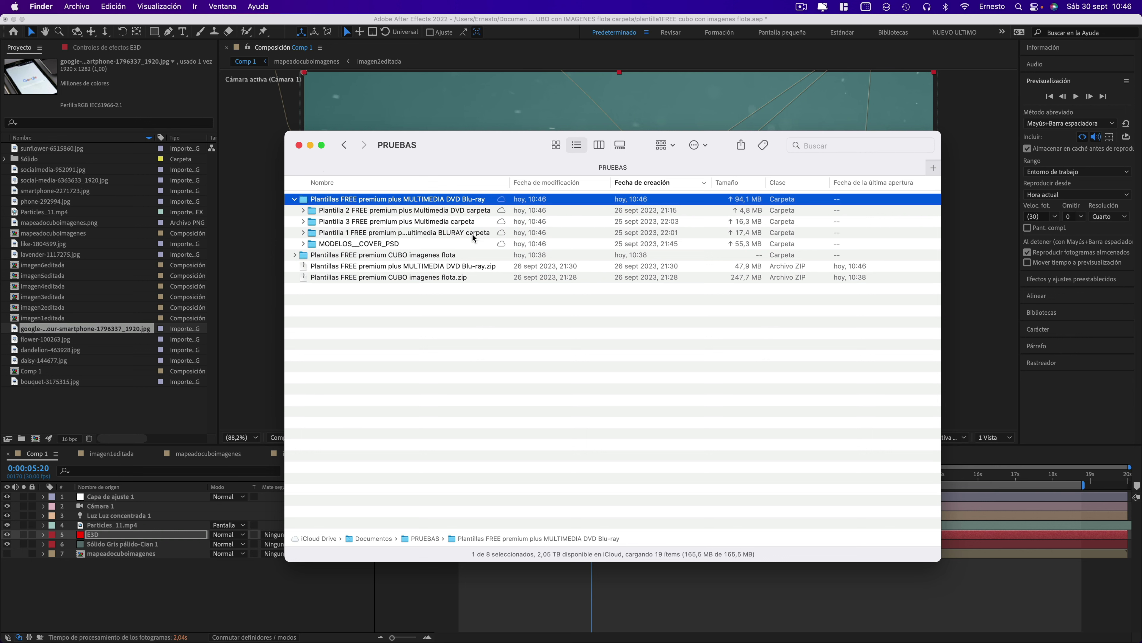
pyautogui.click(370, 233)
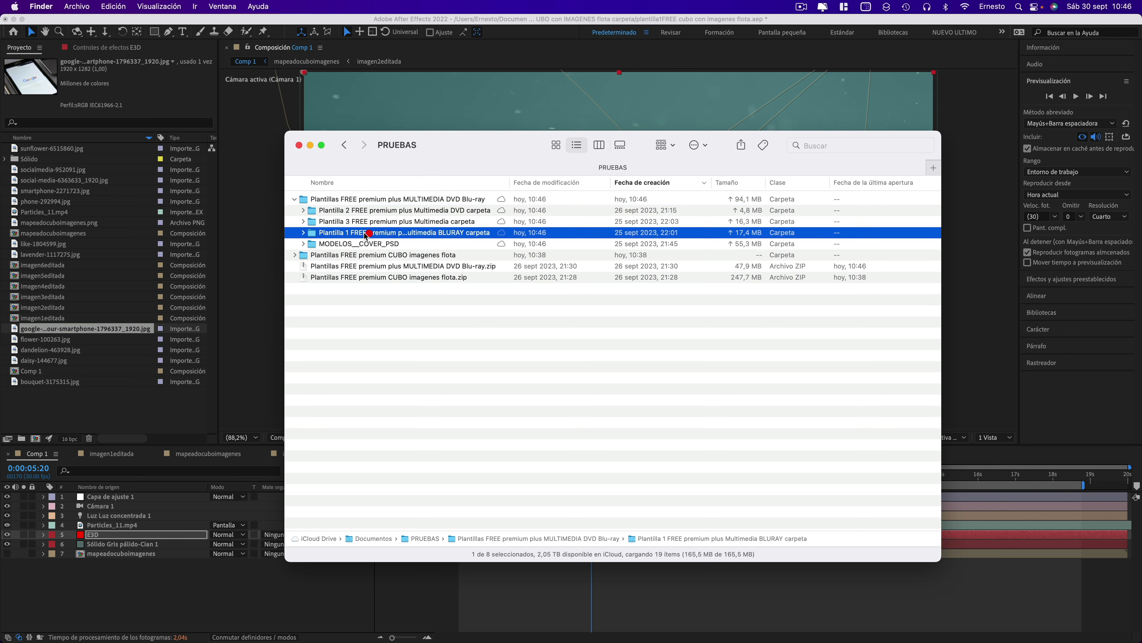
pyautogui.click(303, 233)
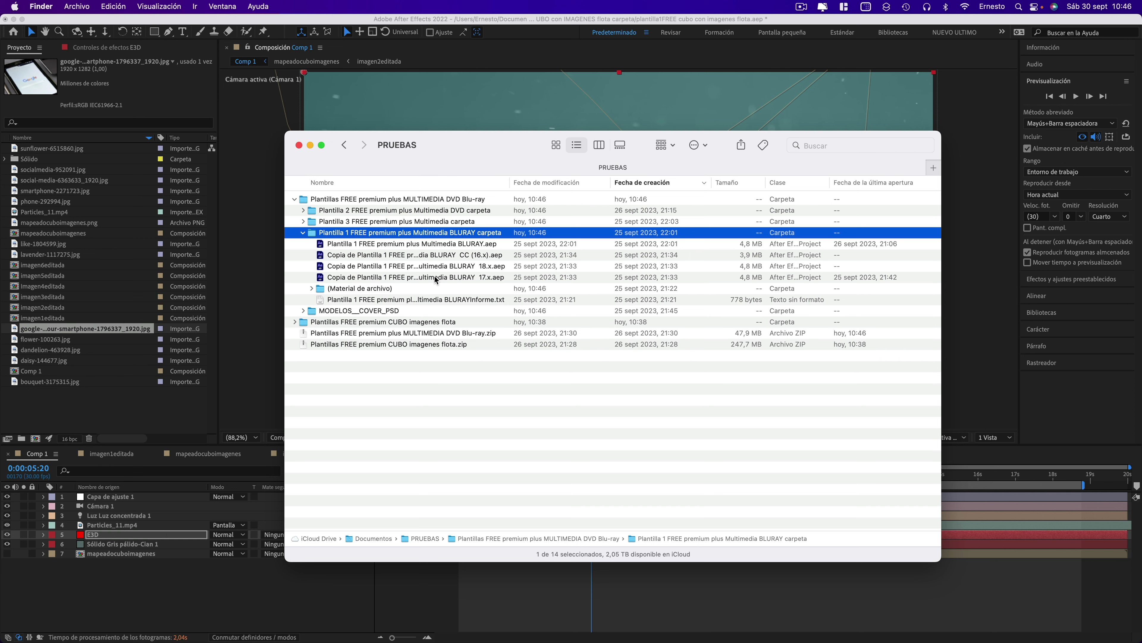
# Open the BLURAY .aep project with Adobe After Effects 2022
pyautogui.click(435, 245)
pyautogui.rightClick(435, 245)
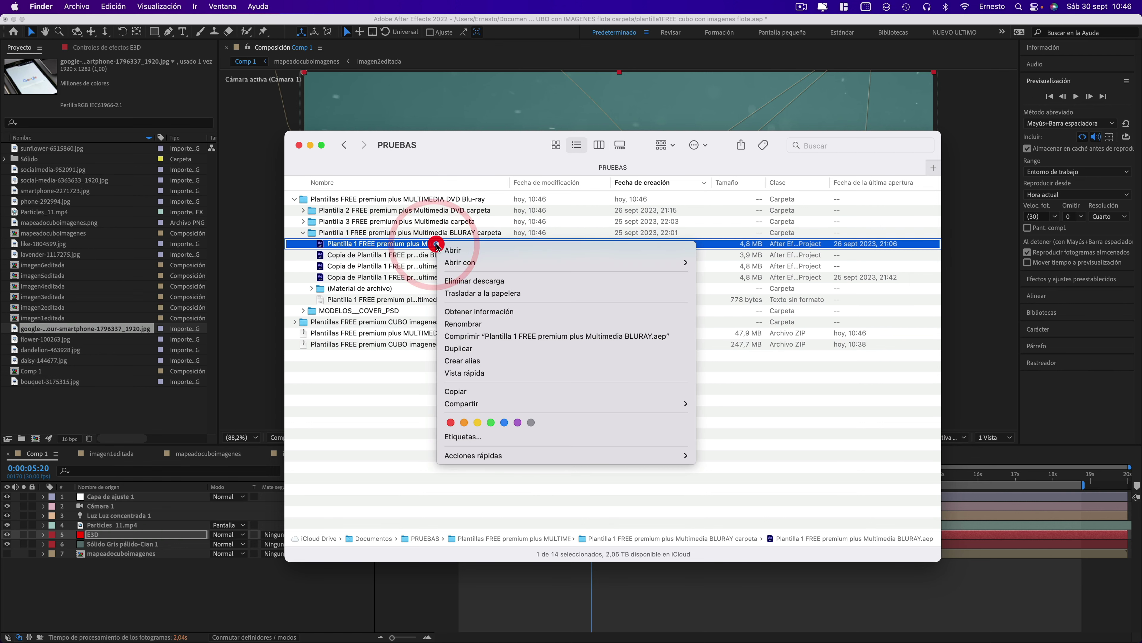
pyautogui.moveTo(589, 265)
pyautogui.moveTo(675, 262)
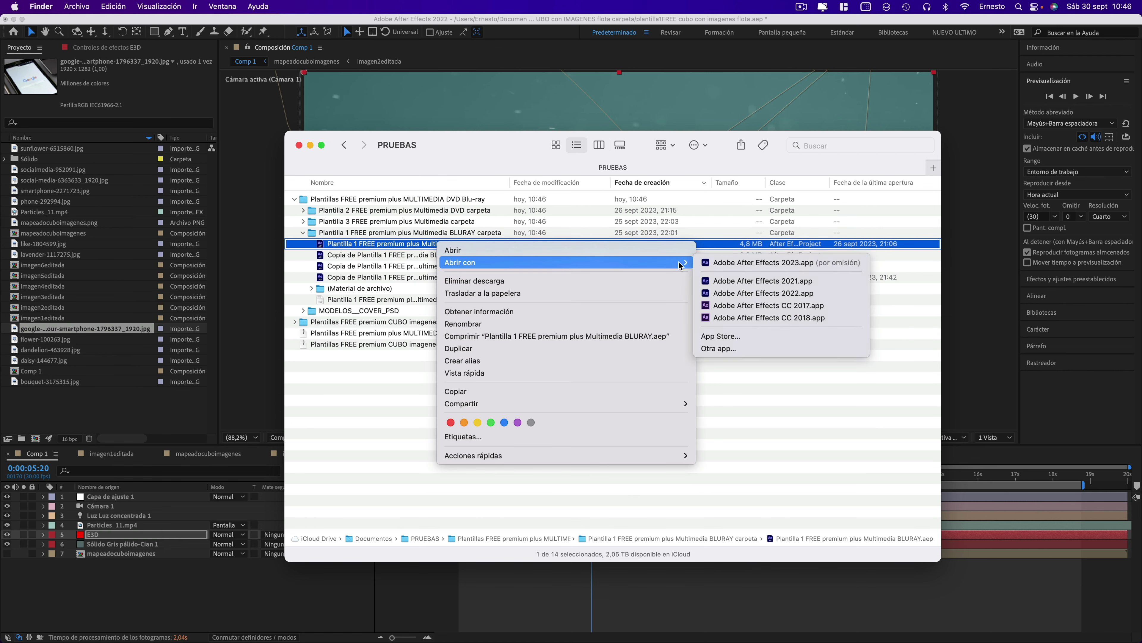
pyautogui.click(756, 294)
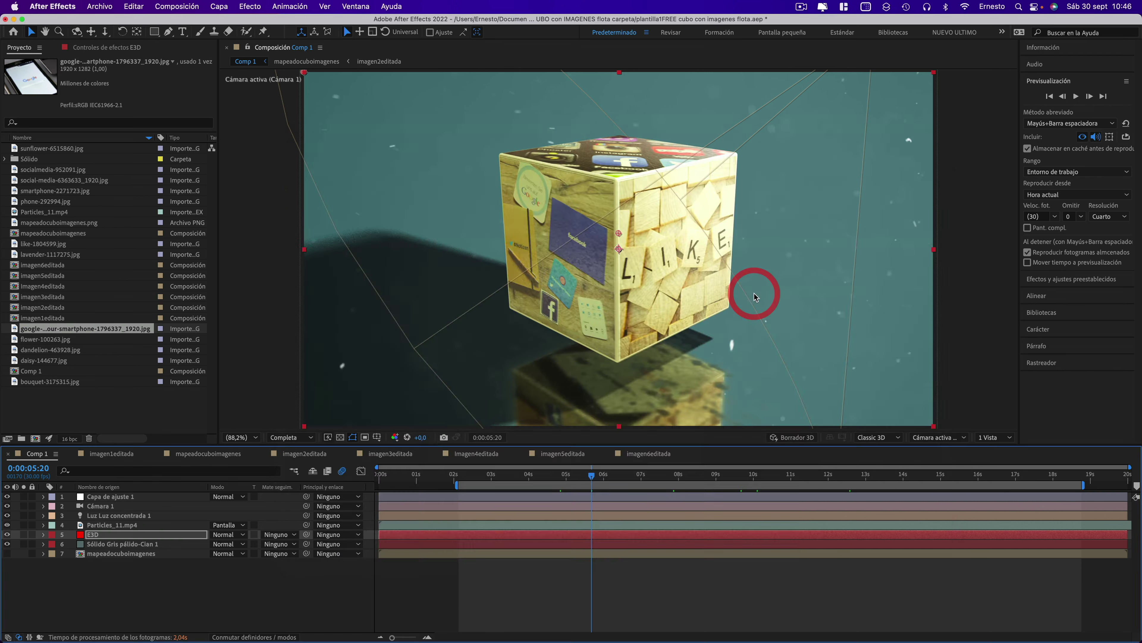
# Close the old project without saving, set Precomp. 1 to 0:00:05:01 and select the E3D layer
pyautogui.click(582, 350)
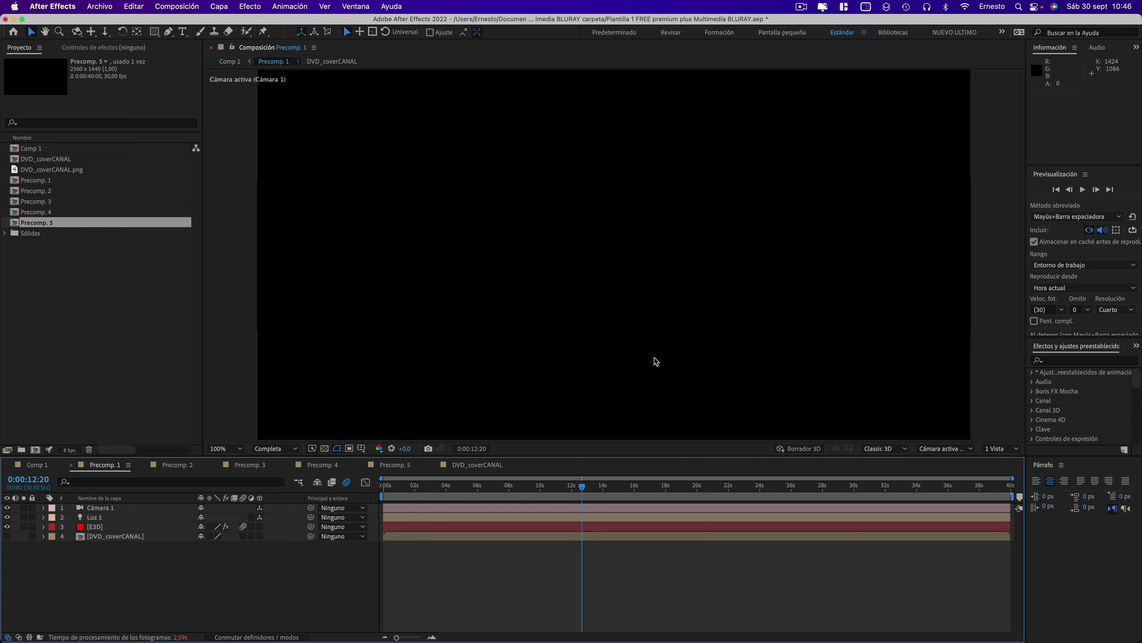
pyautogui.click(545, 487)
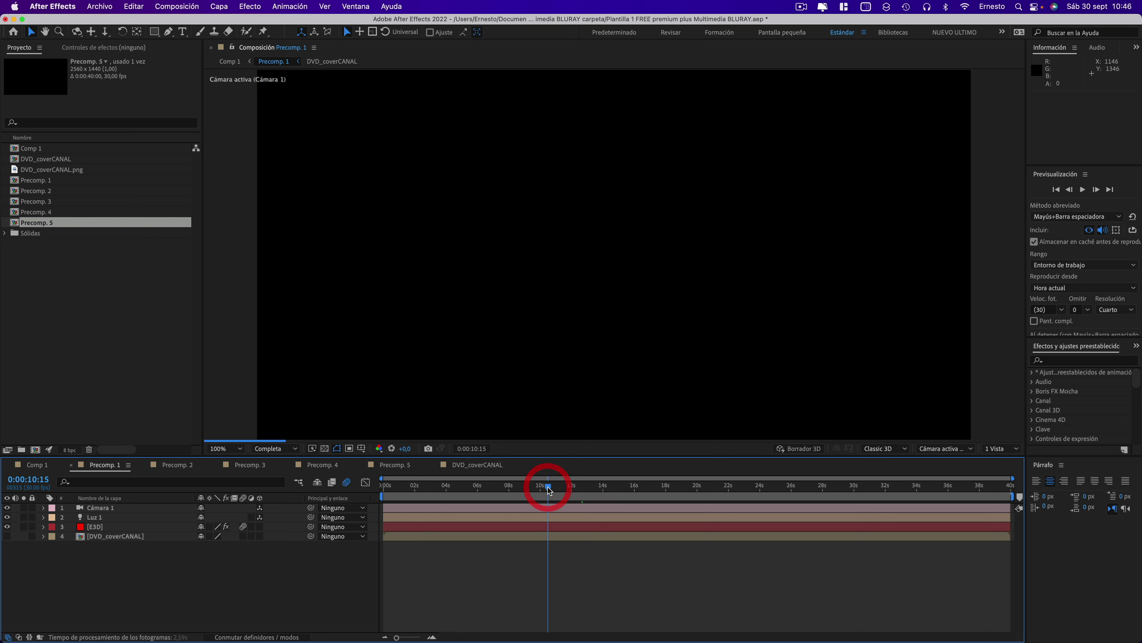
pyautogui.click(463, 487)
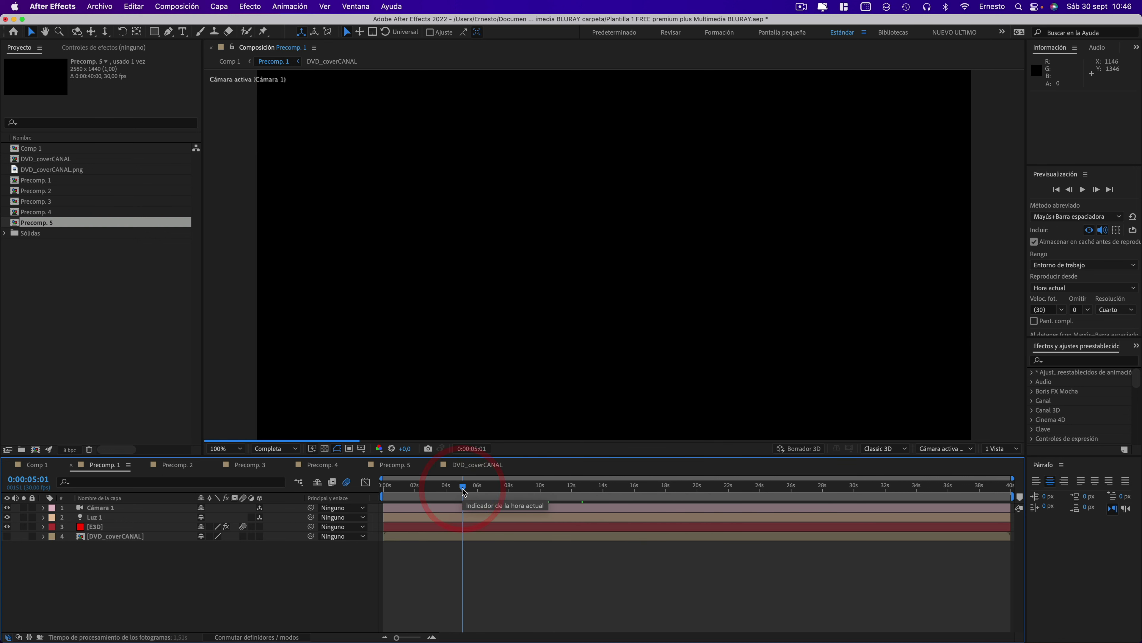
pyautogui.click(96, 527)
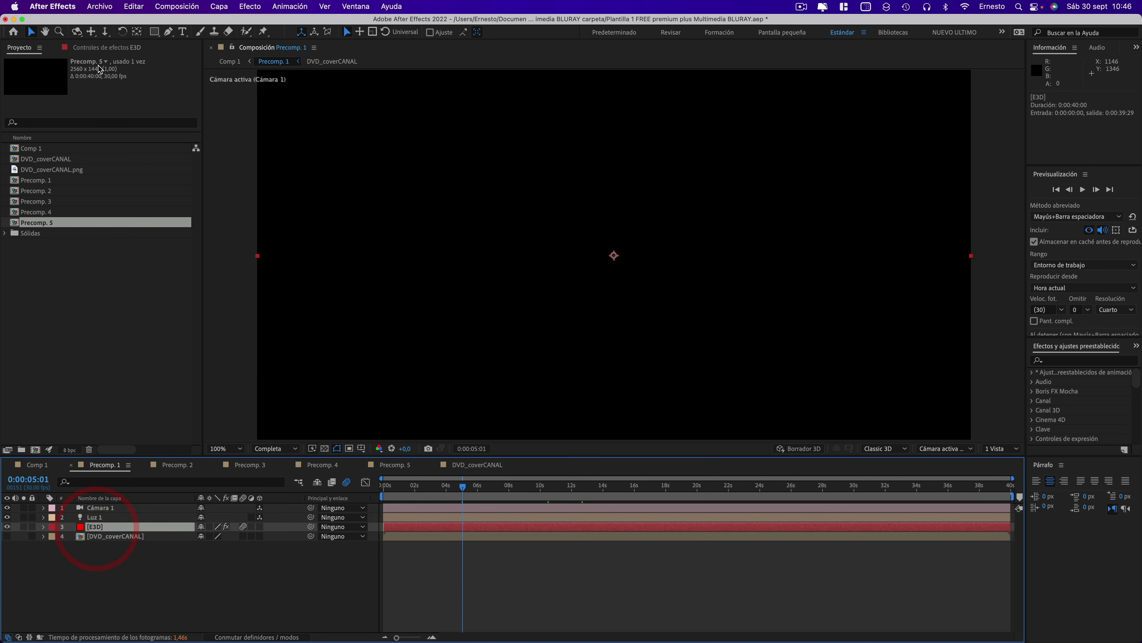
# Open E3D's Element scene setup, skip the missing files, and choose Replace Model on Blue-Ray_000030
pyautogui.click(96, 47)
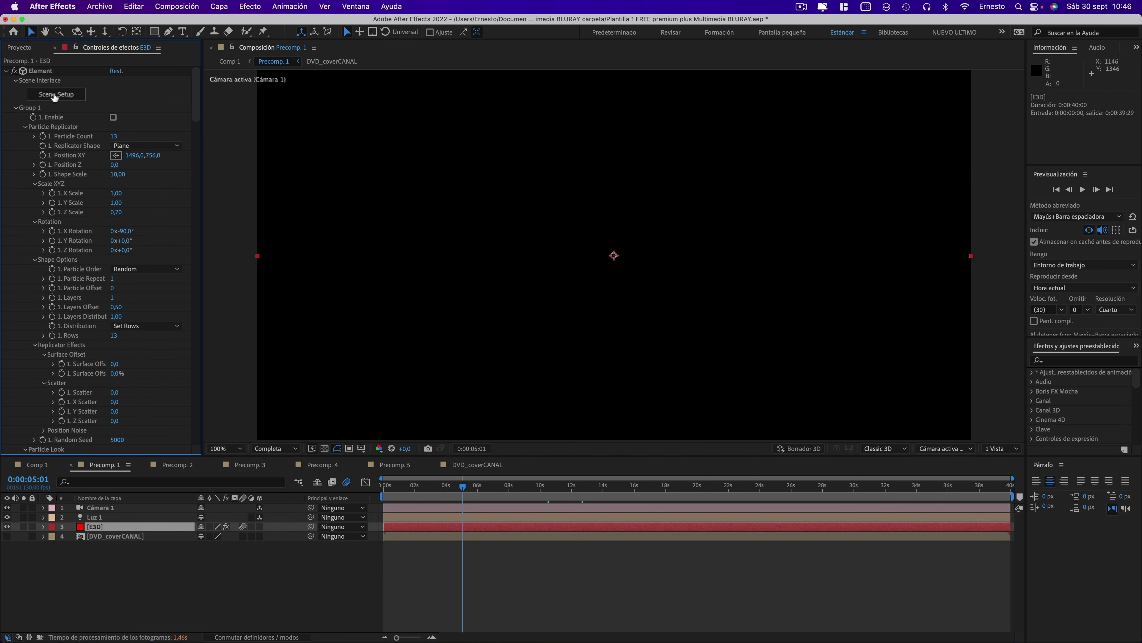
pyautogui.click(54, 95)
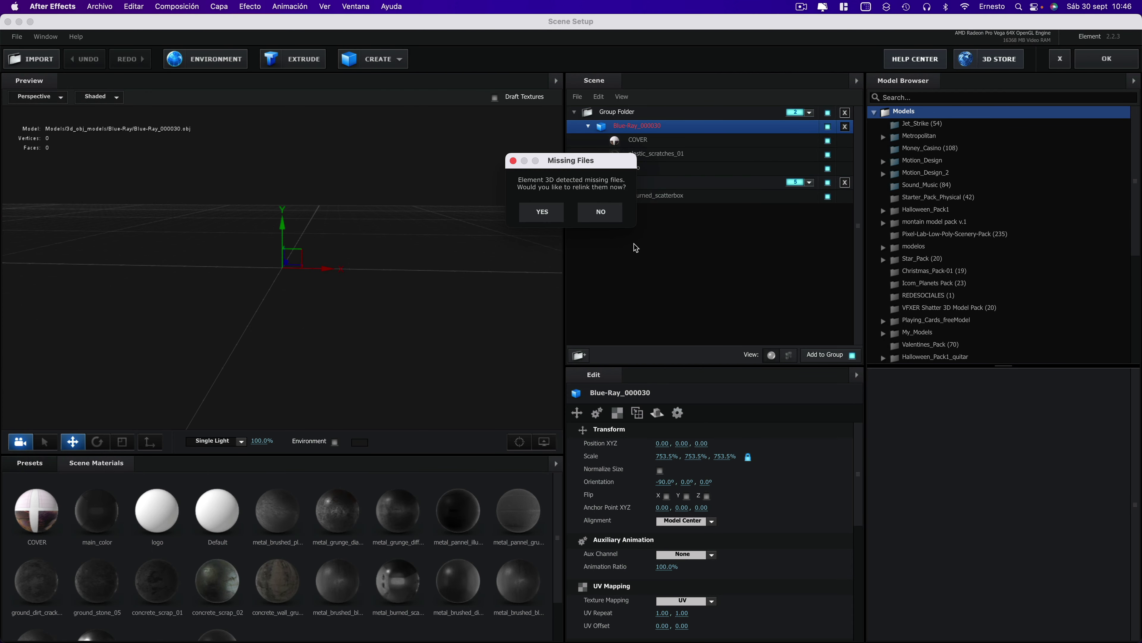
pyautogui.click(603, 212)
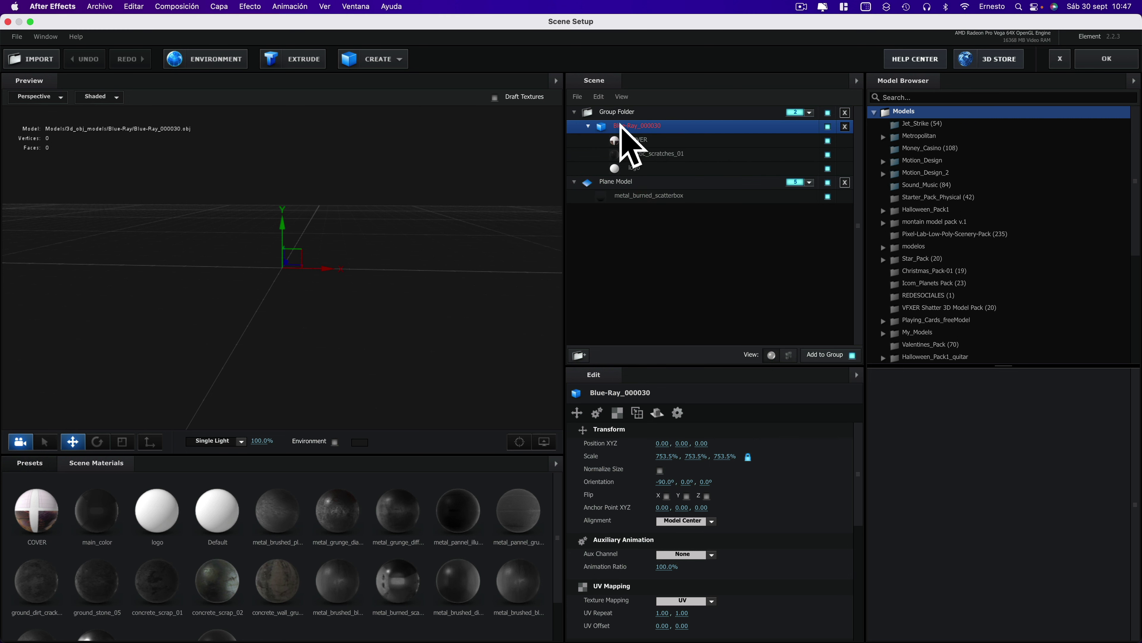
pyautogui.rightClick(637, 127)
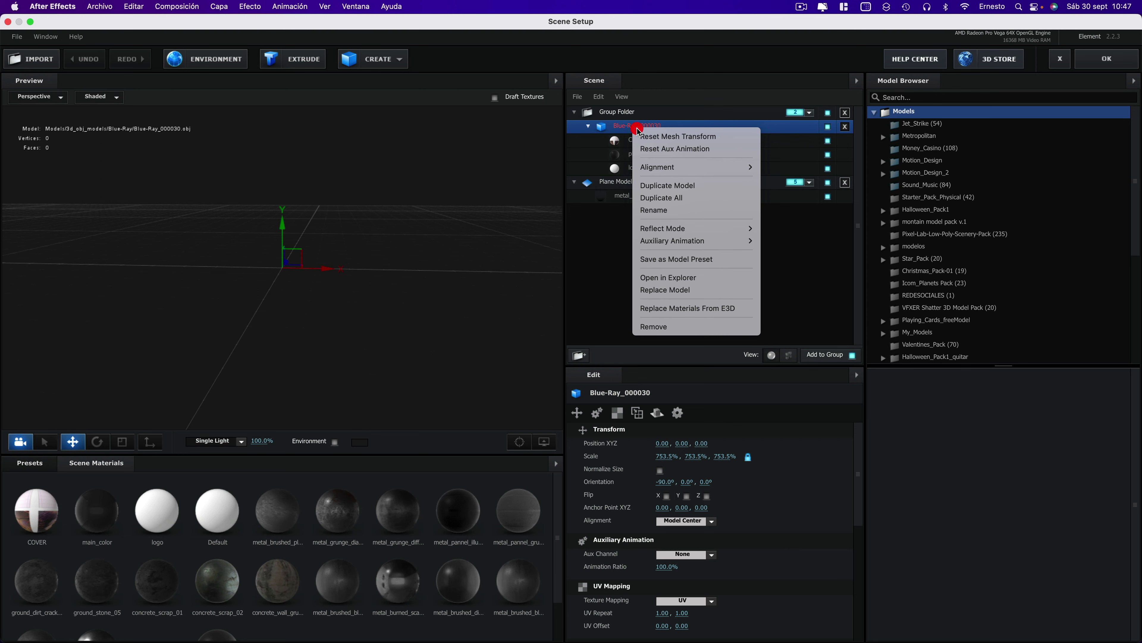
pyautogui.click(667, 292)
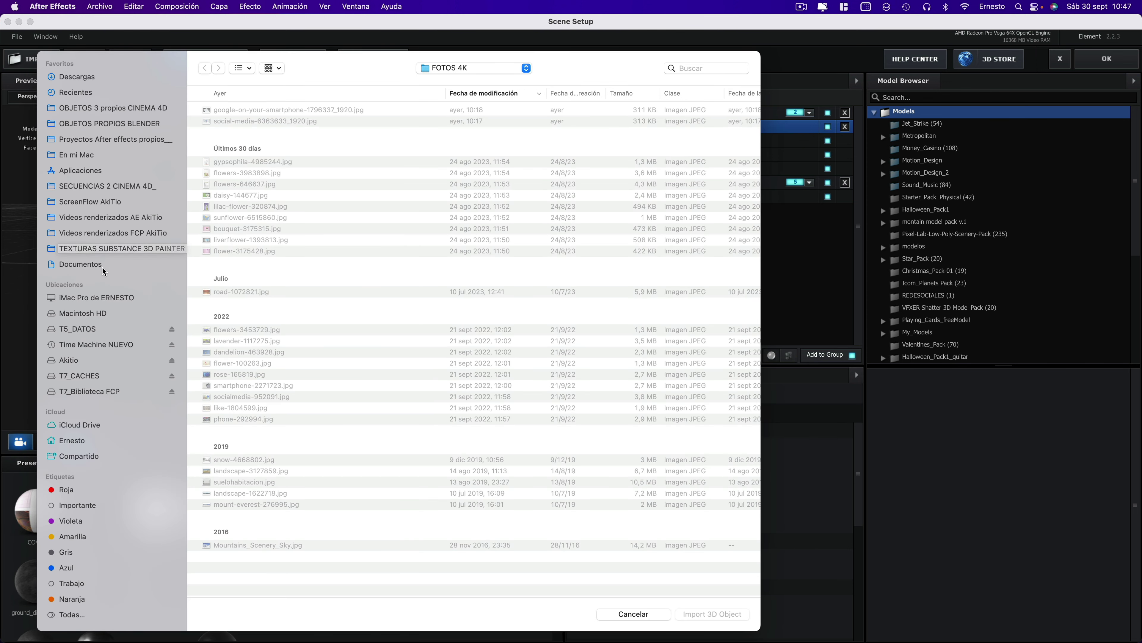
# Load Blue-Ray.obj from PRUEBAS' MODELOS__COVER_PSD folder as the replacement model and apply the scene
pyautogui.click(90, 264)
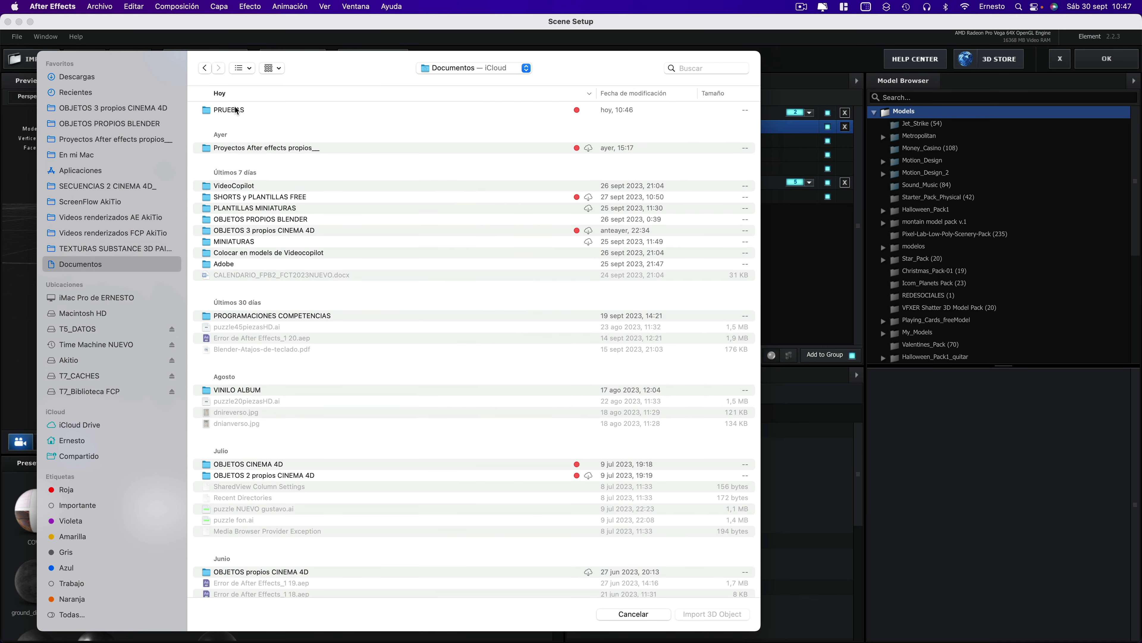
pyautogui.doubleClick(232, 109)
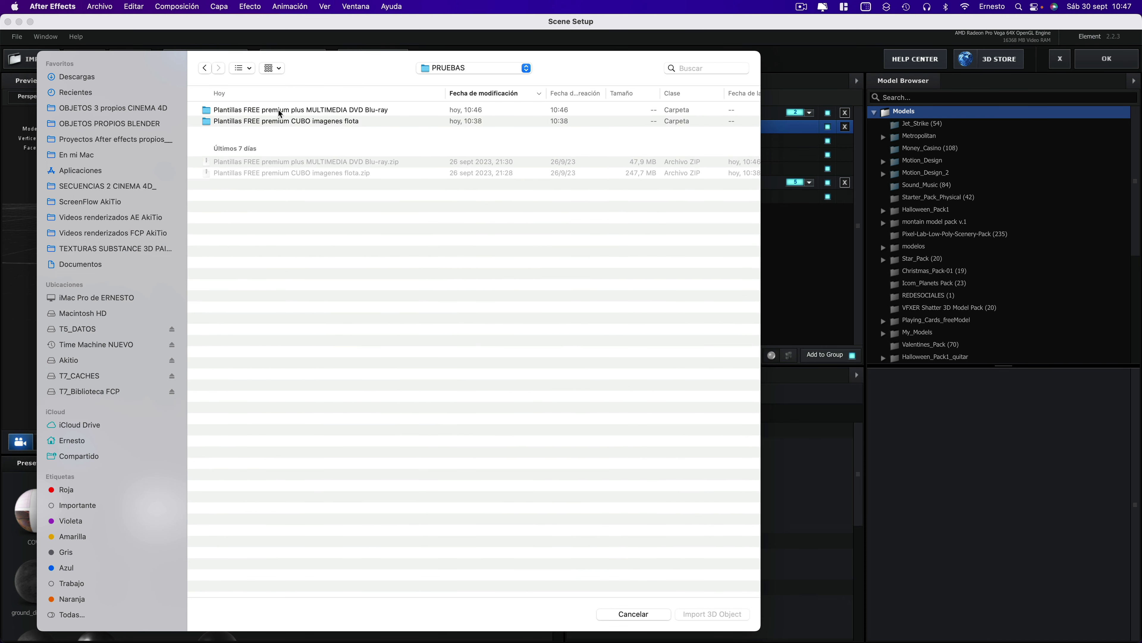
pyautogui.doubleClick(278, 111)
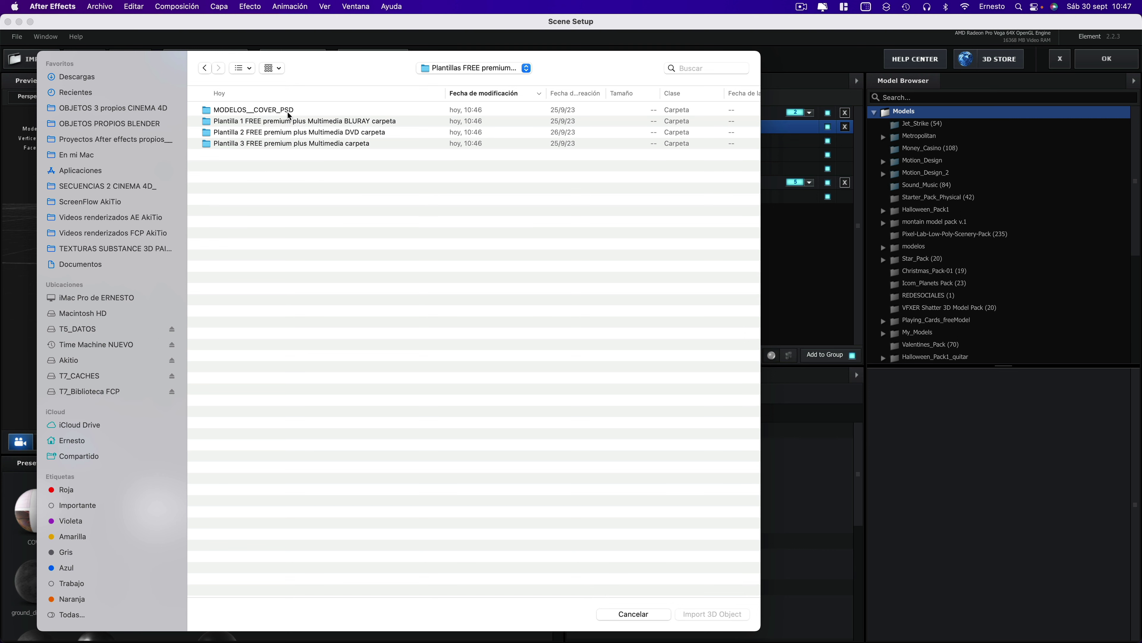
pyautogui.click(258, 111)
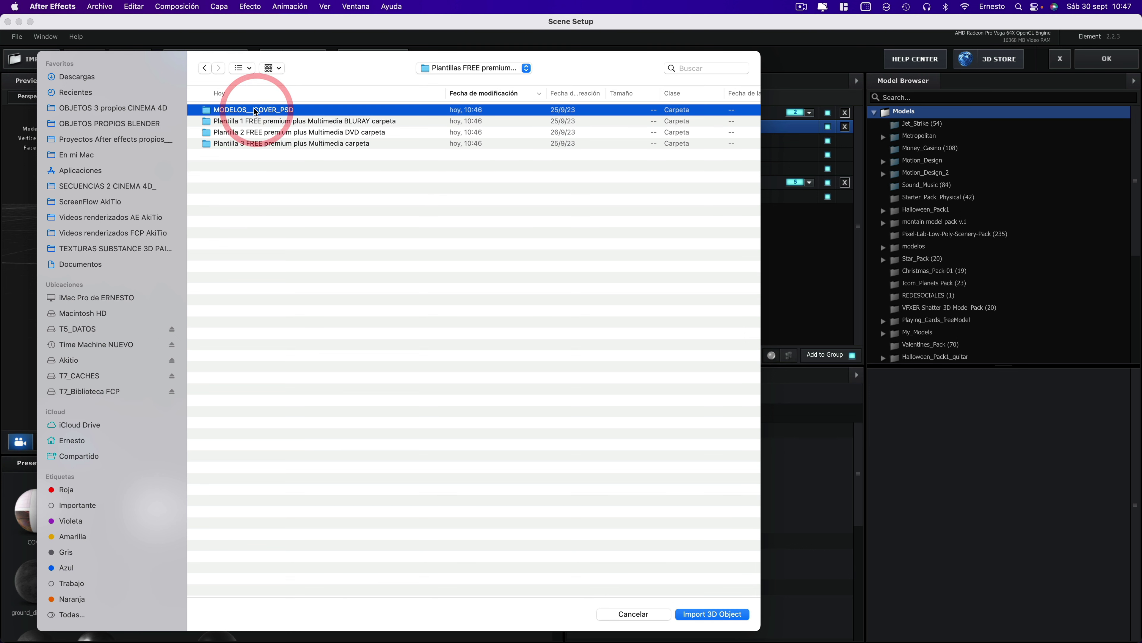
pyautogui.doubleClick(255, 111)
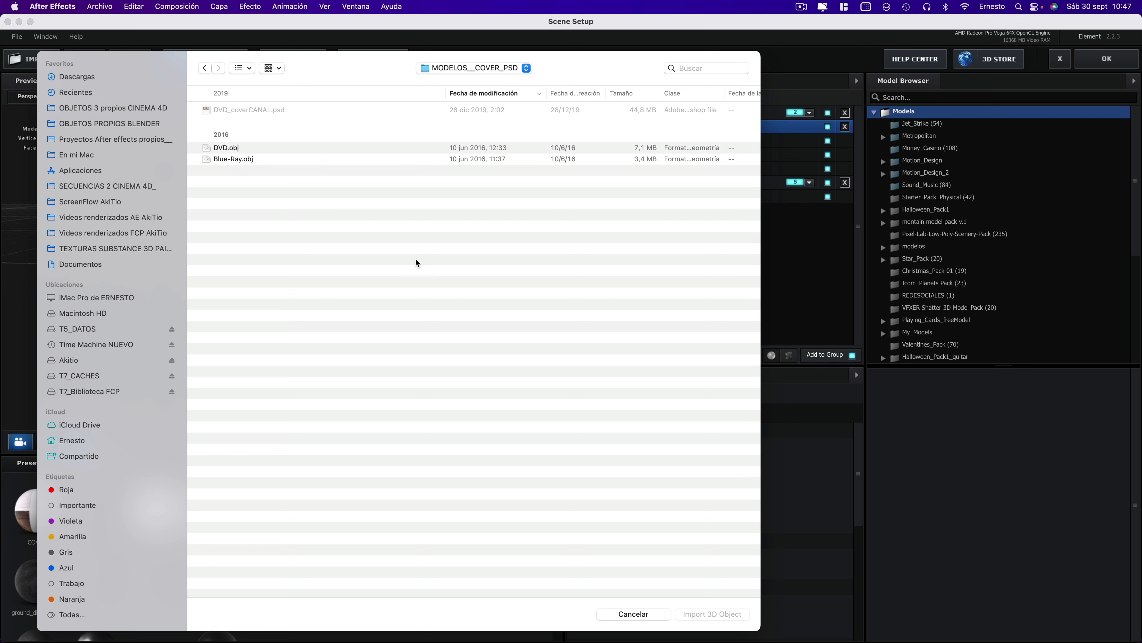
pyautogui.click(225, 159)
pyautogui.click(710, 614)
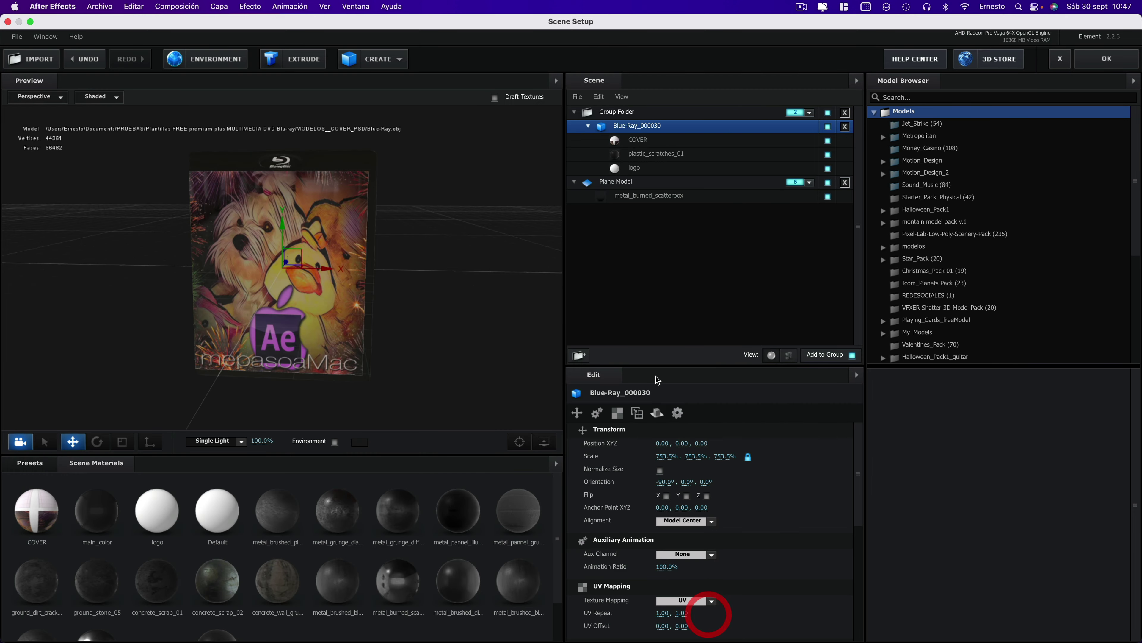
pyautogui.moveTo(354, 259); pyautogui.dragTo(369, 283)
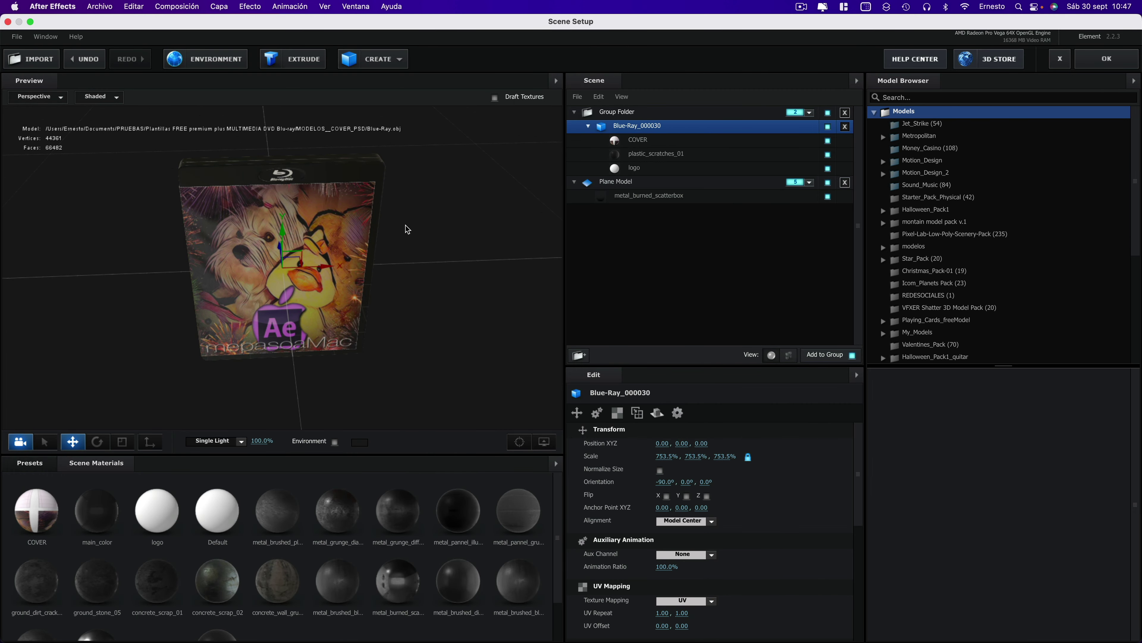
pyautogui.moveTo(407, 229); pyautogui.dragTo(459, 219)
pyautogui.click(1113, 62)
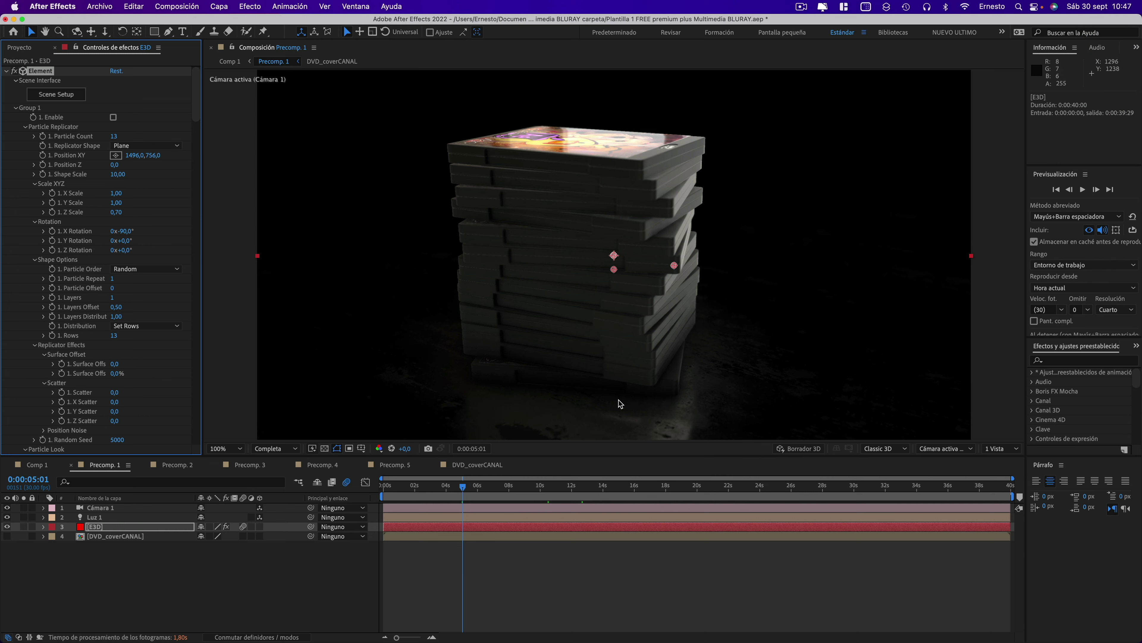
# Preview the new case cover by scrubbing Precomp. 1 and Comp 1 between 0:00:03:09 and about 8 seconds
pyautogui.click(434, 487)
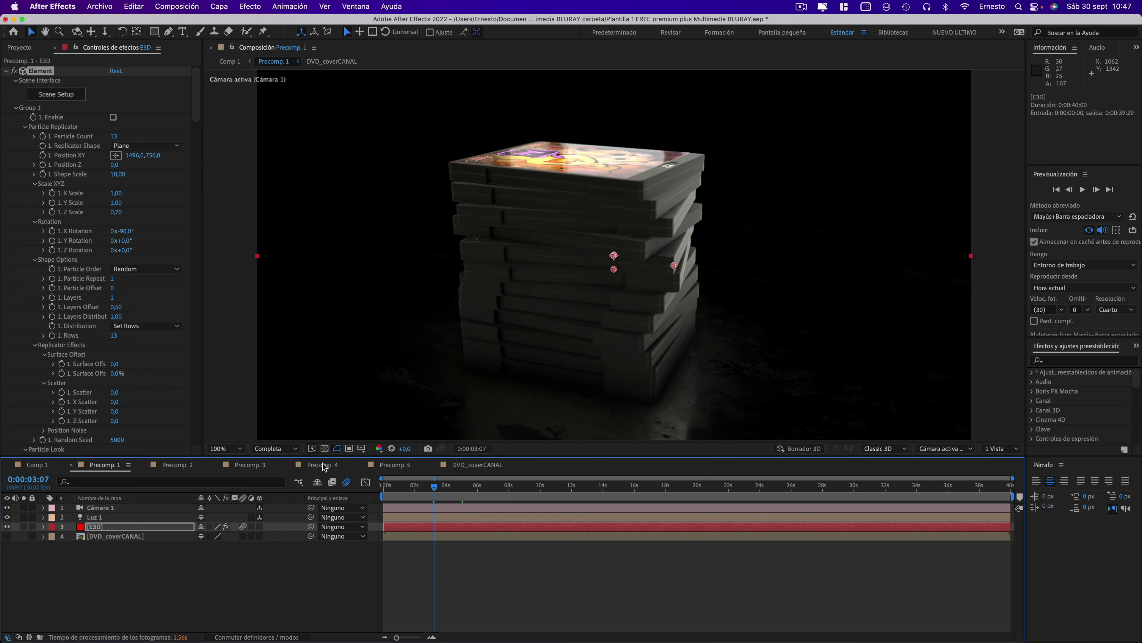
pyautogui.click(178, 466)
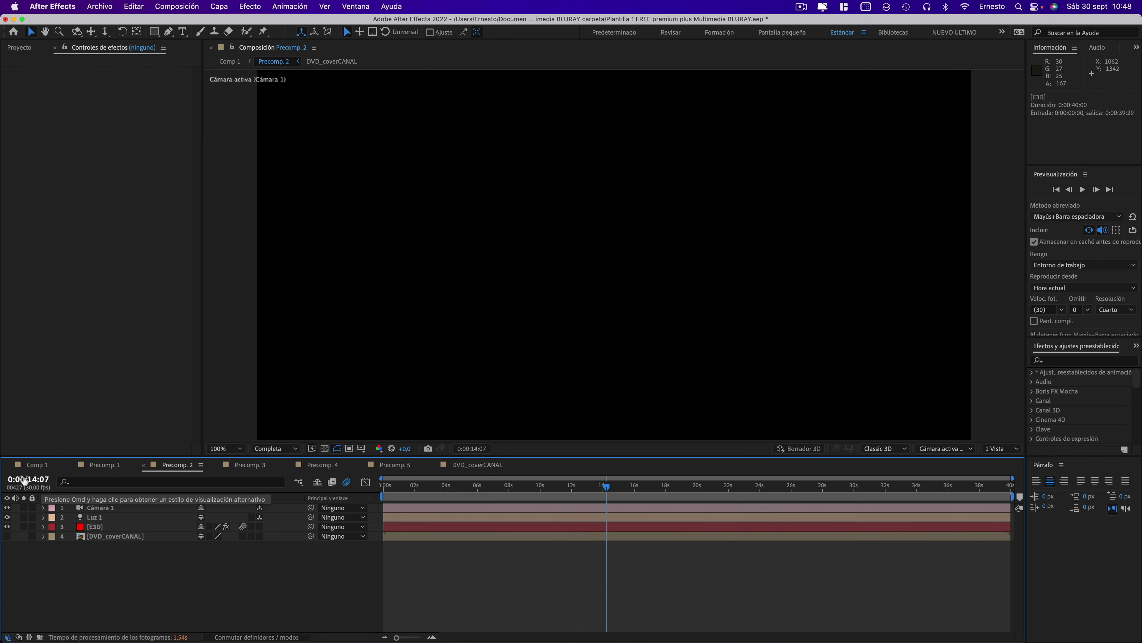
pyautogui.click(33, 466)
pyautogui.click(435, 485)
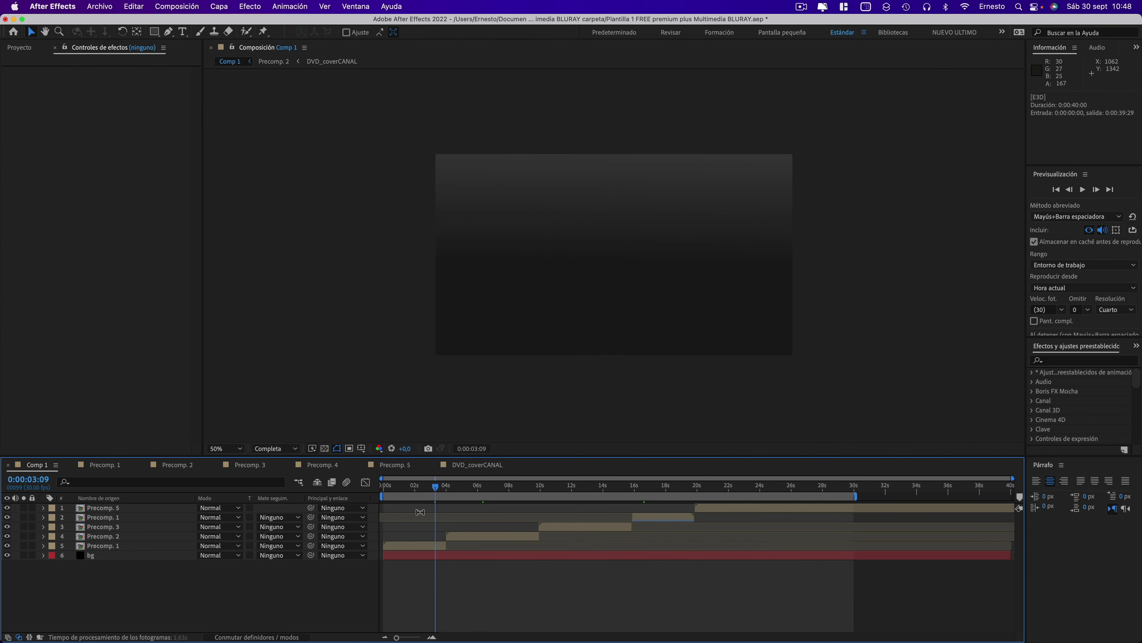
pyautogui.click(501, 490)
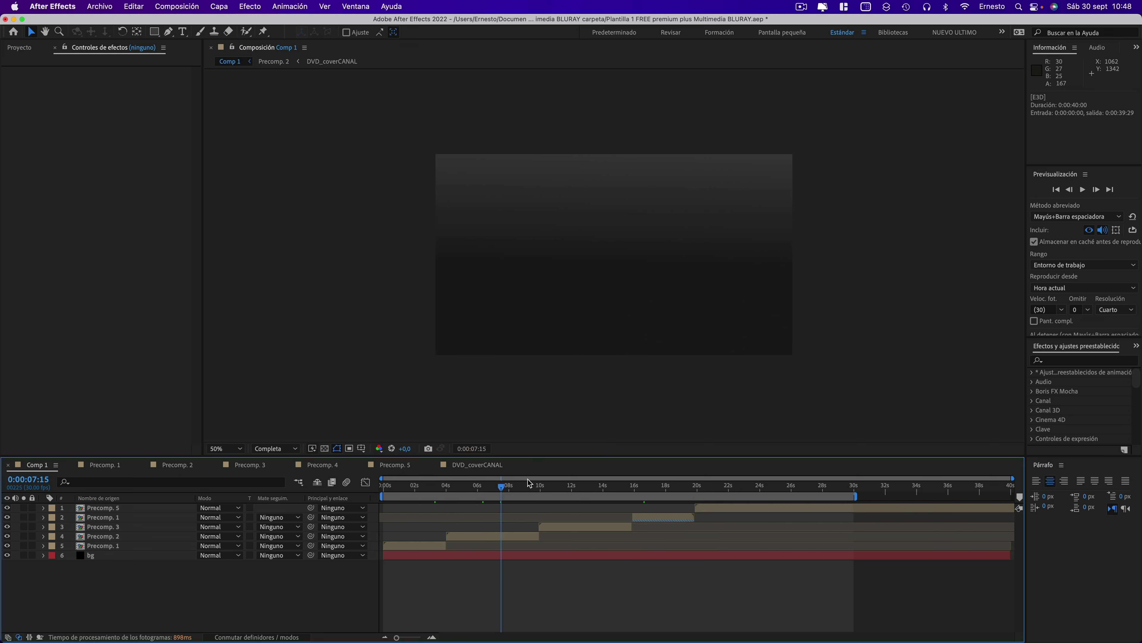
pyautogui.click(522, 486)
pyautogui.click(103, 464)
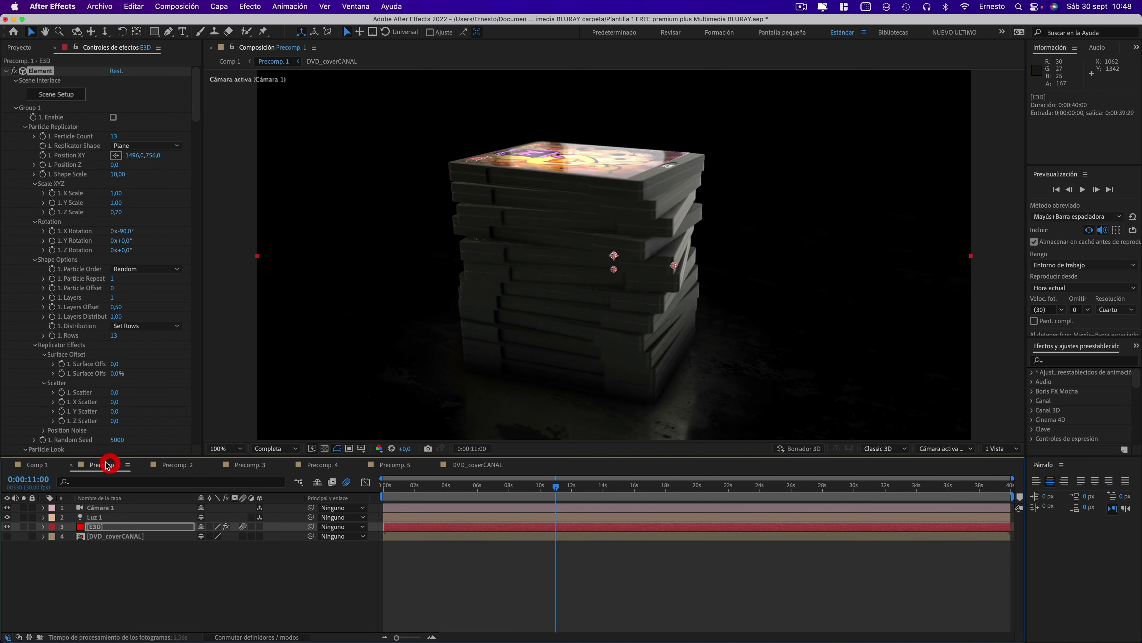
pyautogui.click(177, 464)
# In Precomp. 2, replace Element 3D's Blue-Ray_000030 model with Blue-Ray.obj and apply the scene
pyautogui.click(92, 525)
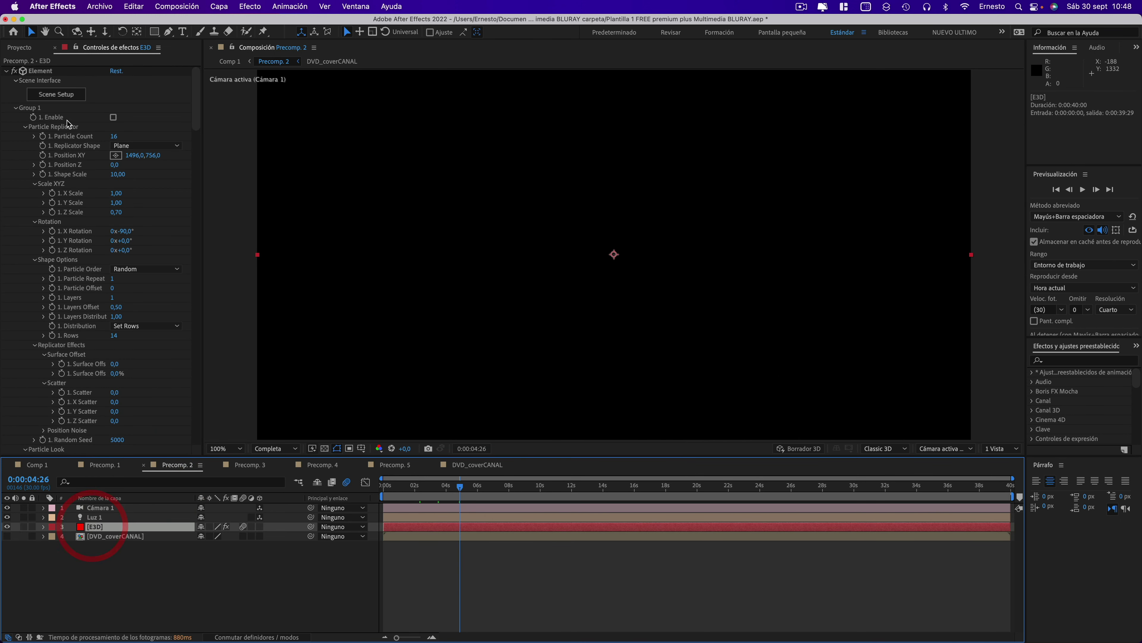
pyautogui.click(58, 92)
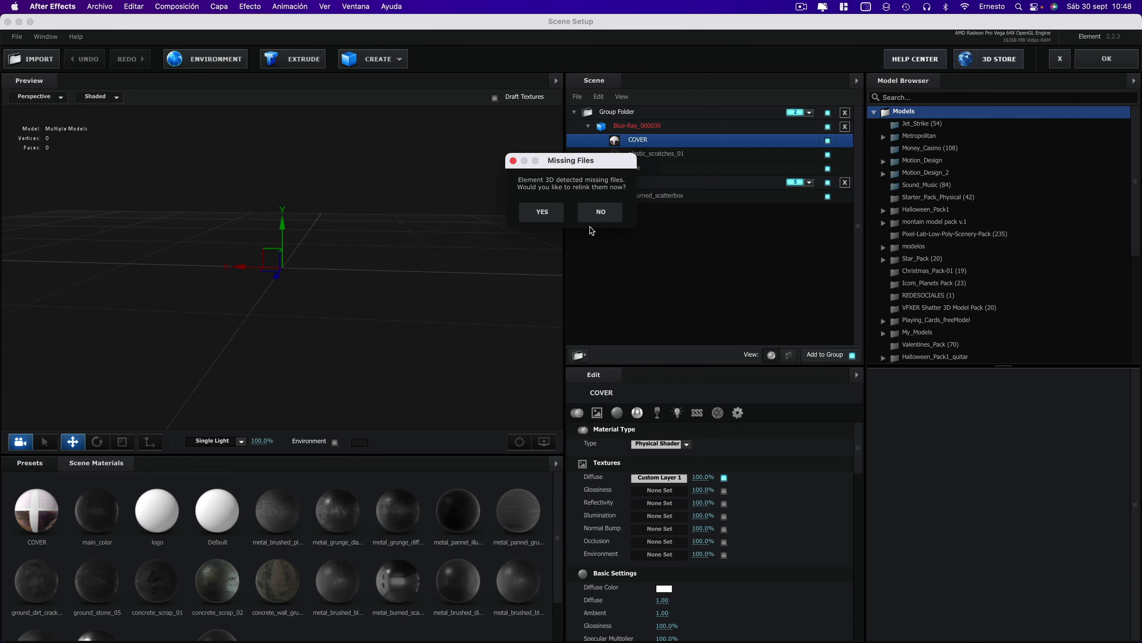
pyautogui.click(607, 212)
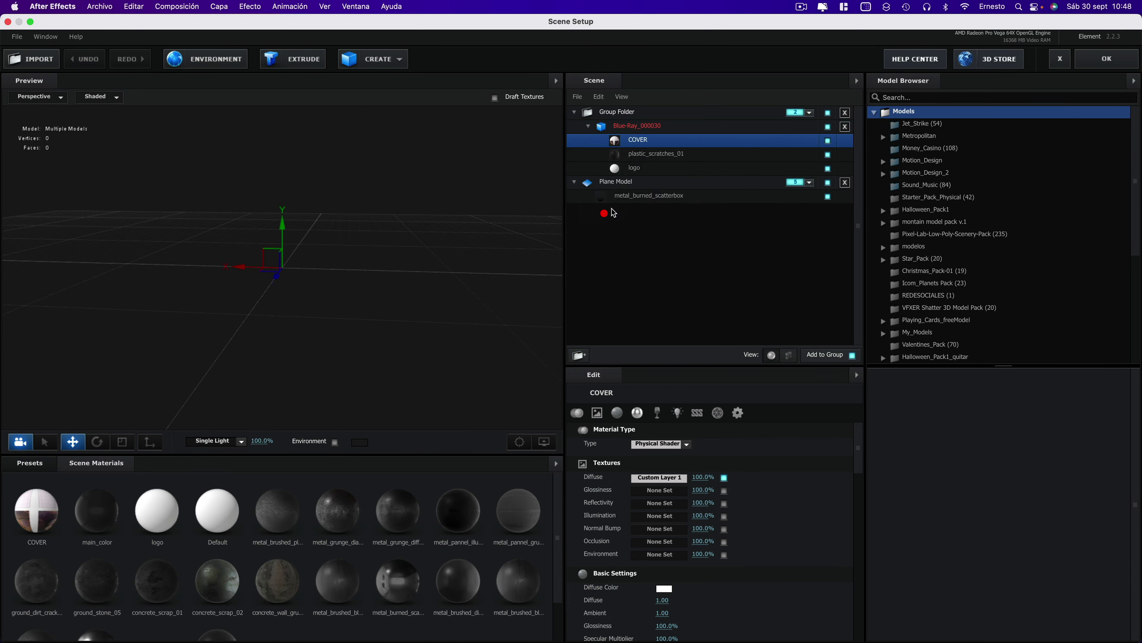
pyautogui.rightClick(638, 126)
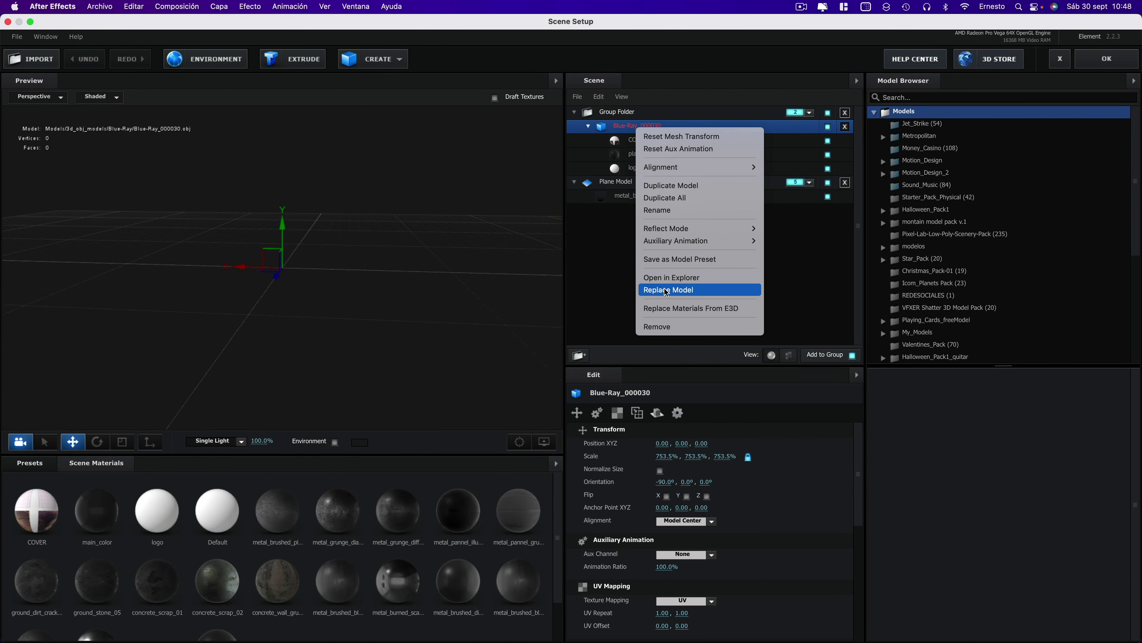
pyautogui.click(663, 290)
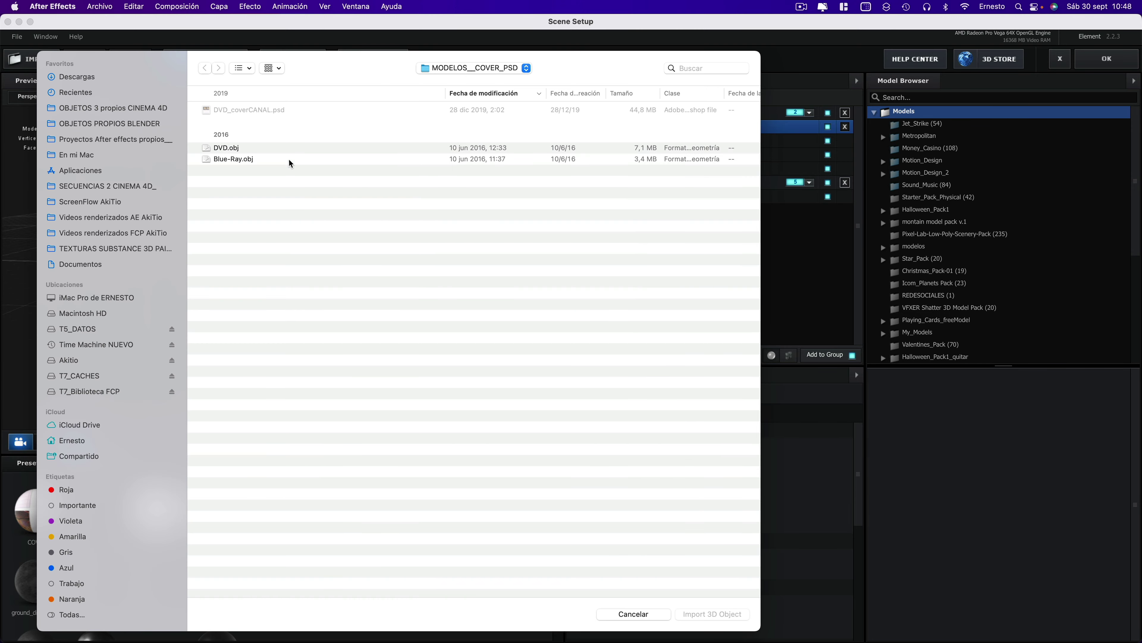
pyautogui.click(244, 162)
pyautogui.click(729, 614)
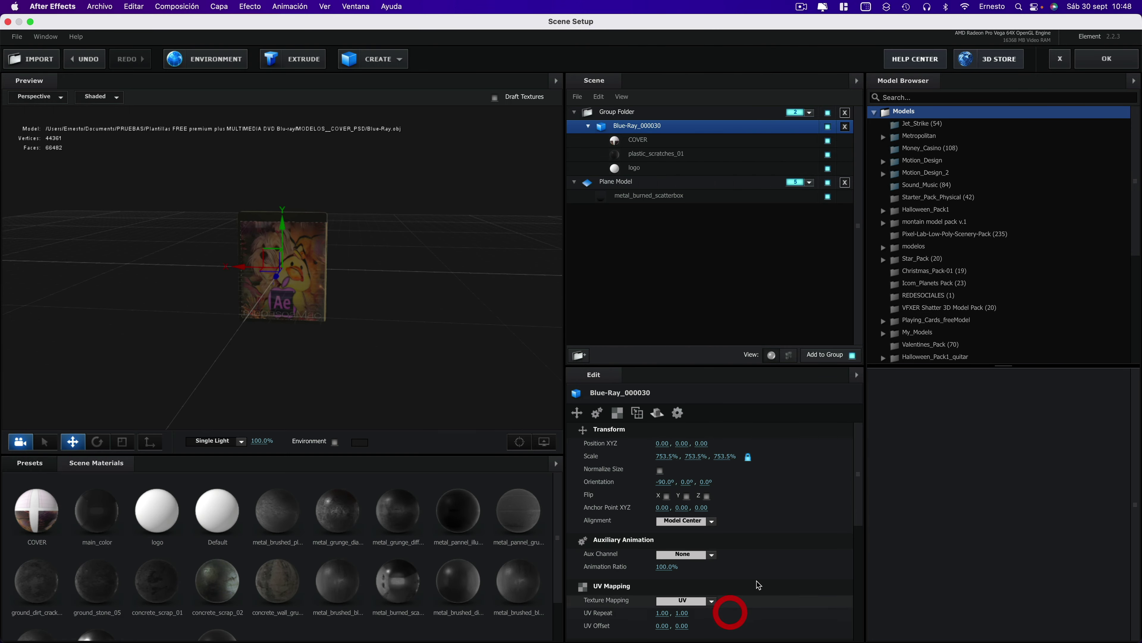
pyautogui.click(1124, 61)
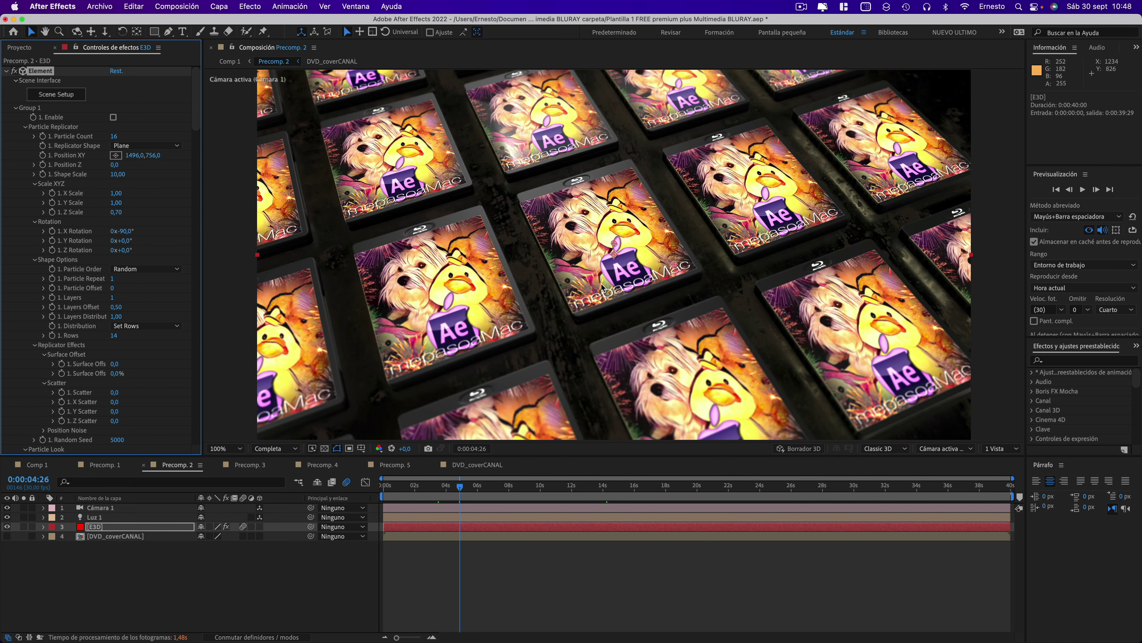
pyautogui.click(247, 465)
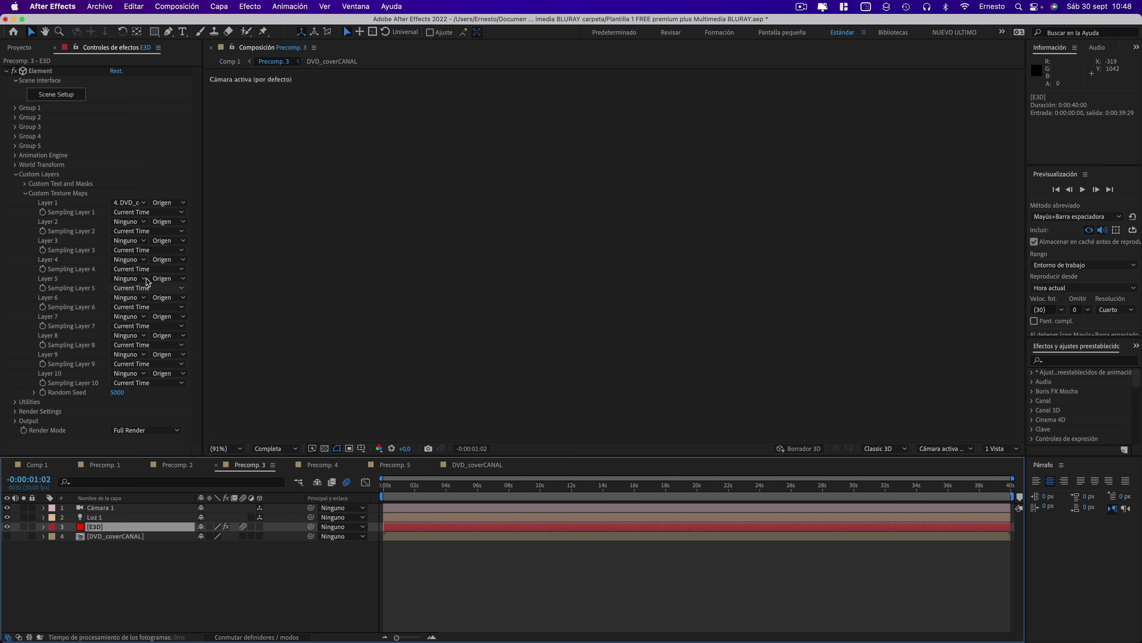
# In Precomp. 3, replace Element 3D's Blue-Ray_000030 model with Blue-Ray.obj and apply the scene
pyautogui.click(44, 97)
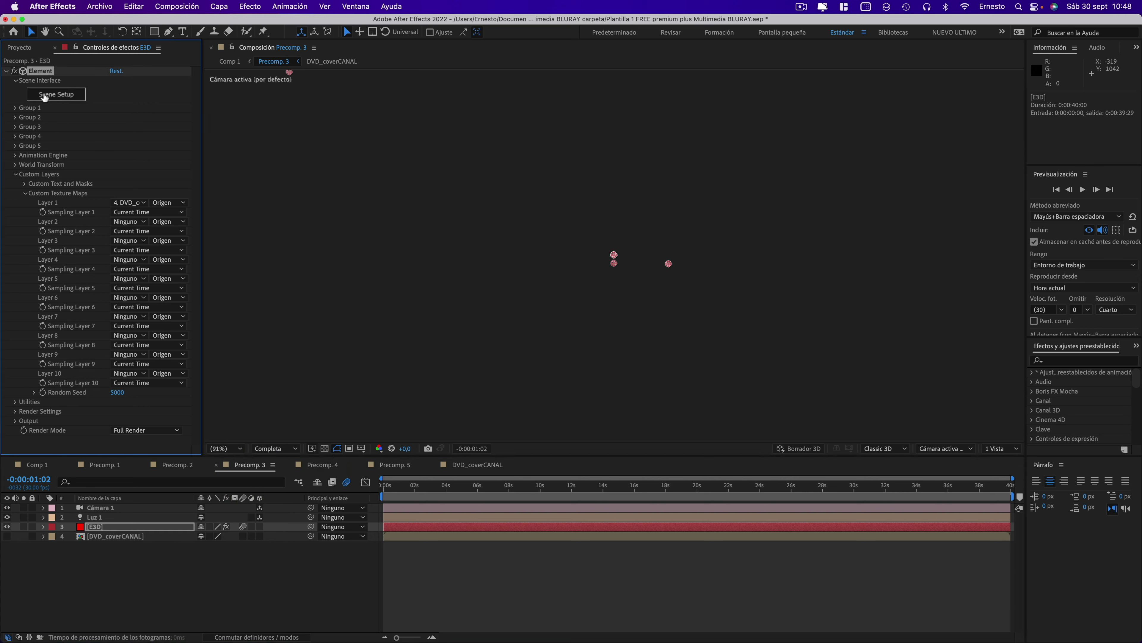
pyautogui.click(47, 96)
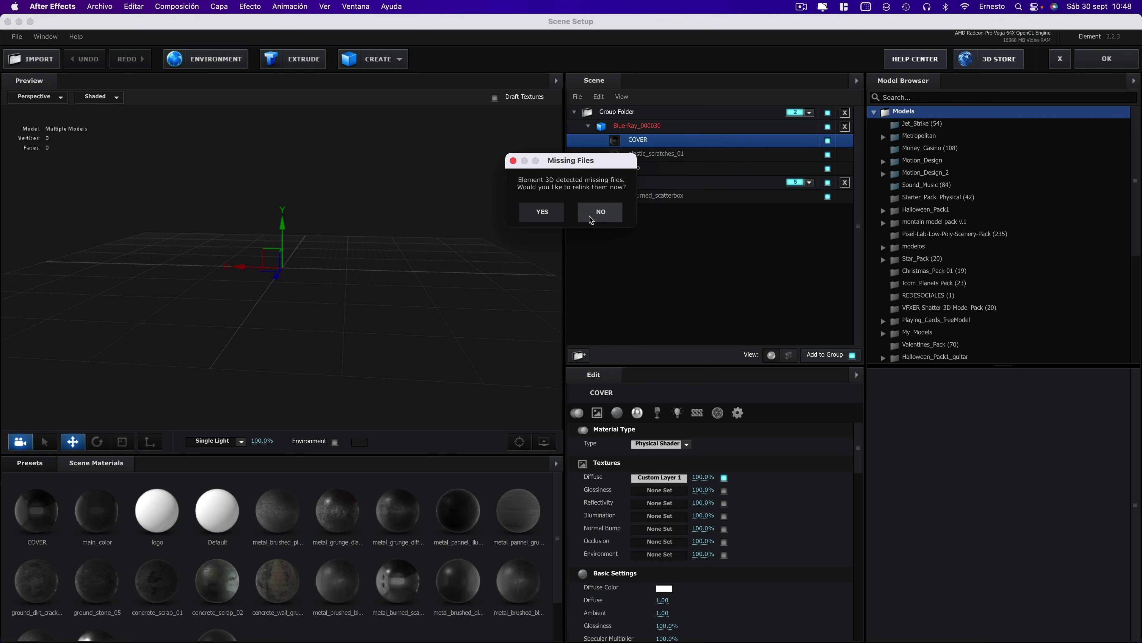
pyautogui.click(595, 214)
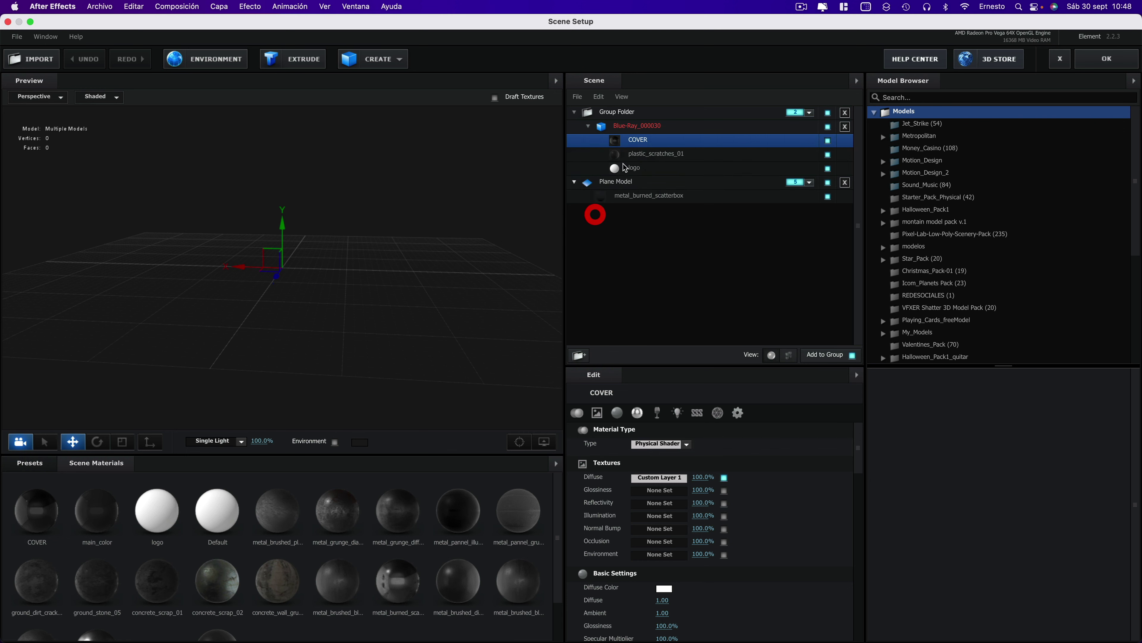
pyautogui.rightClick(633, 131)
pyautogui.click(675, 292)
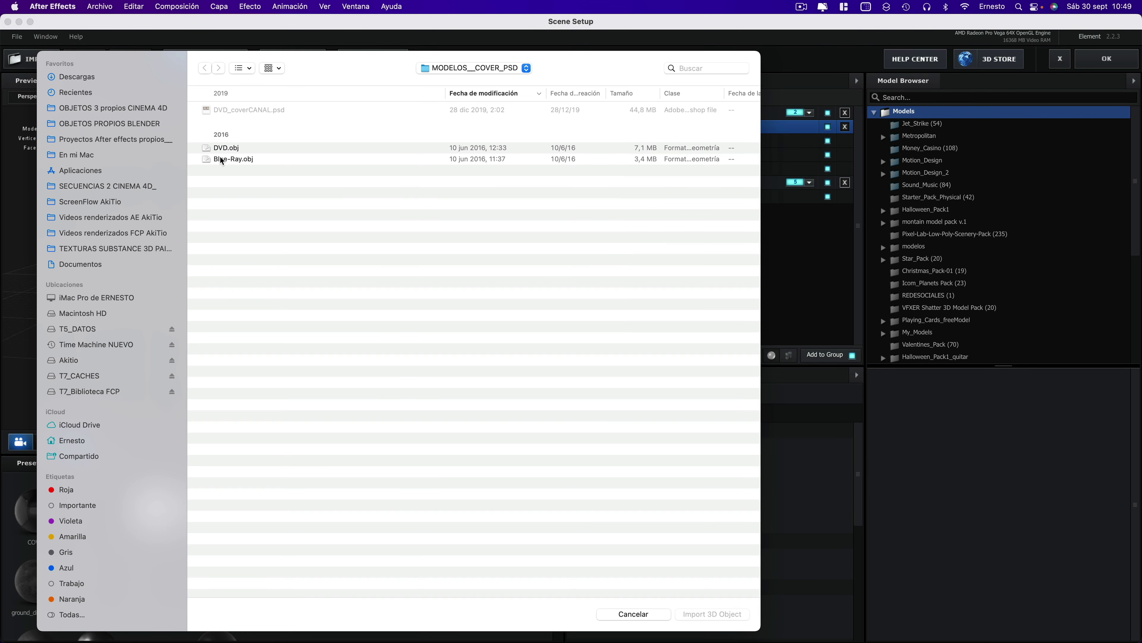
pyautogui.click(221, 159)
pyautogui.click(701, 612)
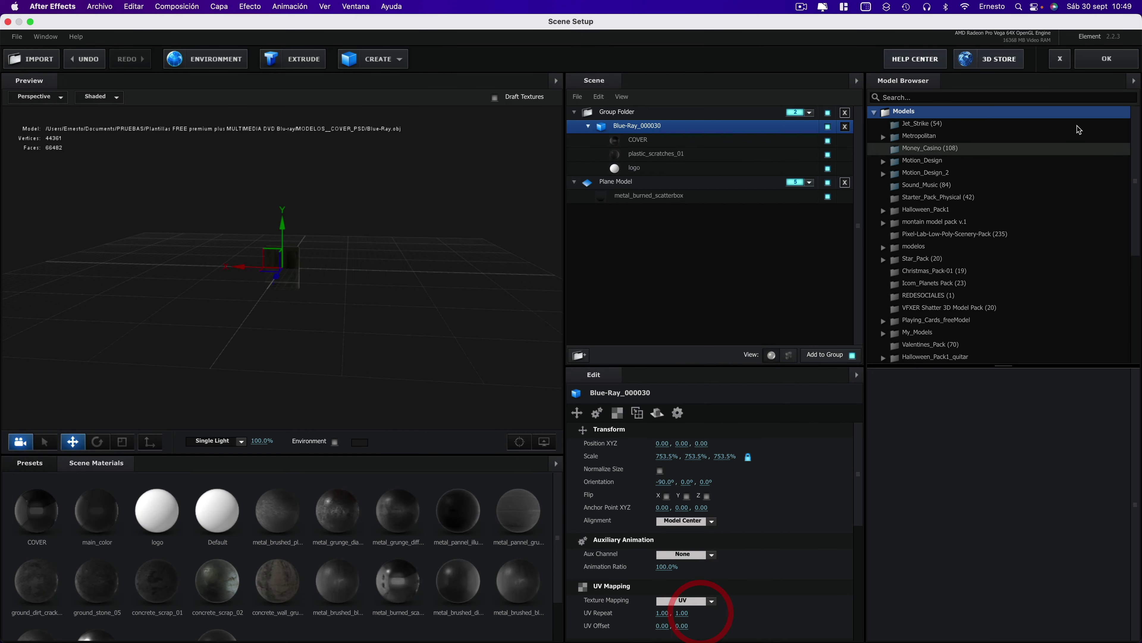
pyautogui.click(1106, 59)
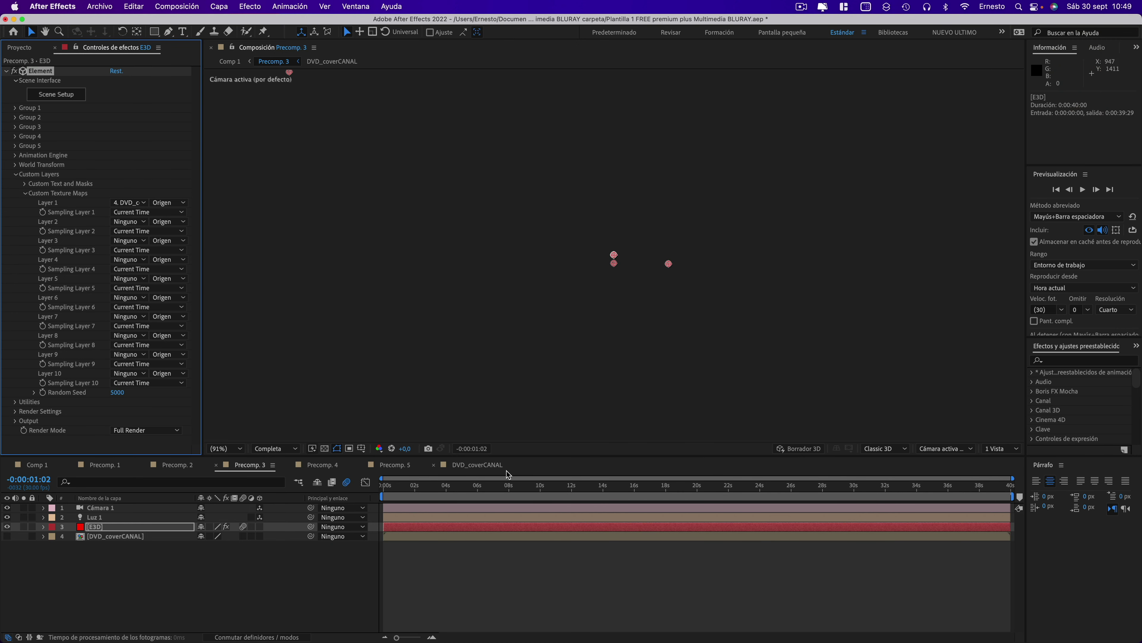
# Preview Precomp. 3 at 0:00:02:20 and Comp 1, then set Precomp. 5 to 0:00:03:25 with the Project panel shown
pyautogui.click(426, 488)
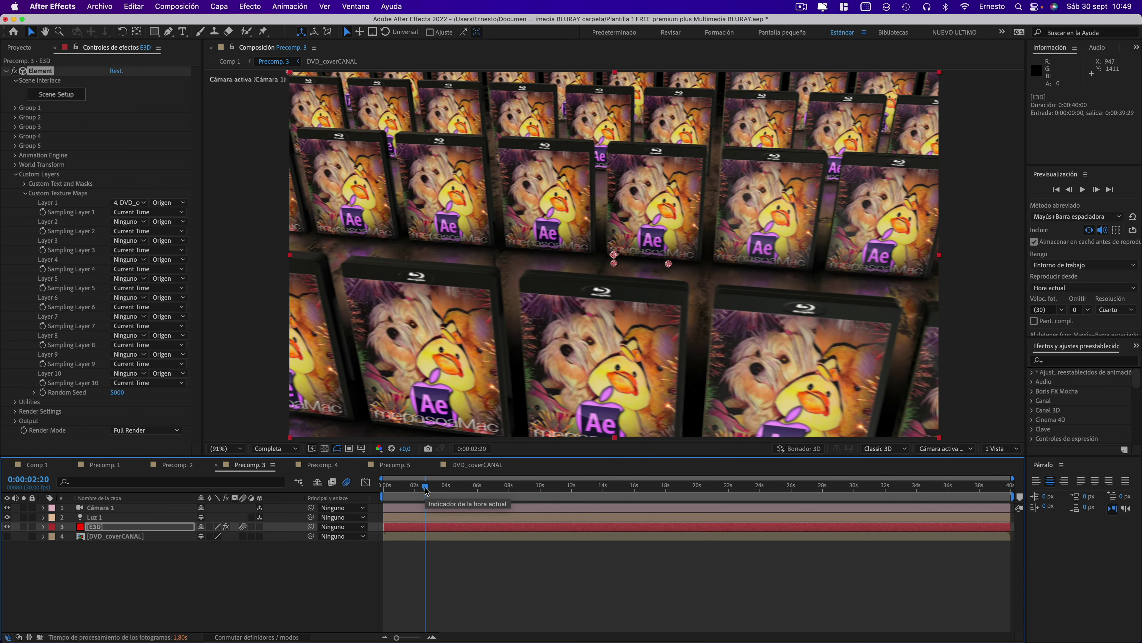
pyautogui.click(37, 465)
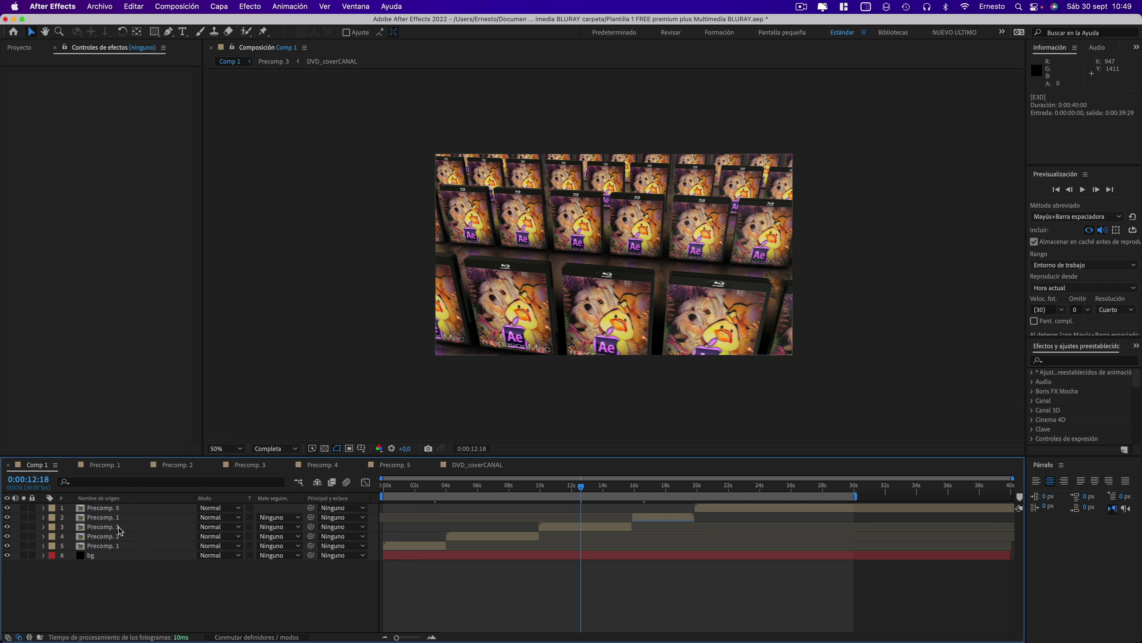
pyautogui.click(391, 465)
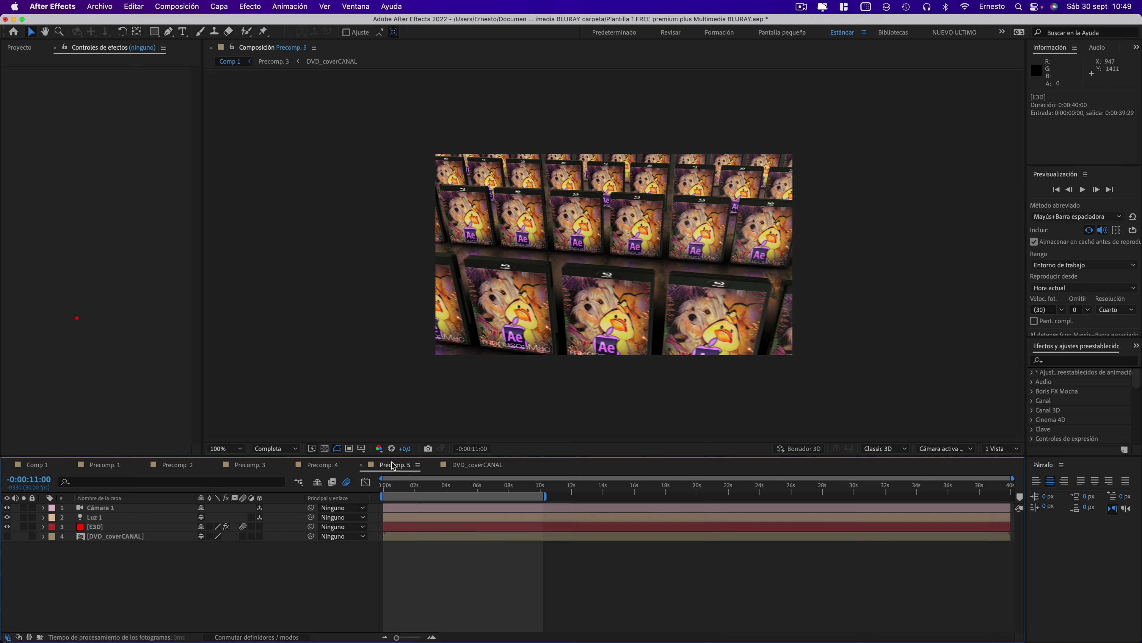
pyautogui.click(444, 488)
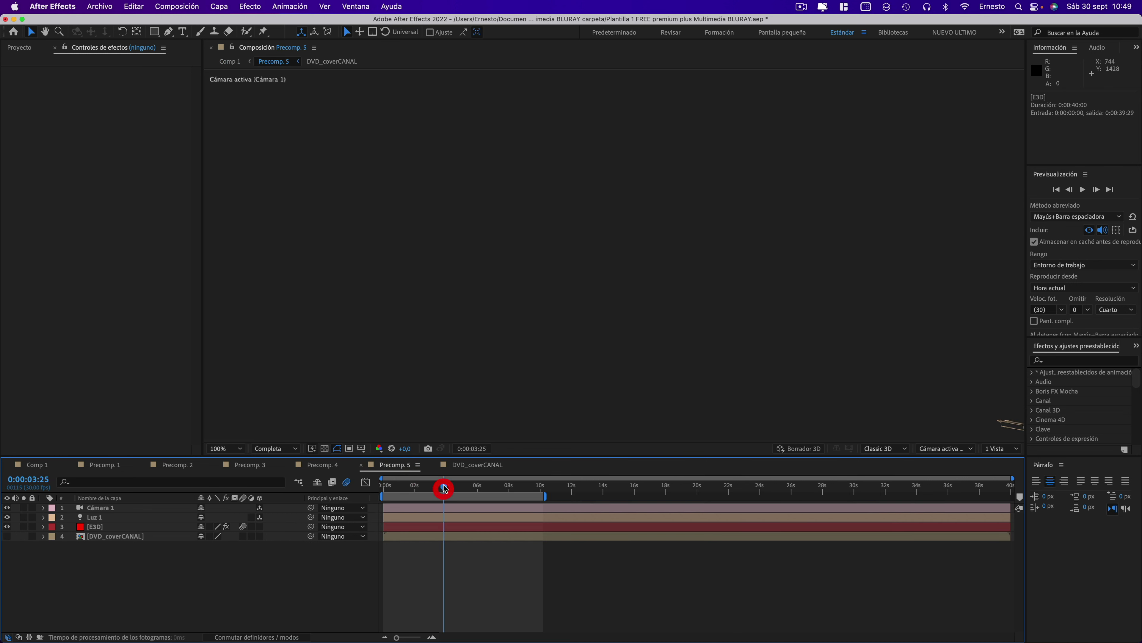
pyautogui.click(19, 47)
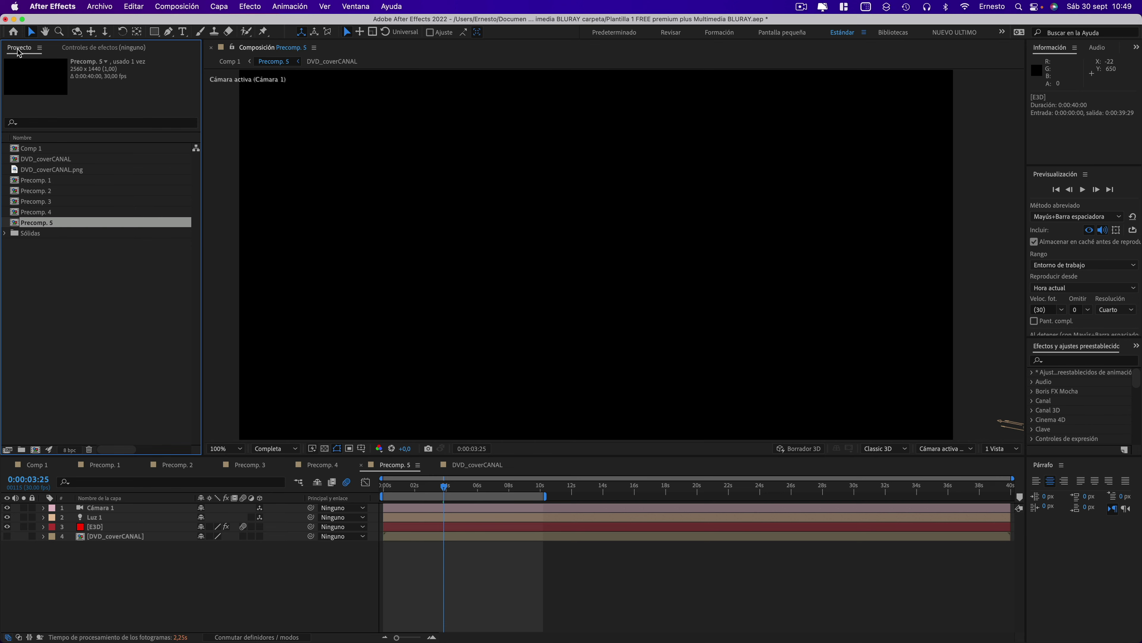
# Open the E3D layer's Element scene setup and replace the copied group's Blu-ray model with Blue-Ray.obj
pyautogui.click(95, 524)
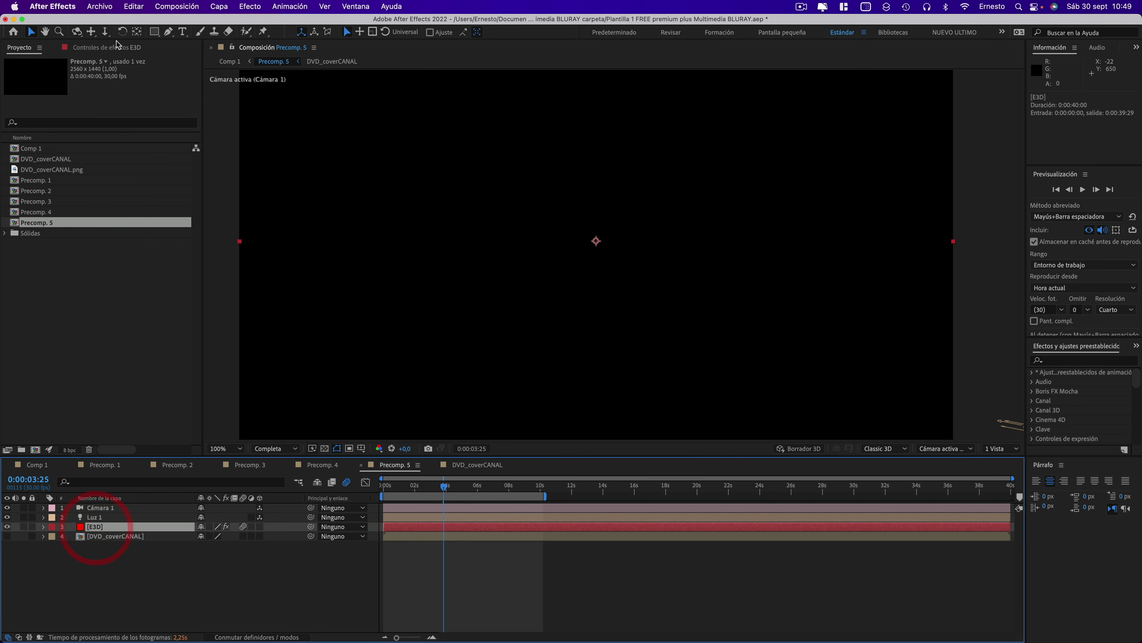
pyautogui.click(112, 47)
pyautogui.click(40, 71)
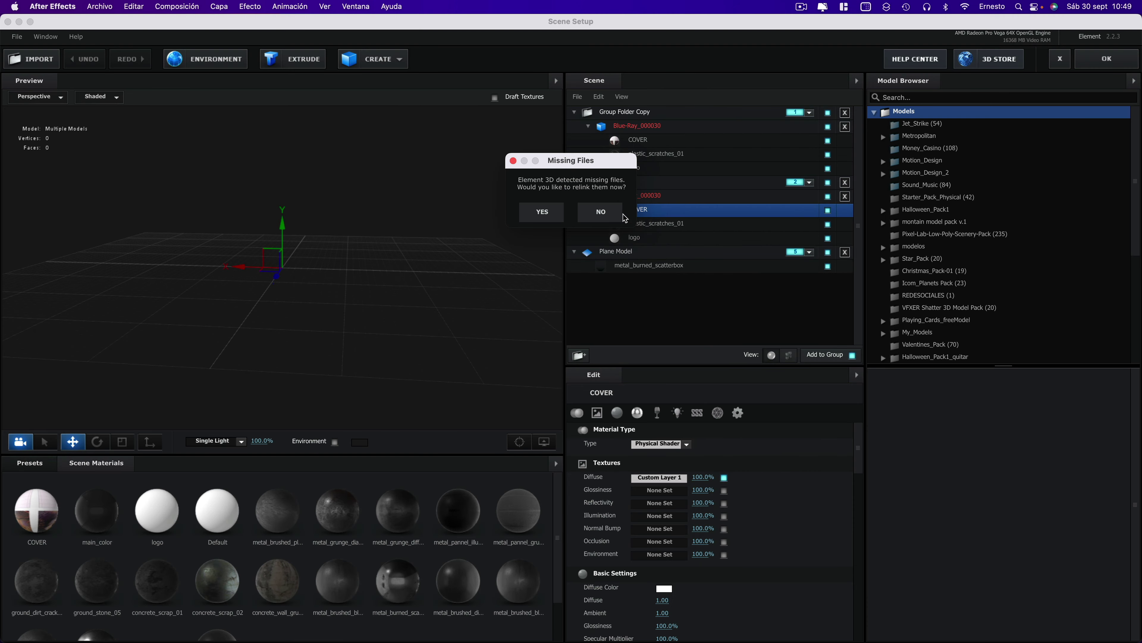
pyautogui.click(623, 215)
pyautogui.click(644, 126)
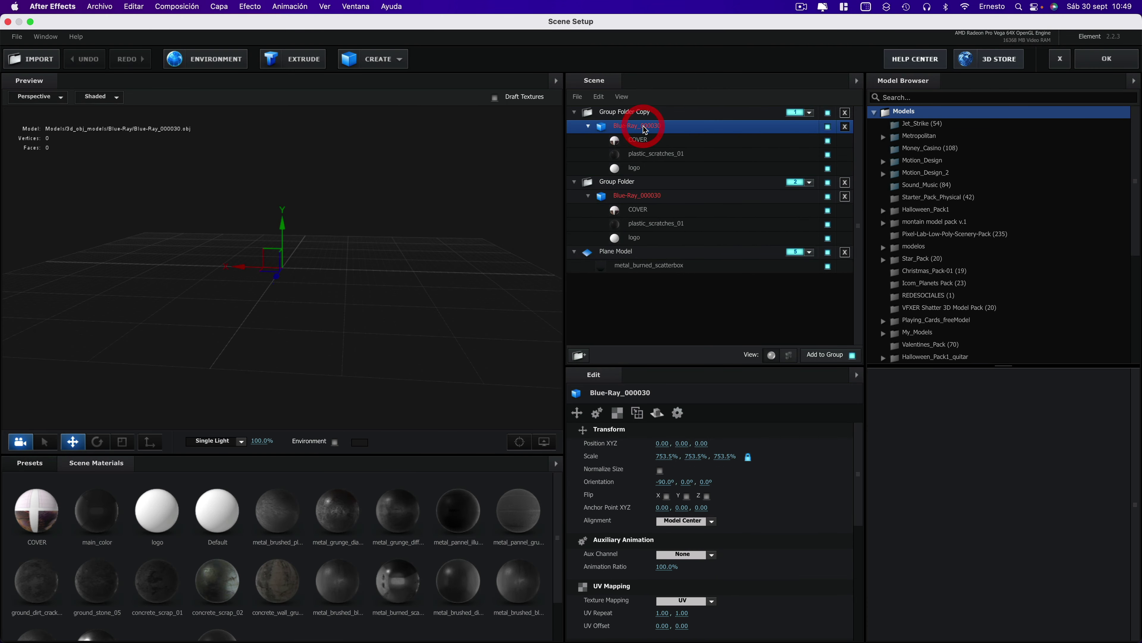
pyautogui.rightClick(644, 130)
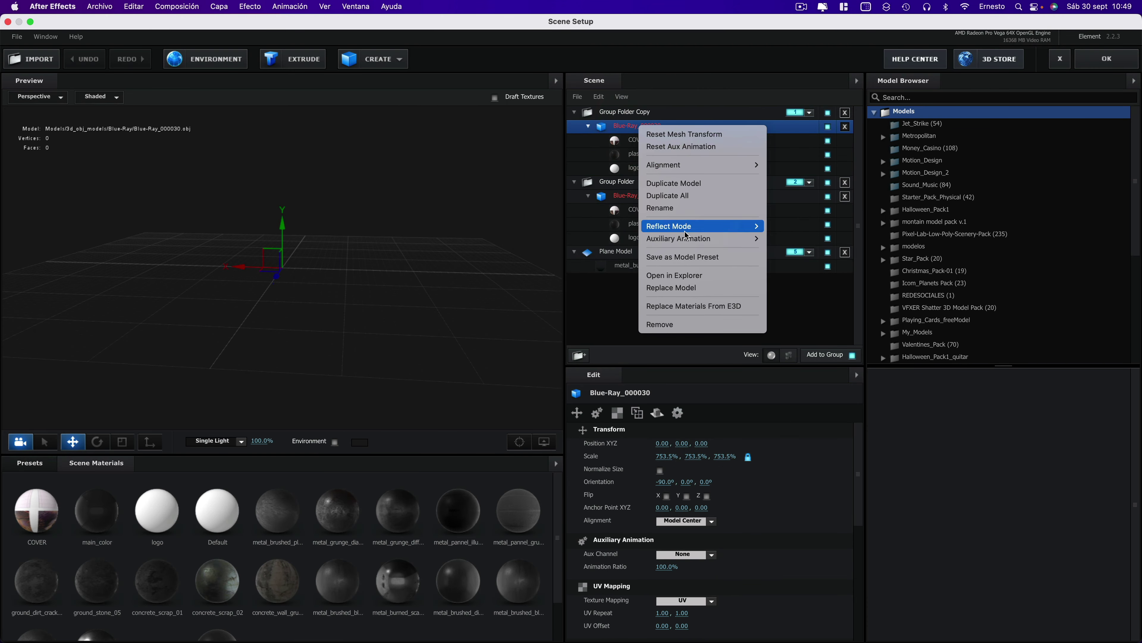
pyautogui.click(684, 289)
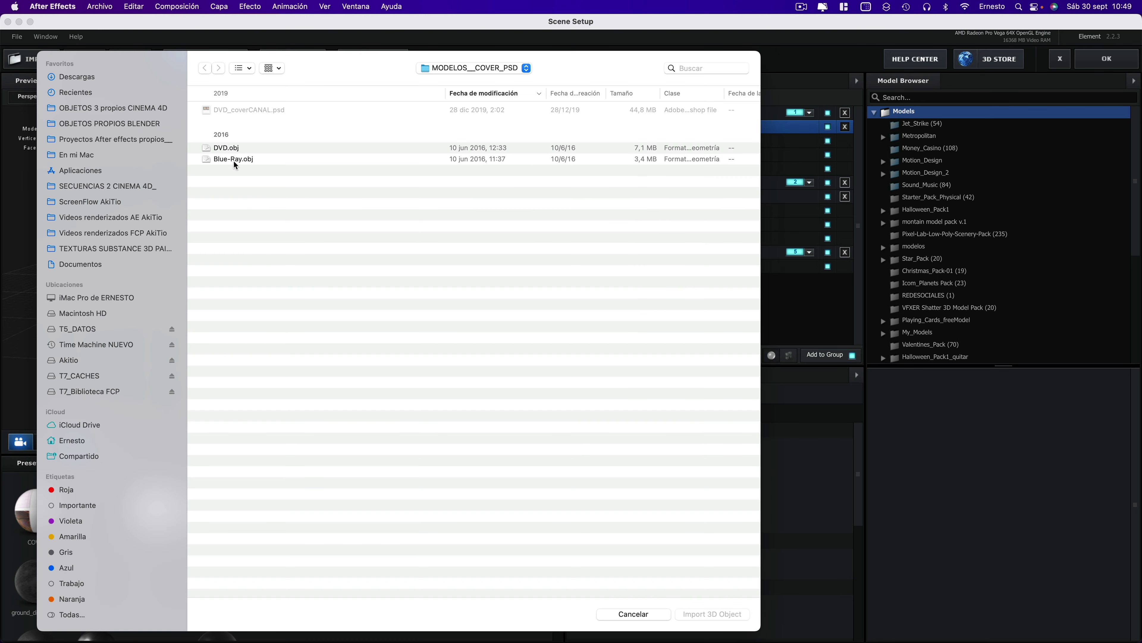
pyautogui.click(233, 159)
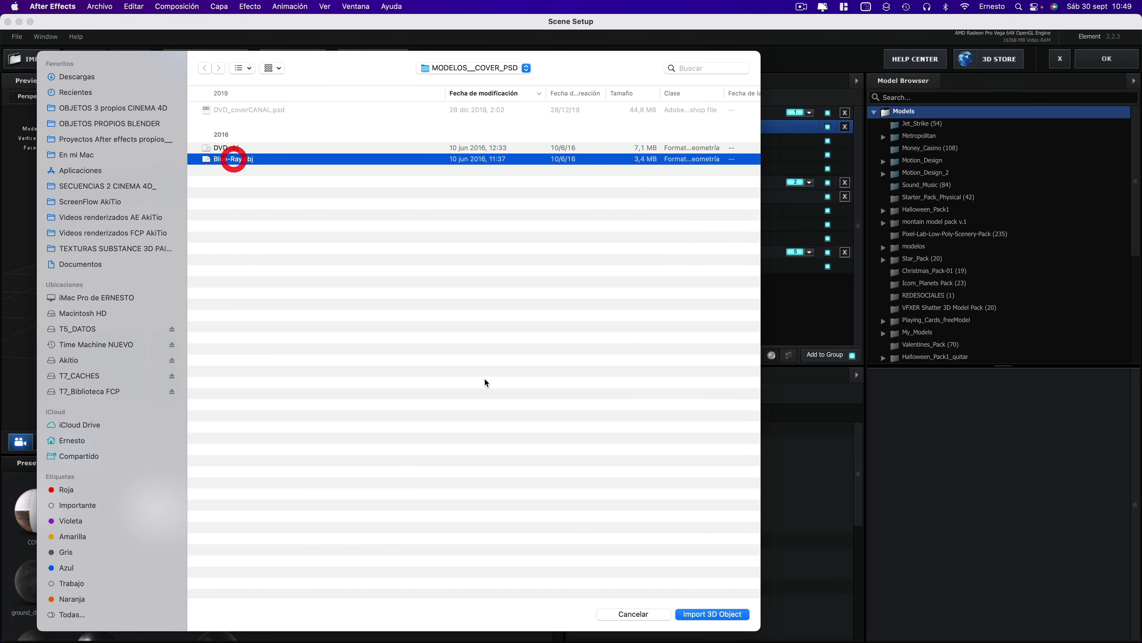
pyautogui.click(712, 614)
# Replace the second Blu-ray model with Blue-Ray.obj and apply the scene setup
pyautogui.rightClick(598, 196)
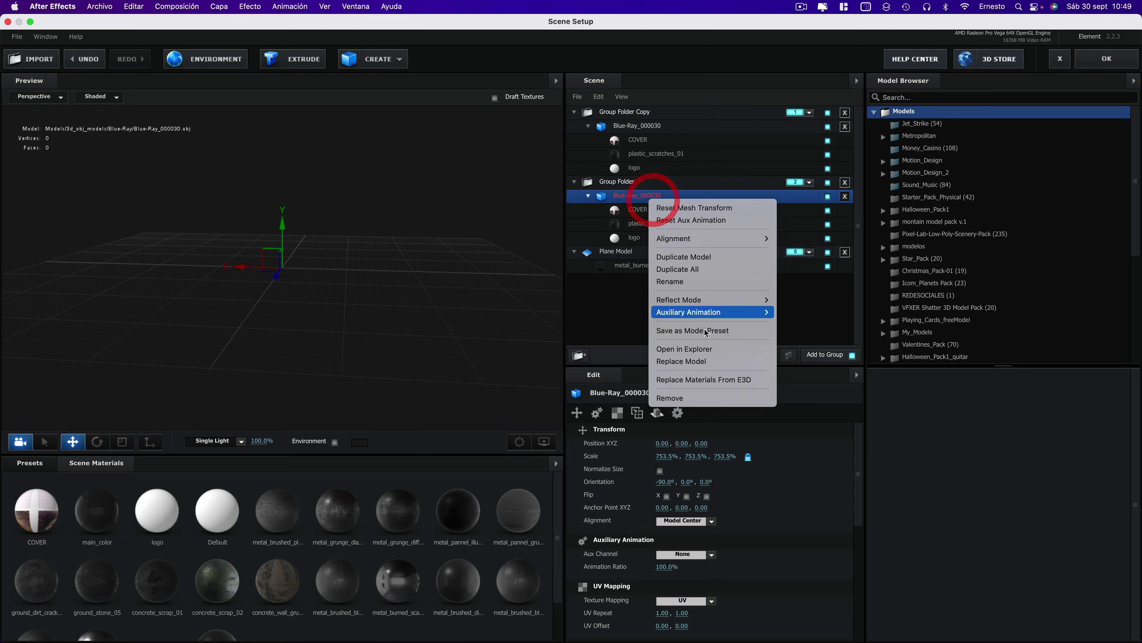
pyautogui.click(704, 362)
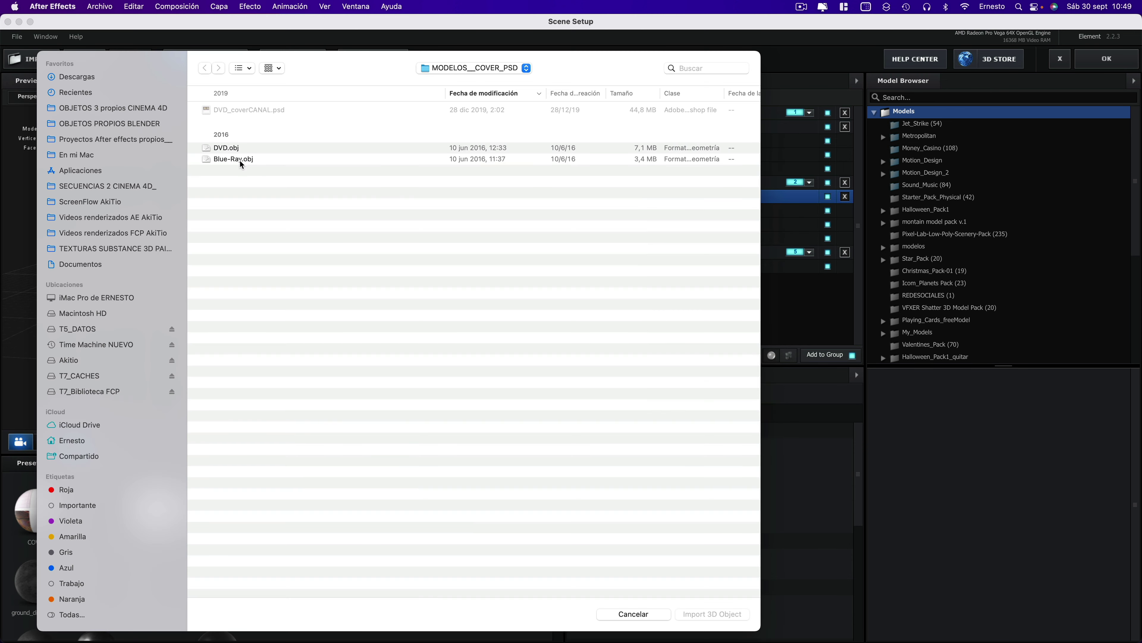
pyautogui.click(240, 160)
pyautogui.click(701, 615)
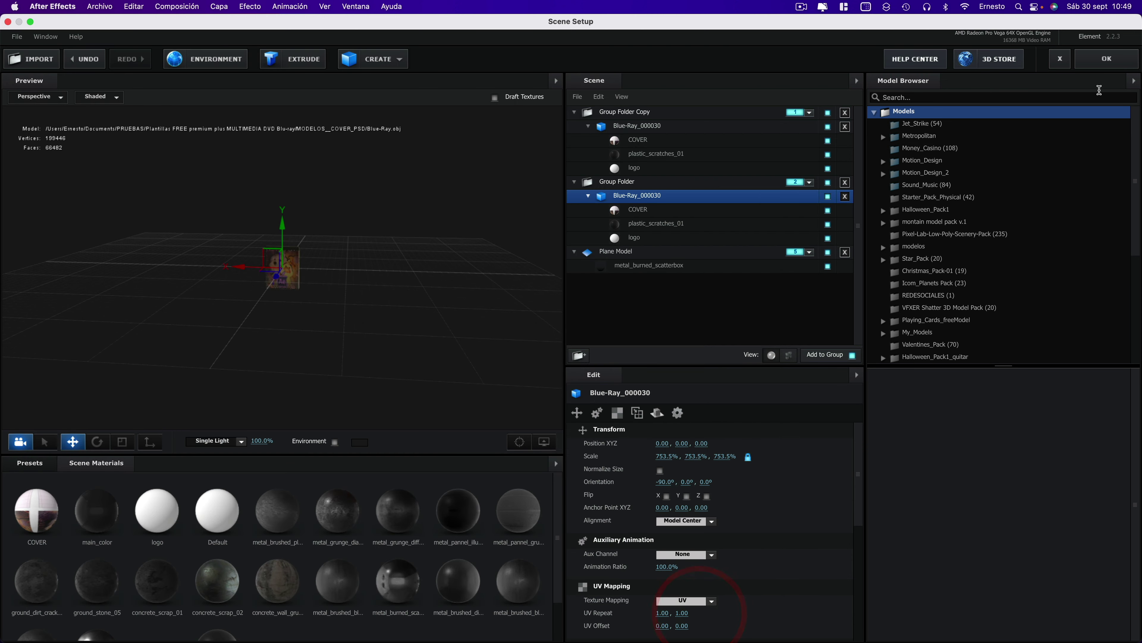
pyautogui.click(1107, 59)
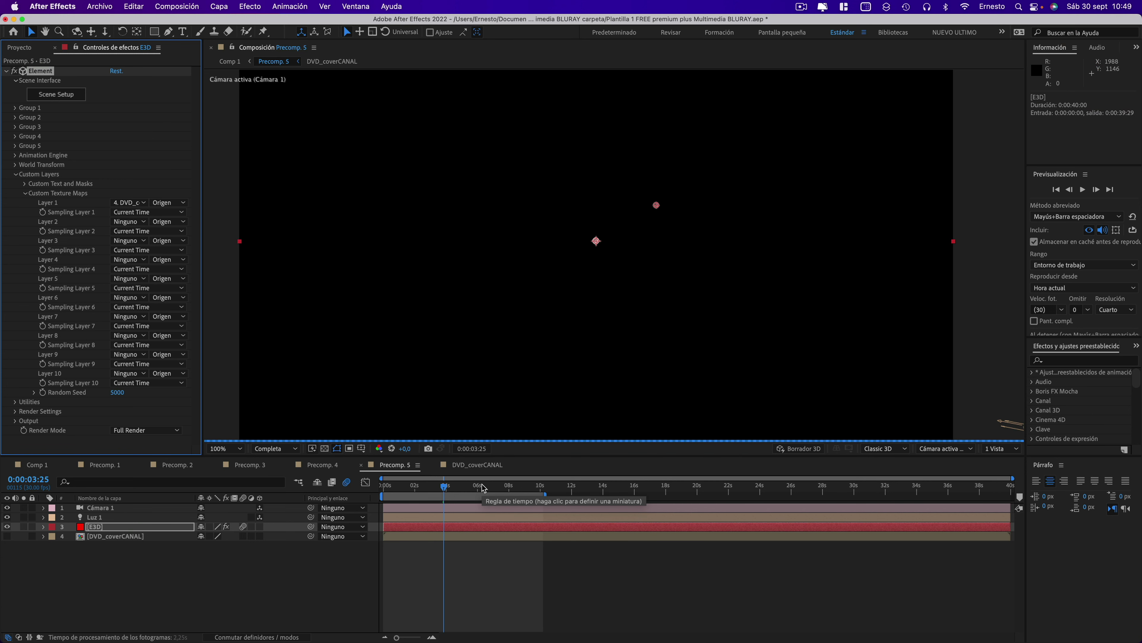
# Preview Comp 1 at about 7, 13, 18 and 12 seconds, then show the Project panel
pyautogui.click(36, 465)
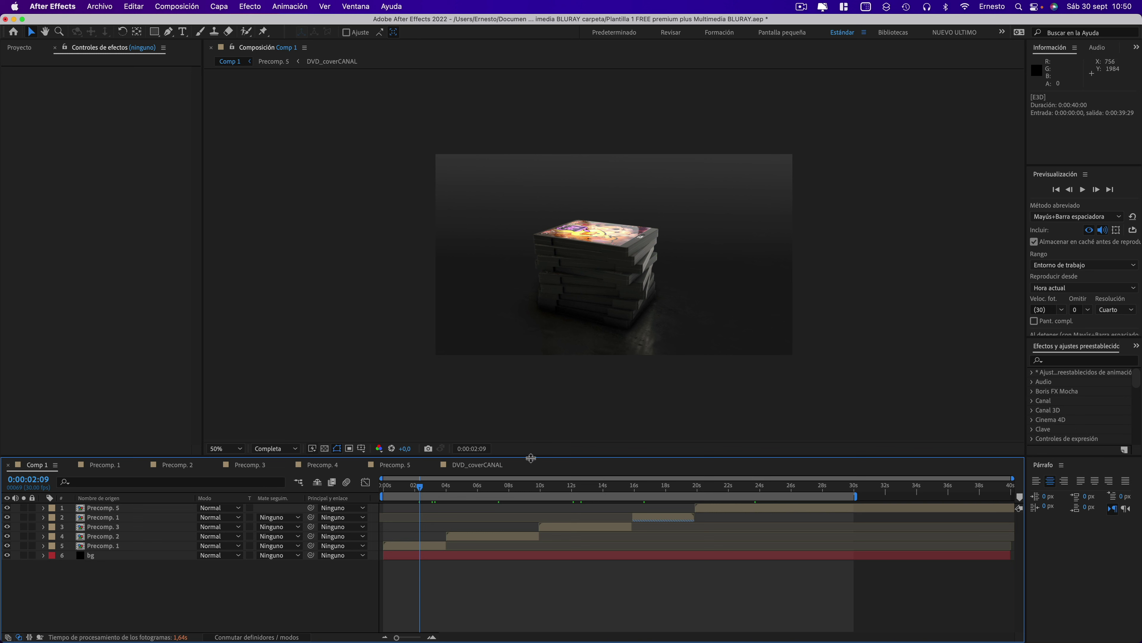
pyautogui.click(493, 486)
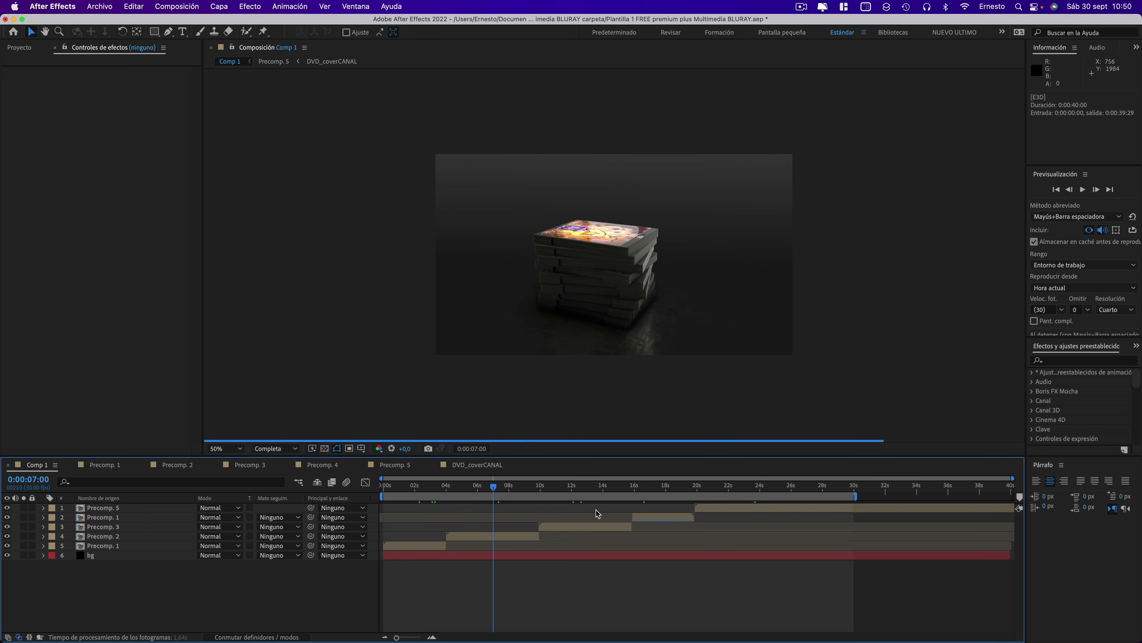
pyautogui.click(594, 486)
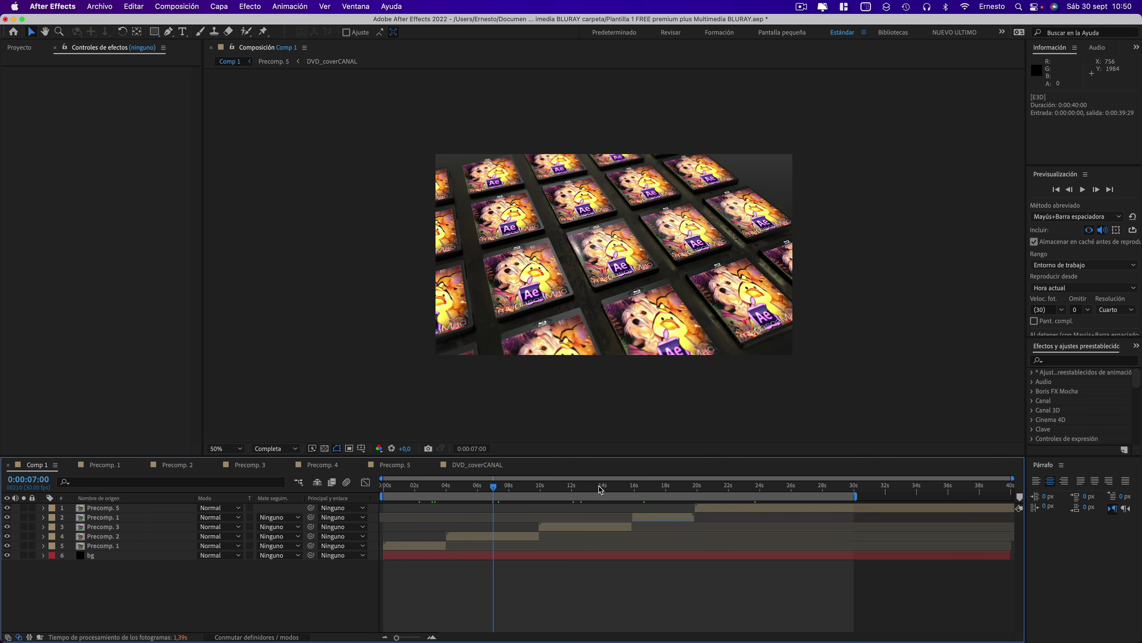
pyautogui.click(672, 486)
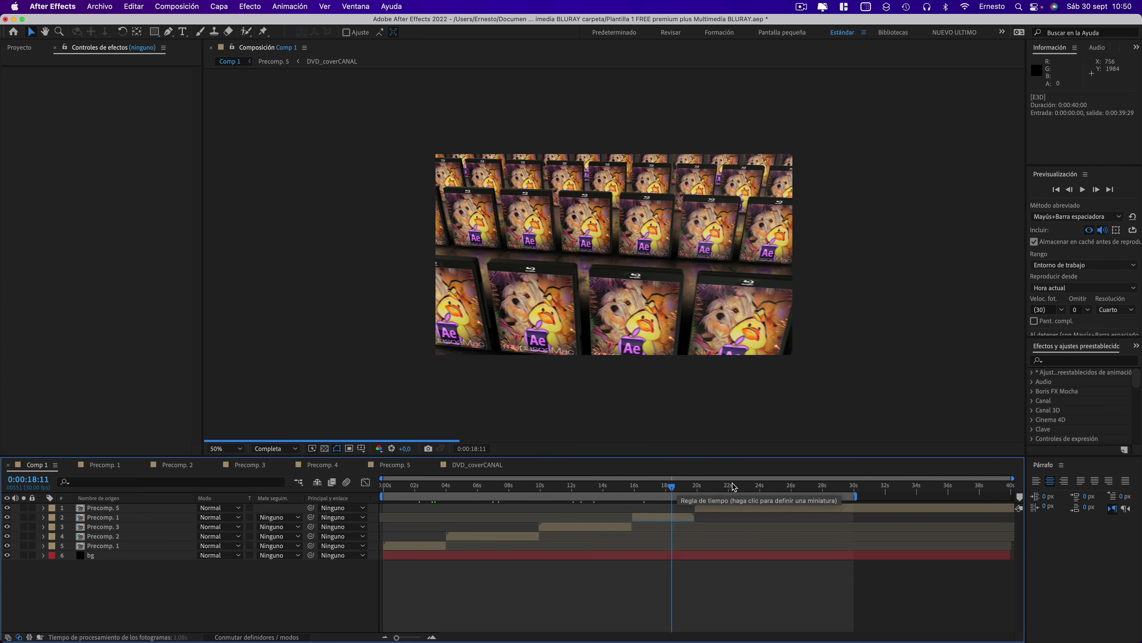
pyautogui.click(581, 486)
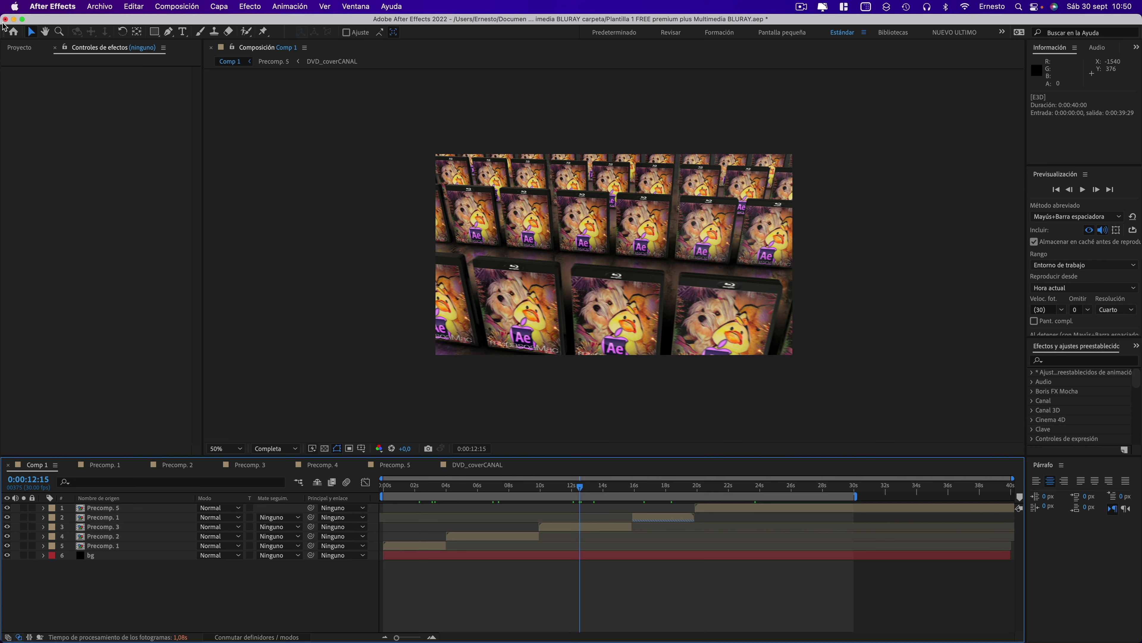
pyautogui.click(22, 48)
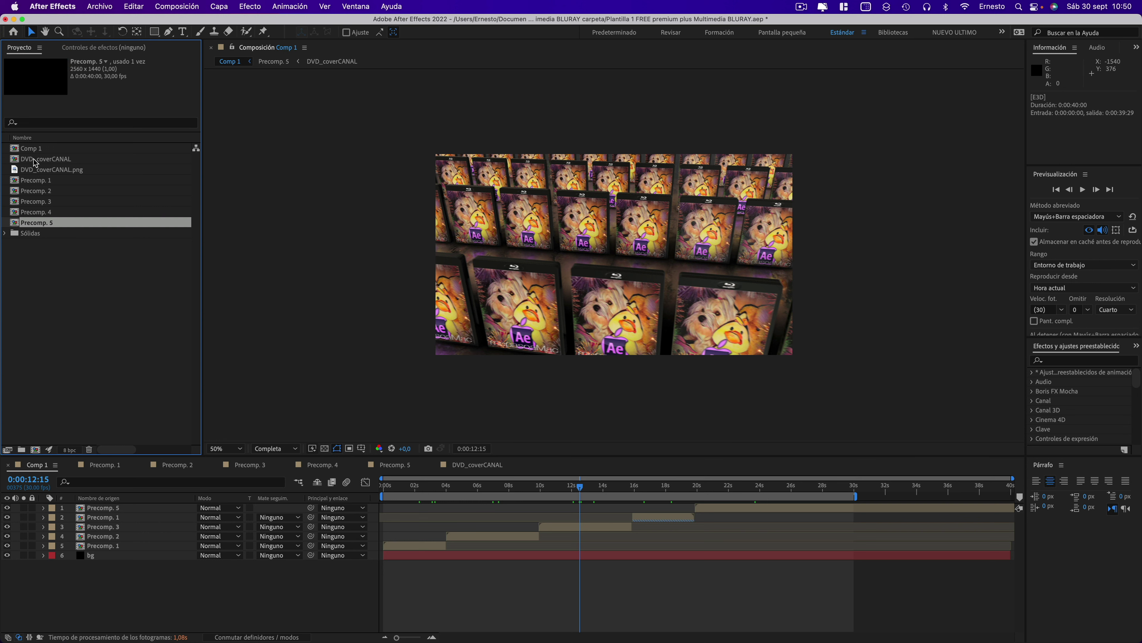
# Open DVD_coverCANAL, select its DVD_coverCANAL.png layer and move to a frame showing the cover
pyautogui.click(36, 160)
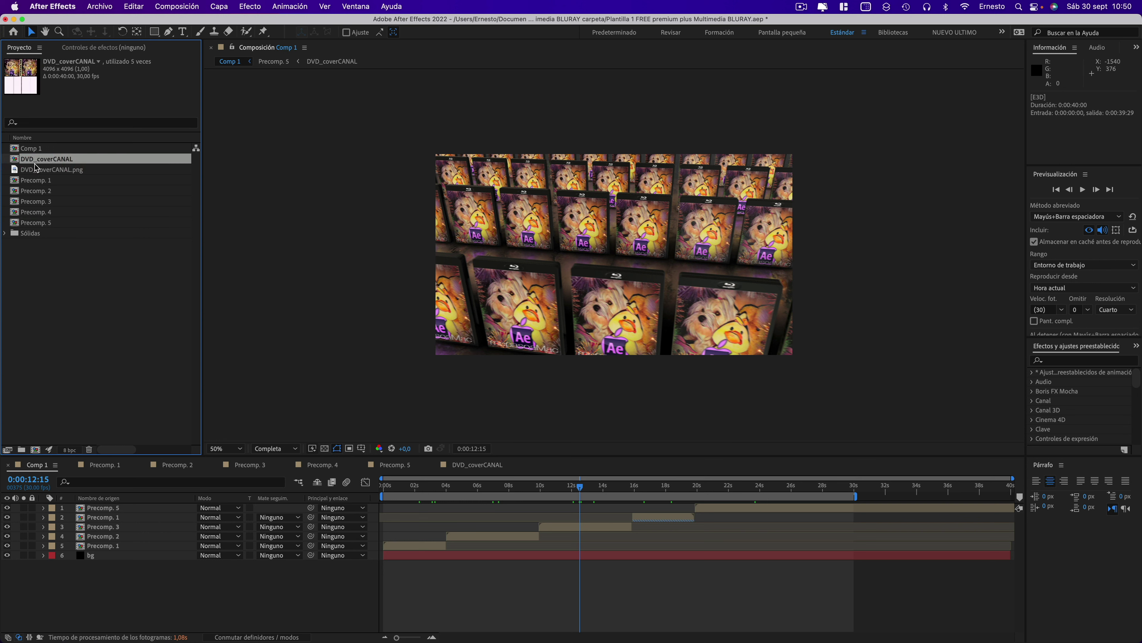
pyautogui.doubleClick(35, 160)
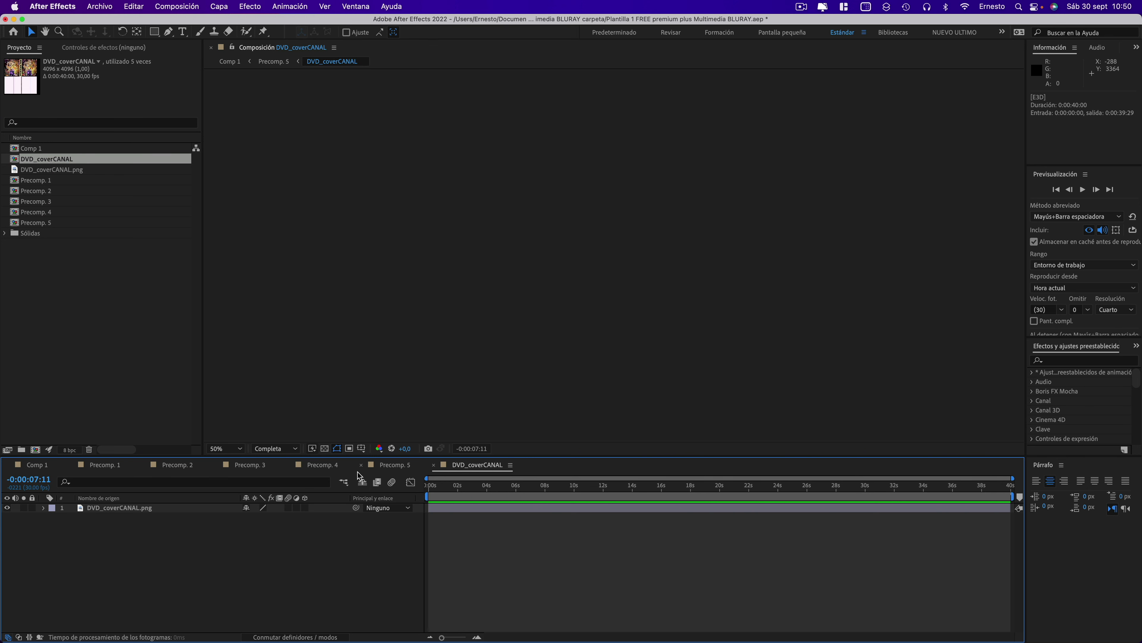
pyautogui.click(113, 507)
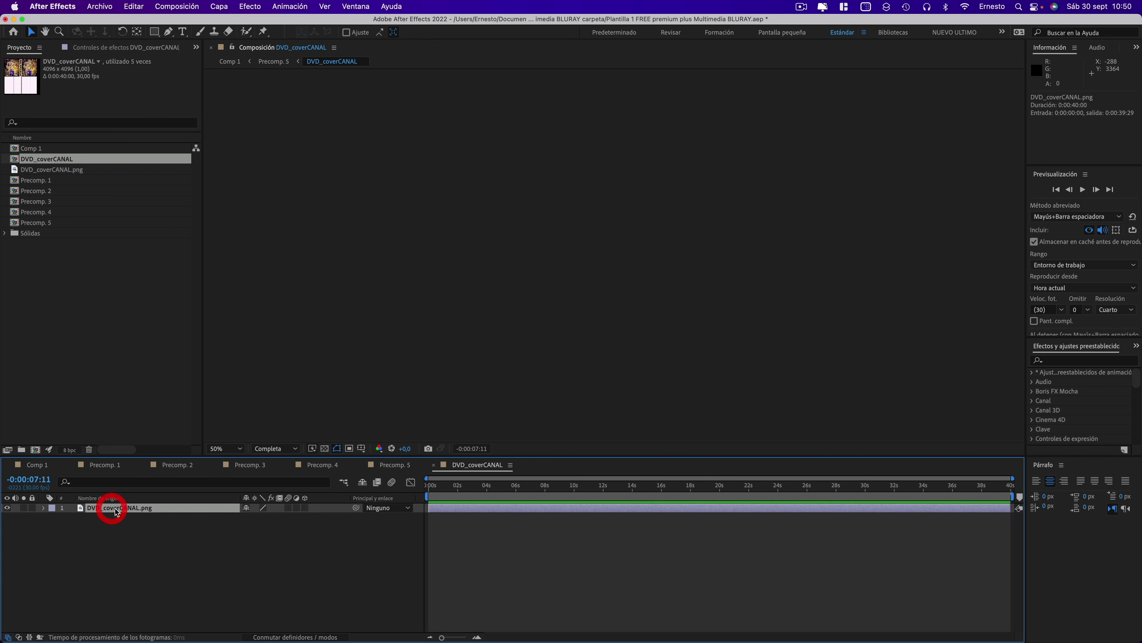
pyautogui.click(449, 488)
pyautogui.scroll(-2, 627, 252)
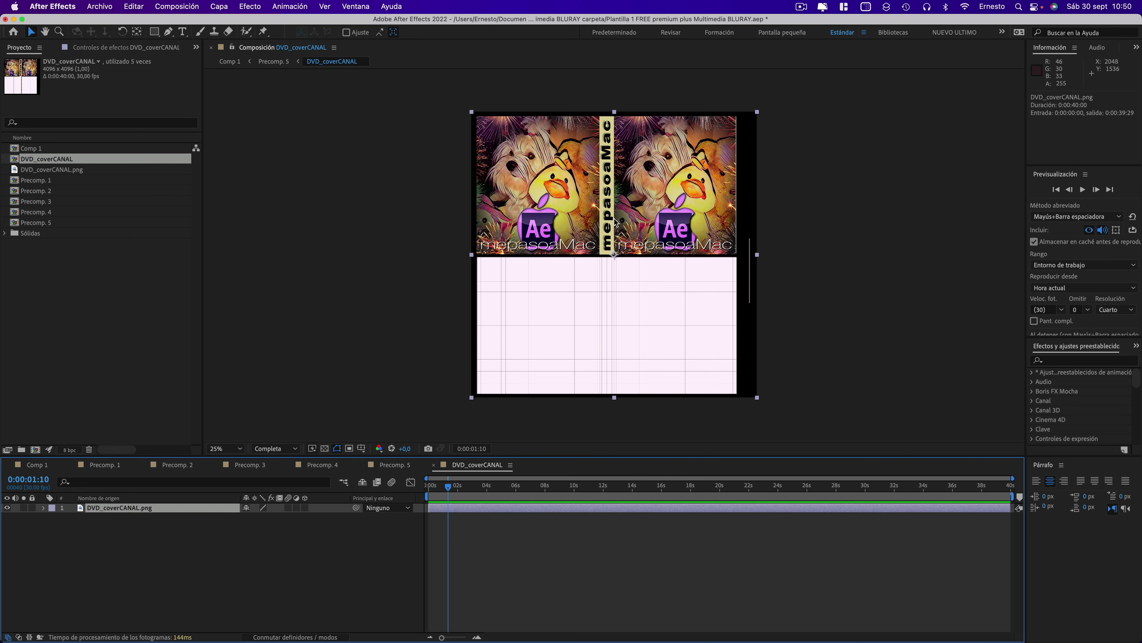
# Import a single file via Archivo > Importar > Archivo and pick daisy-144677.jpg
pyautogui.click(97, 7)
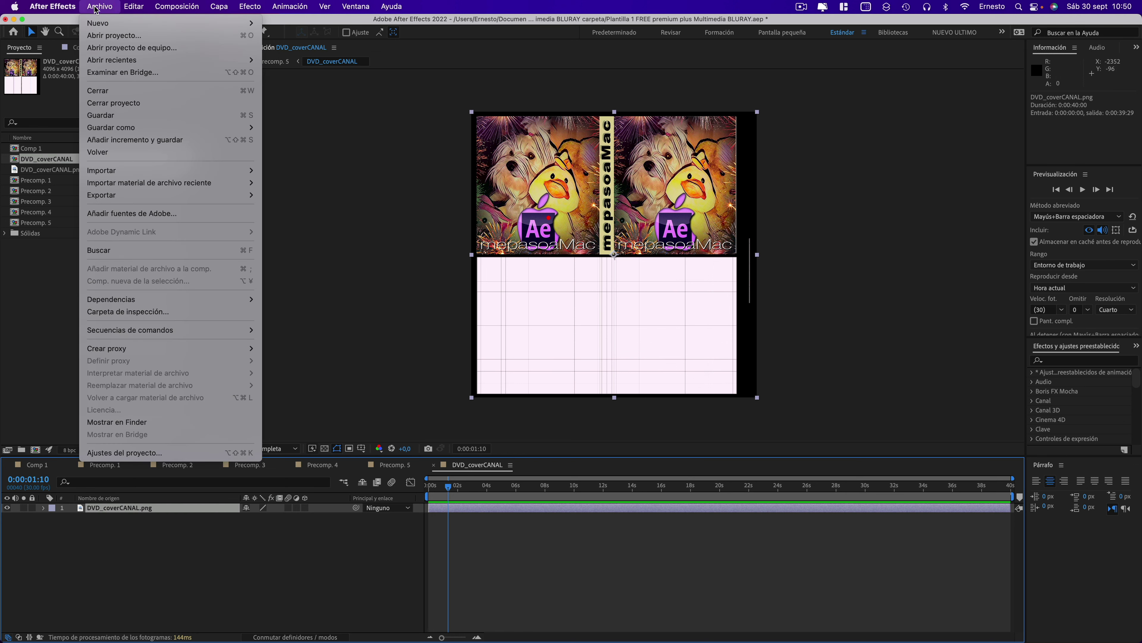
pyautogui.moveTo(125, 172)
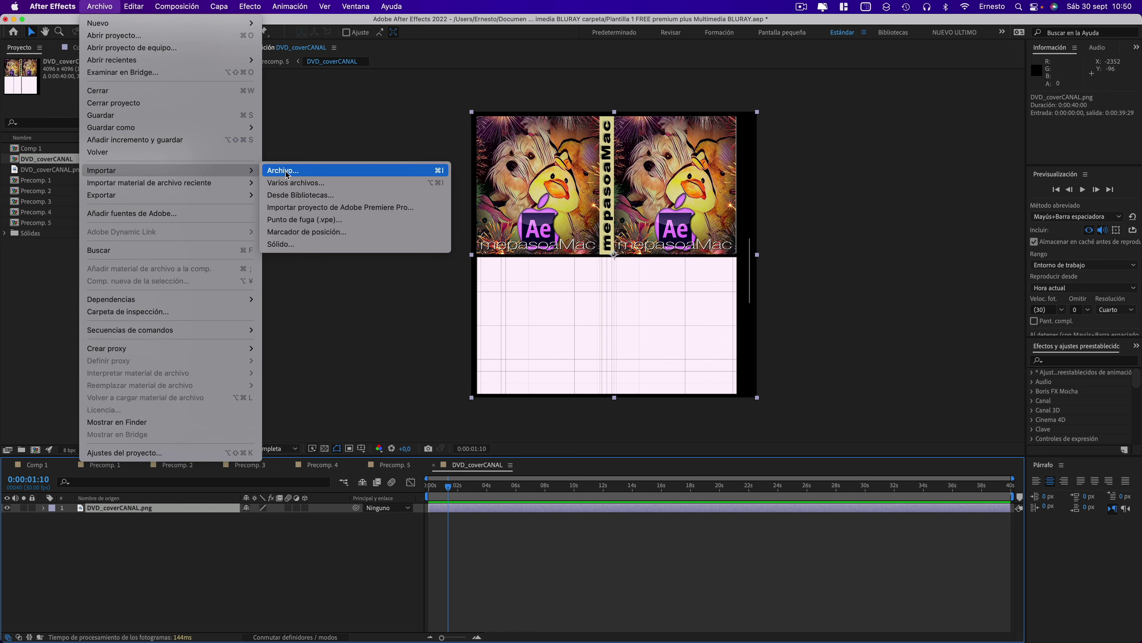
pyautogui.click(279, 171)
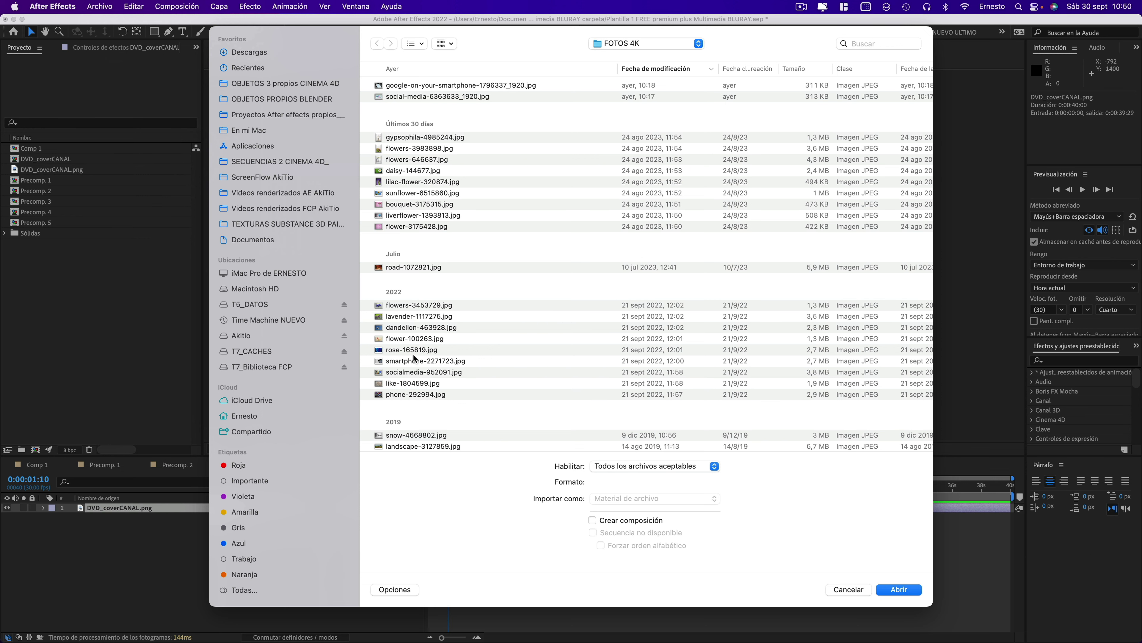
pyautogui.scroll(-3, 413, 355)
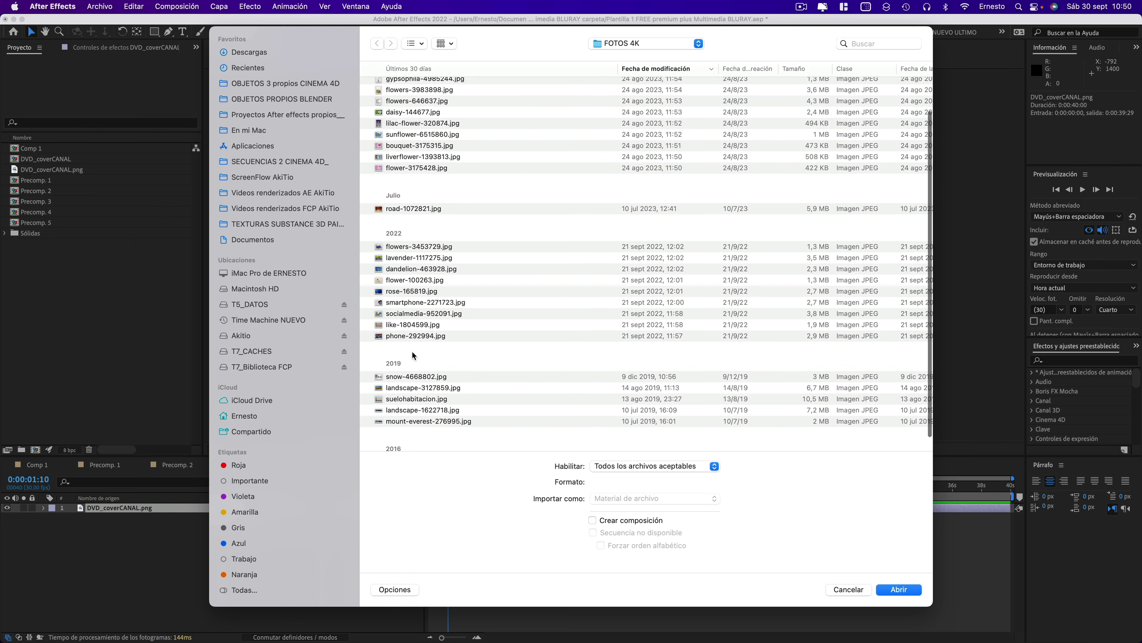
pyautogui.scroll(3, 412, 349)
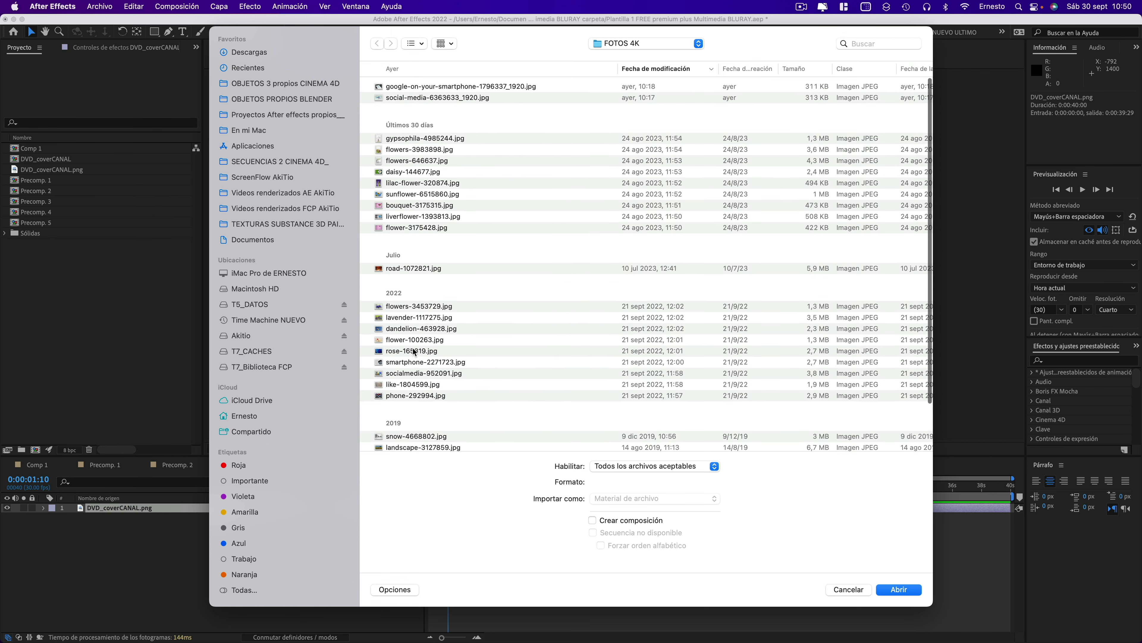
pyautogui.click(400, 171)
# Add daisy-144677.jpg as a layer in the cover, scaled to about 76% and moved up
pyautogui.click(899, 589)
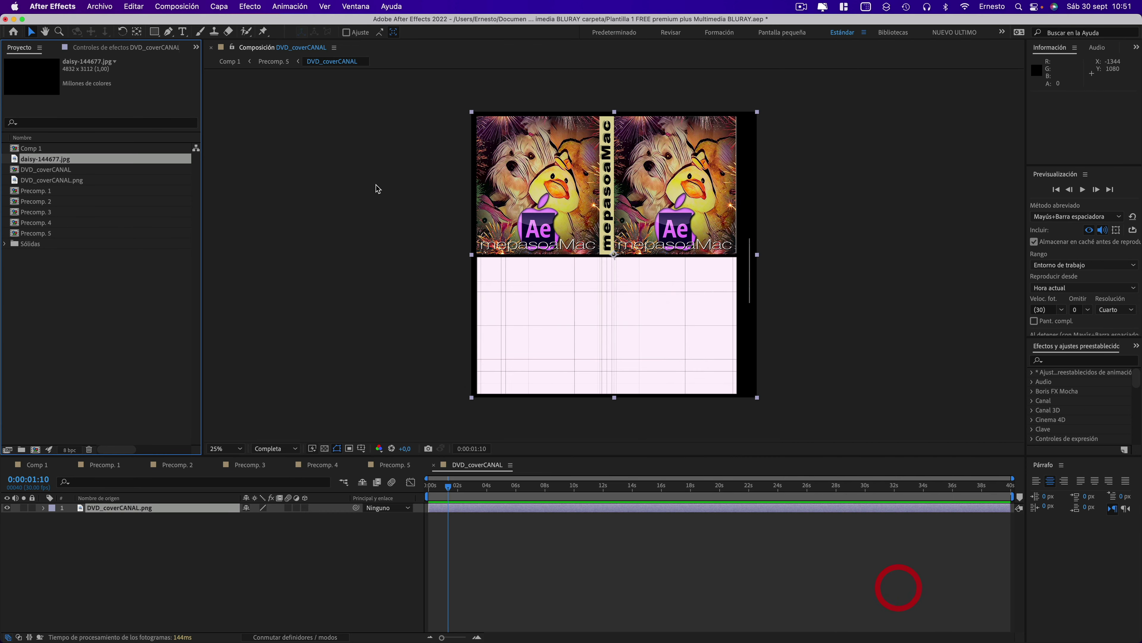
pyautogui.moveTo(69, 163); pyautogui.dragTo(173, 502)
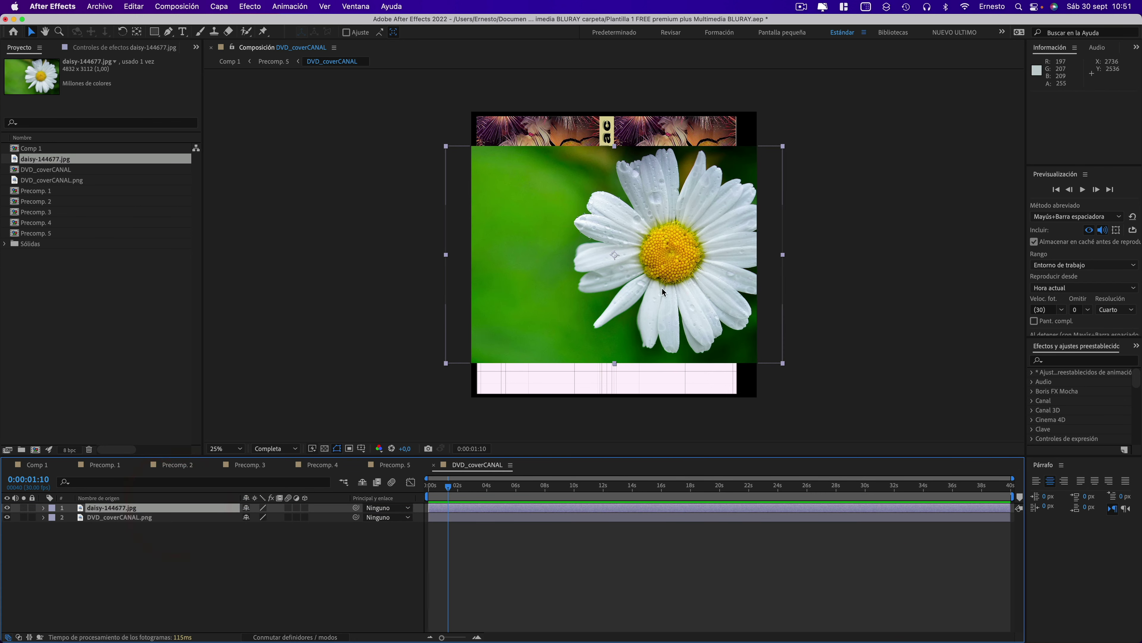
pyautogui.moveTo(684, 321); pyautogui.dragTo(641, 227)
pyautogui.moveTo(756, 87); pyautogui.dragTo(717, 117)
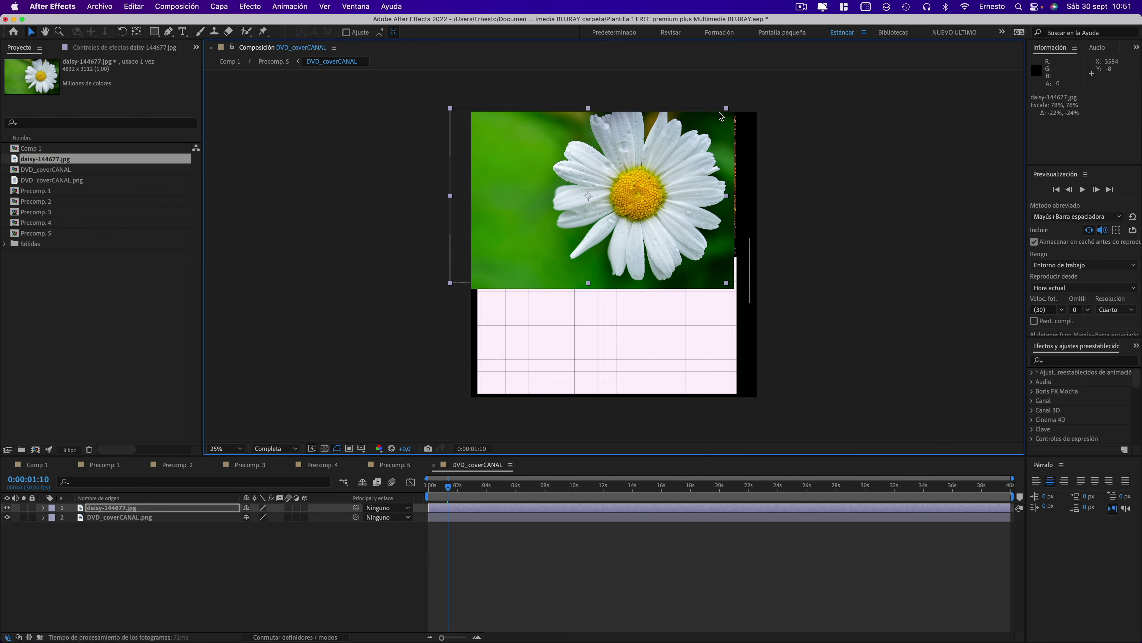
pyautogui.moveTo(666, 171); pyautogui.dragTo(695, 159)
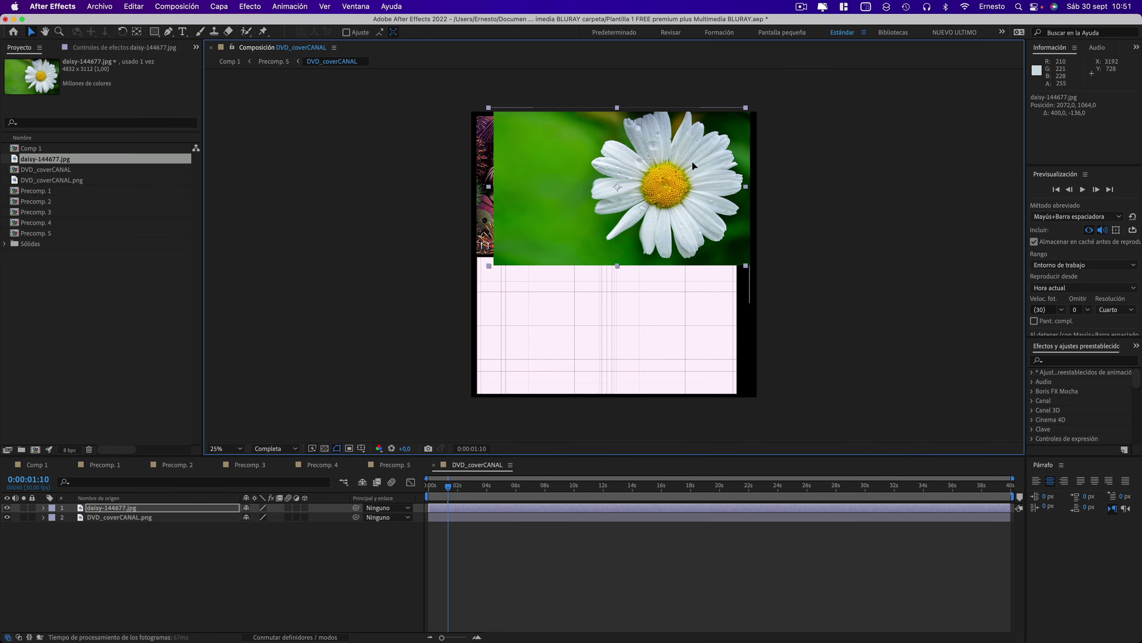
# Fine-tune the daisy layer to about 82%, fitting it over the cover's top half
pyautogui.click(744, 107)
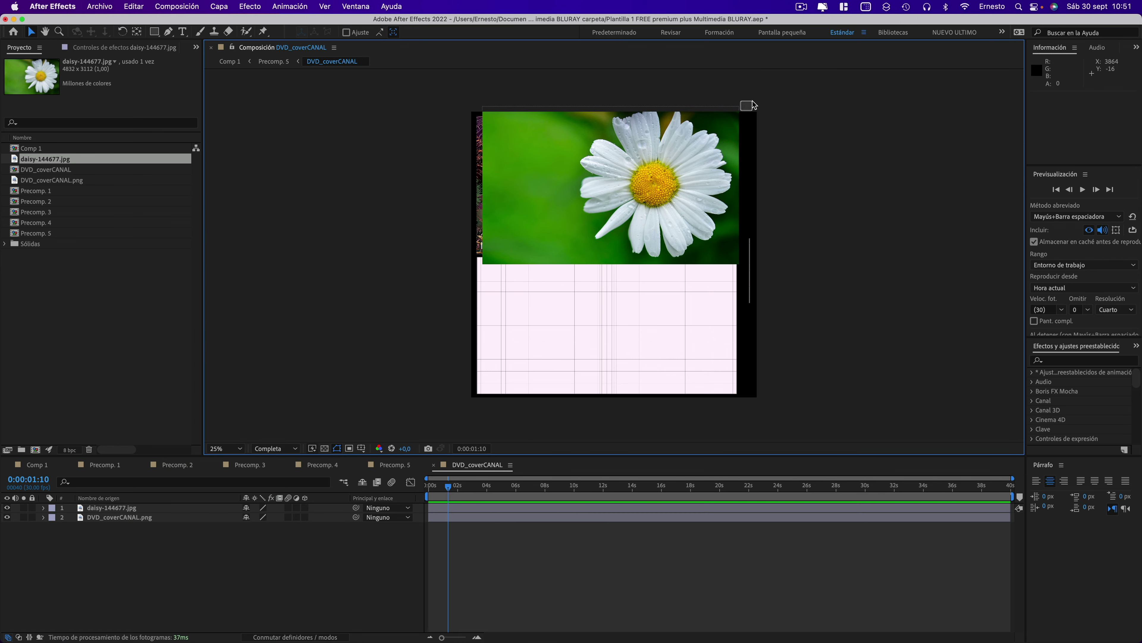
pyautogui.moveTo(738, 106)
pyautogui.mouseDown()
pyautogui.moveTo(750, 106)
pyautogui.moveTo(739, 104)
pyautogui.mouseUp()
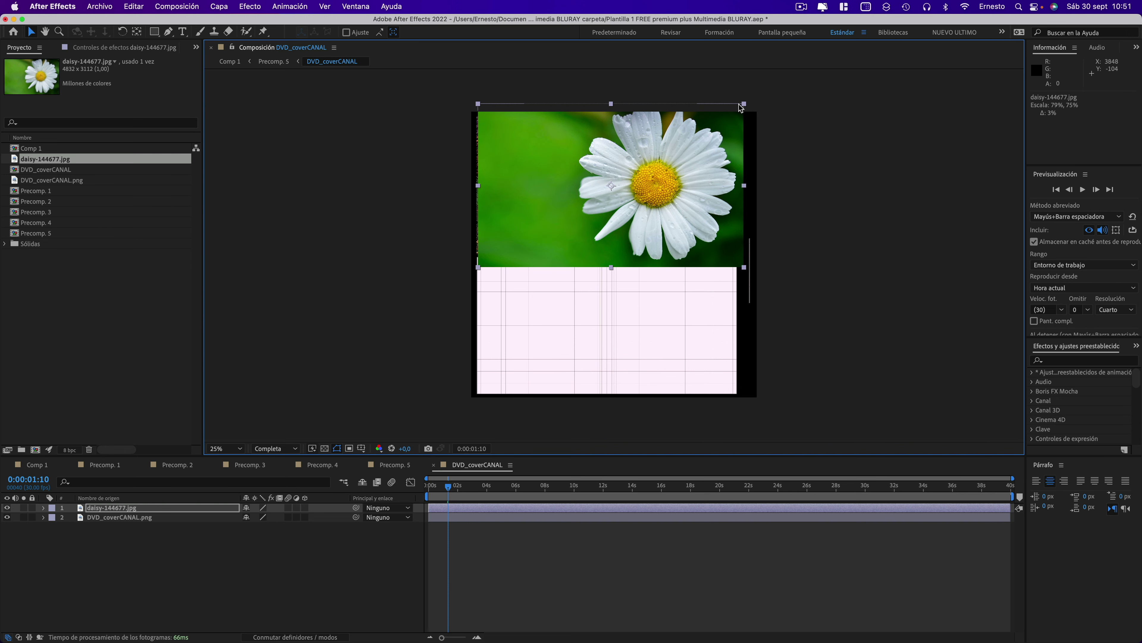
pyautogui.moveTo(736, 185)
pyautogui.mouseDown()
pyautogui.moveTo(652, 282)
pyautogui.moveTo(766, 239)
pyautogui.moveTo(714, 163)
pyautogui.mouseUp()
pyautogui.click(324, 448)
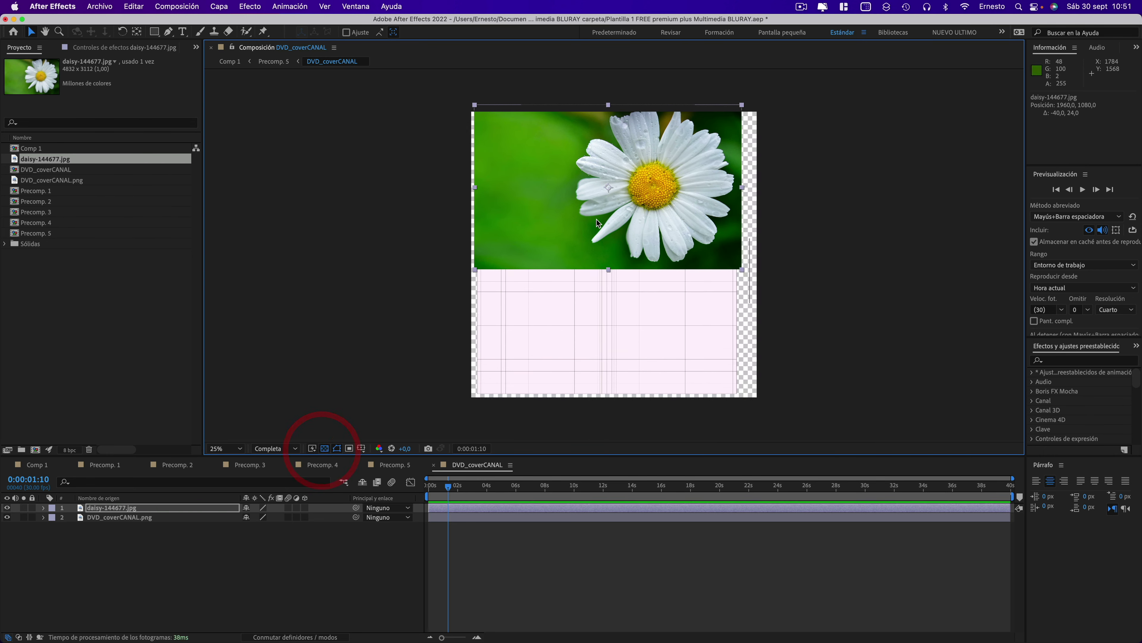
pyautogui.moveTo(597, 220)
pyautogui.mouseDown()
pyautogui.moveTo(770, 382)
pyautogui.moveTo(598, 217)
pyautogui.mouseUp()
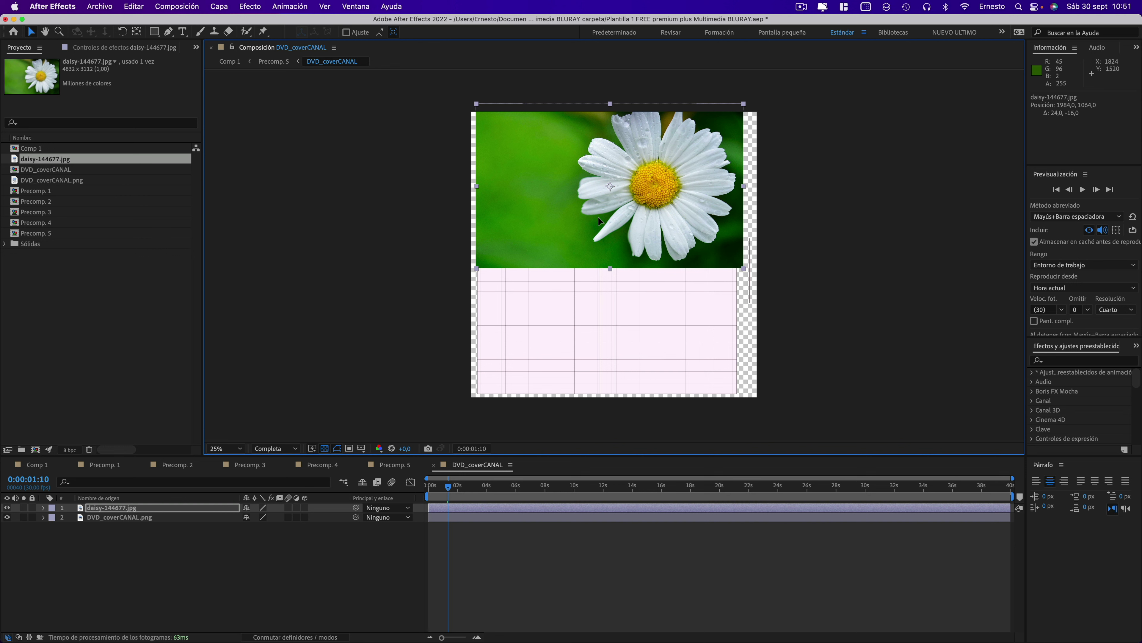
# Switch to Comp 1 and check the daisy-covered cases around 16 seconds
pyautogui.click(40, 465)
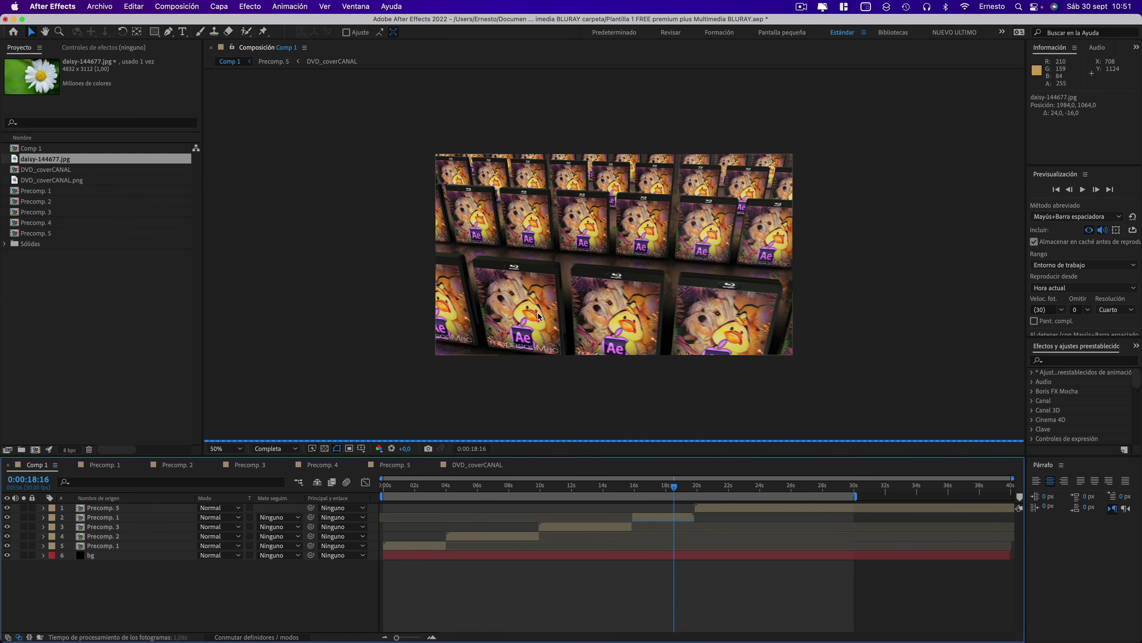
pyautogui.click(642, 487)
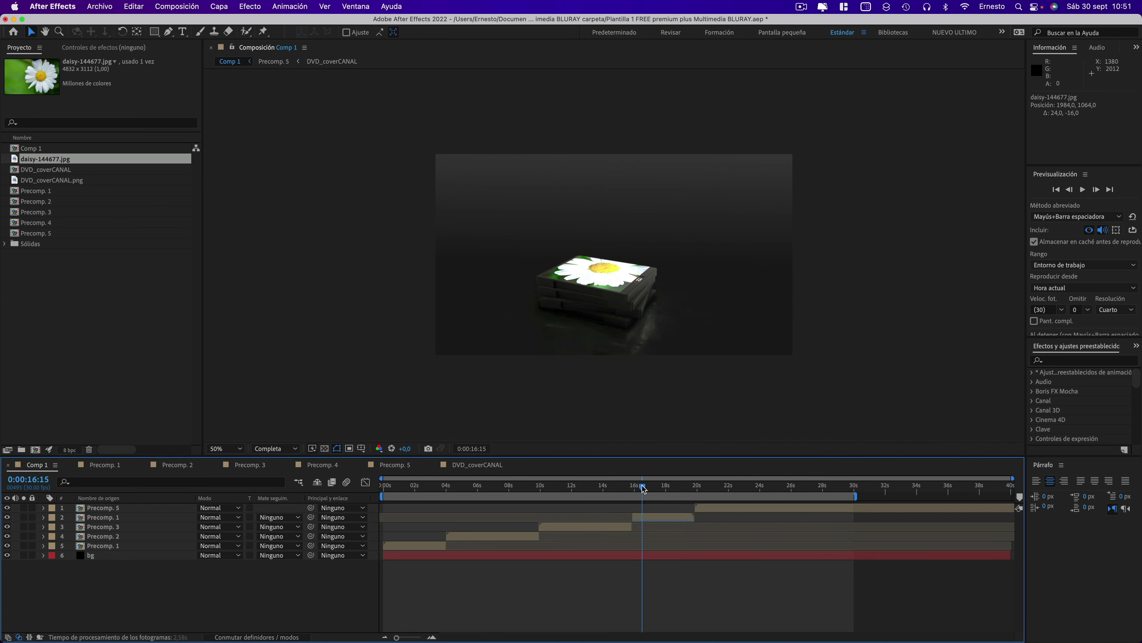
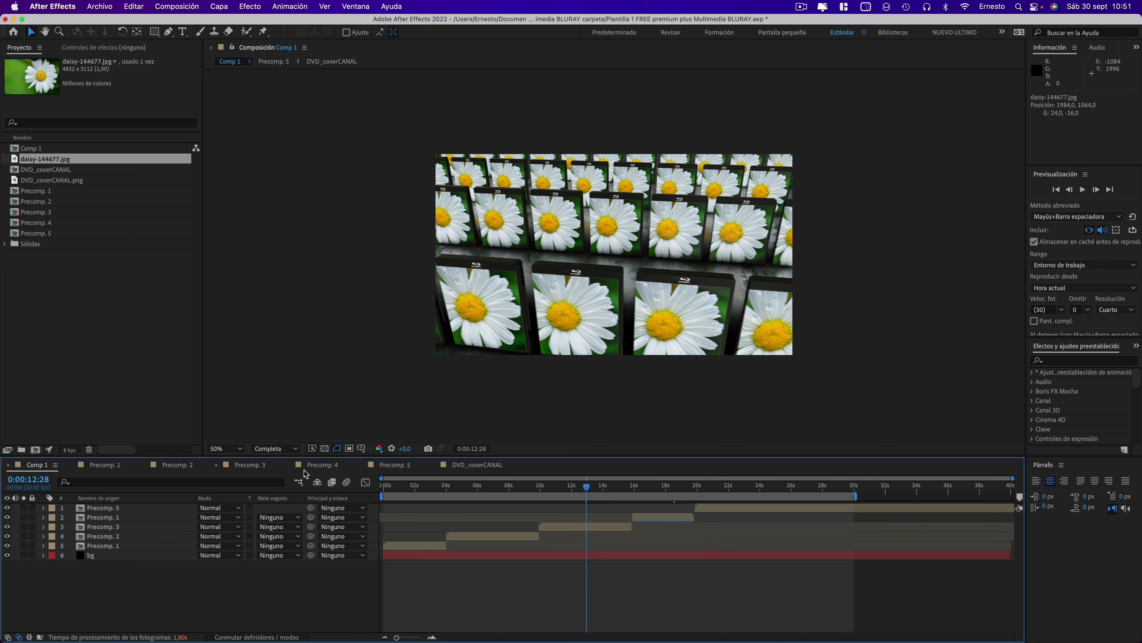
# In DVD_coverCANAL, move the daisy photo up and left onto the upper-left cover area
pyautogui.click(470, 465)
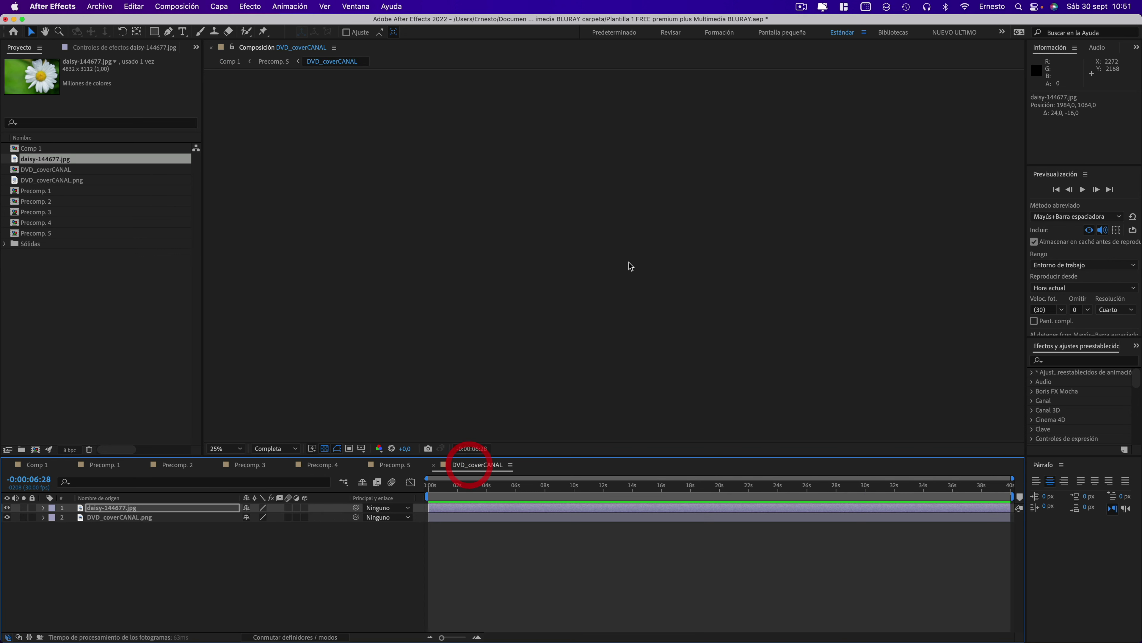
pyautogui.click(104, 510)
pyautogui.click(434, 486)
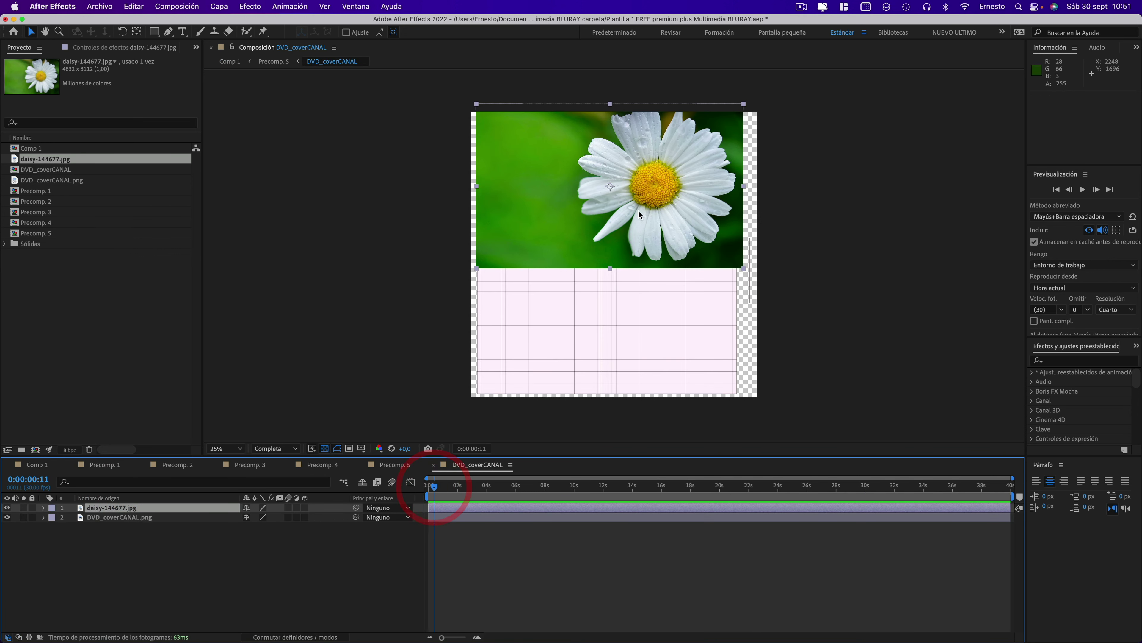
pyautogui.moveTo(639, 211); pyautogui.dragTo(500, 192)
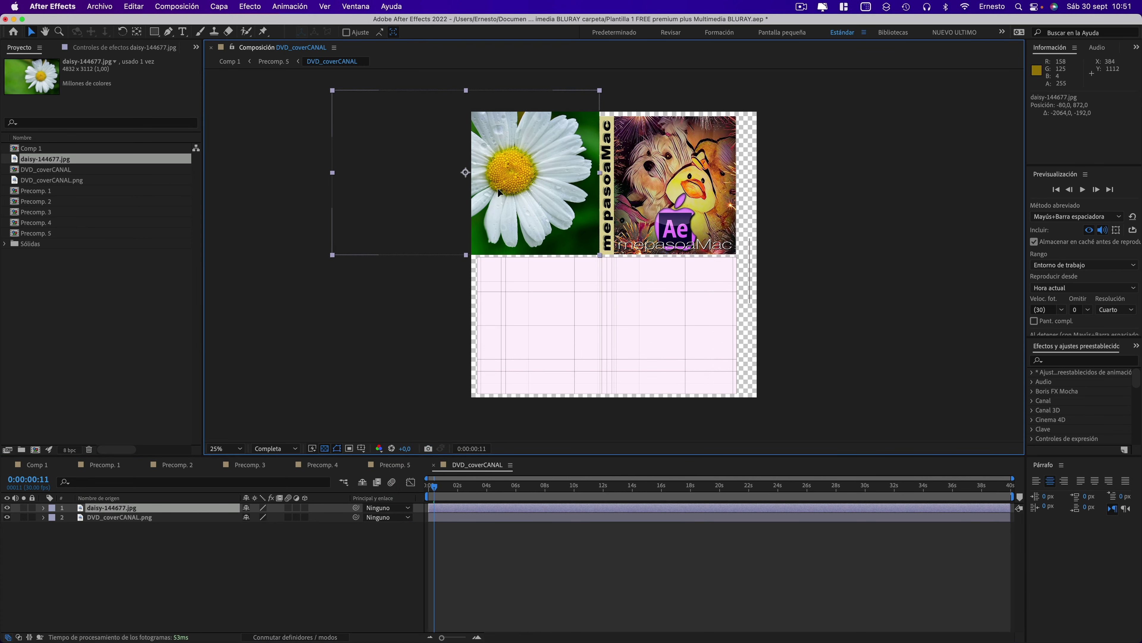
pyautogui.click(245, 395)
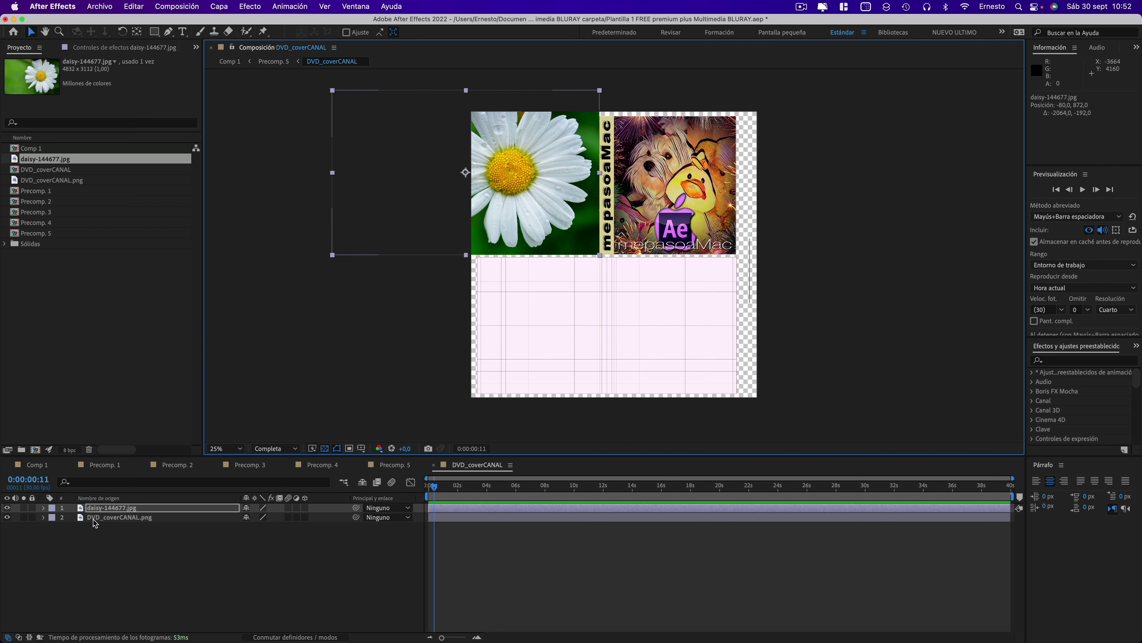
# Duplicate the daisy layer with Cmd+D and position the copy over the top-right cover area
pyautogui.press('super+d')
pyautogui.moveTo(508, 194); pyautogui.dragTo(799, 196)
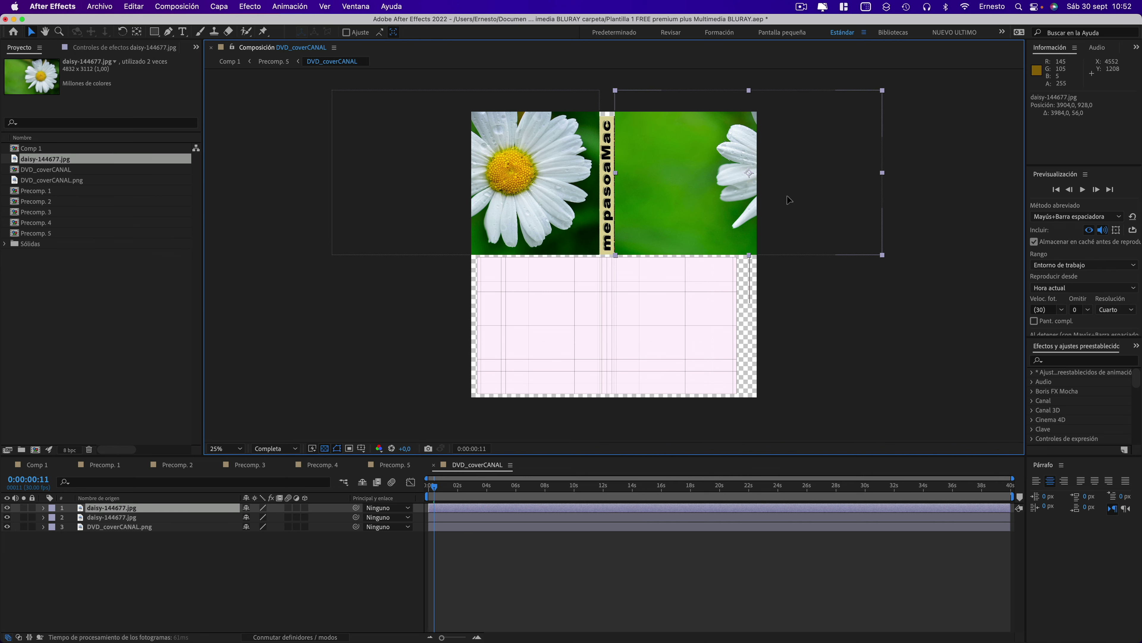
pyautogui.click(785, 200)
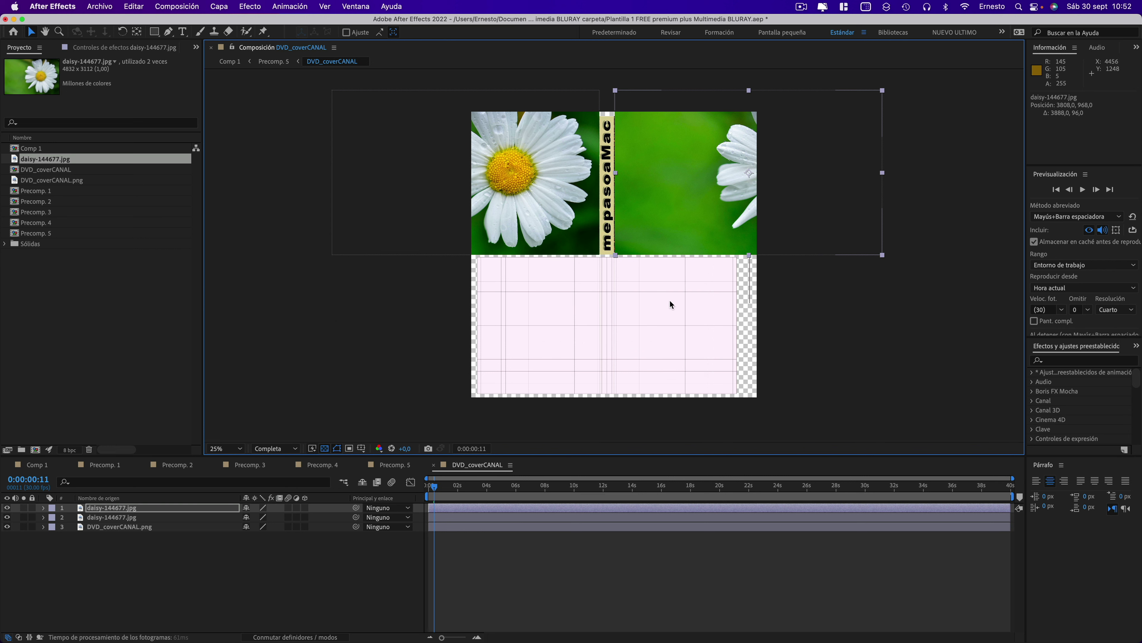
pyautogui.moveTo(737, 192); pyautogui.dragTo(594, 182)
pyautogui.click(816, 301)
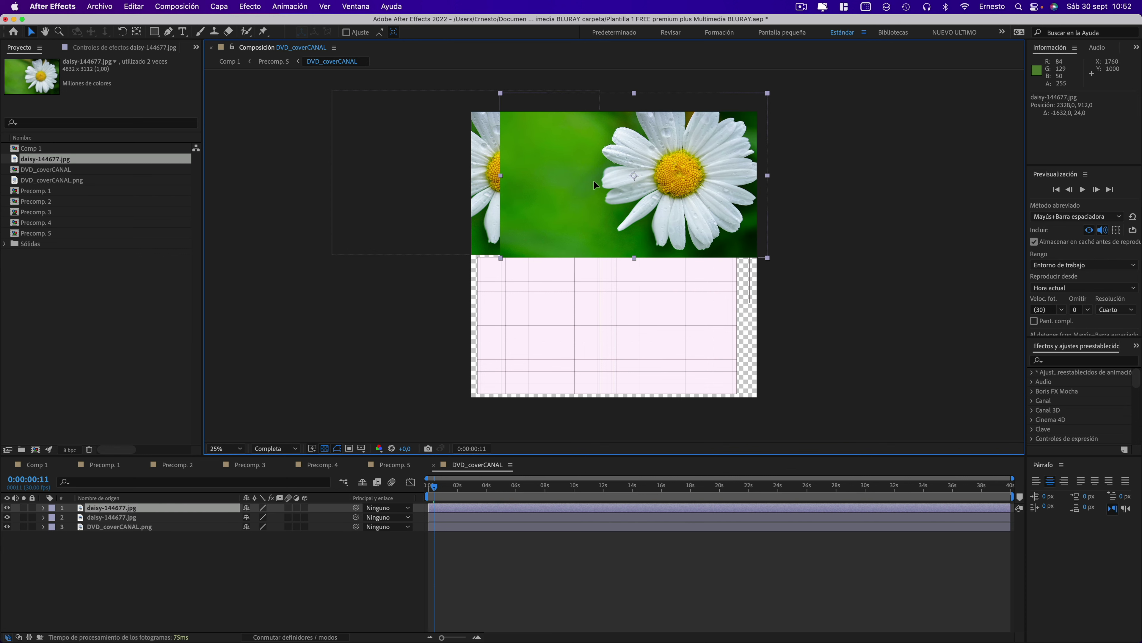
pyautogui.moveTo(625, 222); pyautogui.dragTo(626, 219)
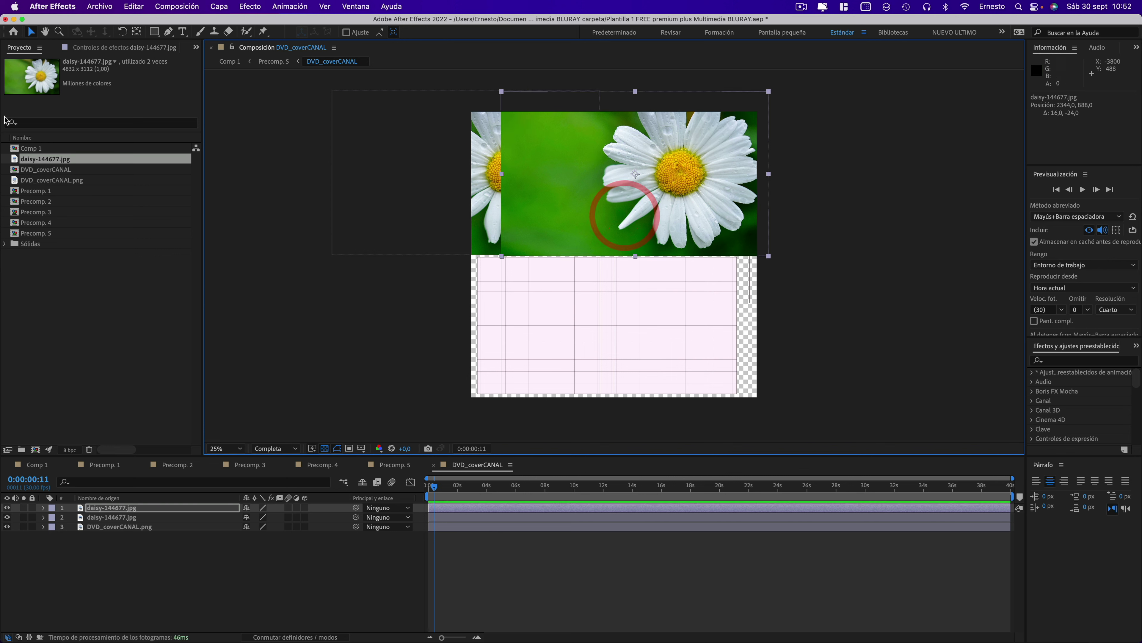
pyautogui.click(155, 32)
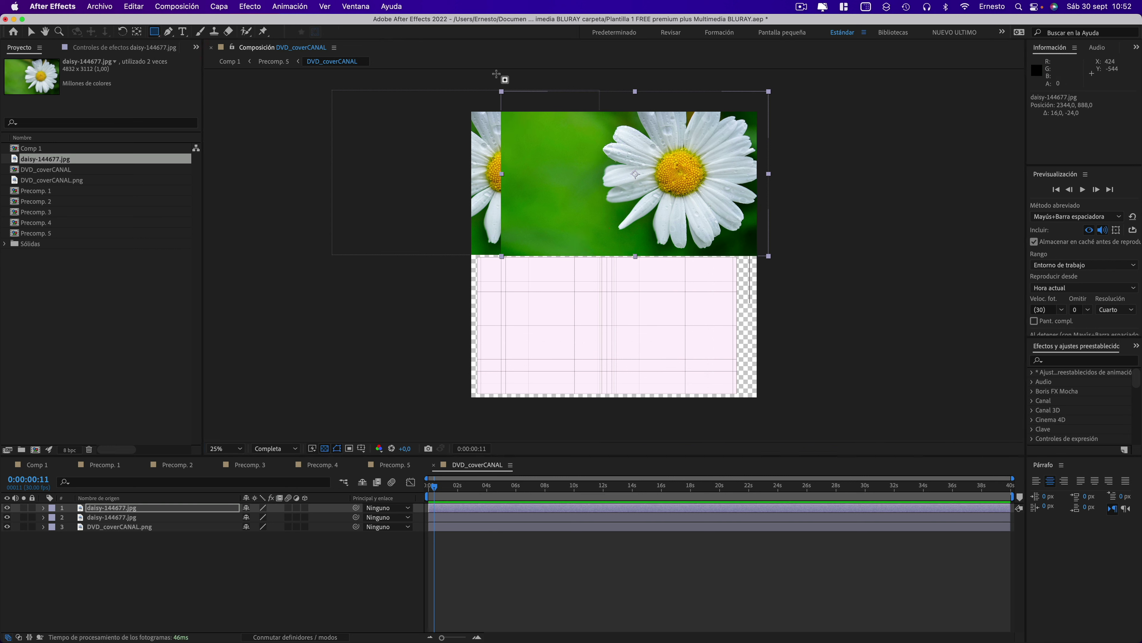
# Draw a rectangular mask over the daisy copy's left half and set it to Invertido
pyautogui.moveTo(483, 73)
pyautogui.mouseDown()
pyautogui.moveTo(624, 227)
pyautogui.moveTo(614, 266)
pyautogui.mouseUp()
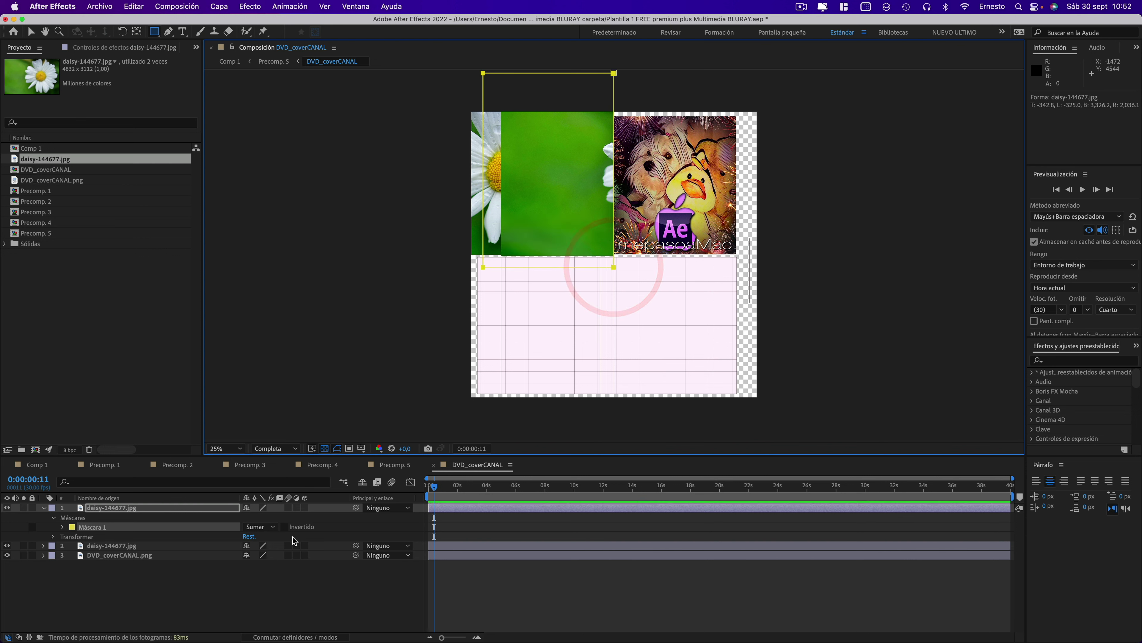
pyautogui.click(284, 528)
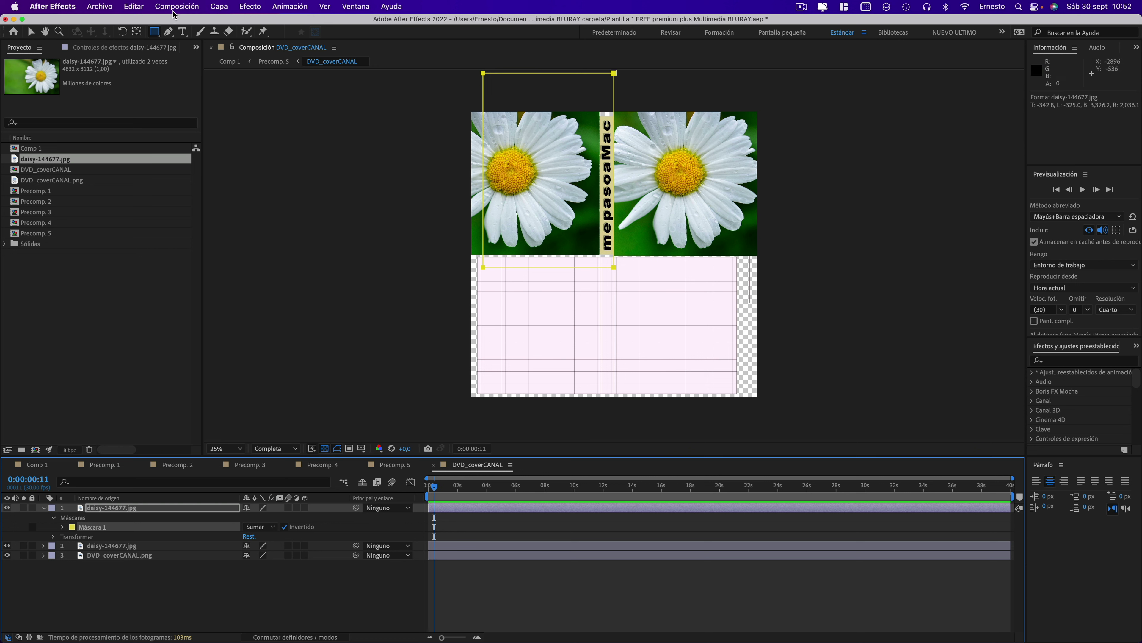
# Create a new light grey solid with colour E1E7F1
pyautogui.click(220, 6)
pyautogui.moveTo(229, 20)
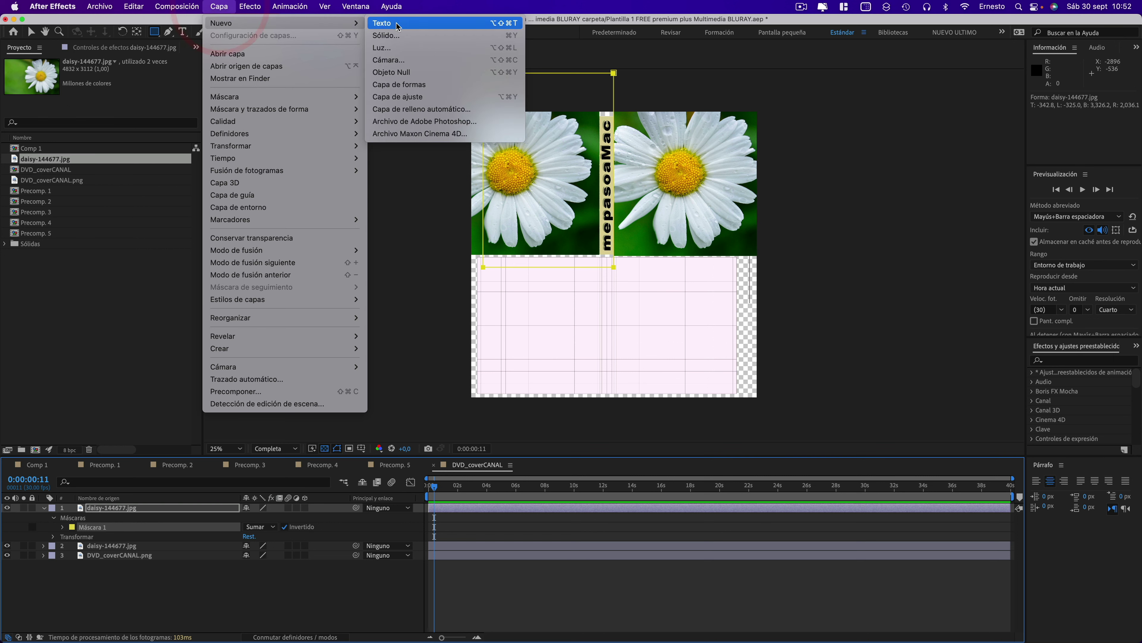
pyautogui.click(389, 34)
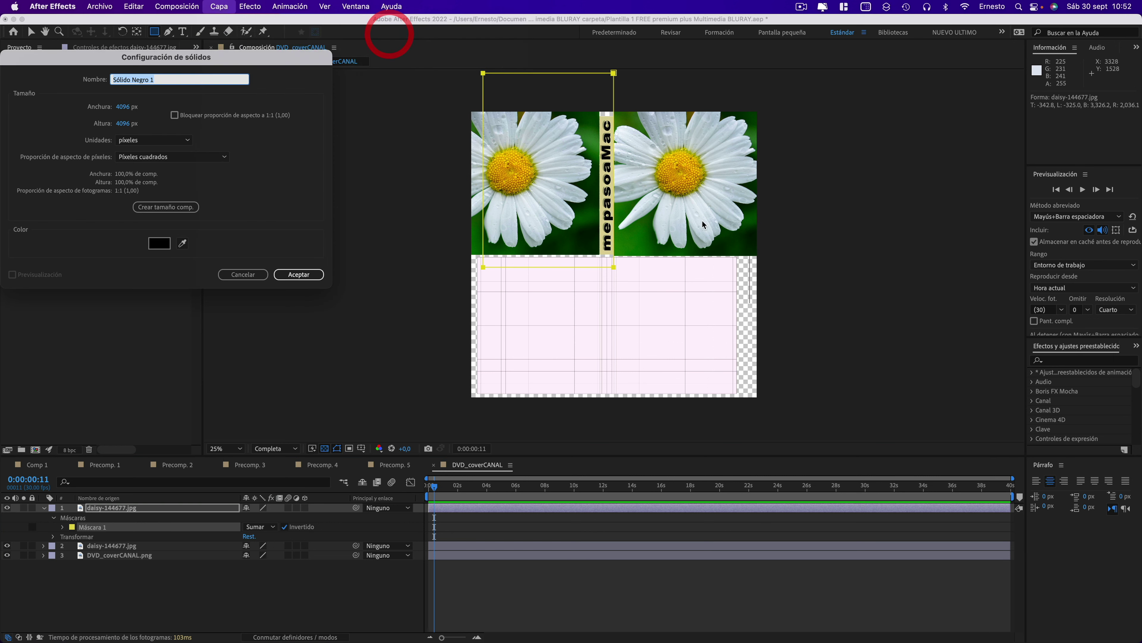
pyautogui.click(157, 245)
pyautogui.write('E1E7F1')
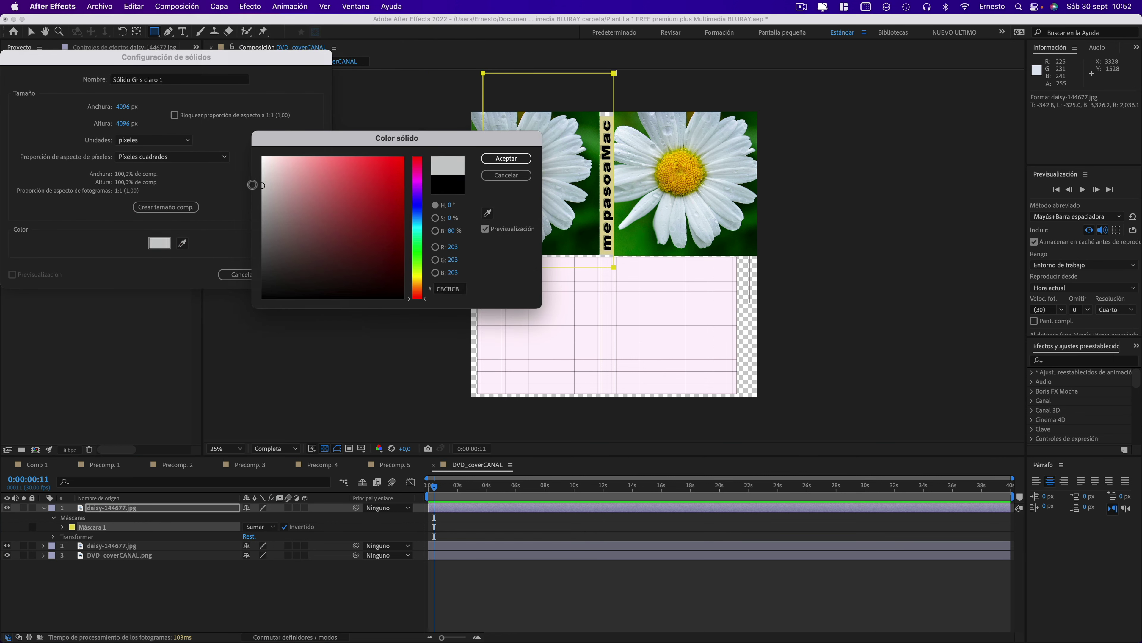
pyautogui.click(506, 158)
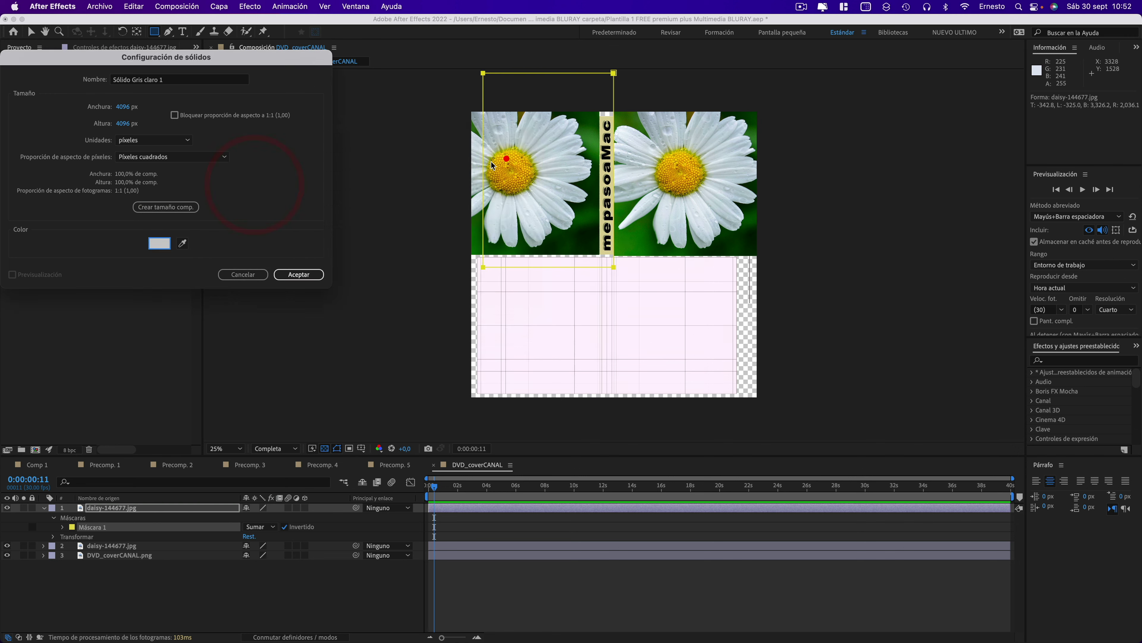
pyautogui.click(297, 275)
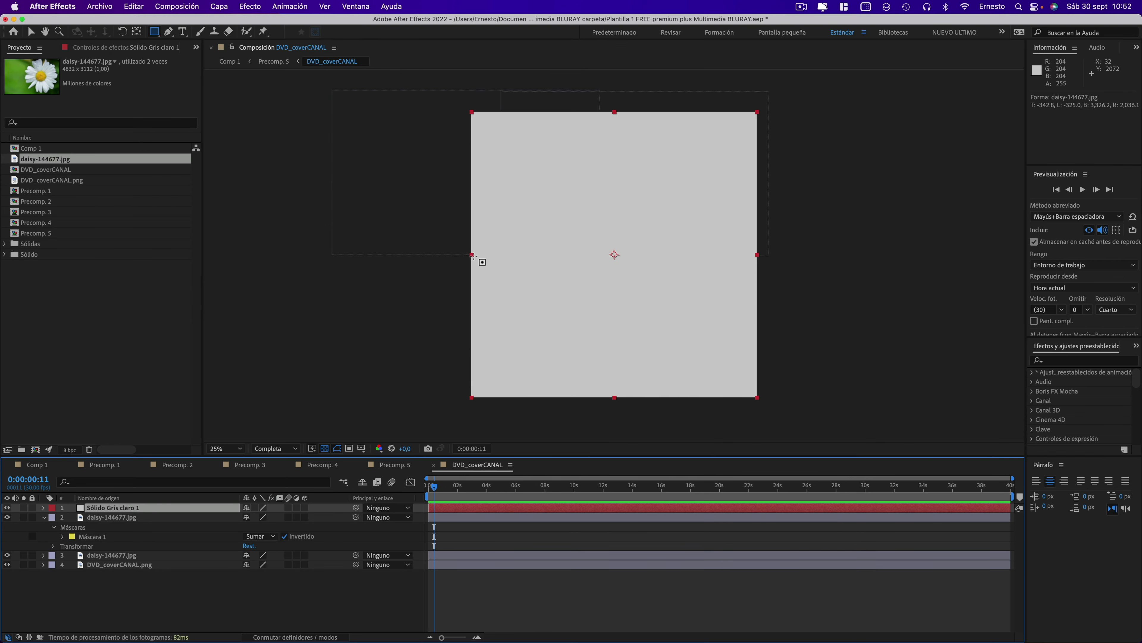
# Squeeze the grey solid into a narrow vertical strip lined up over the spine
pyautogui.moveTo(473, 253); pyautogui.dragTo(495, 255)
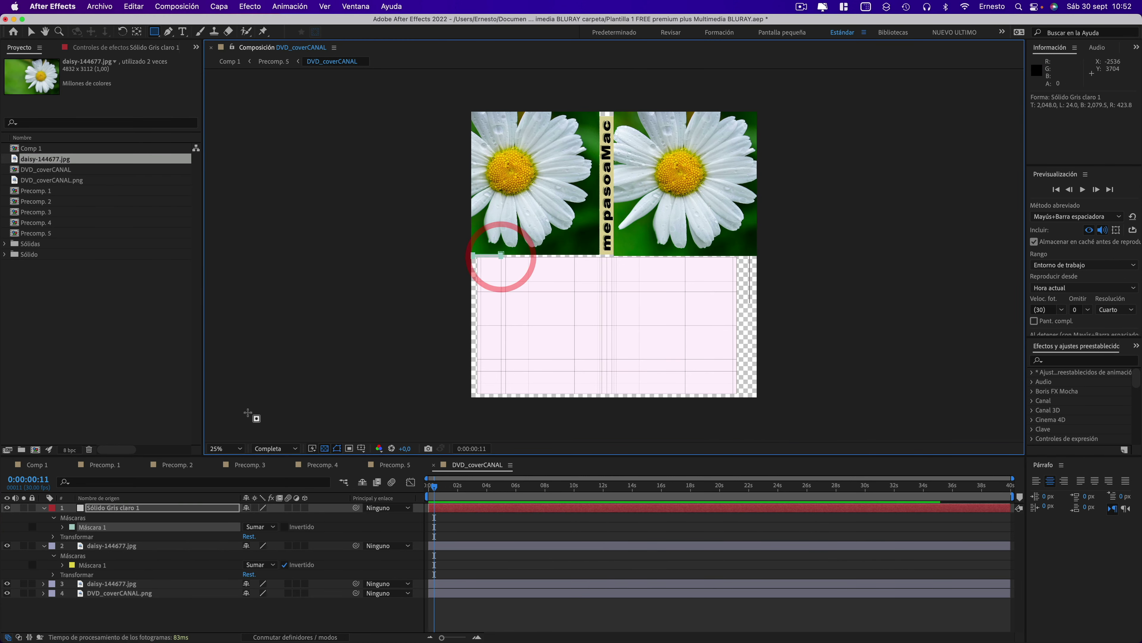
pyautogui.press('super+z')
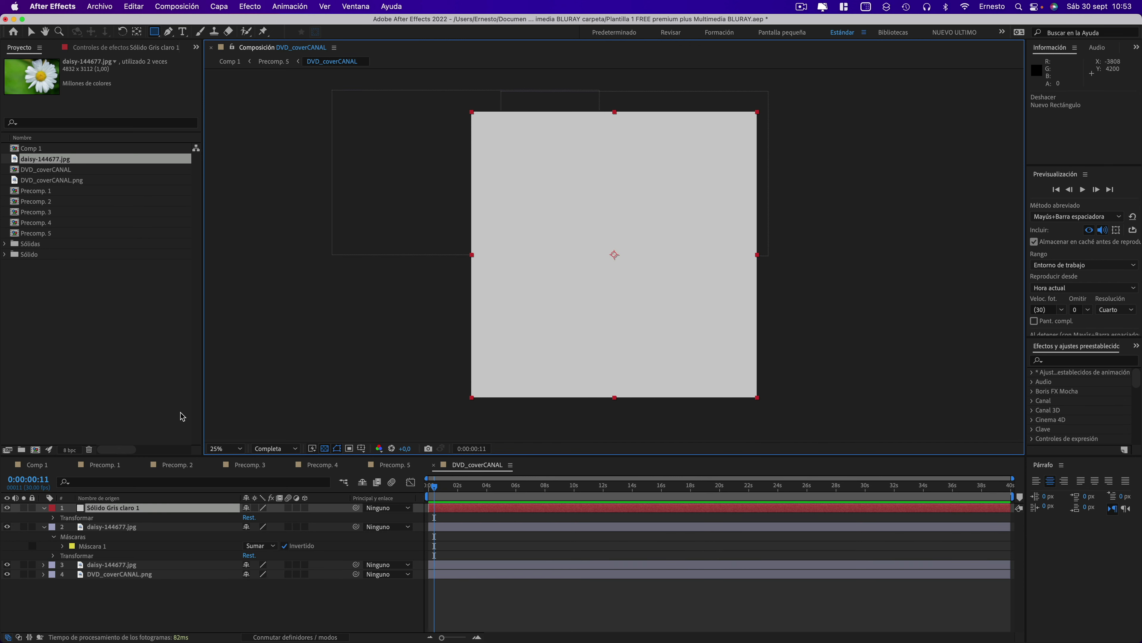
pyautogui.click(29, 33)
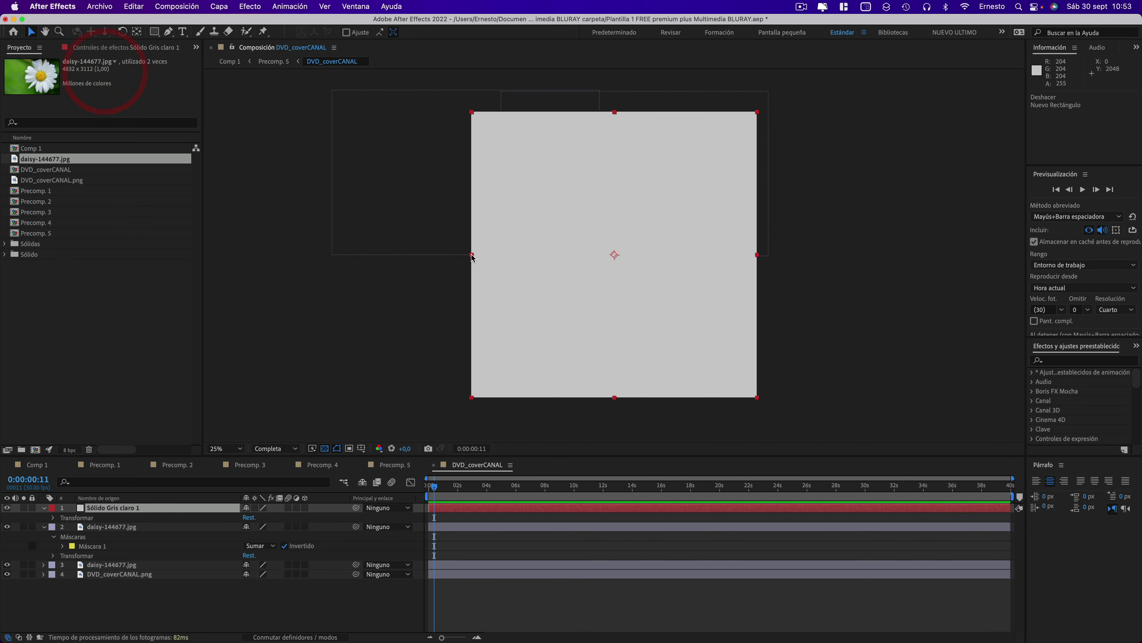
pyautogui.moveTo(471, 255); pyautogui.dragTo(608, 272)
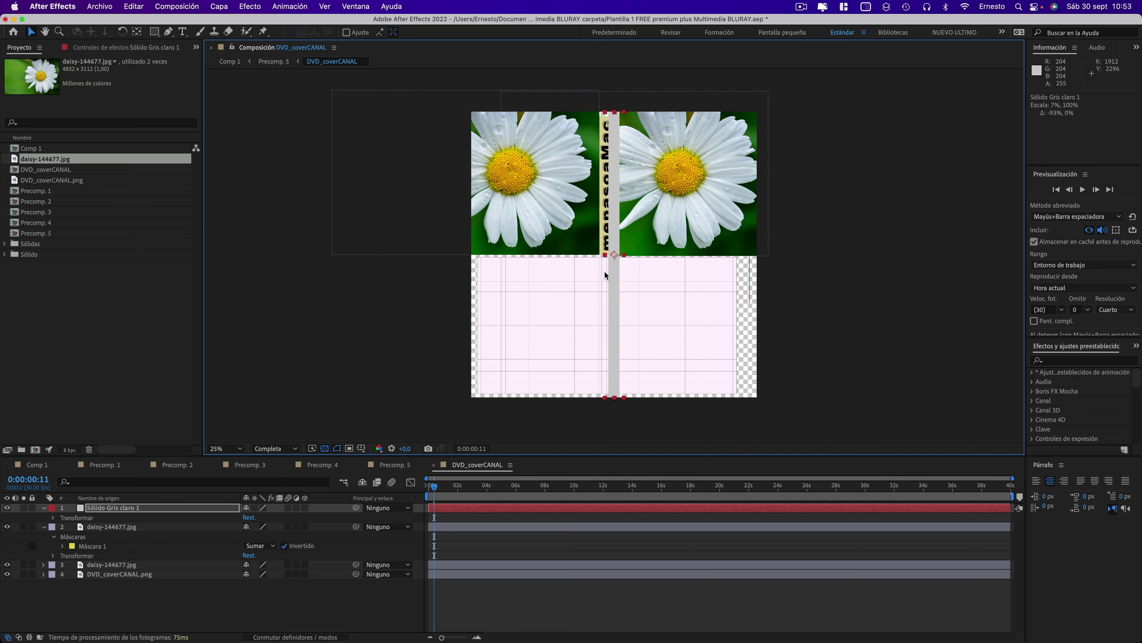
pyautogui.moveTo(609, 272); pyautogui.dragTo(607, 283)
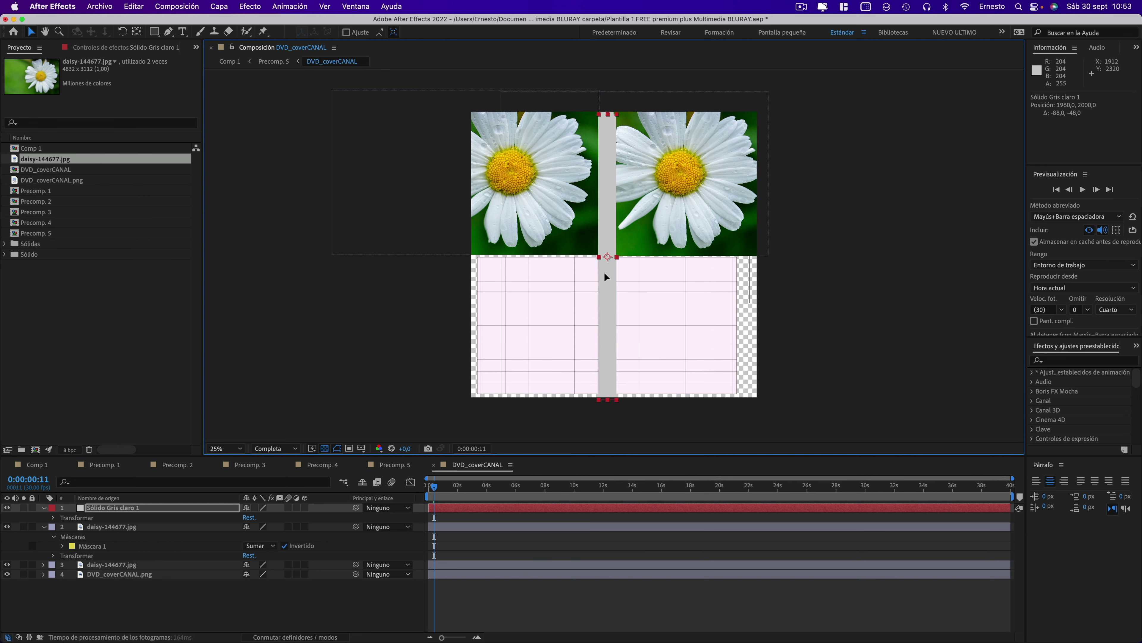
pyautogui.moveTo(604, 280)
pyautogui.mouseDown()
pyautogui.moveTo(602, 254)
pyautogui.moveTo(602, 266)
pyautogui.mouseUp()
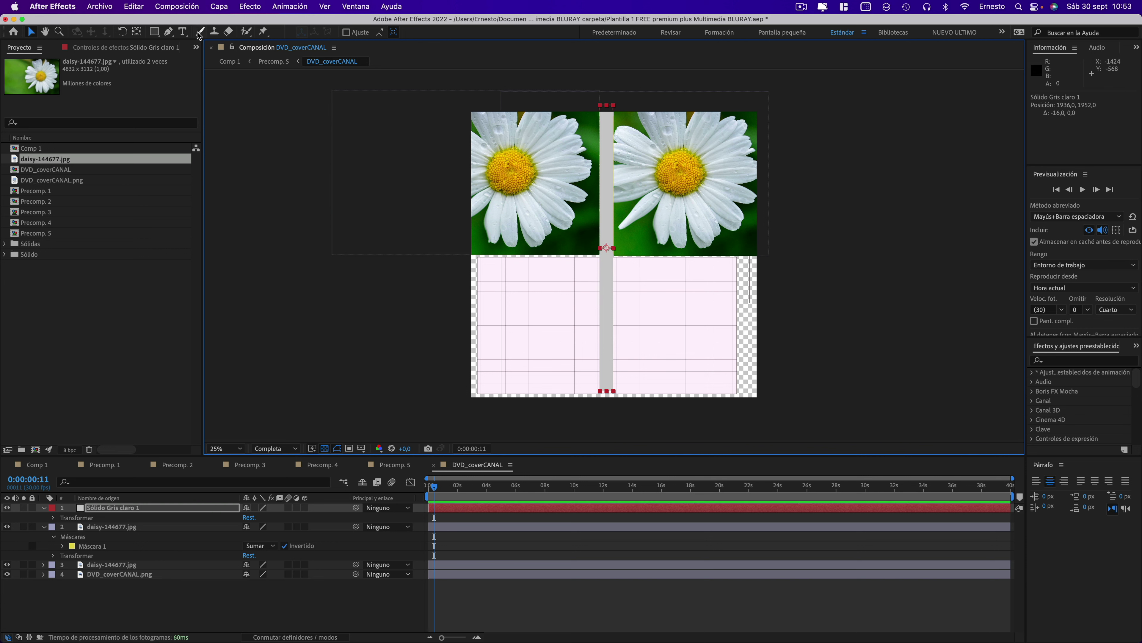
# Add a 'TU TEXTO AQUÍ' text layer on the cover and enlarge it
pyautogui.click(182, 31)
pyautogui.click(546, 284)
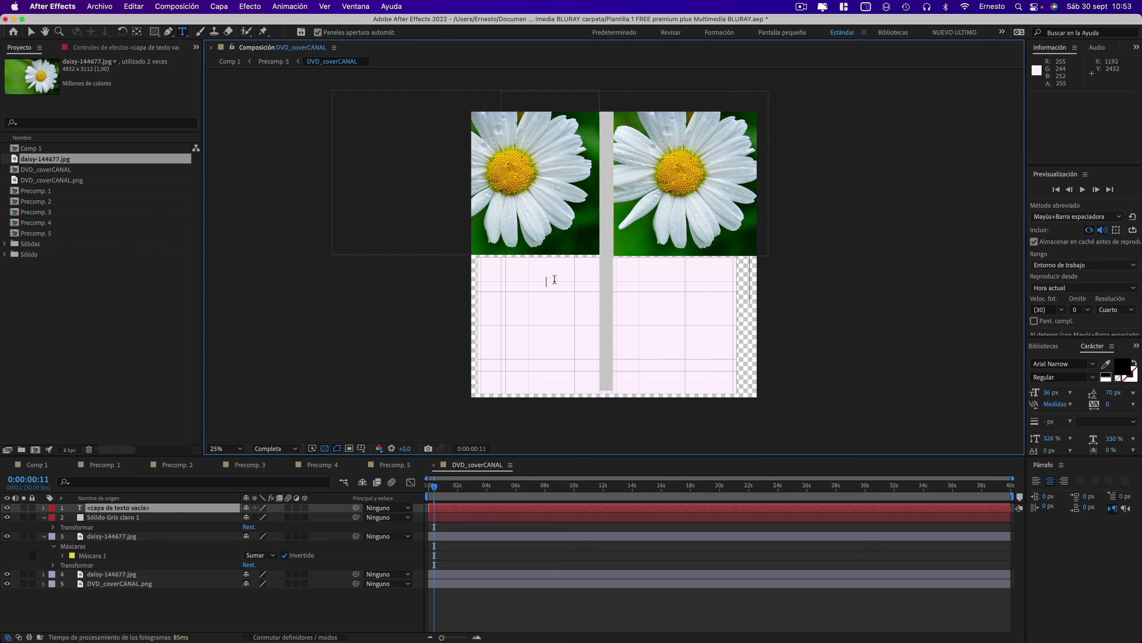
pyautogui.write('TU')
pyautogui.write(' T')
pyautogui.write('ET')
pyautogui.write('XT')
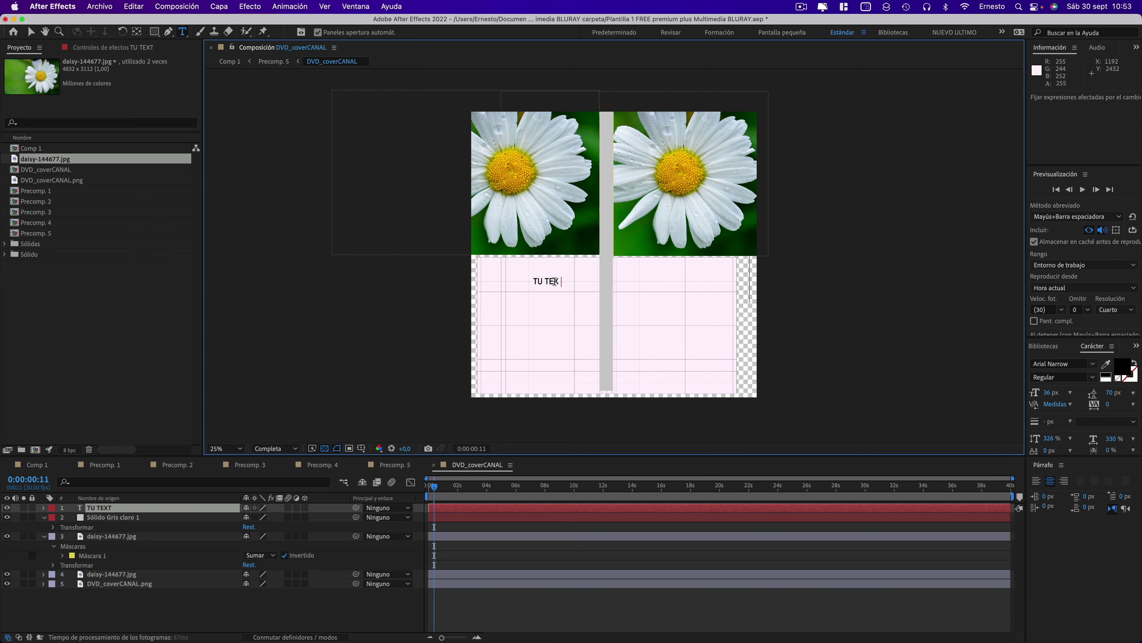
pyautogui.write('O AQUÍ')
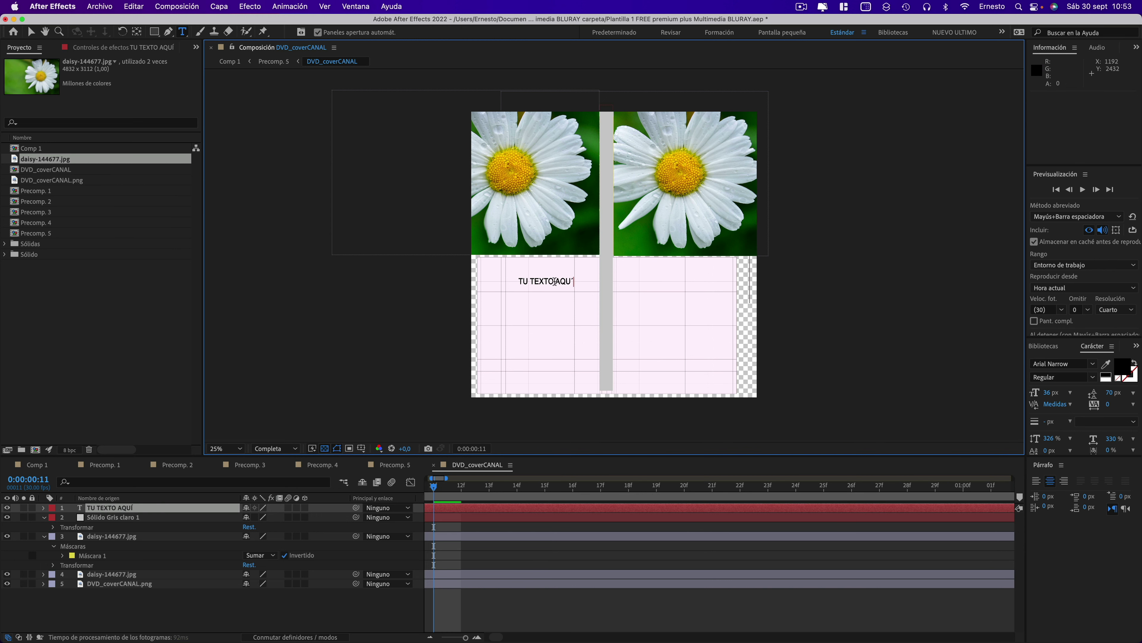
pyautogui.press('super+a')
pyautogui.click(122, 507)
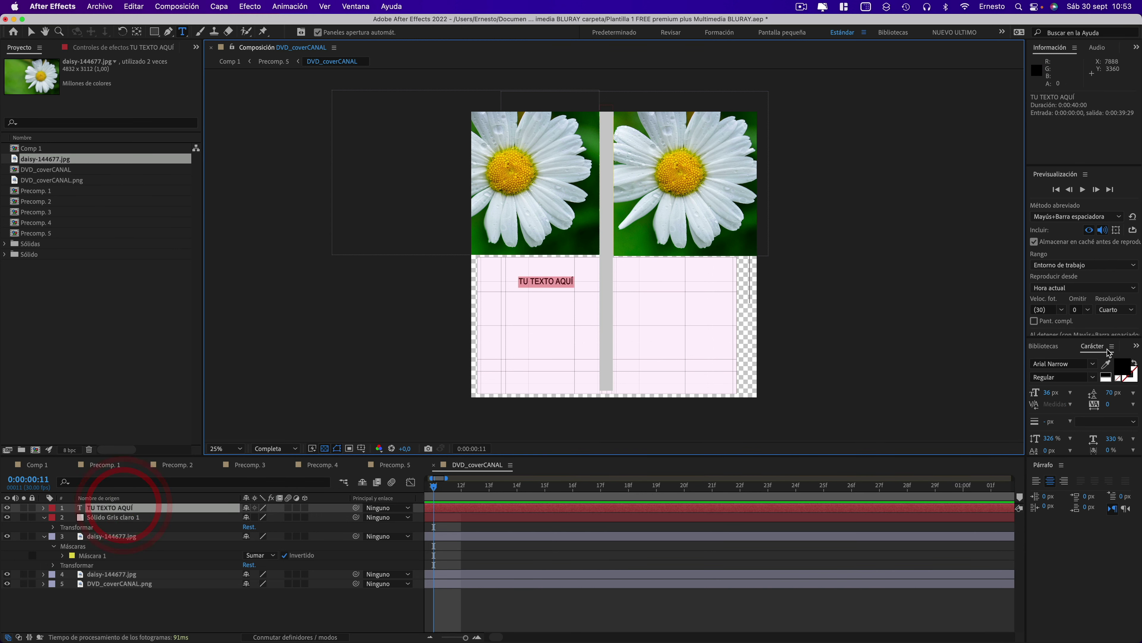
pyautogui.moveTo(1058, 397); pyautogui.dragTo(1056, 396)
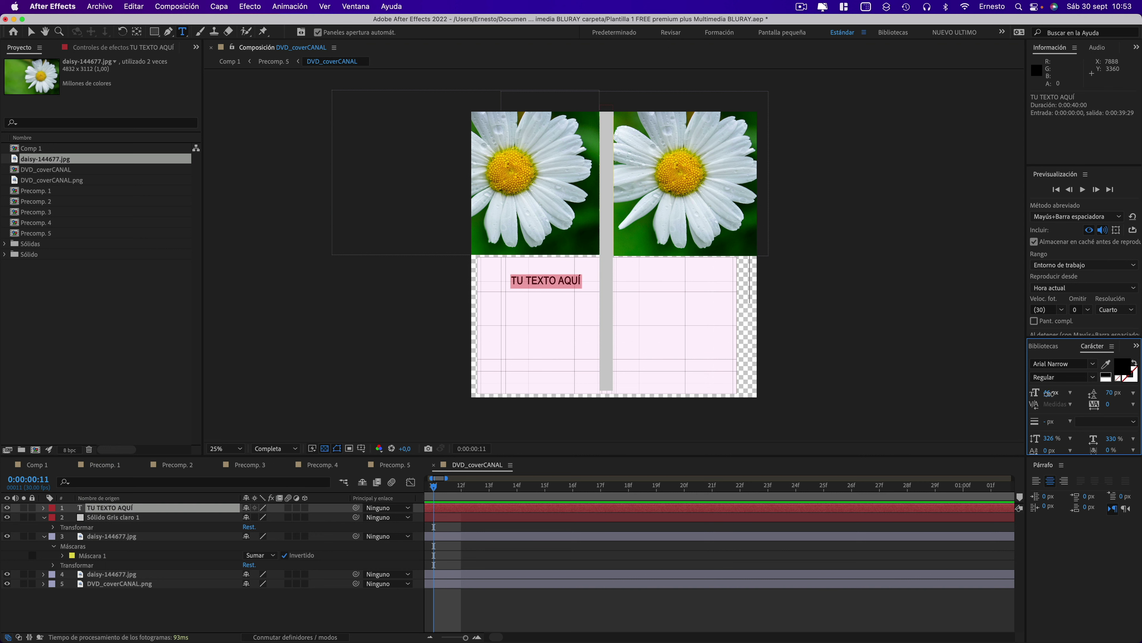
pyautogui.moveTo(1049, 394); pyautogui.dragTo(1049, 396)
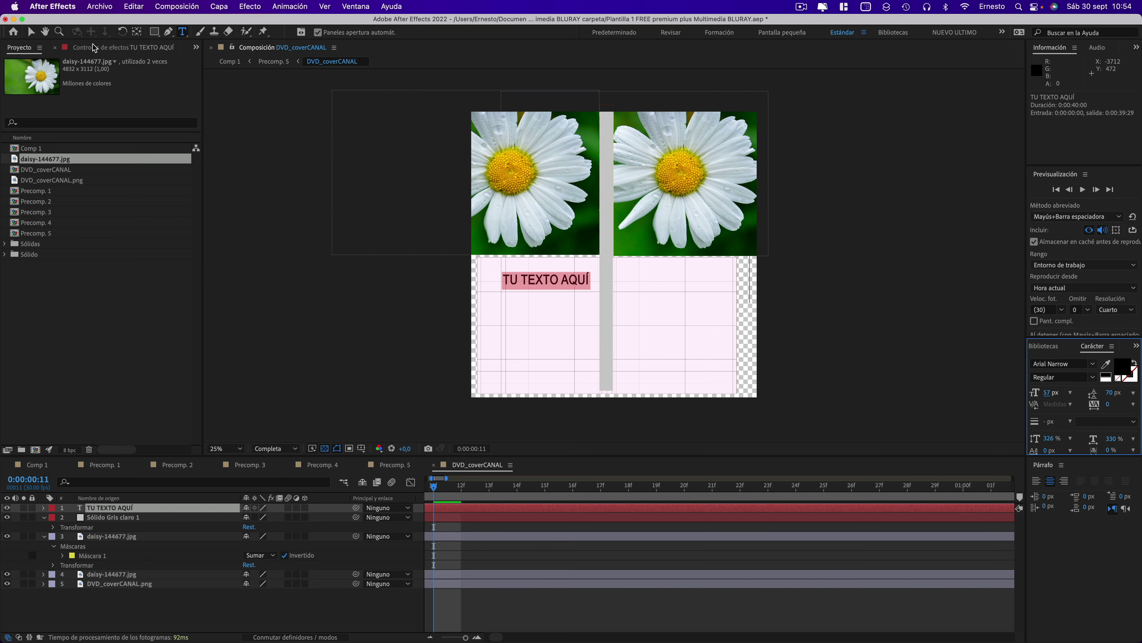
# Rotate the text to -90° and move it vertically onto the grey spine strip
pyautogui.click(122, 32)
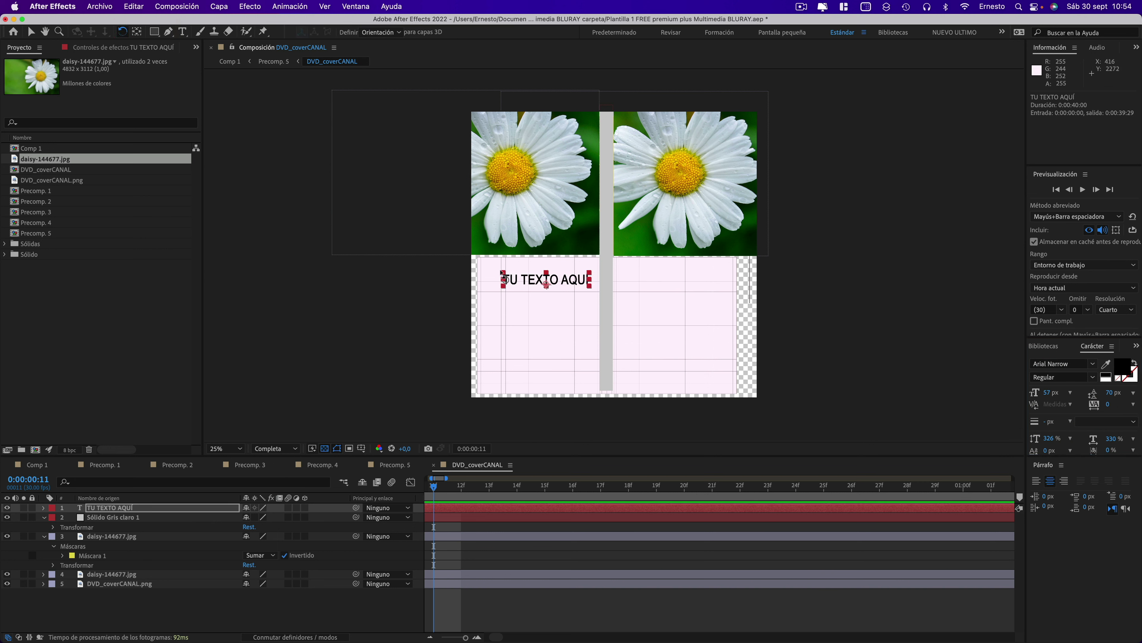
pyautogui.moveTo(503, 276)
pyautogui.mouseDown()
pyautogui.moveTo(511, 306)
pyautogui.moveTo(538, 312)
pyautogui.mouseUp()
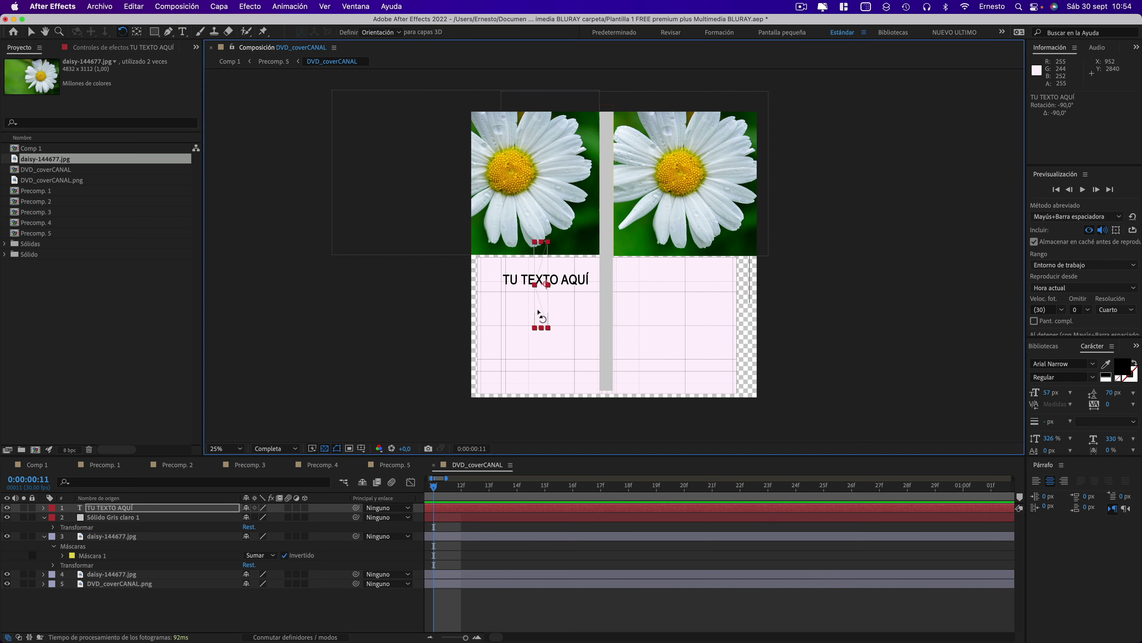
pyautogui.click(543, 317)
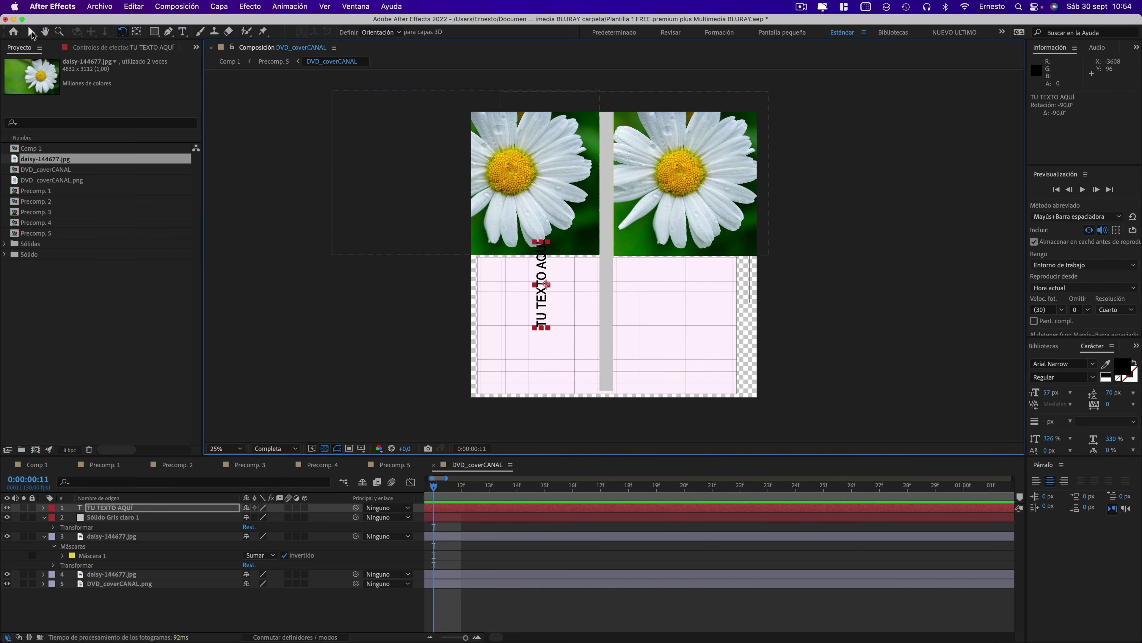
pyautogui.click(32, 34)
pyautogui.moveTo(543, 311); pyautogui.dragTo(606, 215)
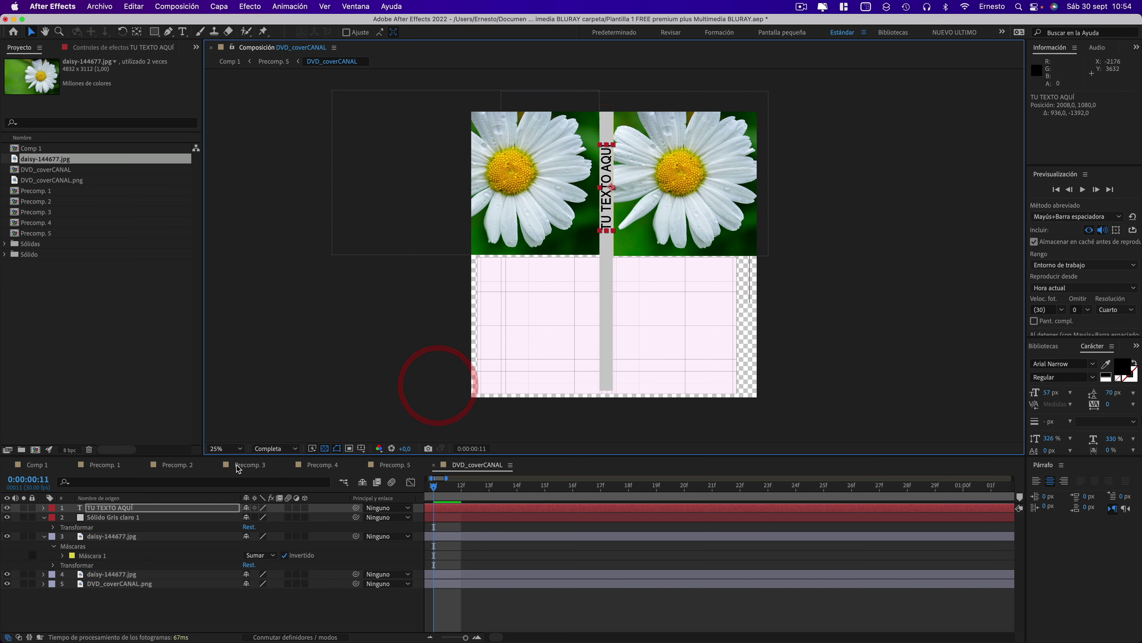
# Review the daisy covers in Precomp. 5, 3, 2 and 1 at several timeline points
pyautogui.click(394, 466)
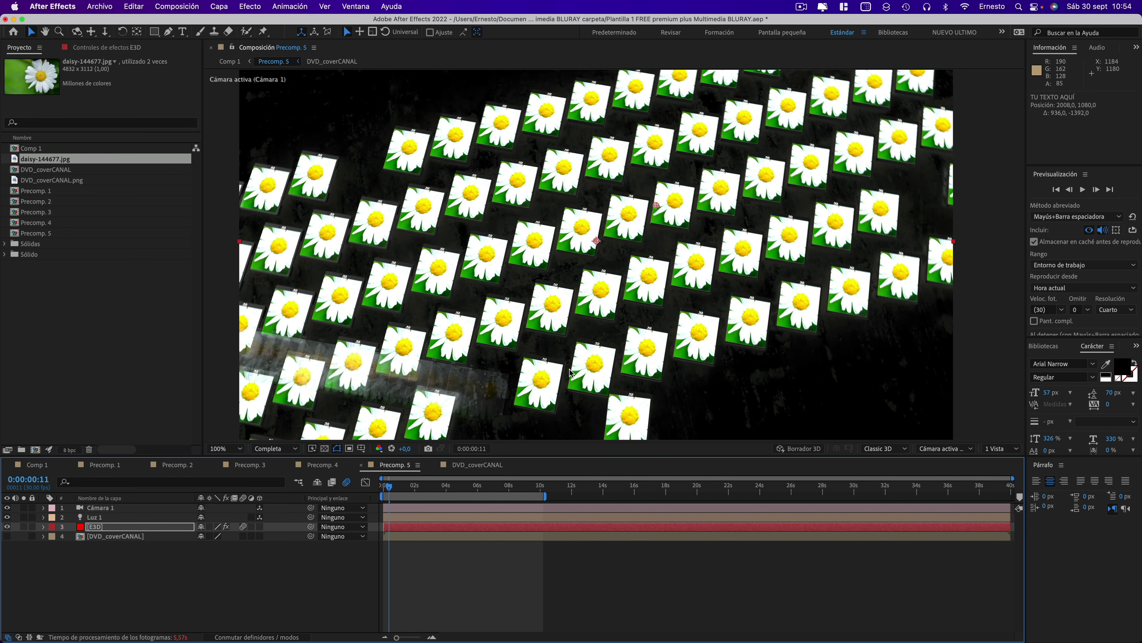
pyautogui.click(509, 487)
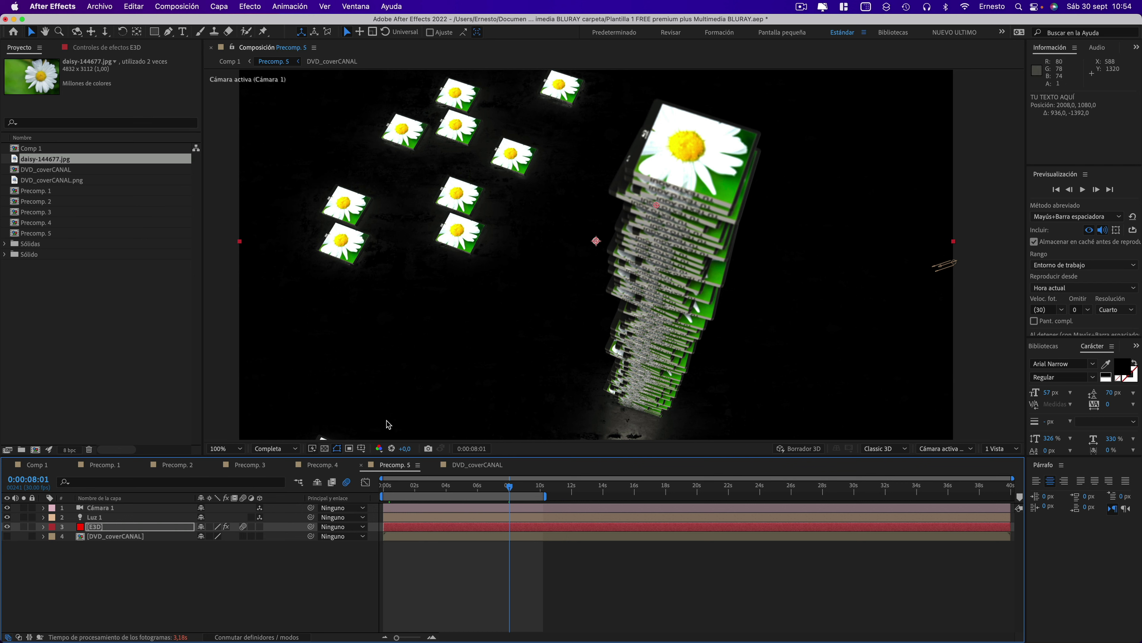
pyautogui.click(257, 468)
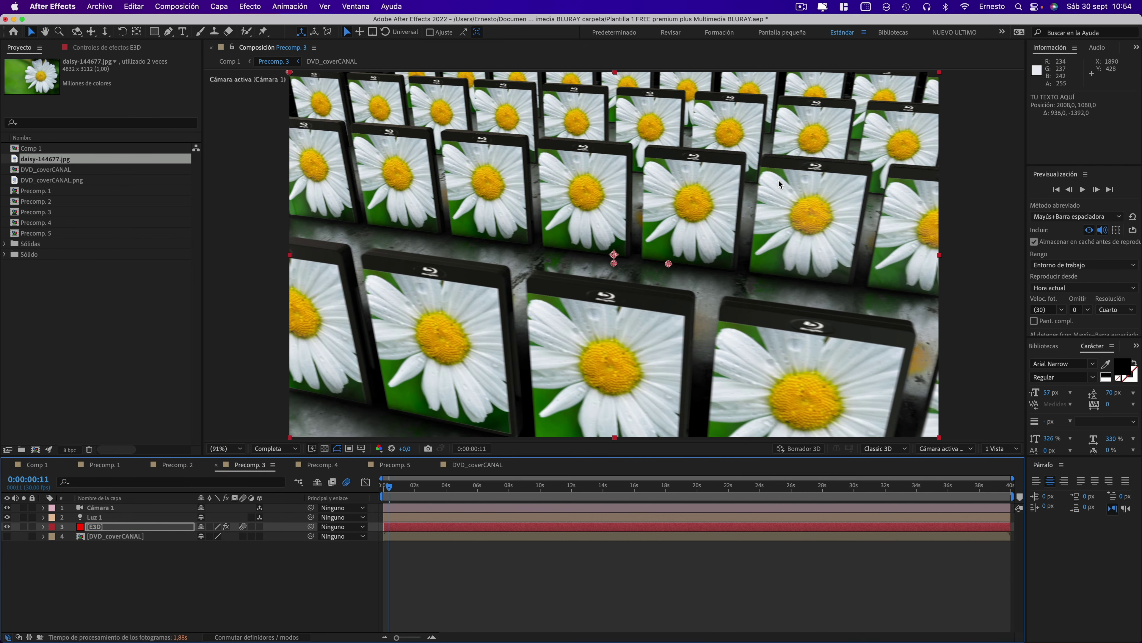
pyautogui.click(180, 465)
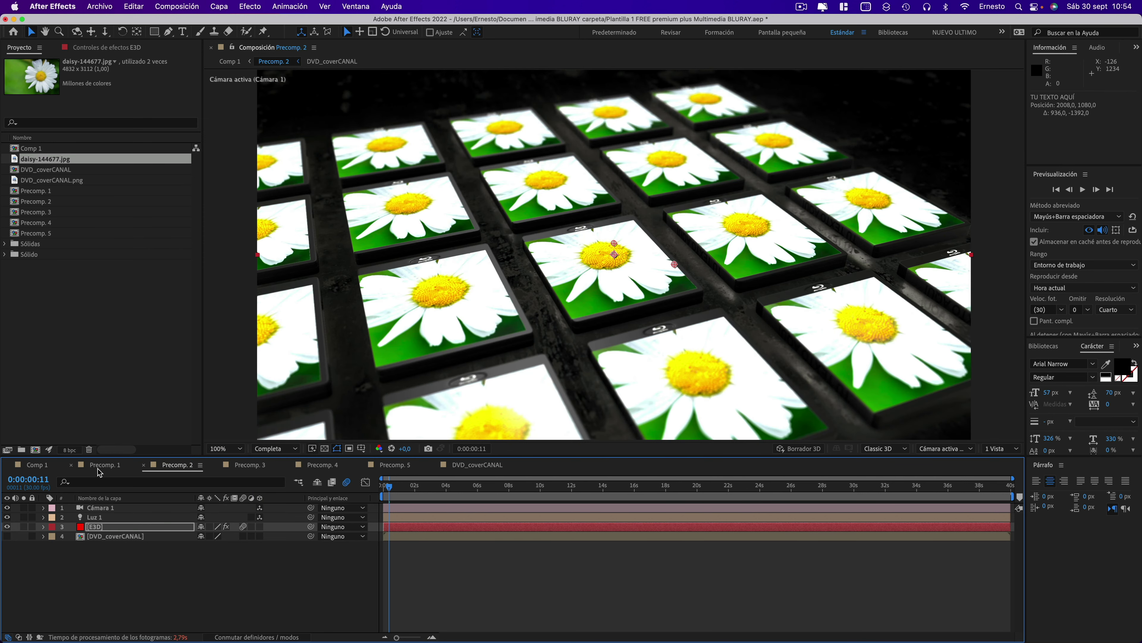
pyautogui.click(100, 466)
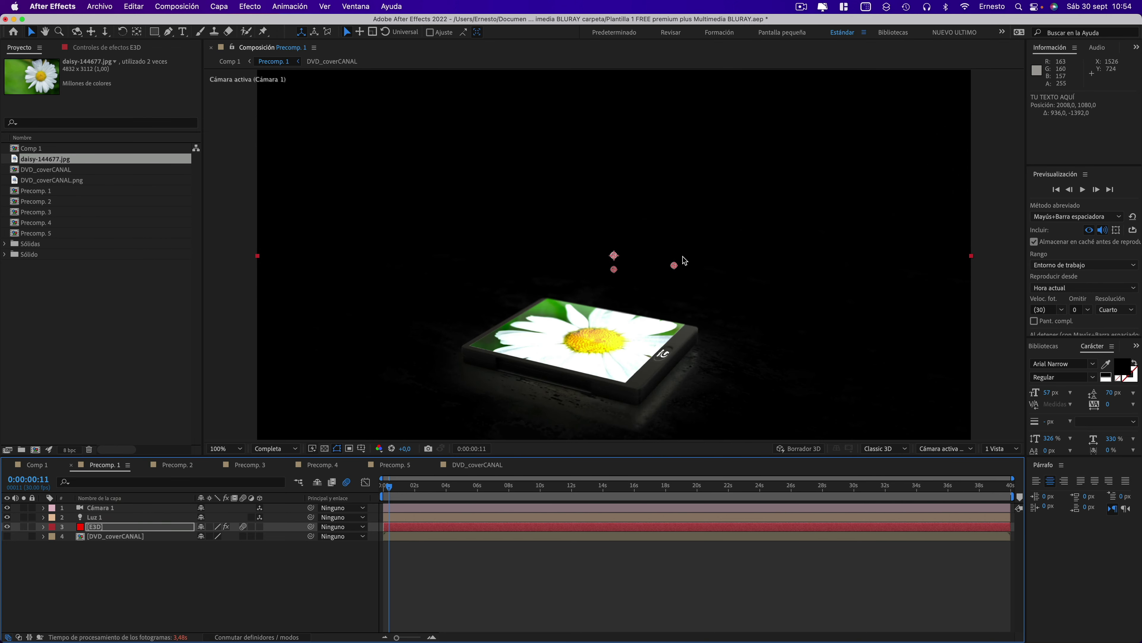
pyautogui.click(408, 487)
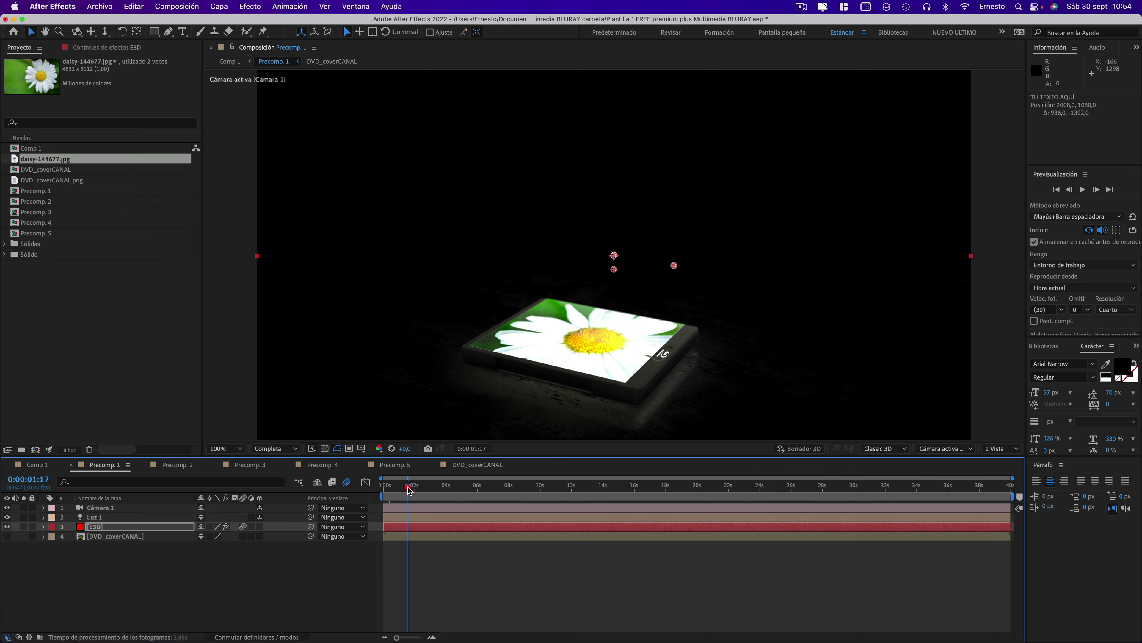
pyautogui.click(425, 487)
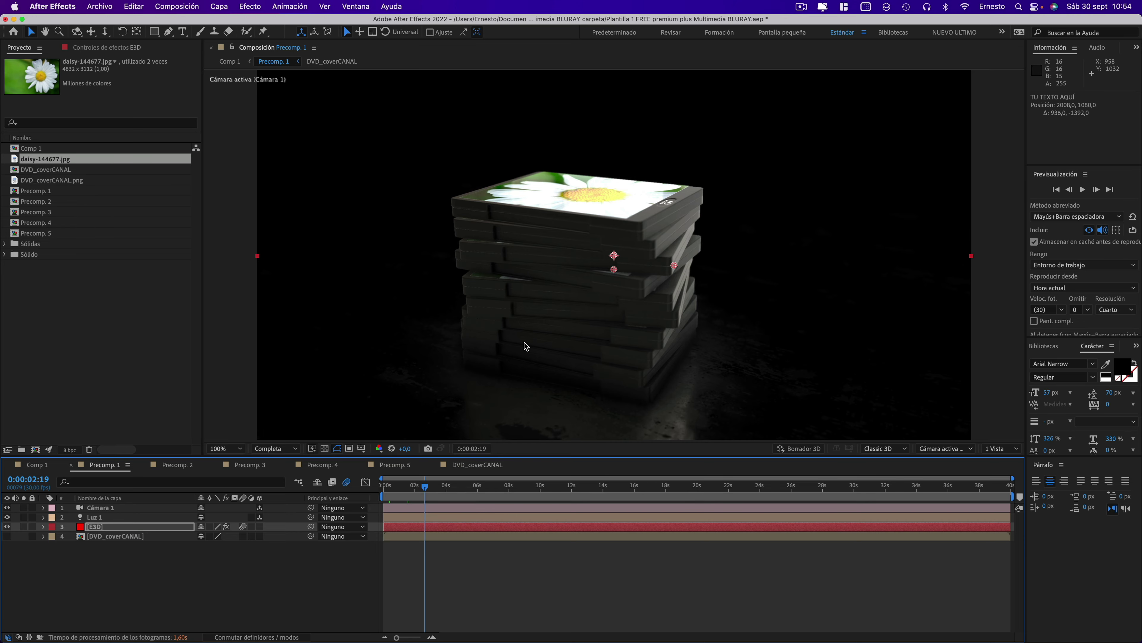
# Bring the Finder PRUEBAS window forward and expand the Plantilla 2 DVD carpeta folder
pyautogui.click(637, 307)
pyautogui.hotkey('ctrl', 'Up')
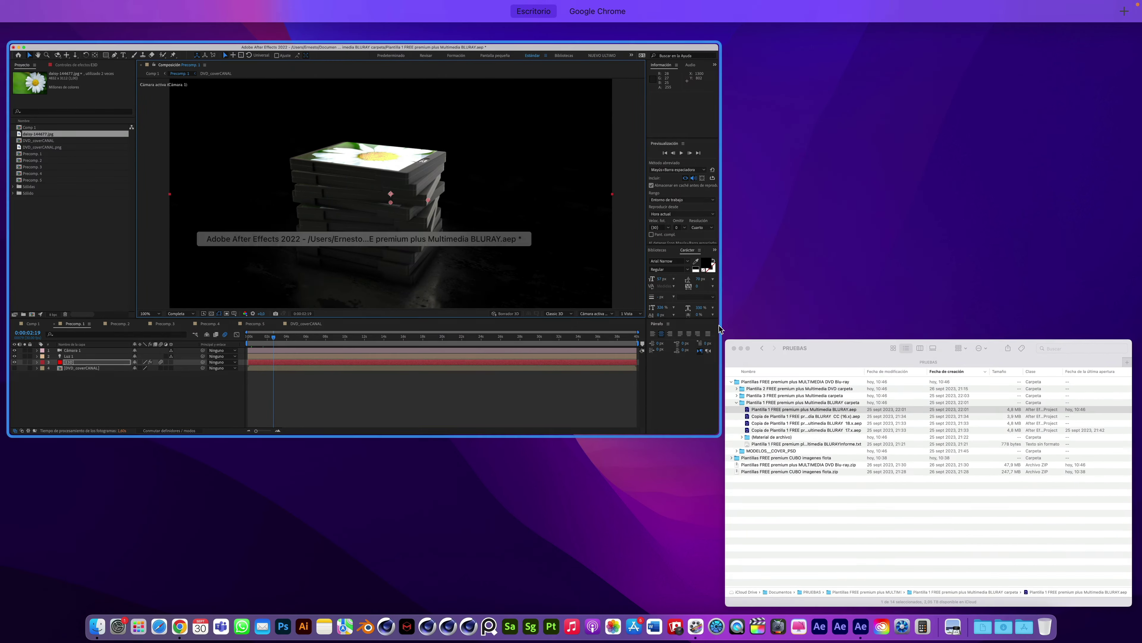
pyautogui.click(828, 383)
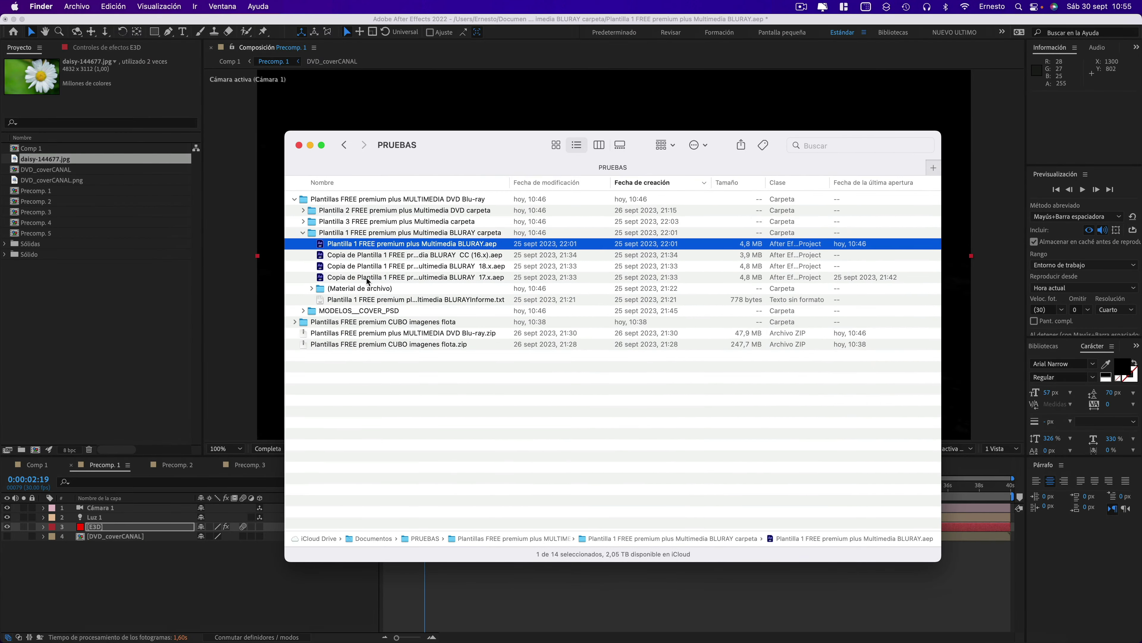
pyautogui.click(303, 210)
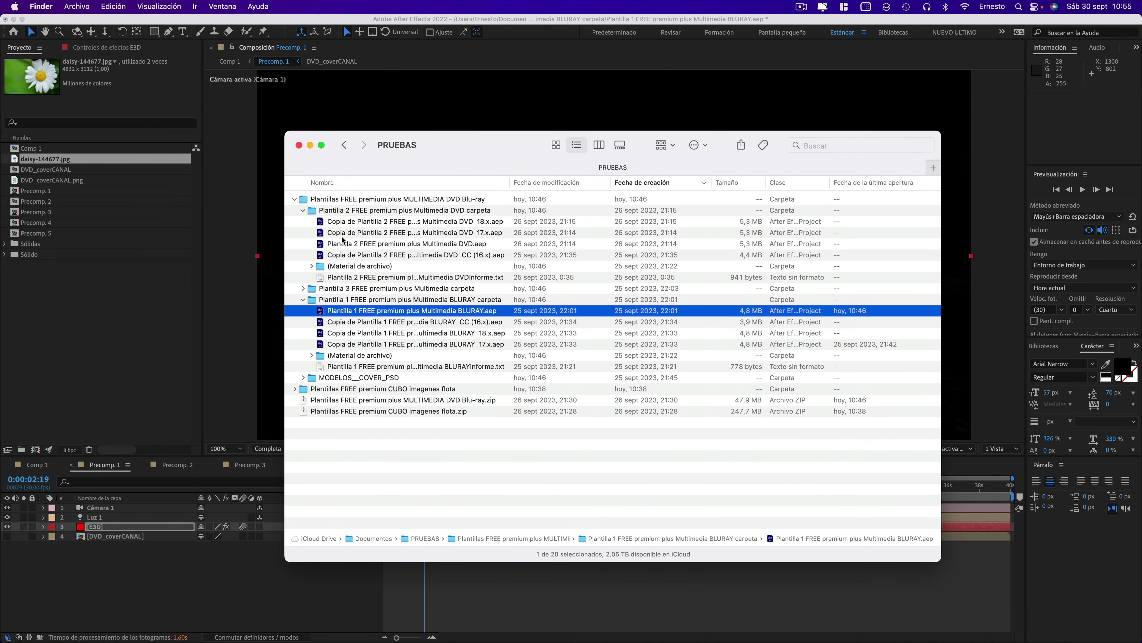
# Open Plantilla 2 FREE premium plus Multimedia DVD.aep in After Effects 2022 without saving the Blu-ray project
pyautogui.click(355, 255)
pyautogui.click(332, 244)
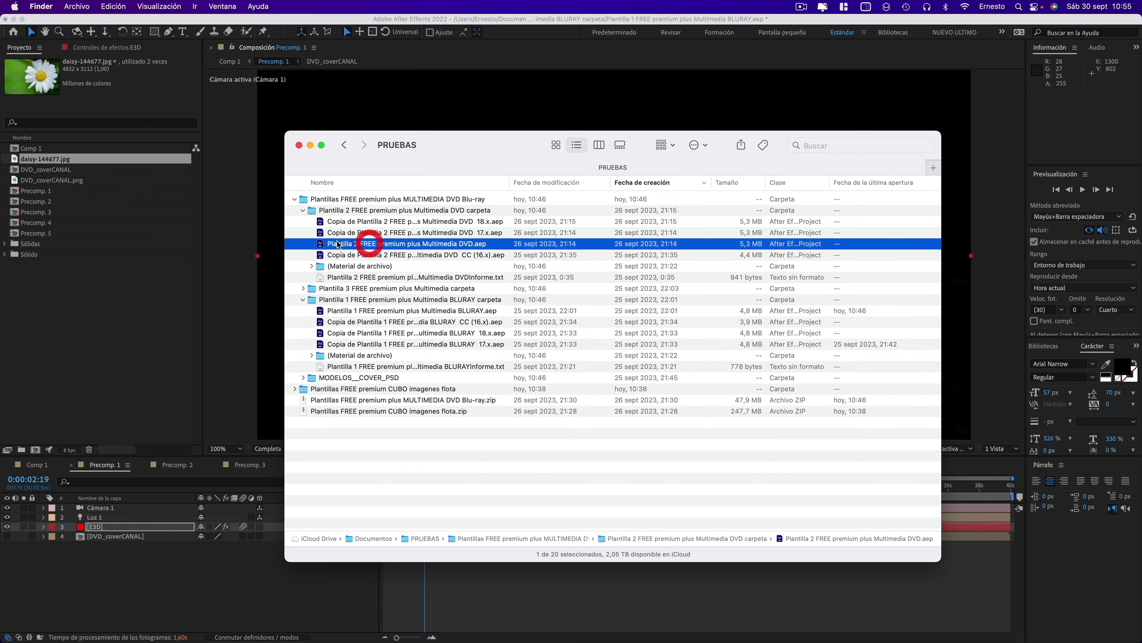
pyautogui.rightClick(435, 247)
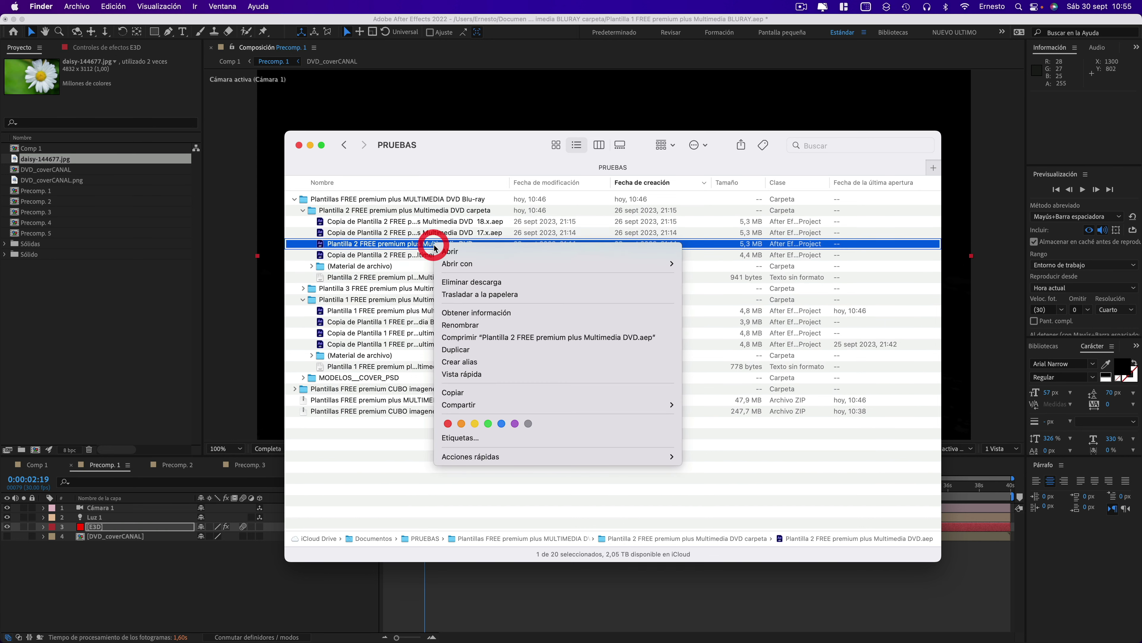
pyautogui.moveTo(449, 263)
pyautogui.click(751, 295)
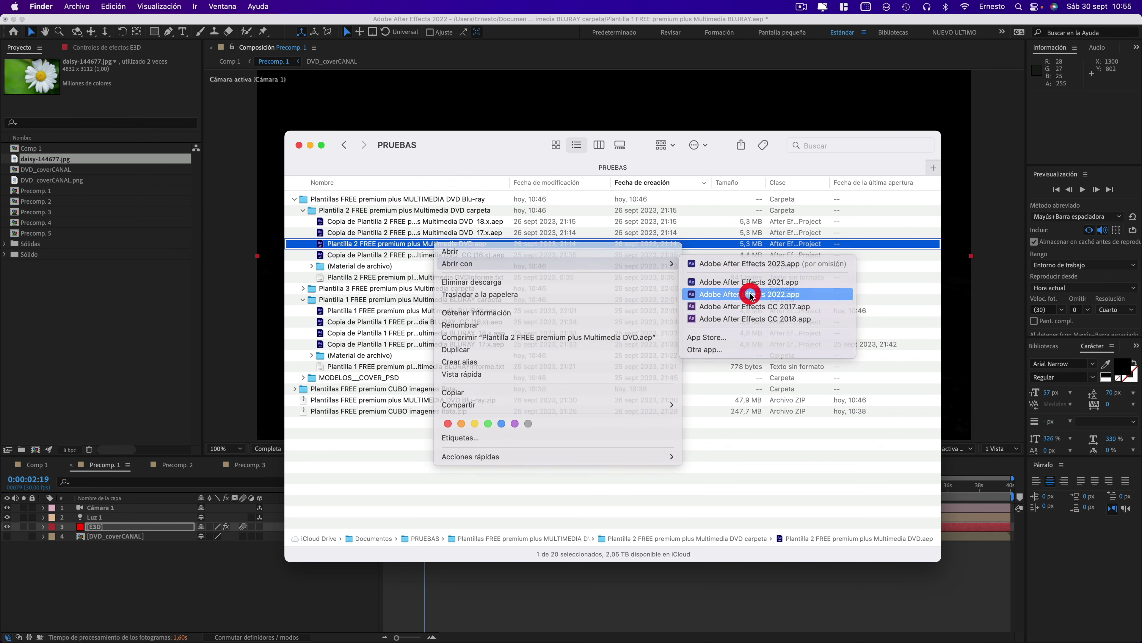
pyautogui.click(567, 354)
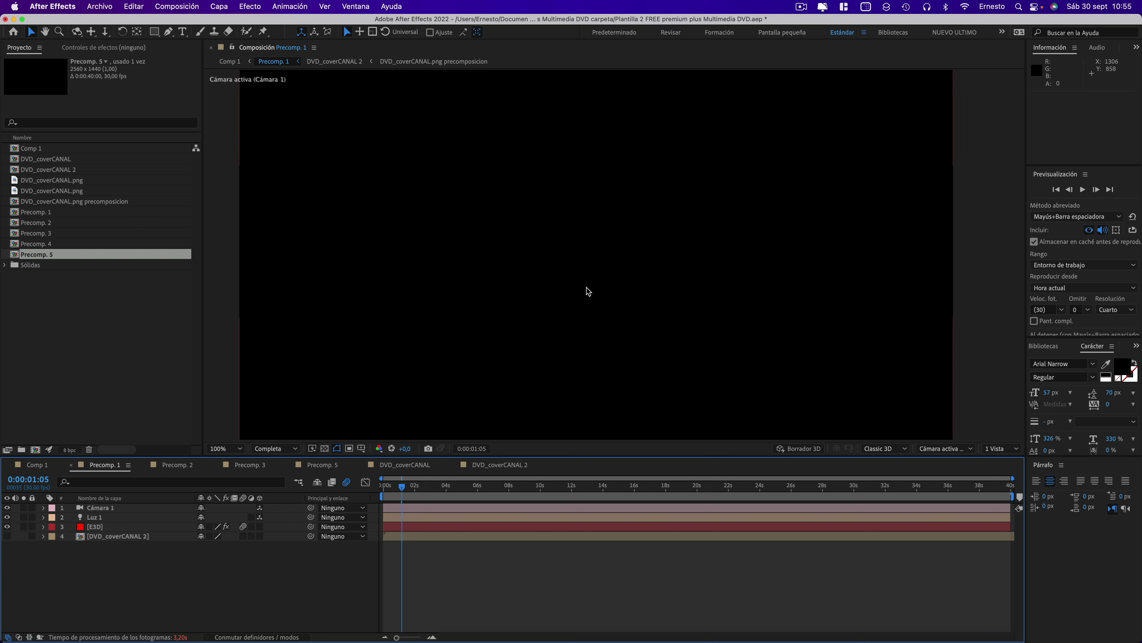
# Select the E3D layer in Precomp. 1 and open its Element Scene Setup
pyautogui.click(97, 527)
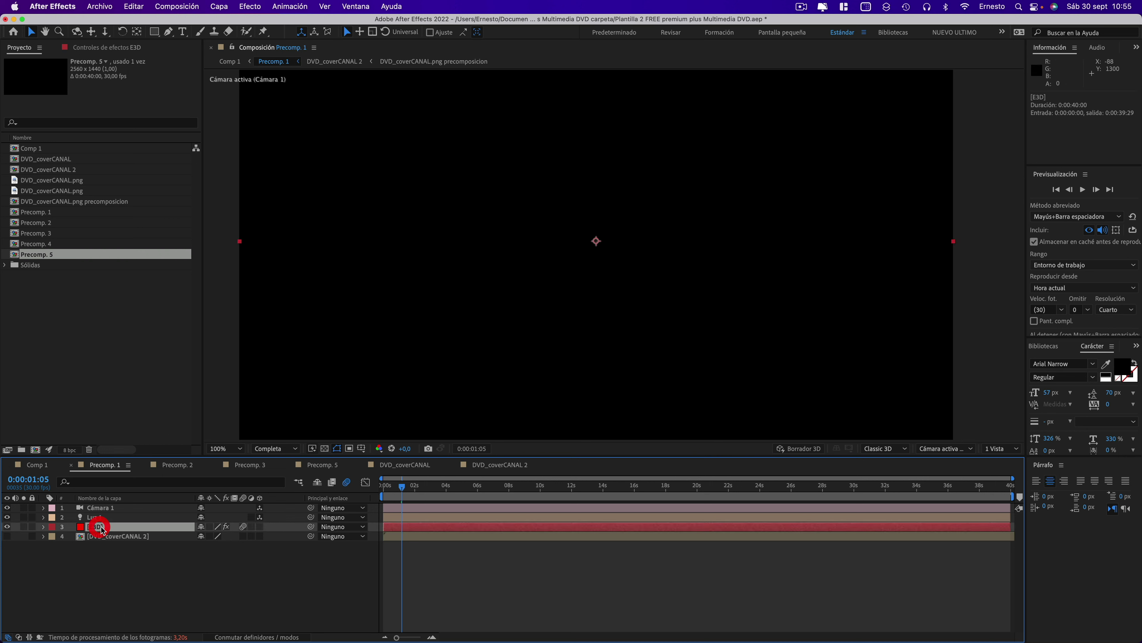
pyautogui.click(107, 47)
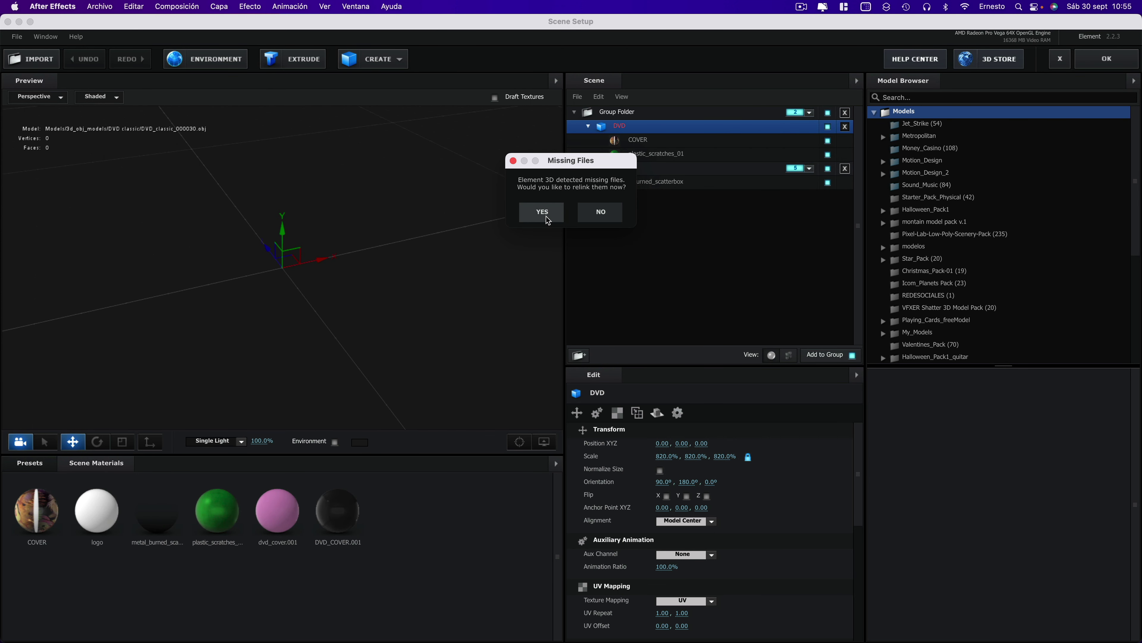
# Replace the missing DVD model with DVD.obj from PRUEBAS > MODELOS__COVER_PSD and apply the scene
pyautogui.click(606, 211)
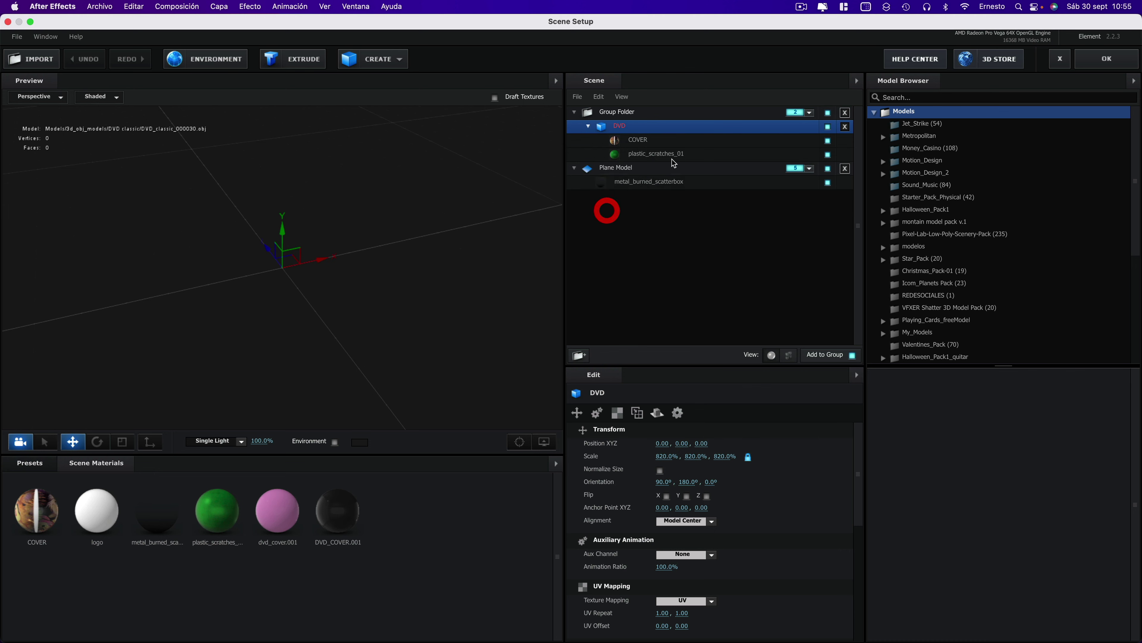
pyautogui.rightClick(618, 126)
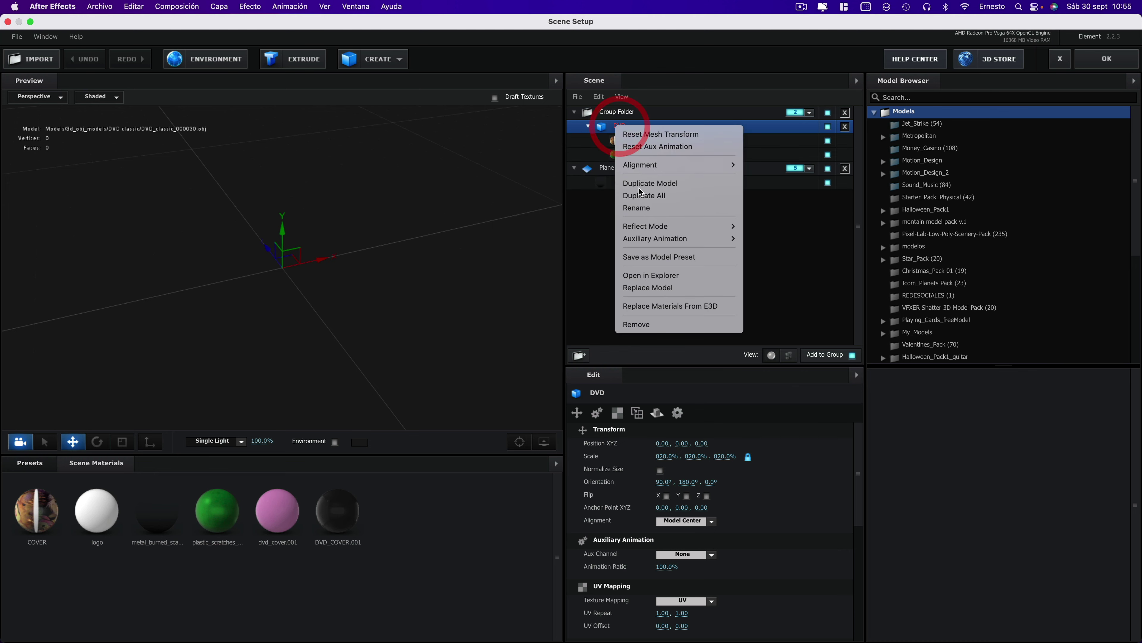
pyautogui.click(658, 288)
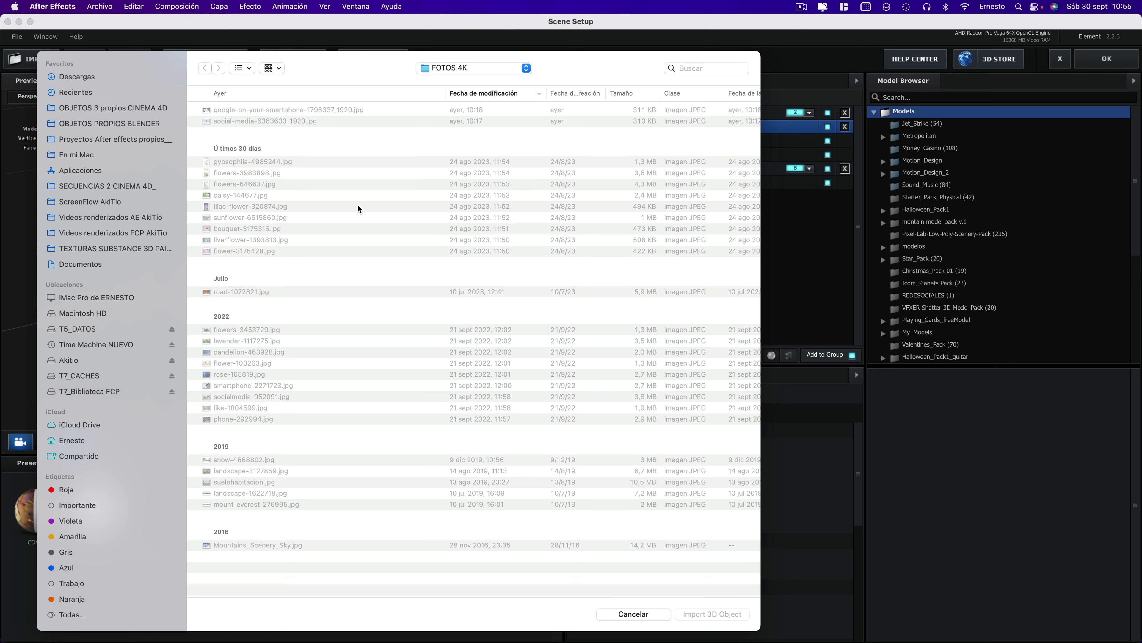
pyautogui.click(73, 265)
pyautogui.doubleClick(232, 111)
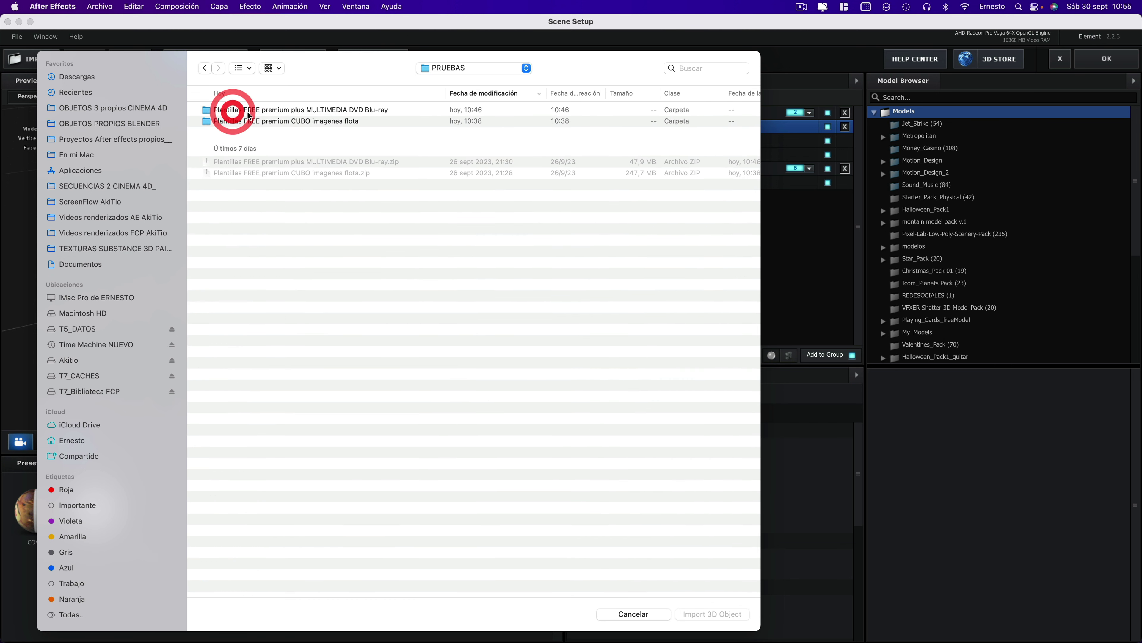
pyautogui.doubleClick(282, 112)
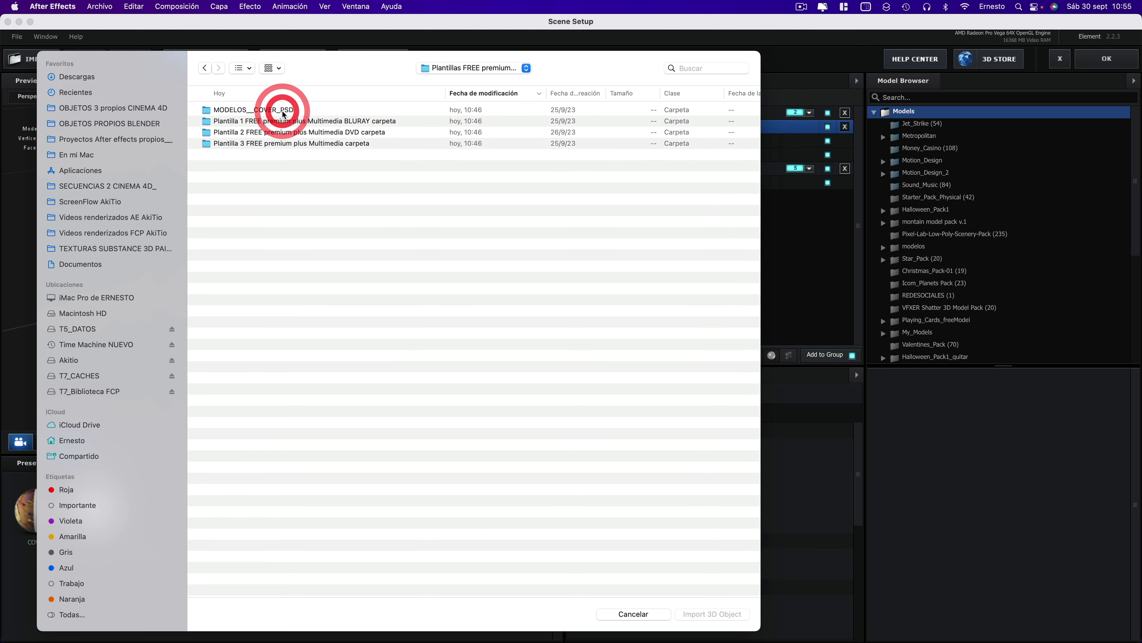
pyautogui.doubleClick(252, 111)
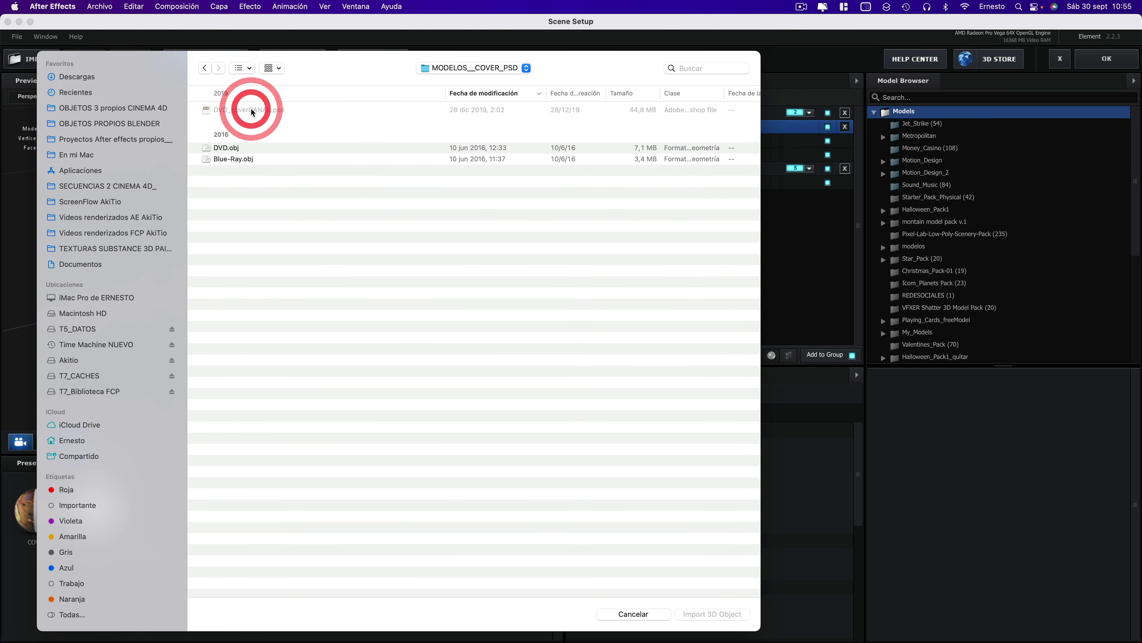
pyautogui.click(224, 150)
pyautogui.click(715, 614)
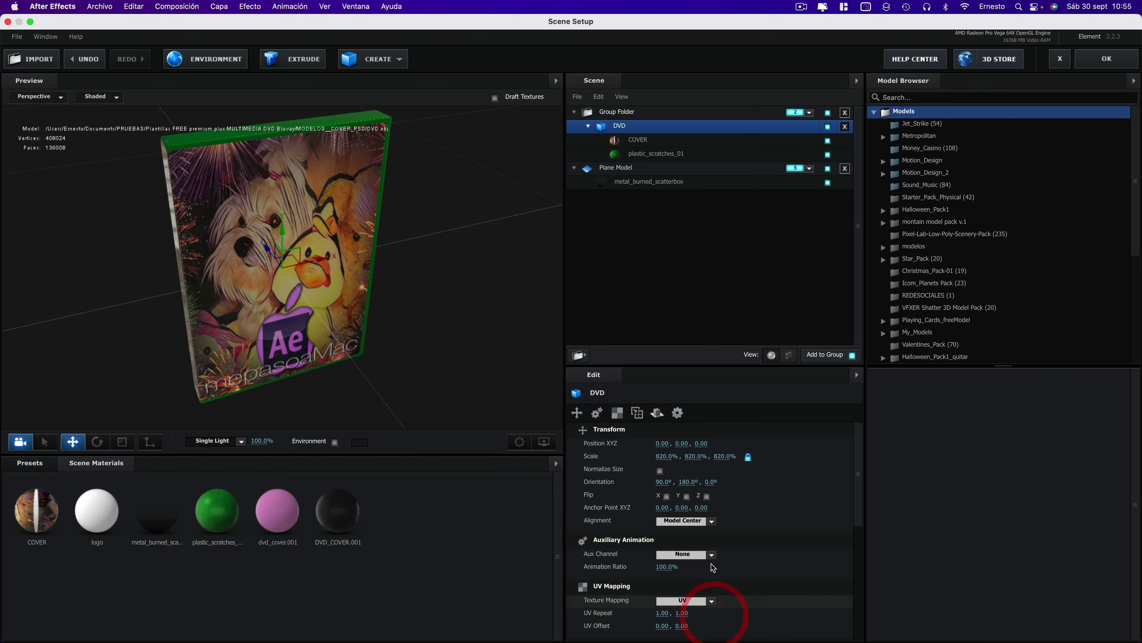
pyautogui.click(360, 243)
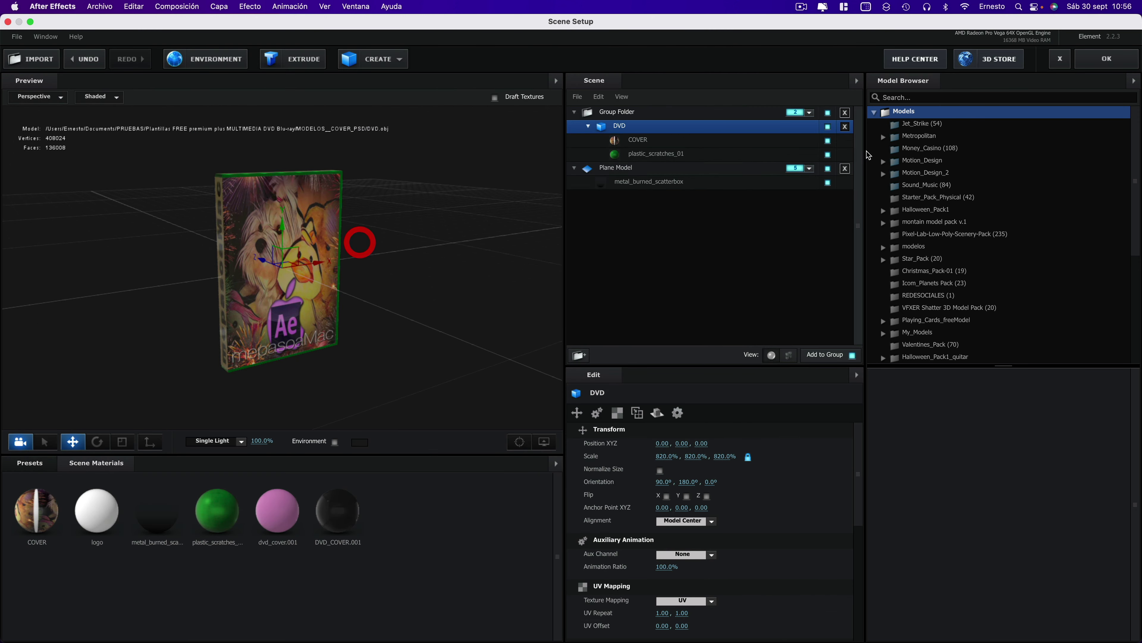
pyautogui.click(1125, 57)
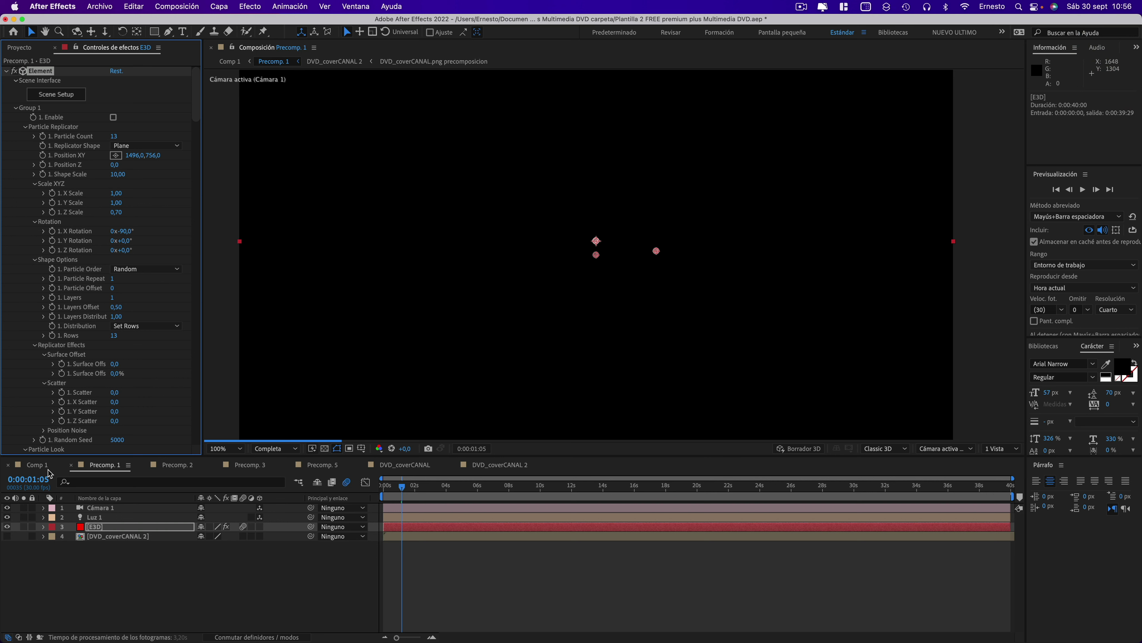
# Check the stacked DVDs in Comp 1 at about 2s10f and 9s4f
pyautogui.click(40, 465)
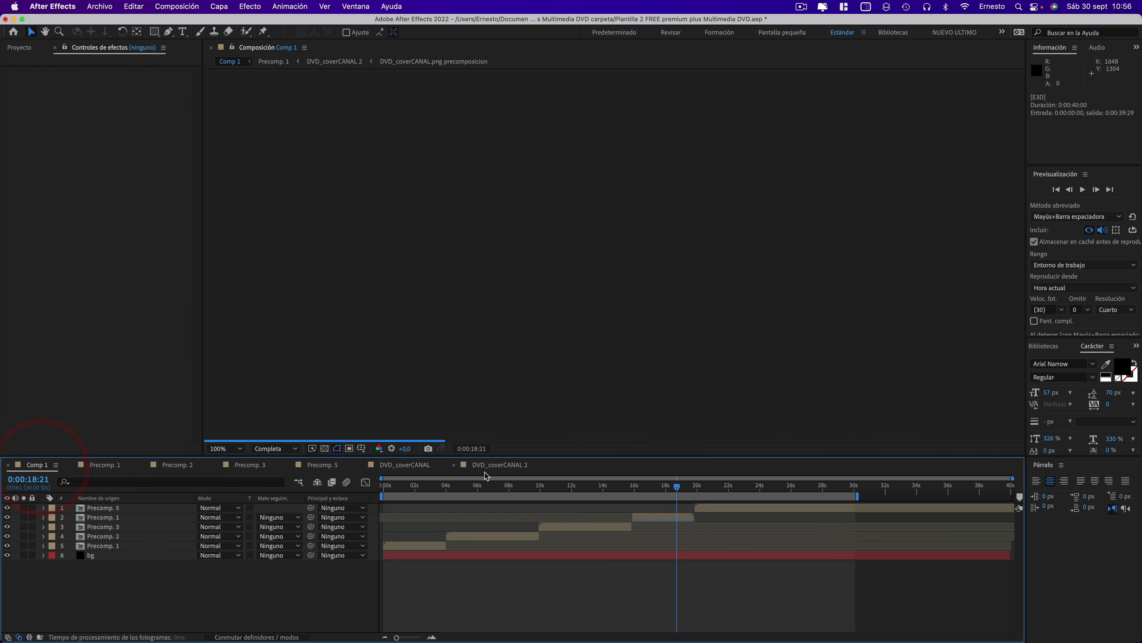
pyautogui.click(421, 487)
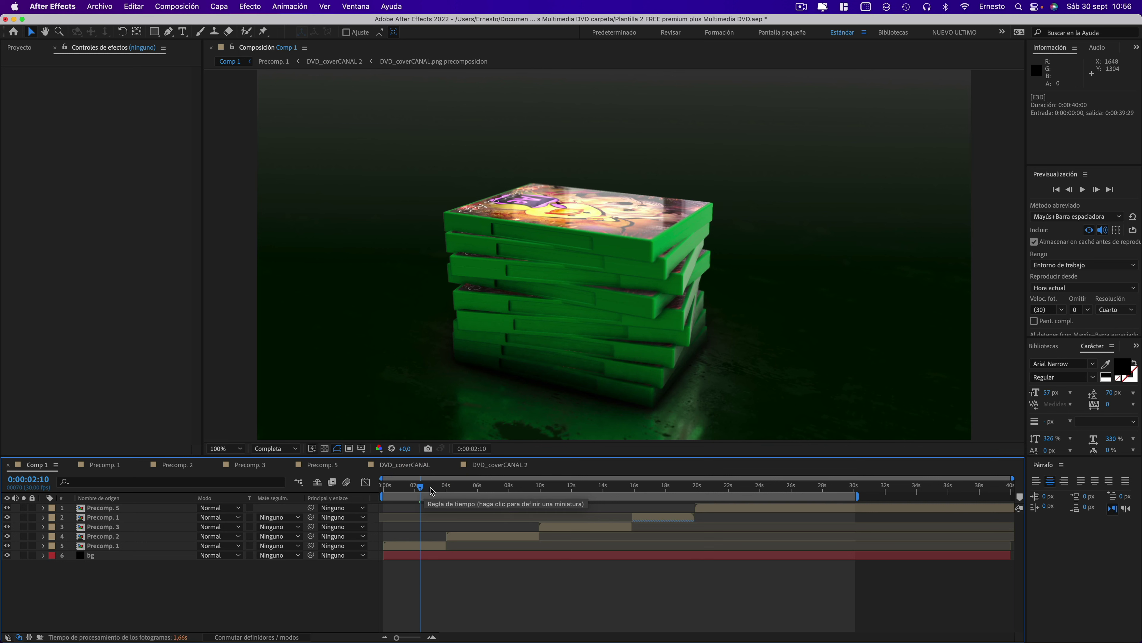
pyautogui.click(527, 486)
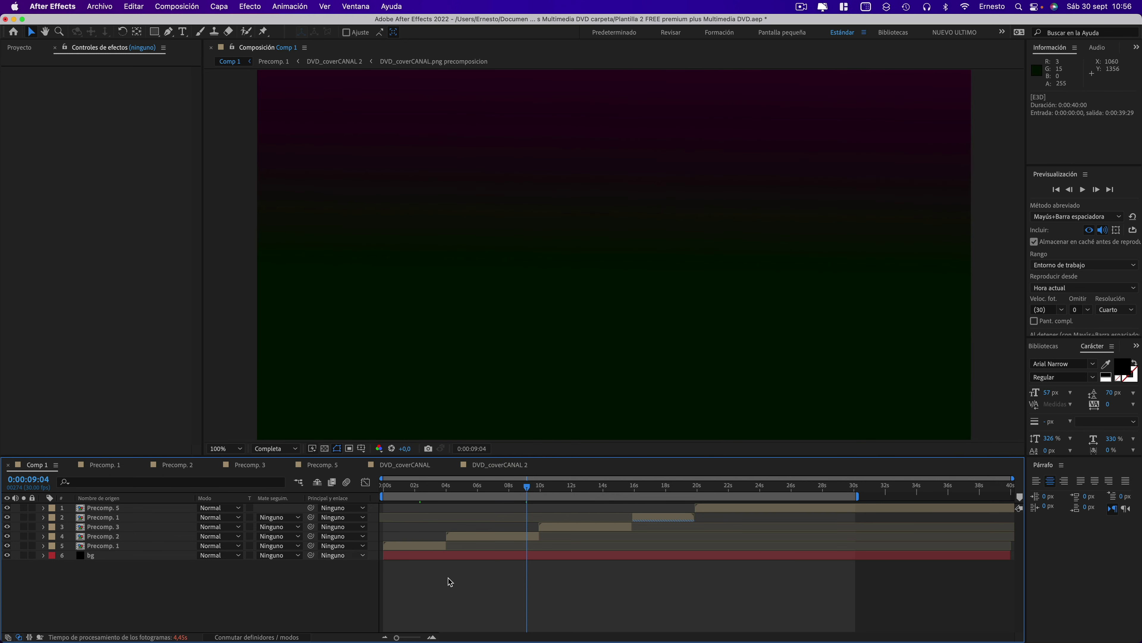
# Open Precomp. 2 and select its E3D layer to show the Element settings
pyautogui.click(102, 536)
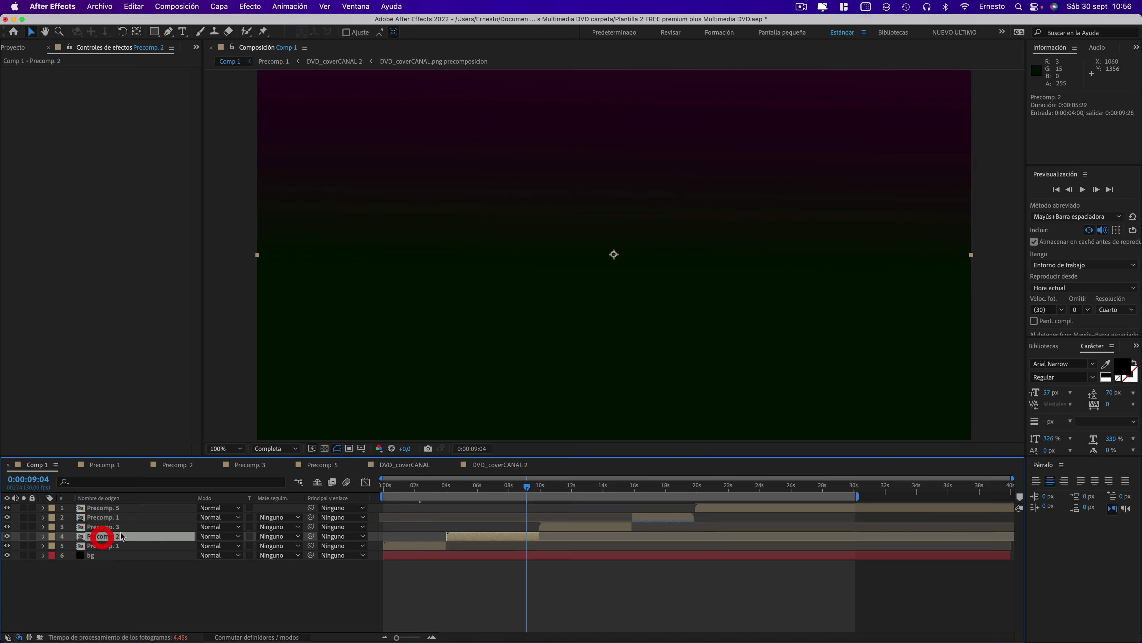
pyautogui.click(182, 466)
pyautogui.click(95, 574)
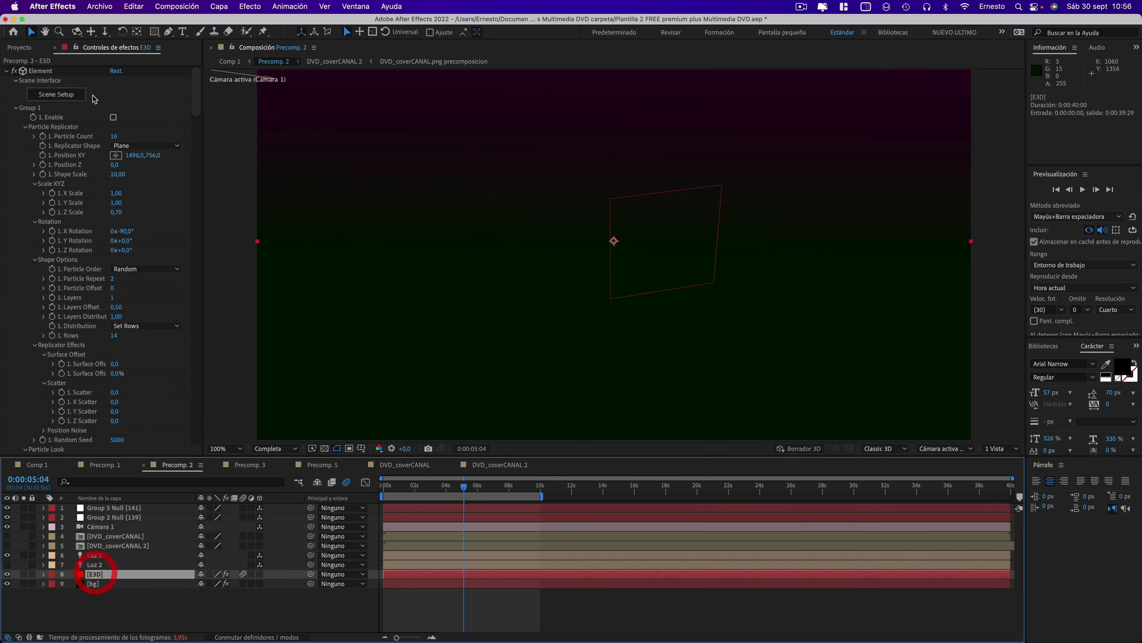
# In Scene Setup, decline relinking and replace the first DVD model with DVD.obj
pyautogui.click(74, 95)
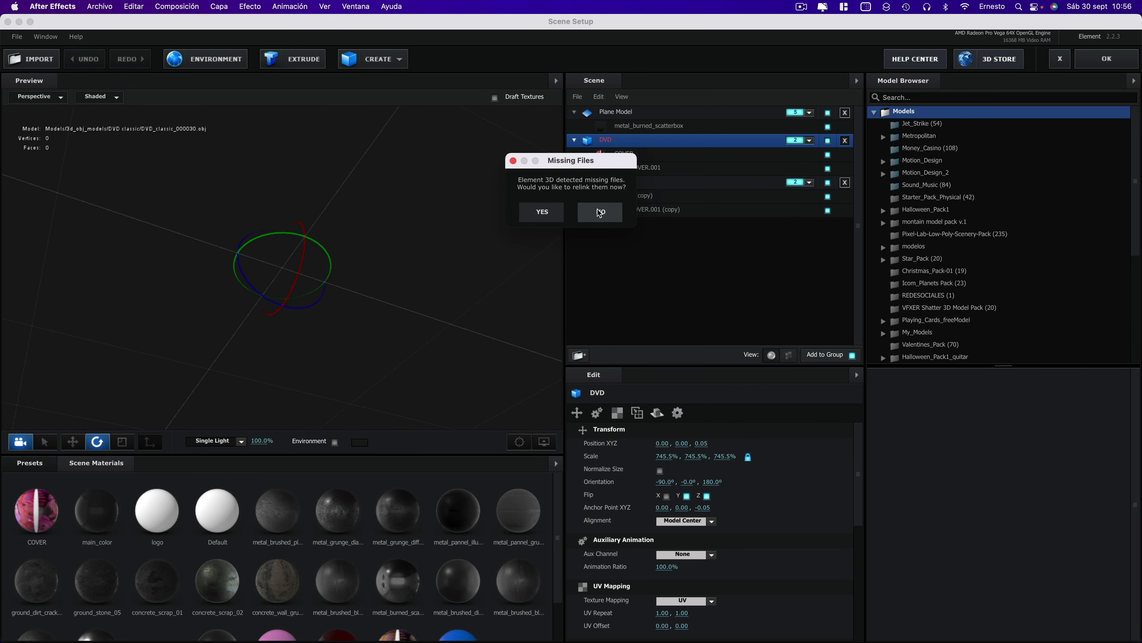
pyautogui.click(599, 213)
pyautogui.rightClick(617, 141)
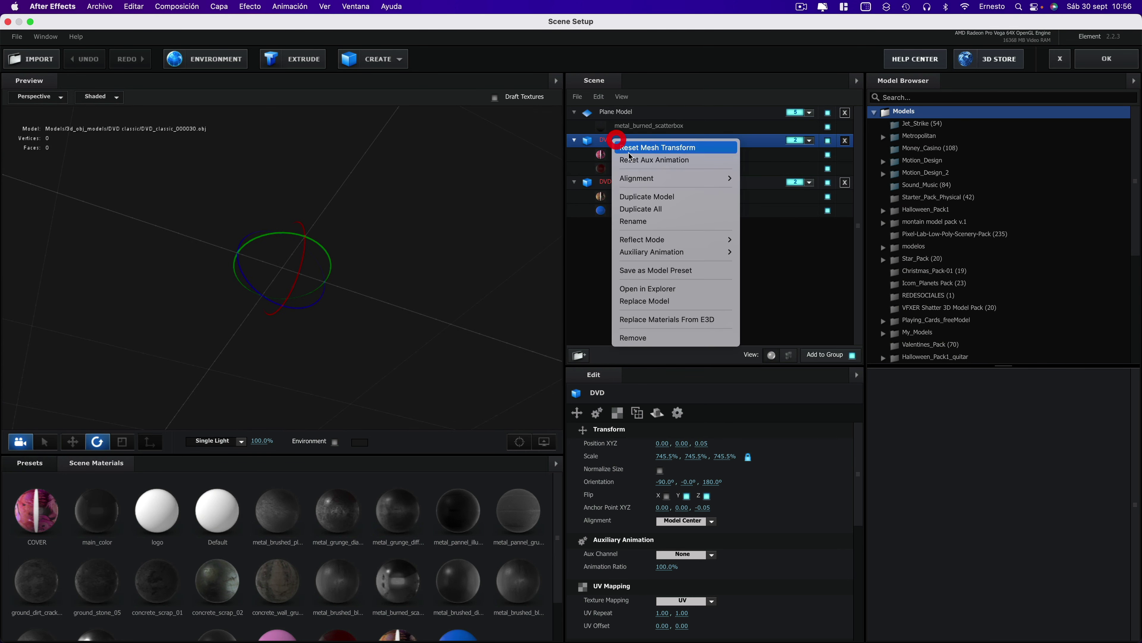
pyautogui.rightClick(606, 139)
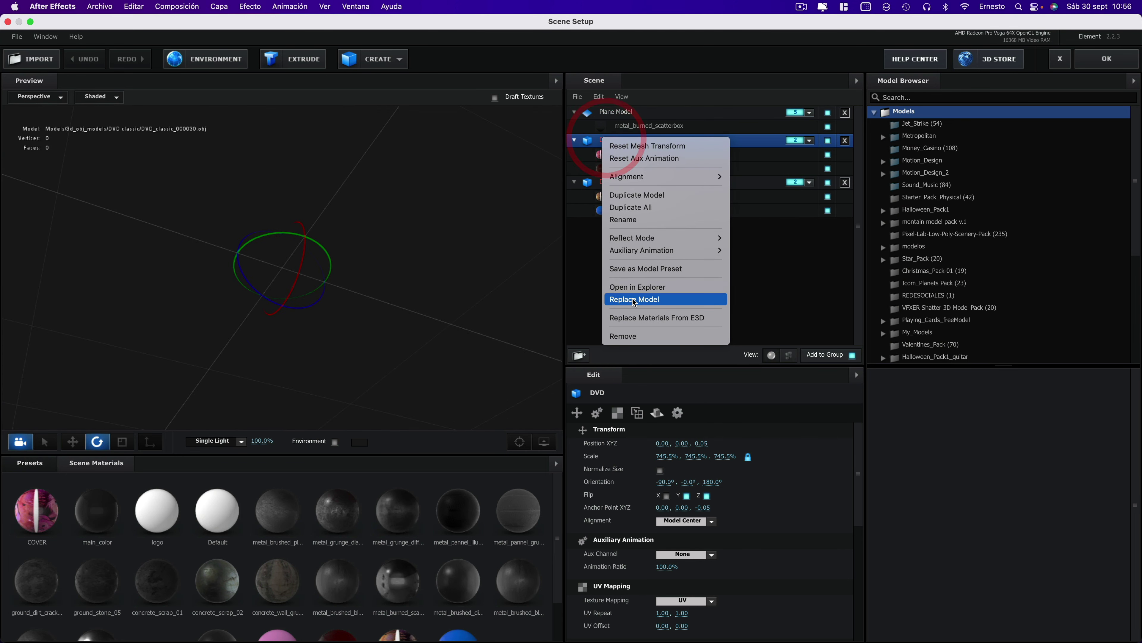
pyautogui.click(633, 299)
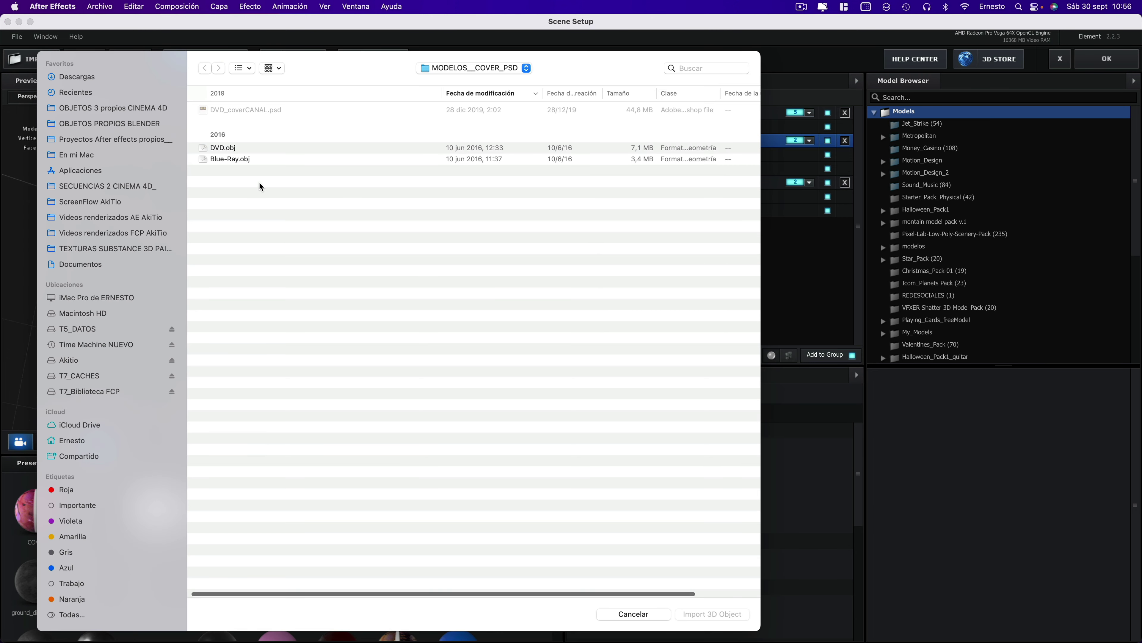
pyautogui.doubleClick(229, 147)
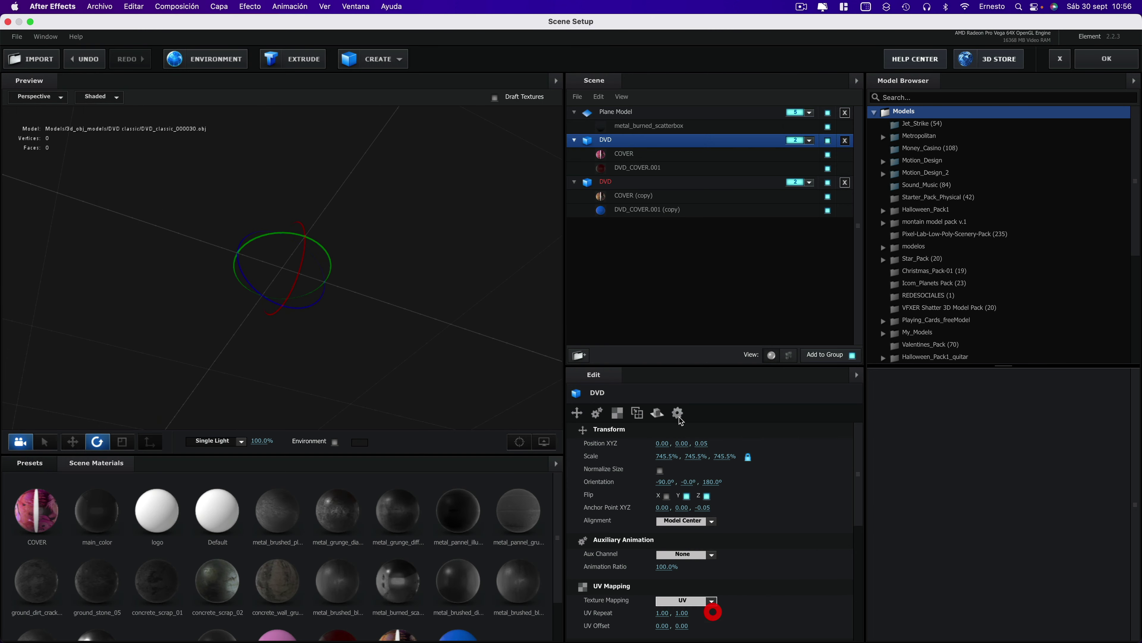
# Replace the second DVD model with DVD.obj and apply the scene
pyautogui.rightClick(611, 182)
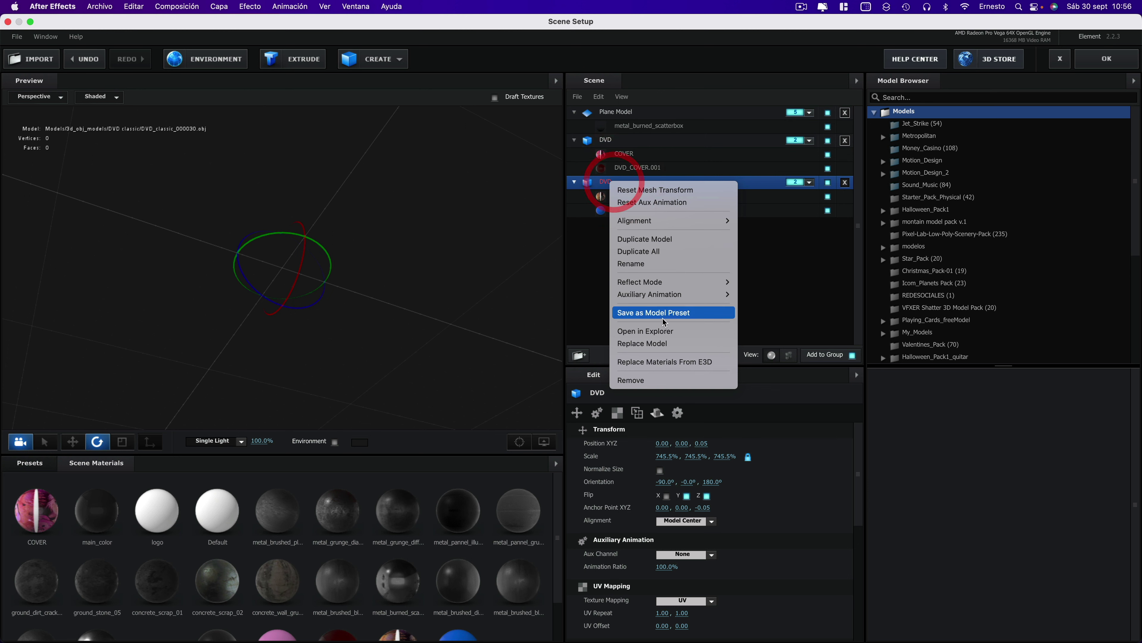
pyautogui.click(649, 344)
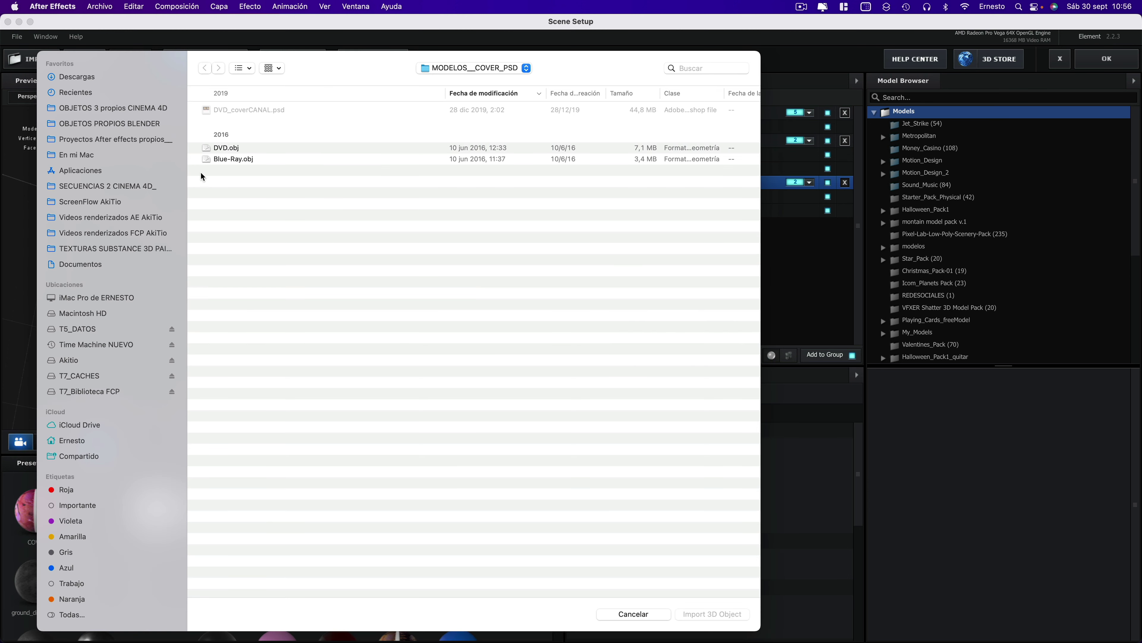
pyautogui.click(221, 148)
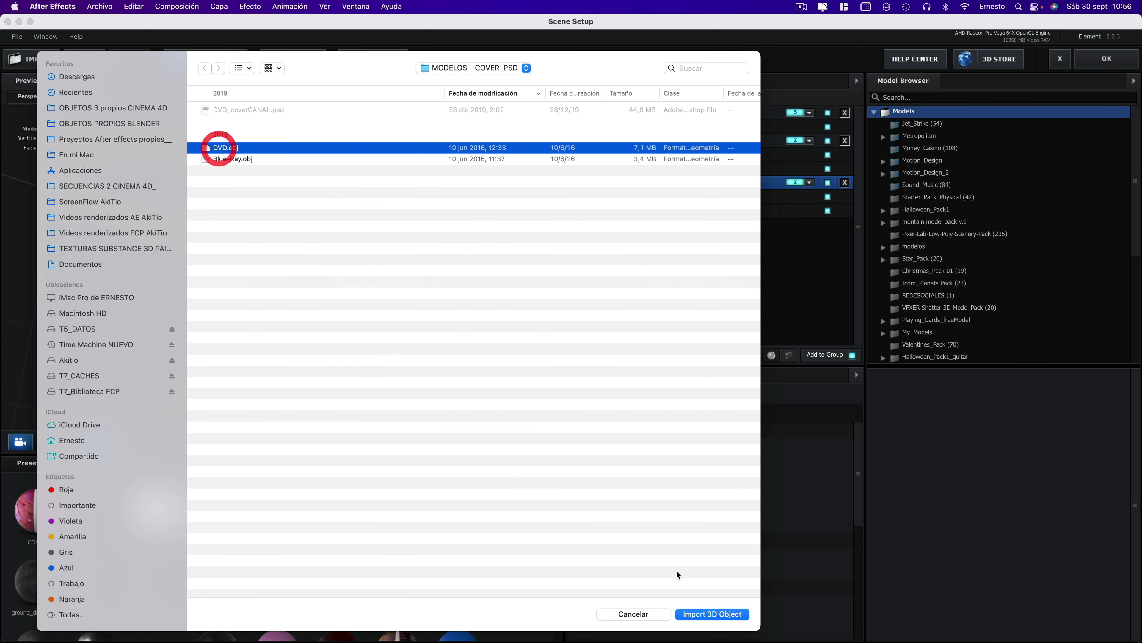
pyautogui.click(712, 614)
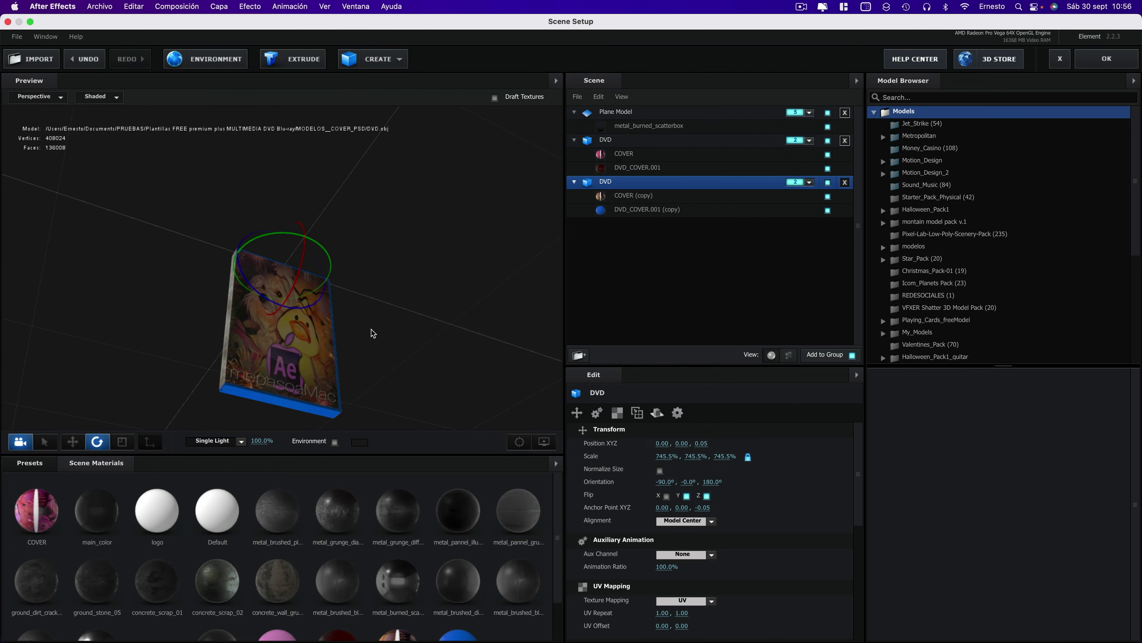
pyautogui.click(1106, 61)
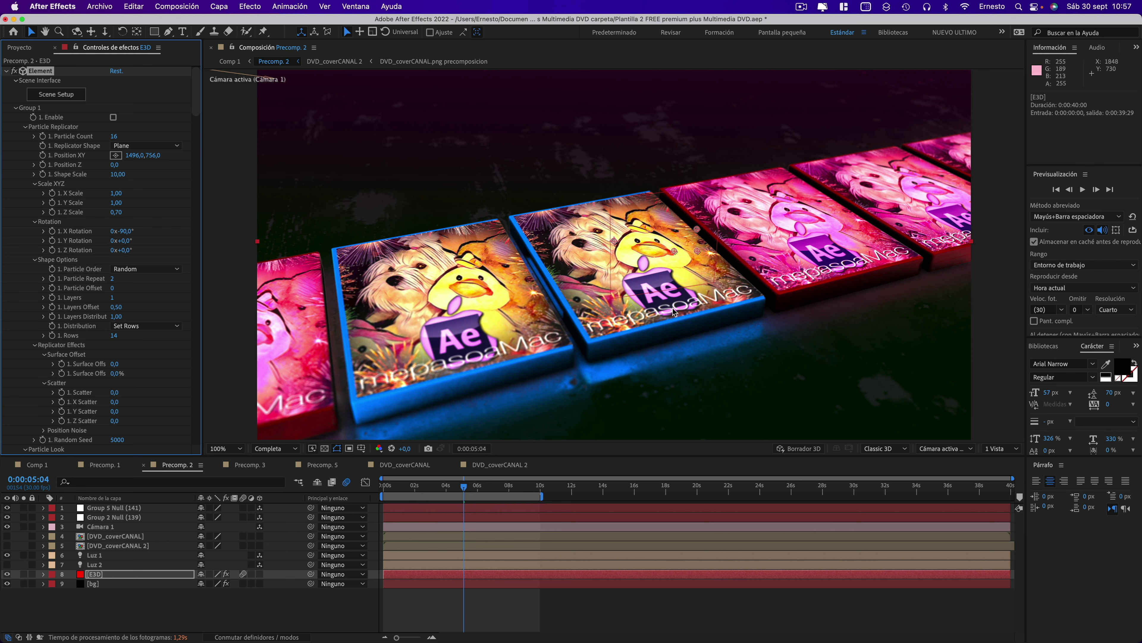
# Compare the DVD_coverCANAL and DVD_coverCANAL 2 covers, settle on DVD_coverCANAL, and start a file import
pyautogui.click(404, 464)
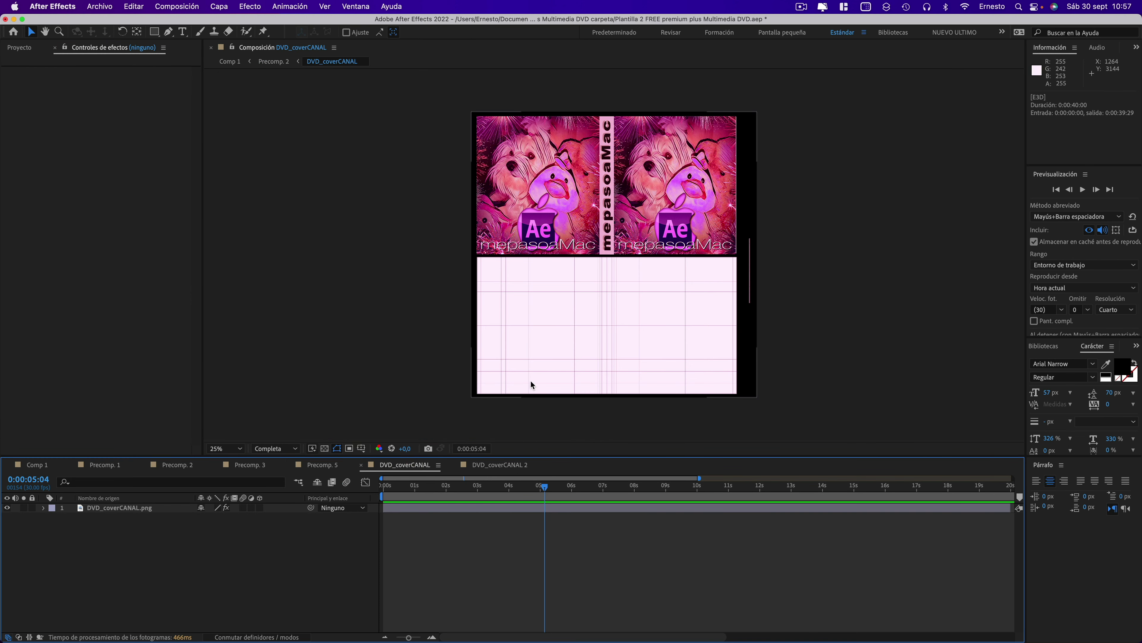
pyautogui.click(497, 465)
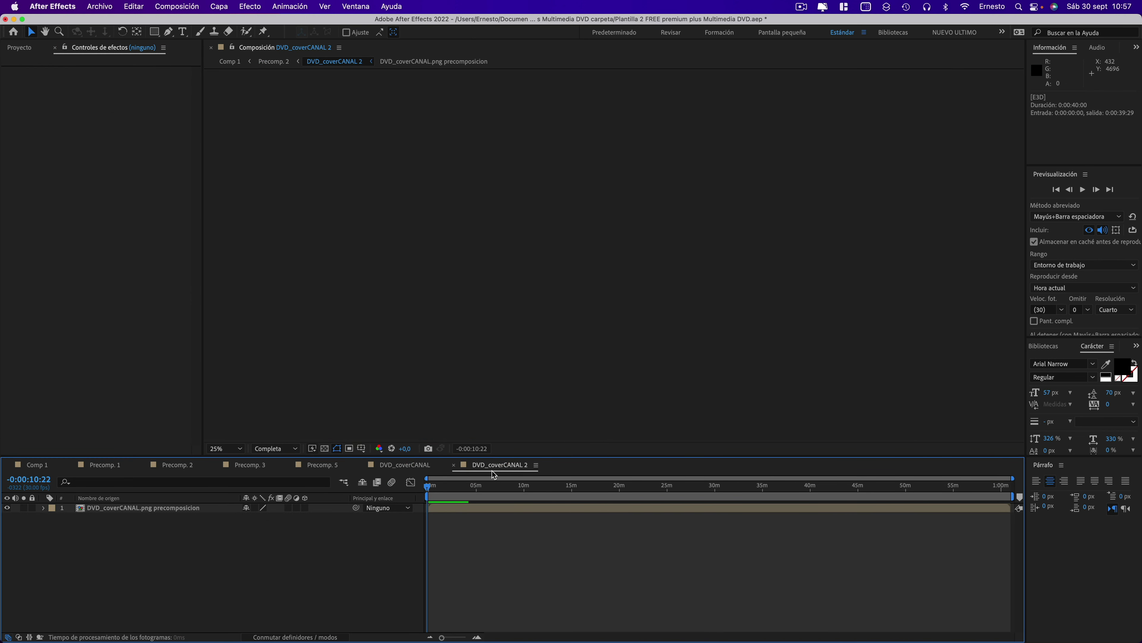
pyautogui.click(444, 486)
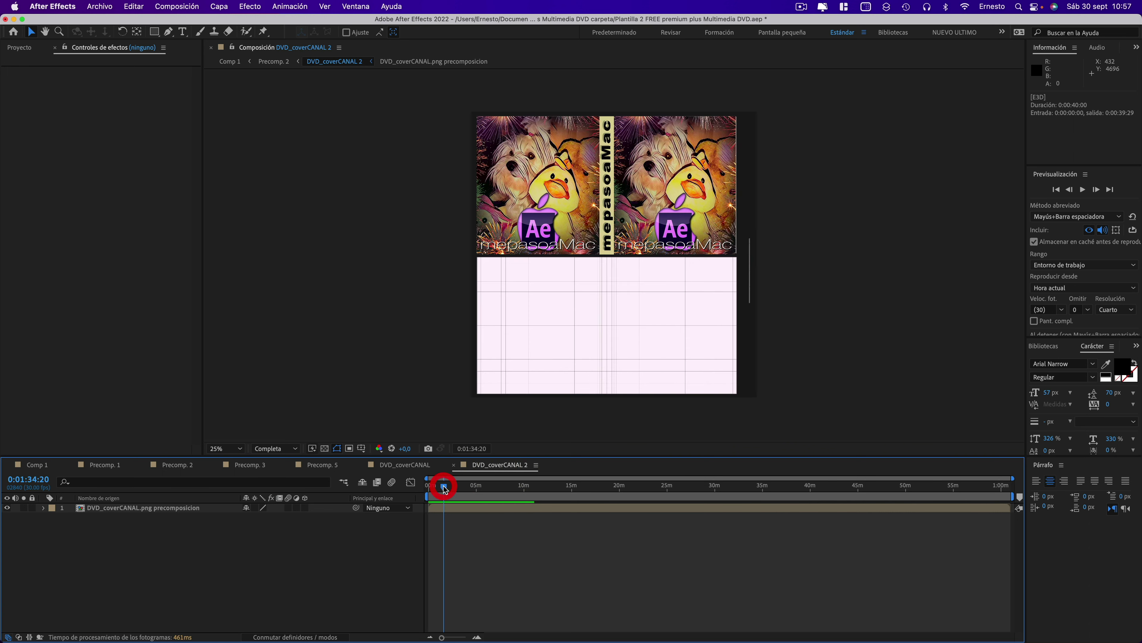
pyautogui.click(411, 466)
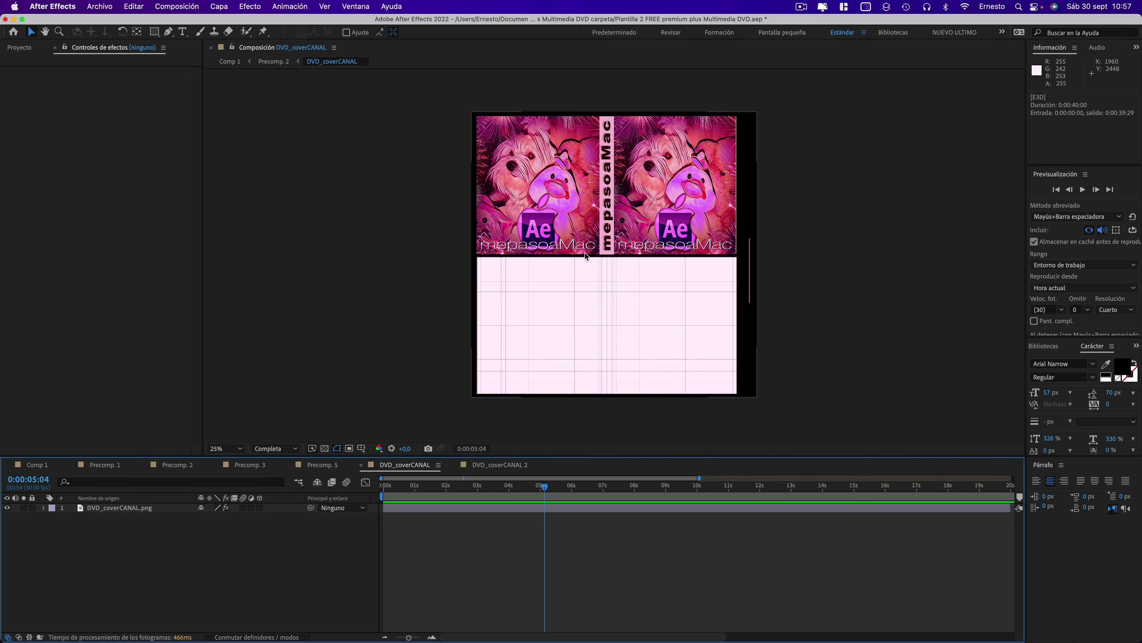
pyautogui.click(100, 6)
# Import social-media-6363633_1920.jpg from FOTOS 4K, add it to DVD_coverCANAL and enlarge it
pyautogui.moveTo(202, 170)
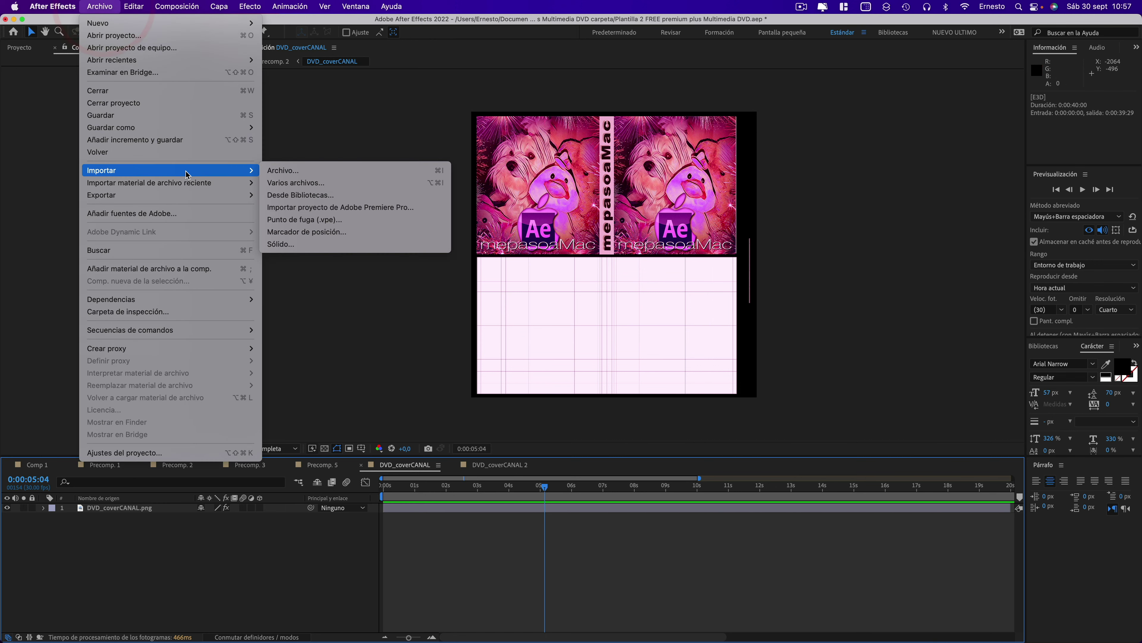
pyautogui.click(280, 173)
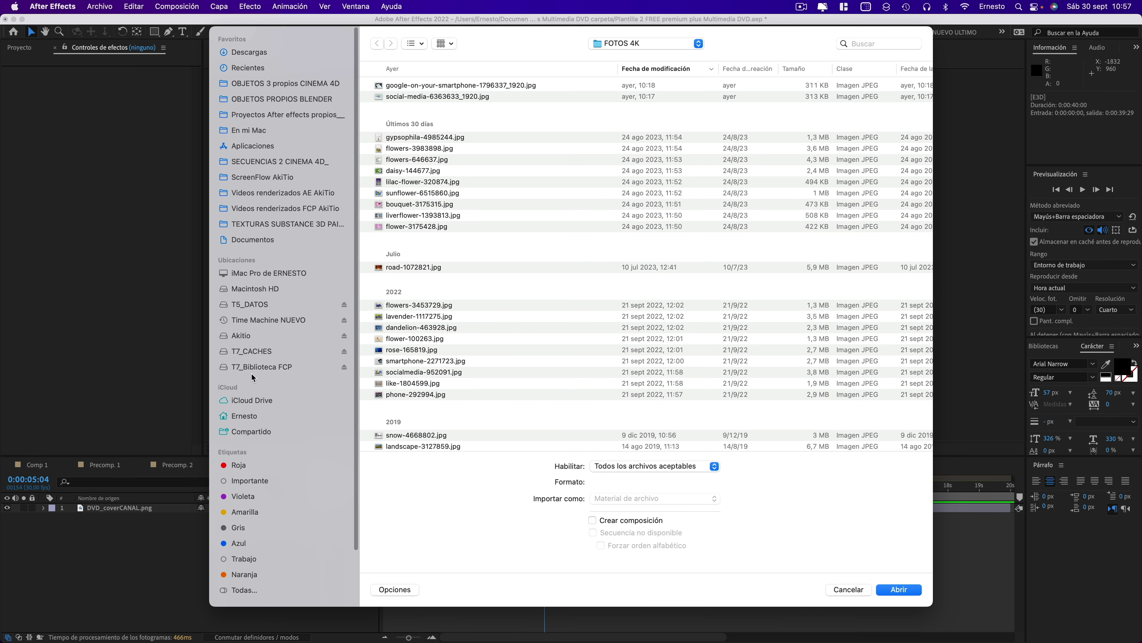
pyautogui.click(256, 310)
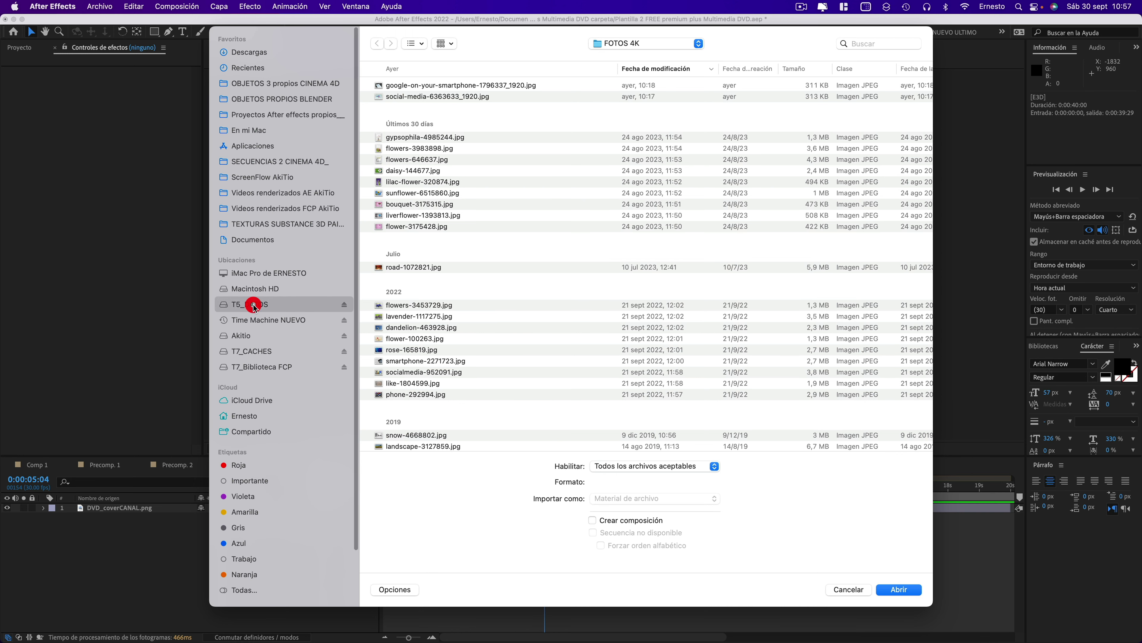
pyautogui.click(373, 44)
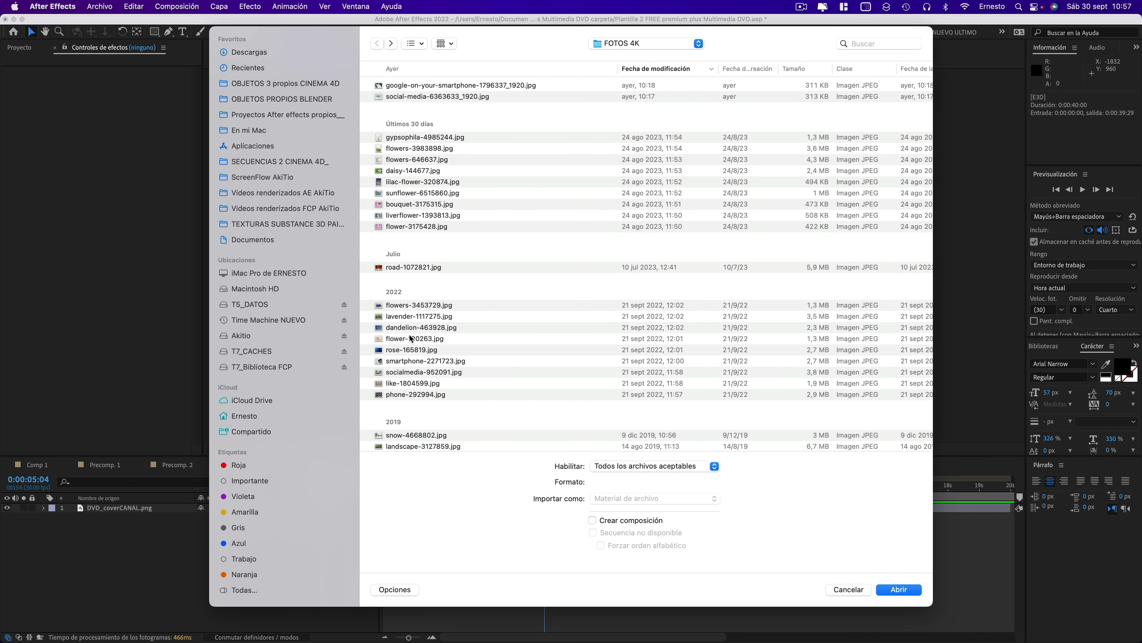
pyautogui.click(410, 96)
pyautogui.press('space')
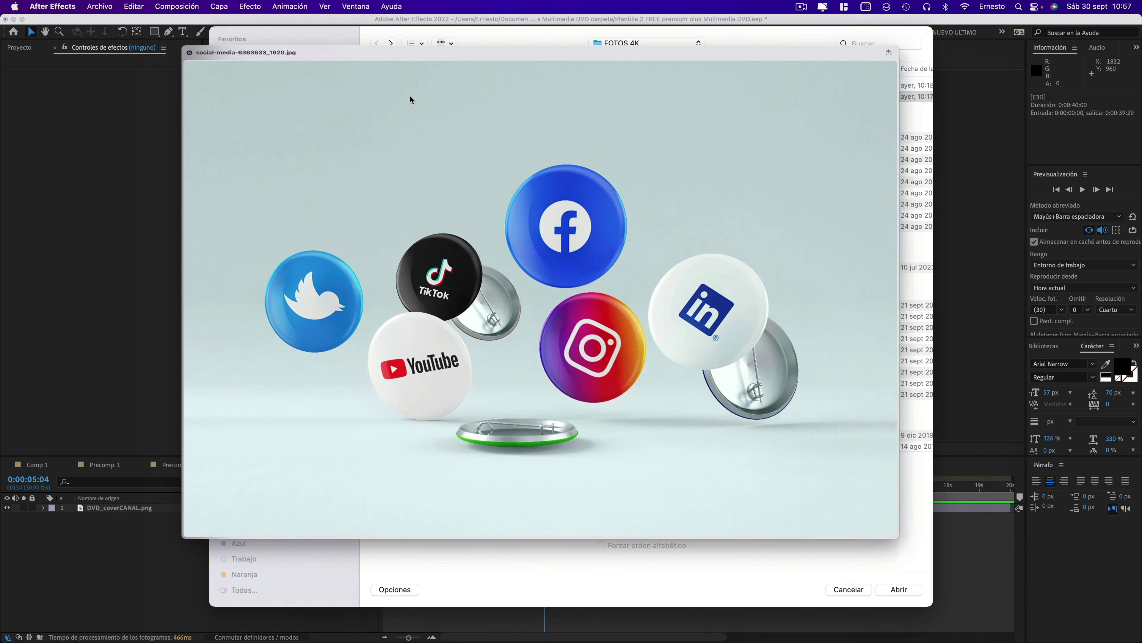
pyautogui.press('space')
pyautogui.click(899, 589)
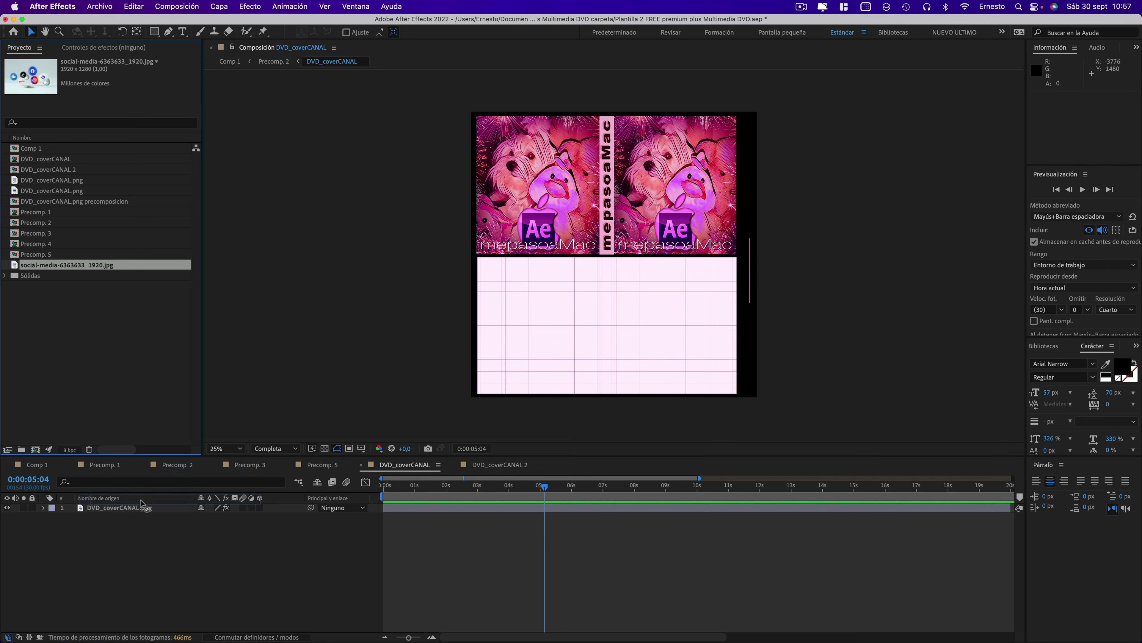
pyautogui.moveTo(72, 268); pyautogui.dragTo(142, 504)
pyautogui.moveTo(682, 299)
pyautogui.mouseDown()
pyautogui.moveTo(731, 343)
pyautogui.moveTo(670, 243)
pyautogui.mouseUp()
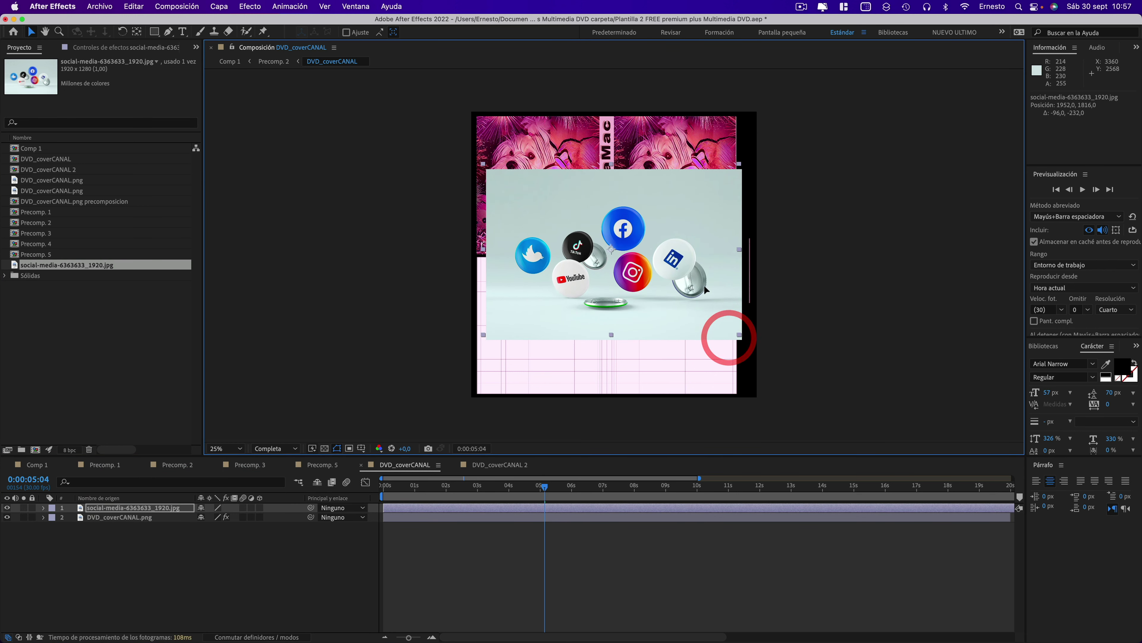
# Rotate the social-media photo layer -90° so it stands upright
pyautogui.click(129, 507)
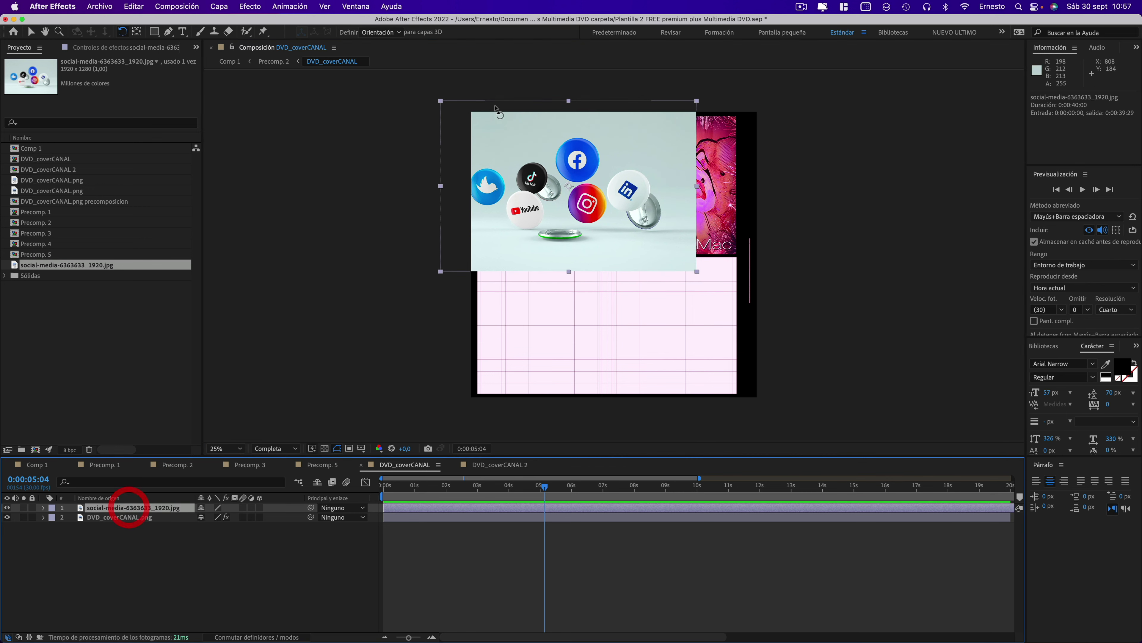
pyautogui.press('w')
pyautogui.moveTo(445, 107)
pyautogui.mouseDown()
pyautogui.moveTo(434, 115)
pyautogui.moveTo(541, 243)
pyautogui.moveTo(526, 242)
pyautogui.mouseUp()
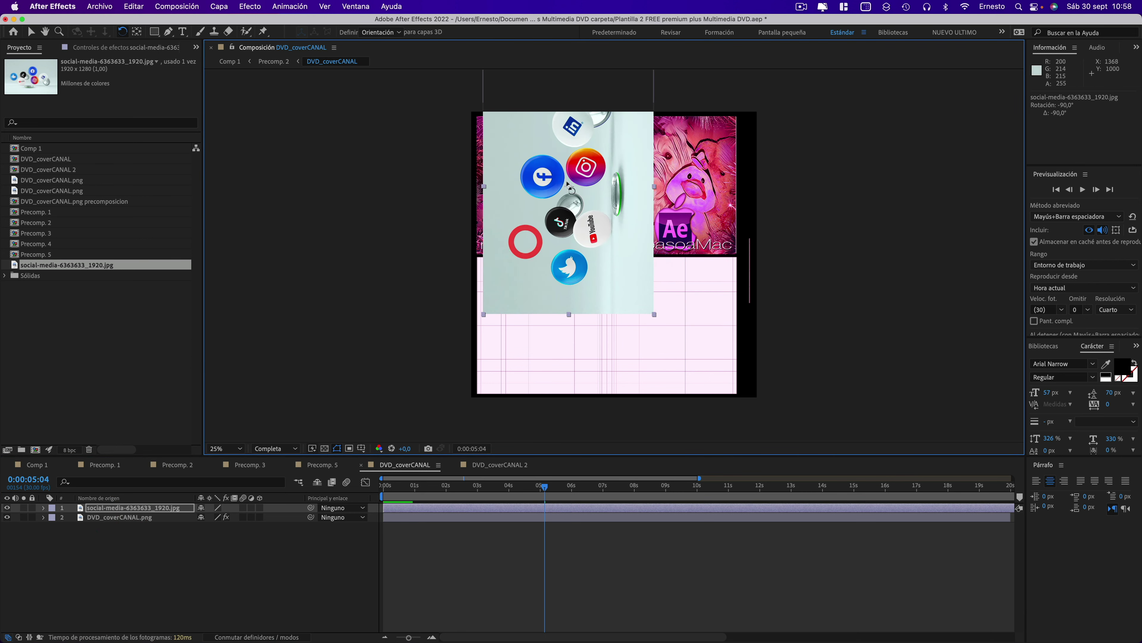
# Fit the photo over the left cover panel and place a duplicate over the right panel
pyautogui.click(30, 32)
pyautogui.moveTo(491, 160); pyautogui.dragTo(495, 130)
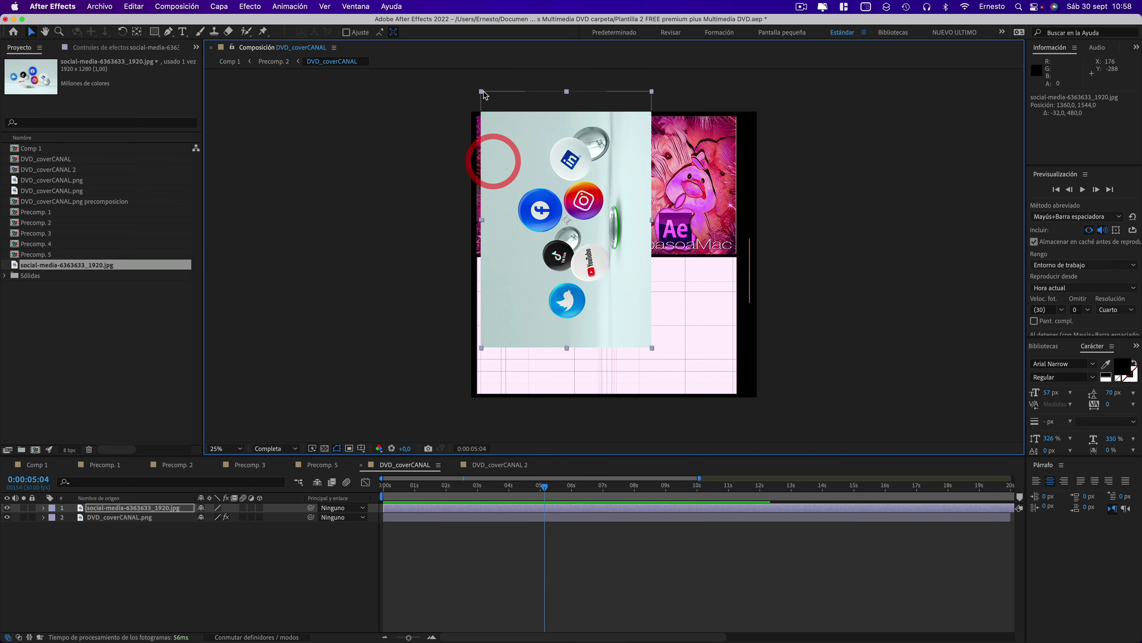
pyautogui.moveTo(497, 133); pyautogui.dragTo(519, 182)
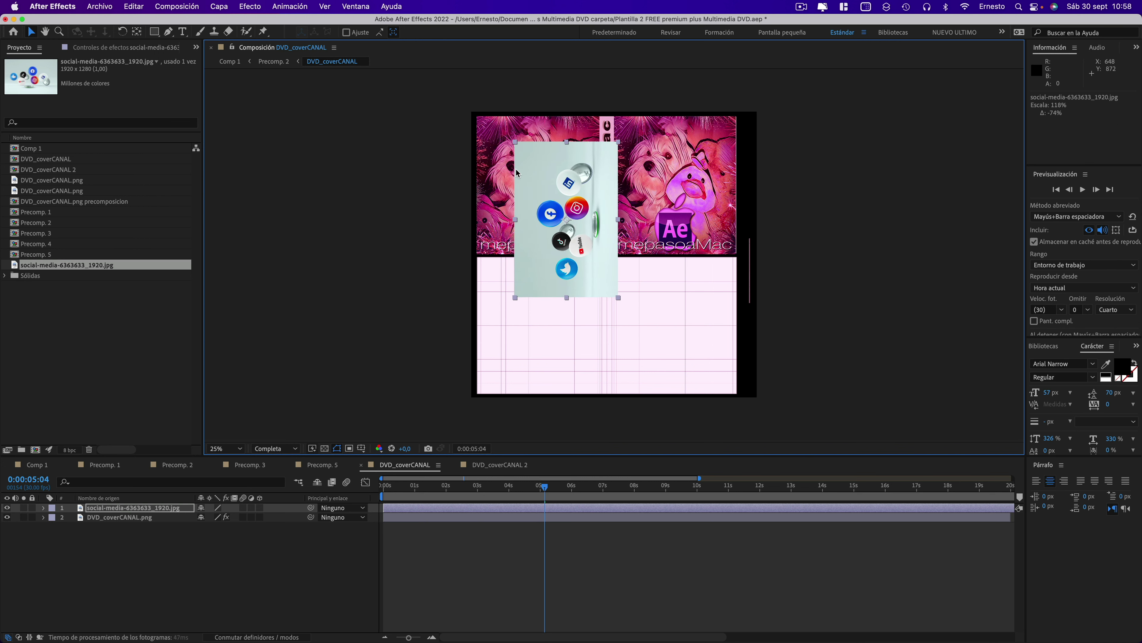
pyautogui.moveTo(515, 166)
pyautogui.mouseDown()
pyautogui.moveTo(508, 176)
pyautogui.moveTo(496, 156)
pyautogui.mouseUp()
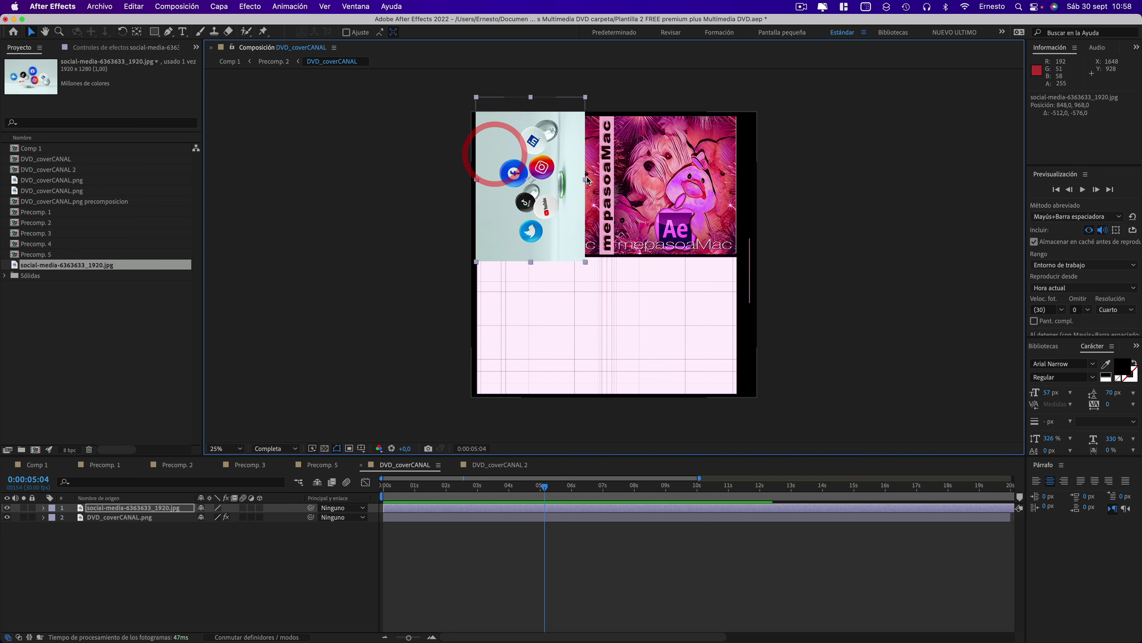
pyautogui.moveTo(585, 179); pyautogui.dragTo(599, 181)
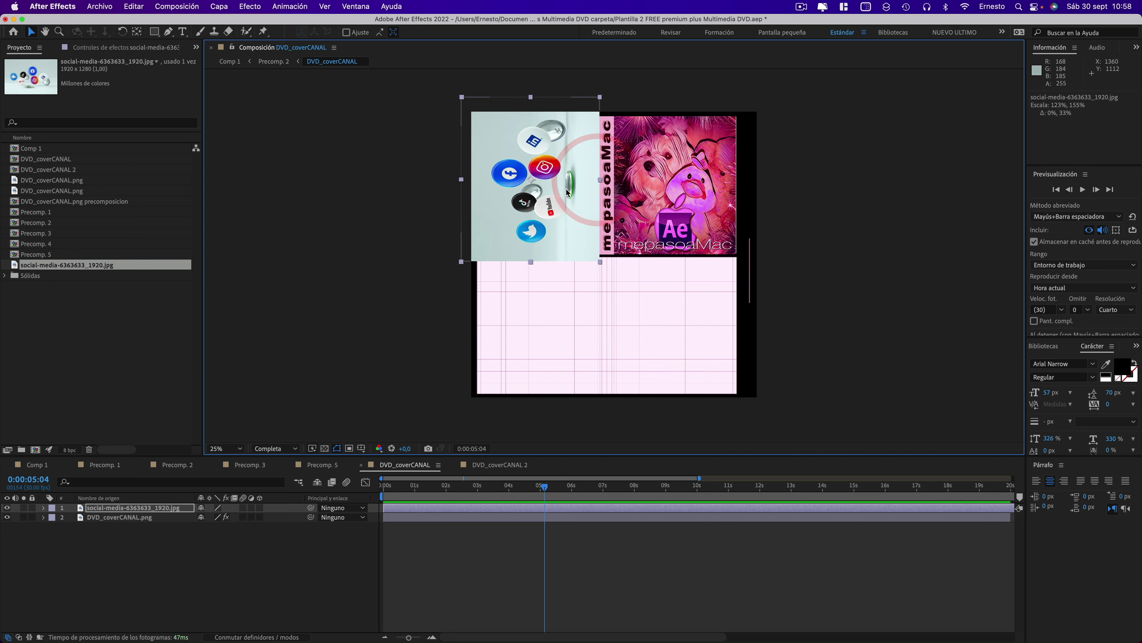
pyautogui.press('super+d')
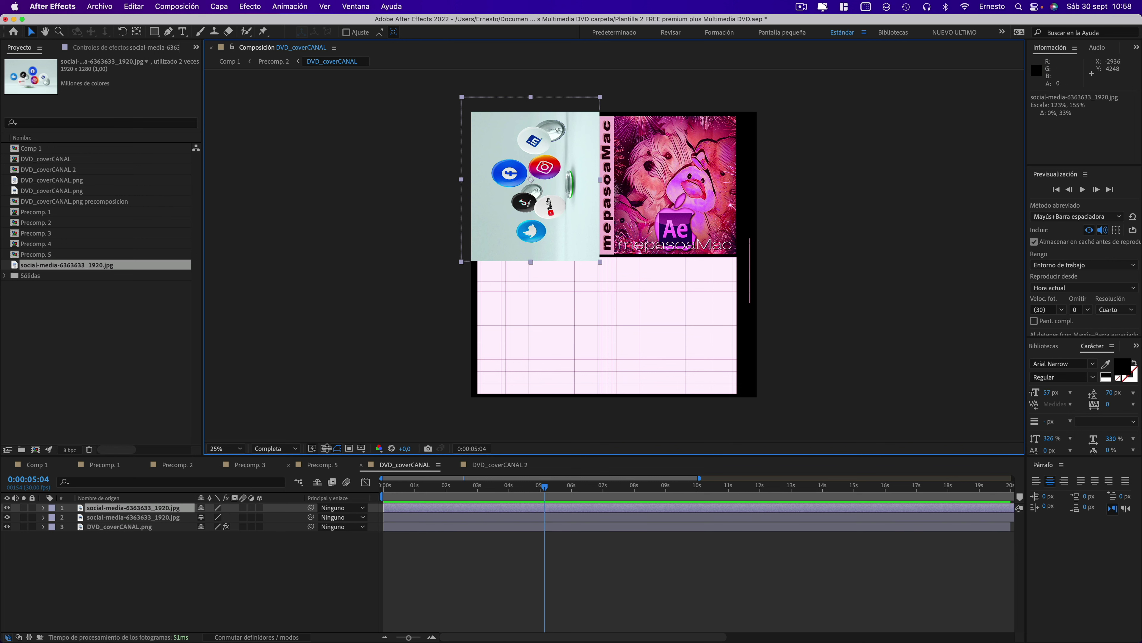
pyautogui.moveTo(523, 255); pyautogui.dragTo(676, 259)
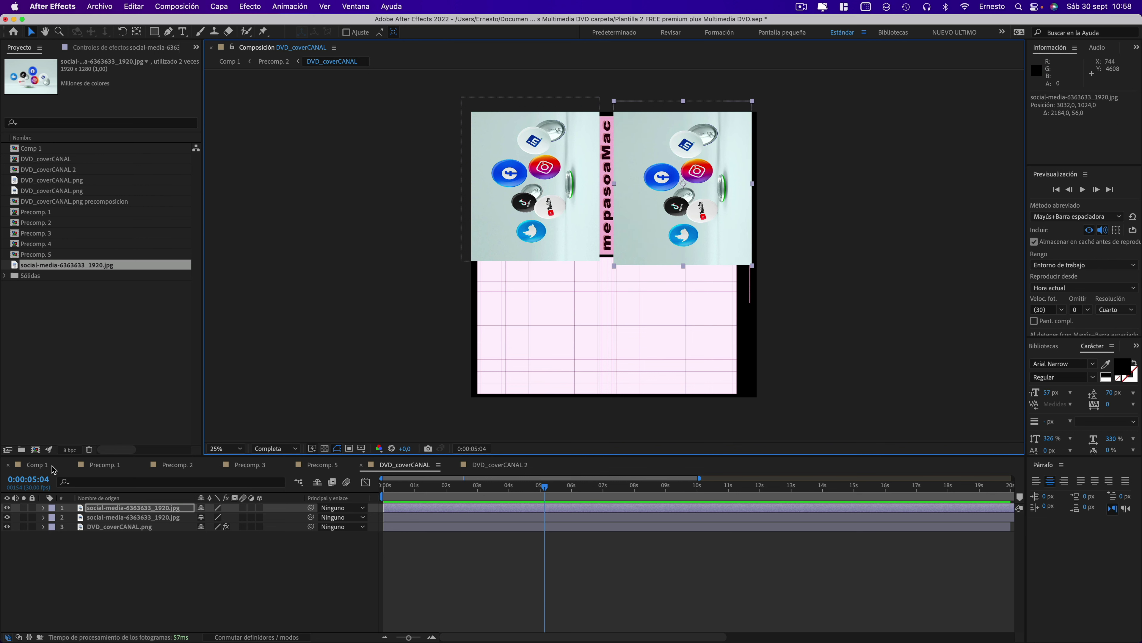
pyautogui.click(38, 465)
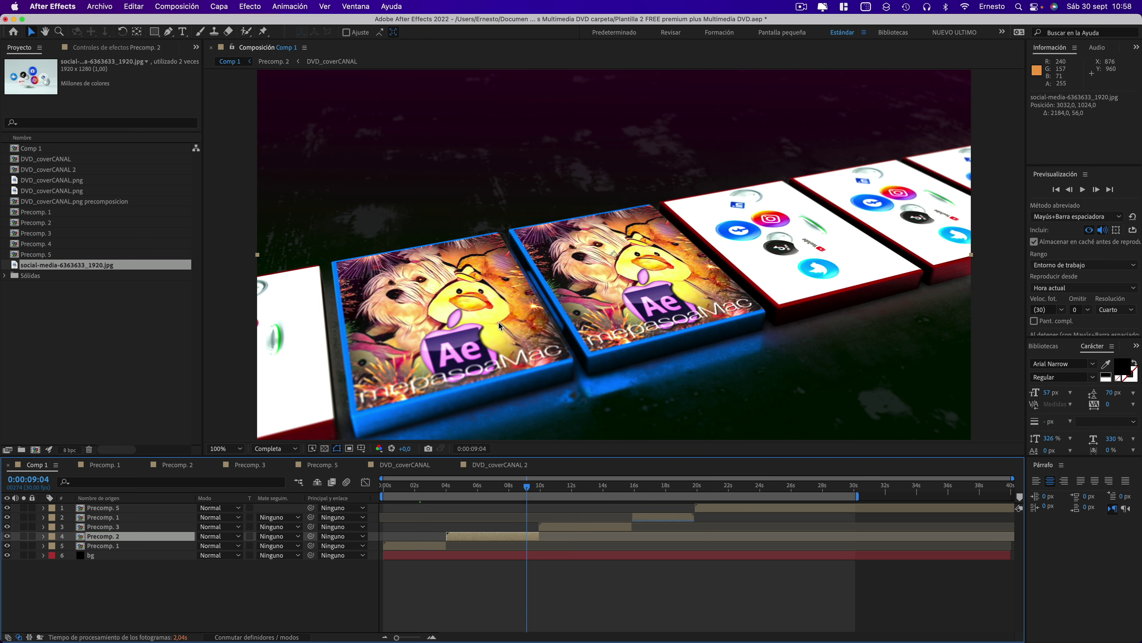
pyautogui.click(415, 488)
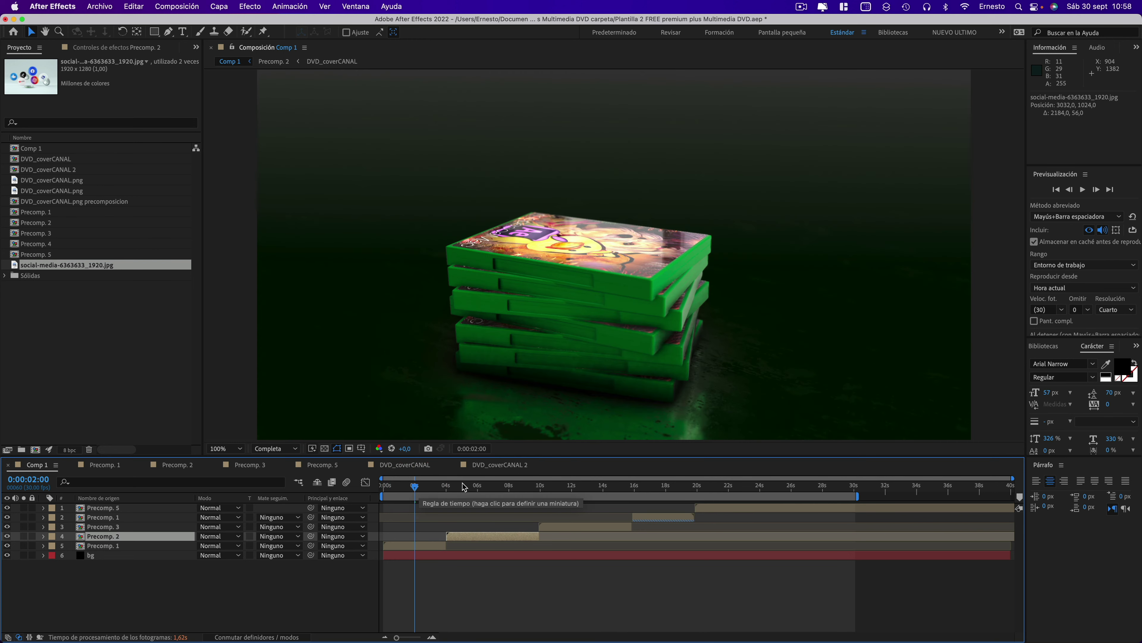
pyautogui.click(488, 486)
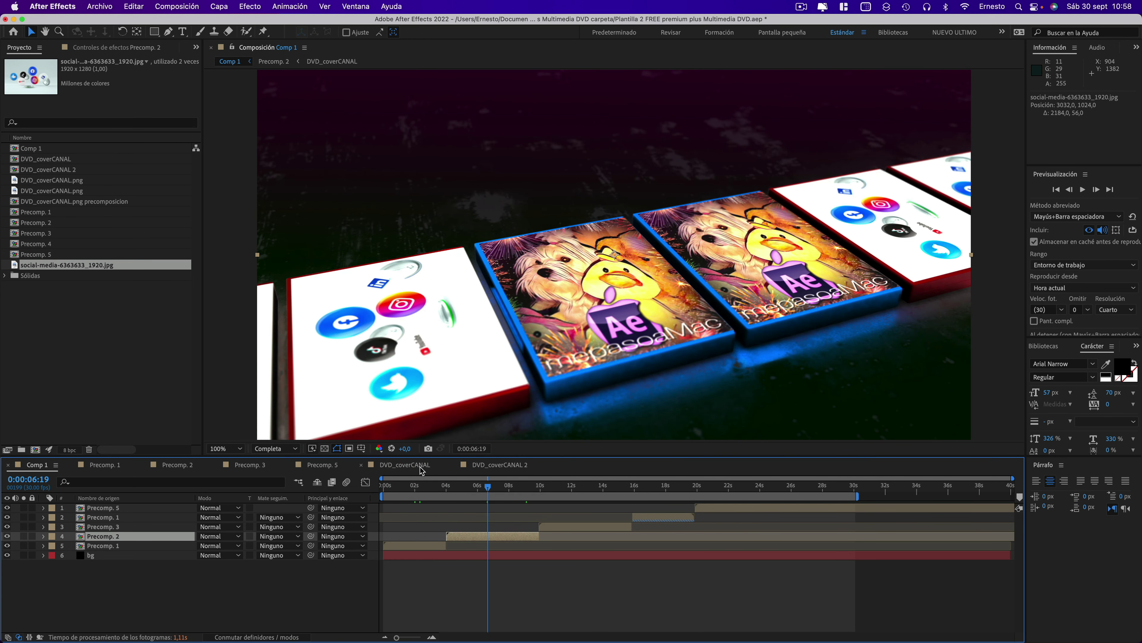
pyautogui.click(422, 468)
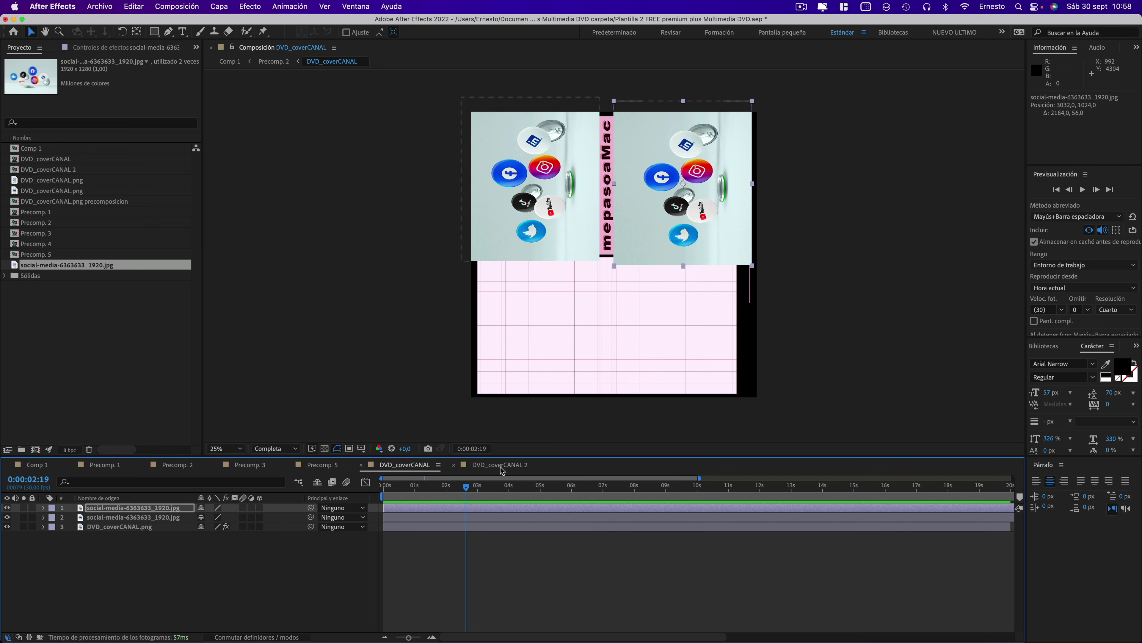
# Switch to the DVD_coverCANAL 2 composition and start importing a file
pyautogui.click(502, 468)
pyautogui.click(446, 491)
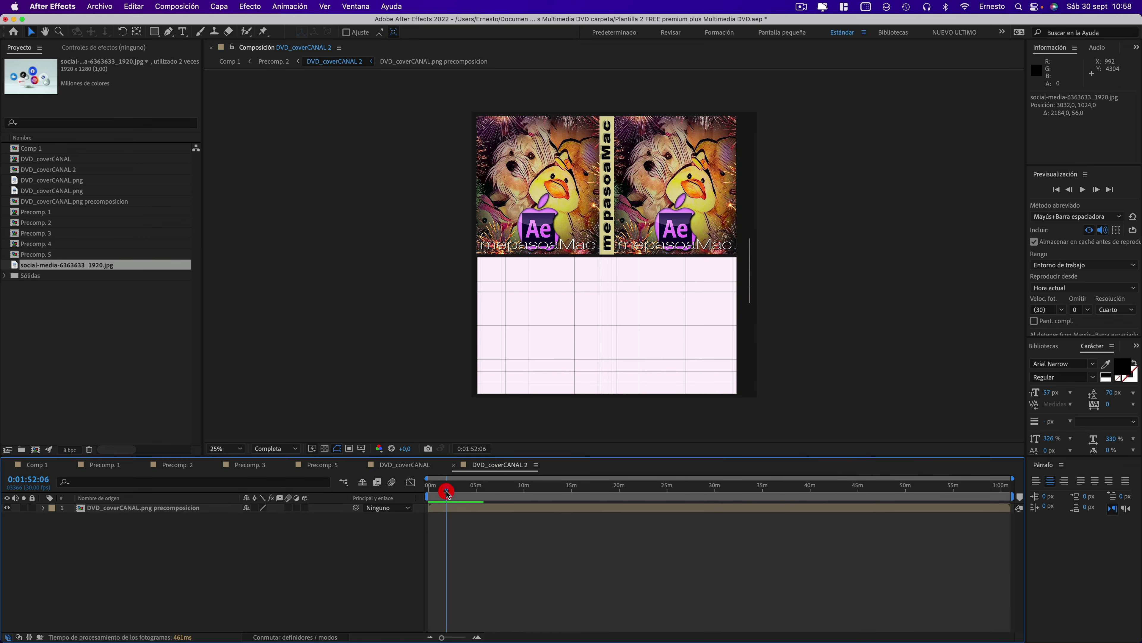
pyautogui.click(99, 7)
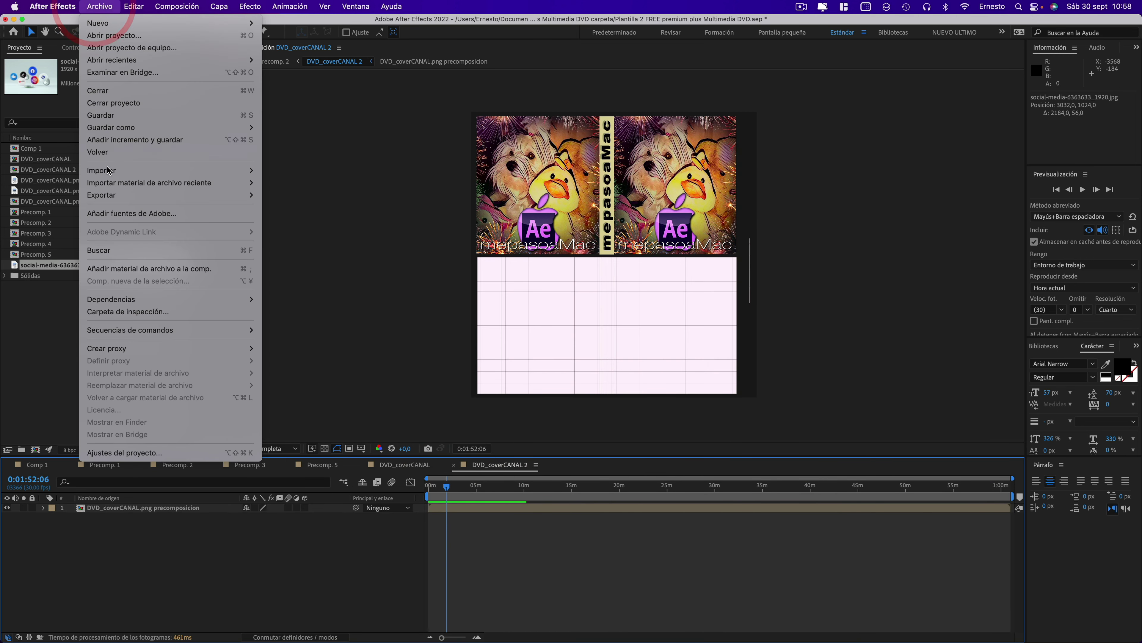
pyautogui.moveTo(108, 170)
pyautogui.click(276, 172)
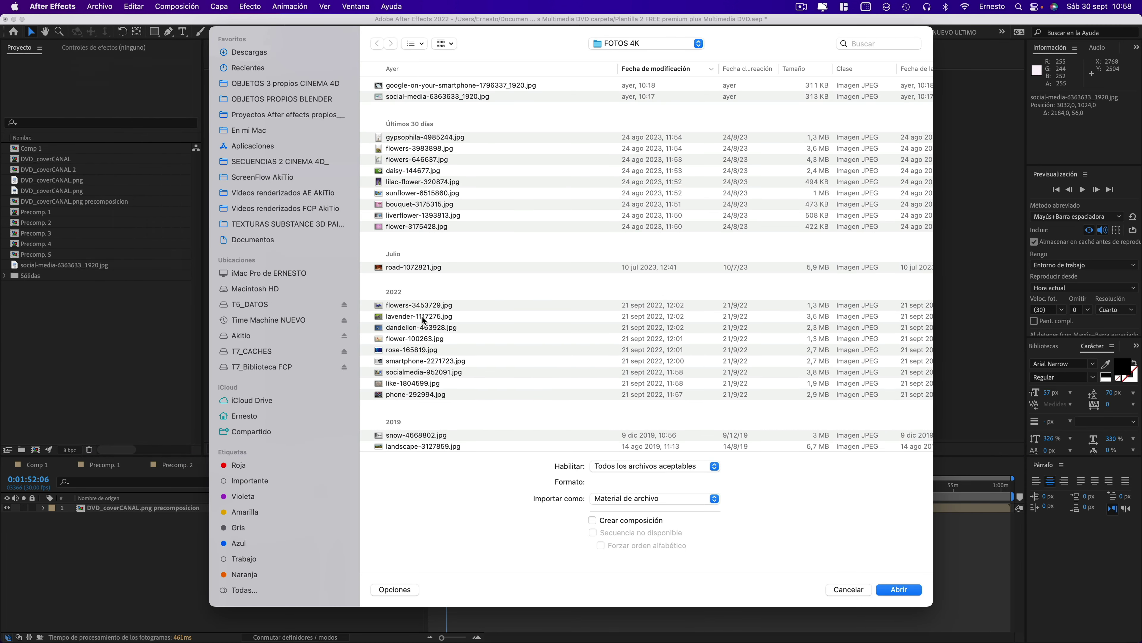
# Import socialmedia-952091.jpg and lay it above the cover precomposition layer
pyautogui.scroll(-3, 412, 334)
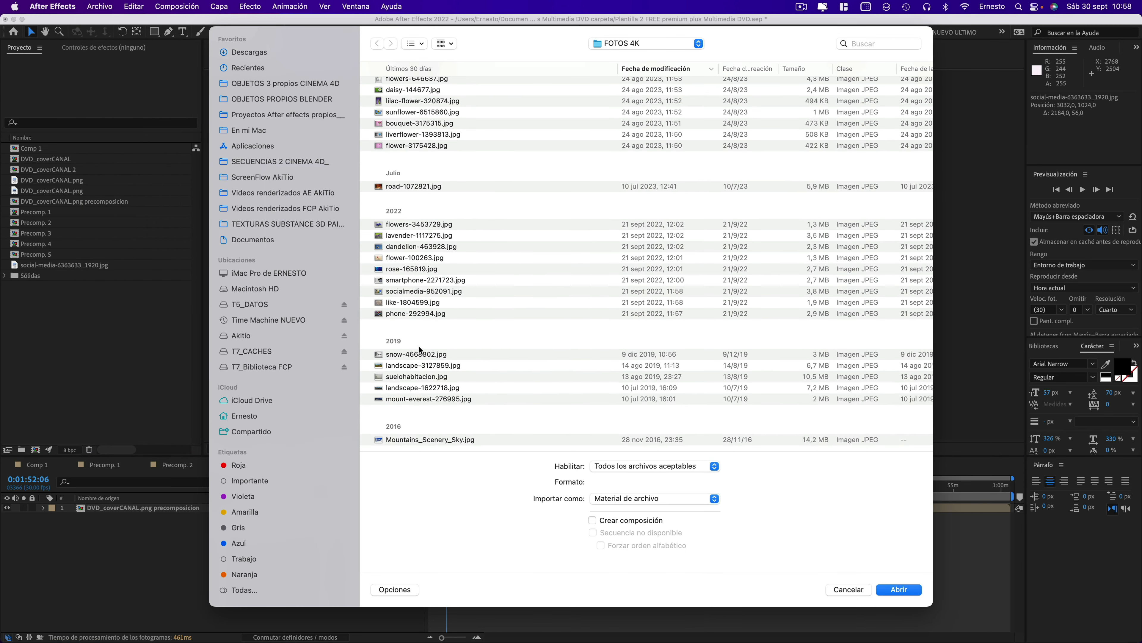
pyautogui.click(409, 295)
pyautogui.press('space')
pyautogui.press('space')
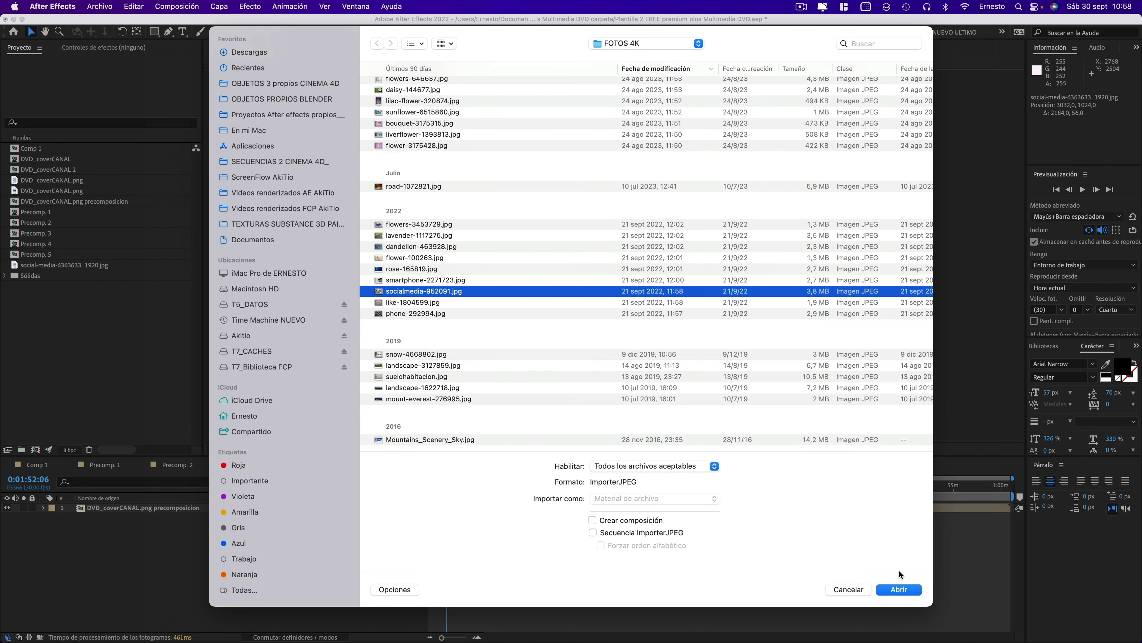
pyautogui.click(901, 589)
pyautogui.moveTo(72, 276); pyautogui.dragTo(118, 506)
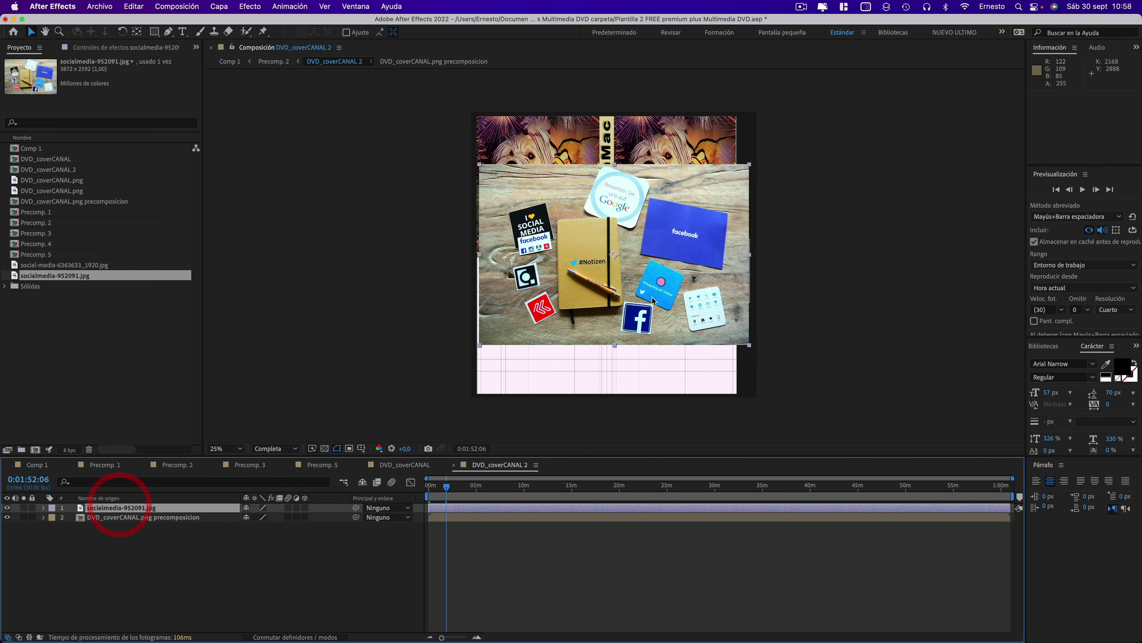
# Rotate the photo a quarter turn and shrink it to fit the left cover panel
pyautogui.click(120, 32)
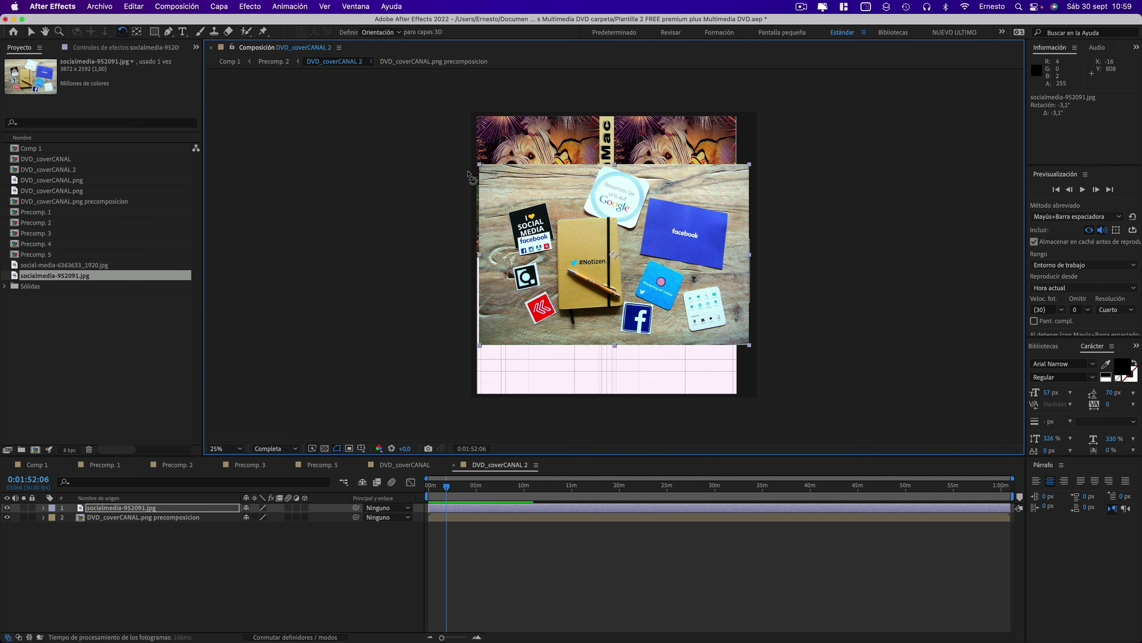
pyautogui.moveTo(470, 177)
pyautogui.mouseDown()
pyautogui.moveTo(594, 322)
pyautogui.moveTo(689, 336)
pyautogui.mouseUp()
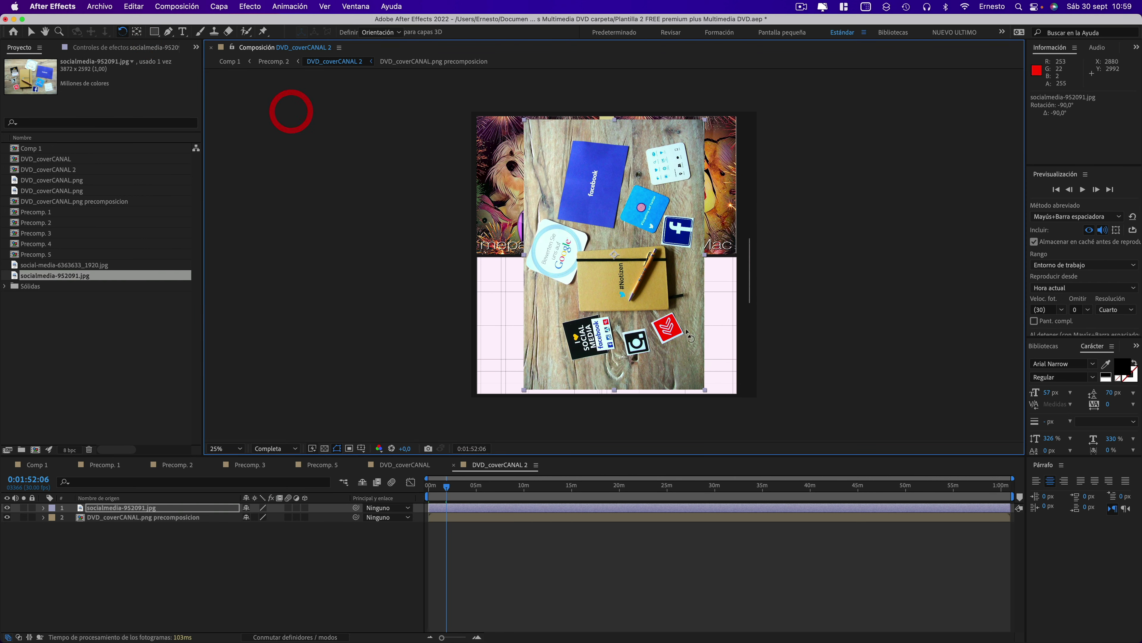
pyautogui.click(31, 31)
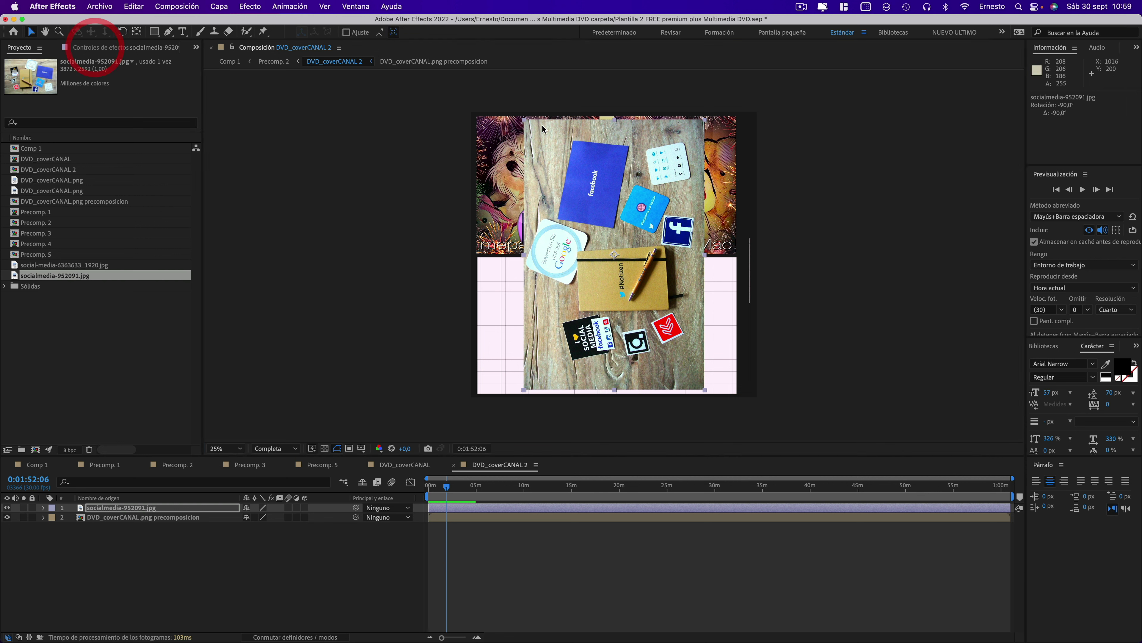
pyautogui.moveTo(524, 120)
pyautogui.mouseDown()
pyautogui.moveTo(557, 156)
pyautogui.moveTo(551, 132)
pyautogui.moveTo(552, 150)
pyautogui.mouseUp()
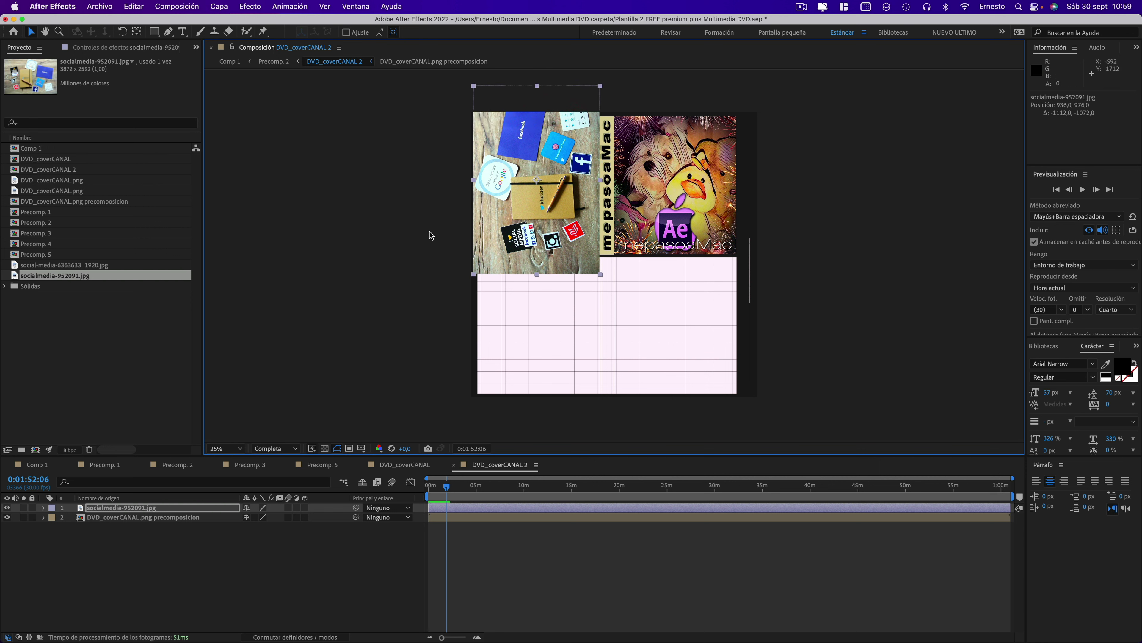
# Duplicate the photo onto the right panel, then view Comp 1 at 0:00:06:06
pyautogui.hotkey('ctrl', 'd')
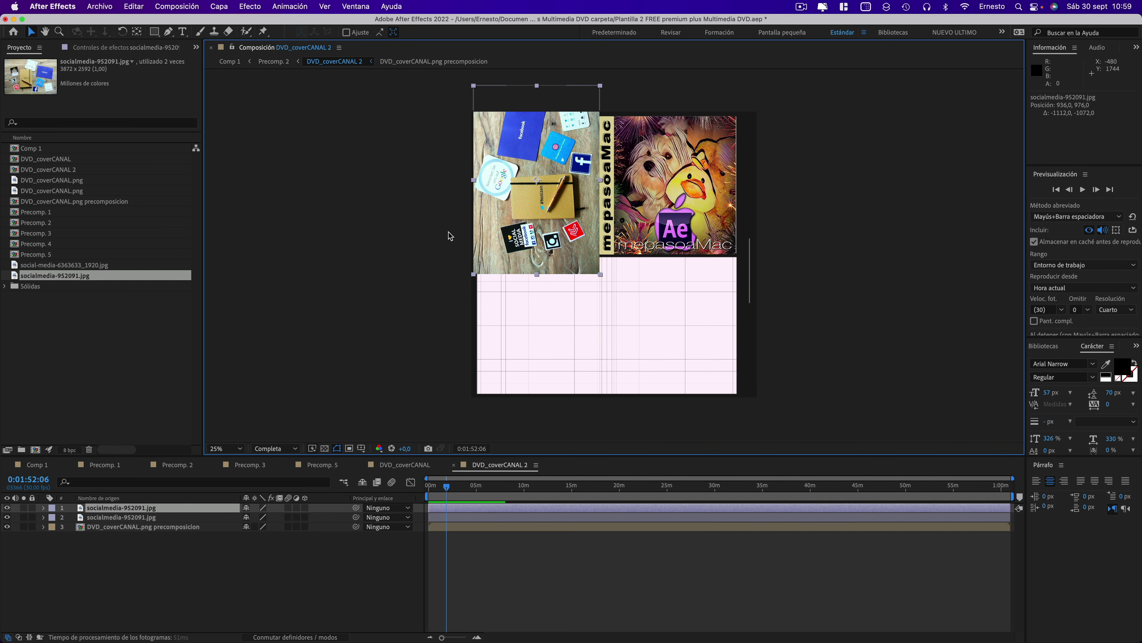
pyautogui.moveTo(563, 216); pyautogui.dragTo(695, 216)
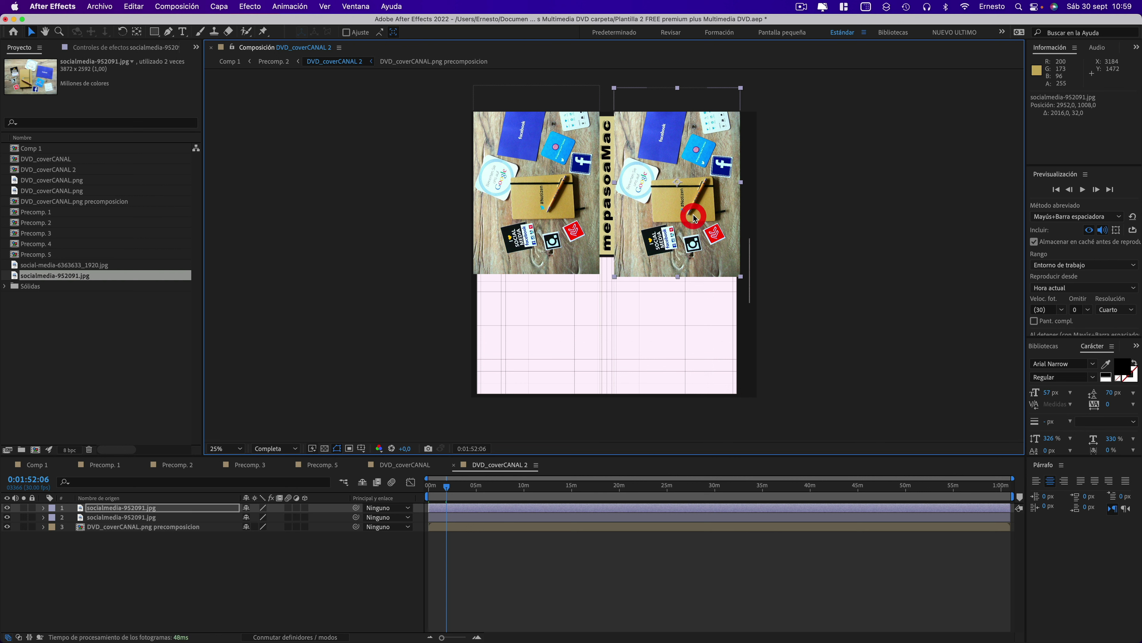
pyautogui.click(37, 465)
pyautogui.click(479, 487)
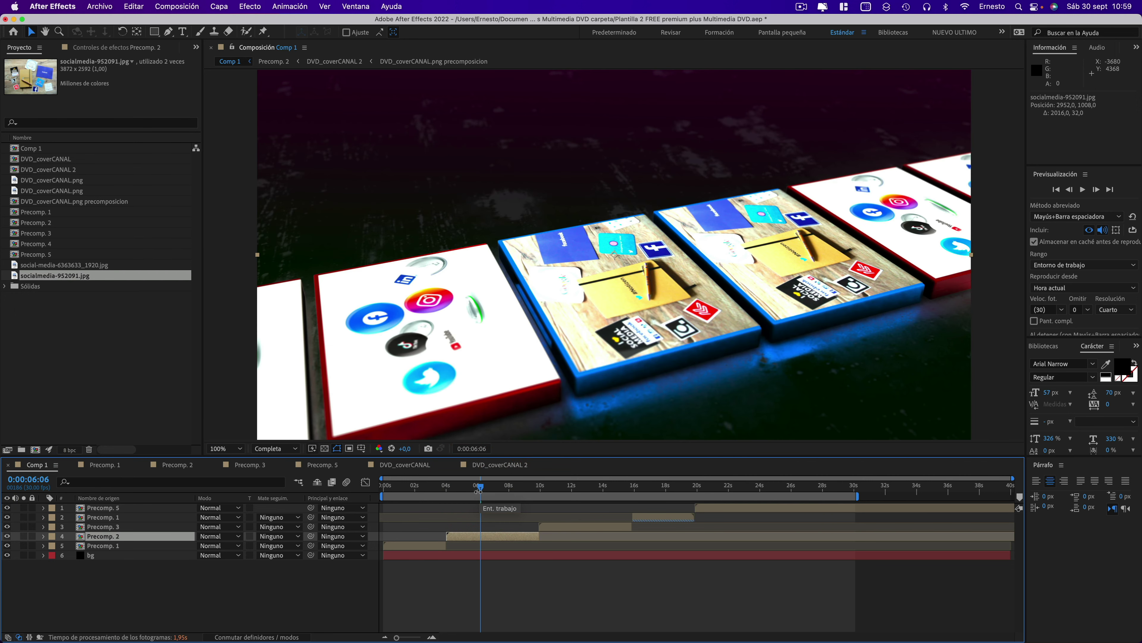
# Check Comp 1 at 0:00:03:06, 0:00:17:22 and 0:00:16:26, then select the Precomp. 3 layer
pyautogui.click(434, 486)
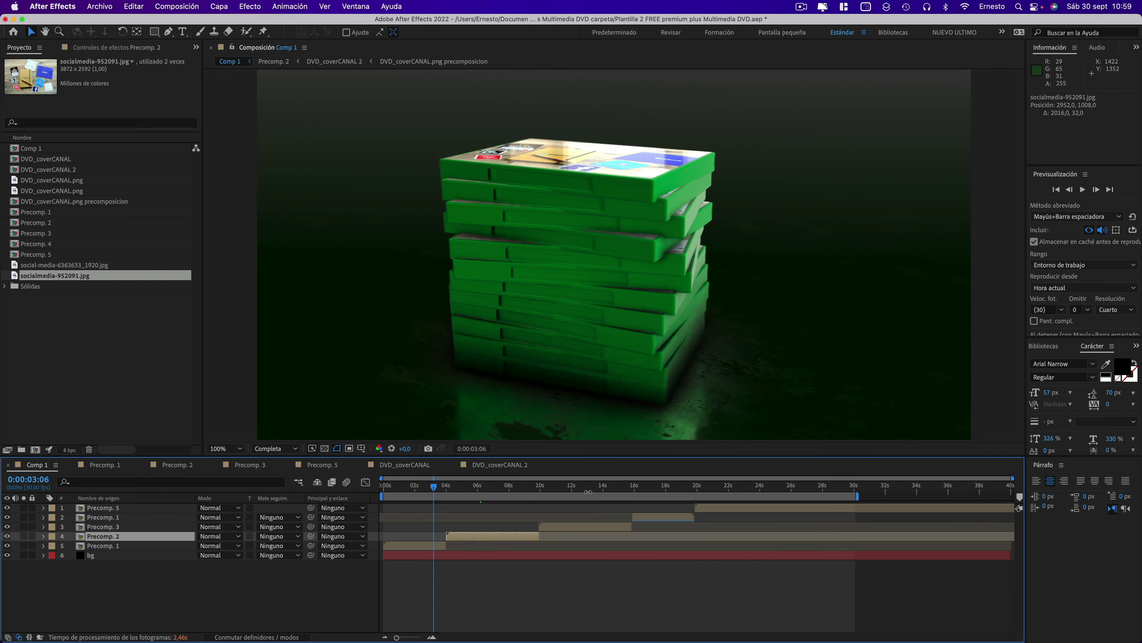
pyautogui.click(663, 486)
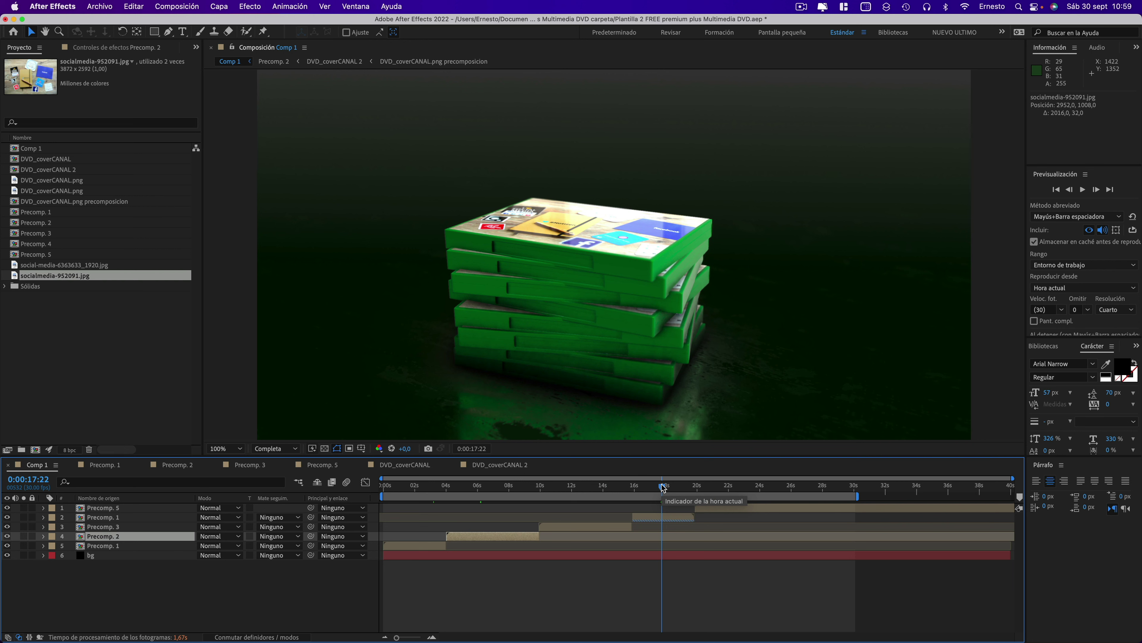
pyautogui.click(647, 486)
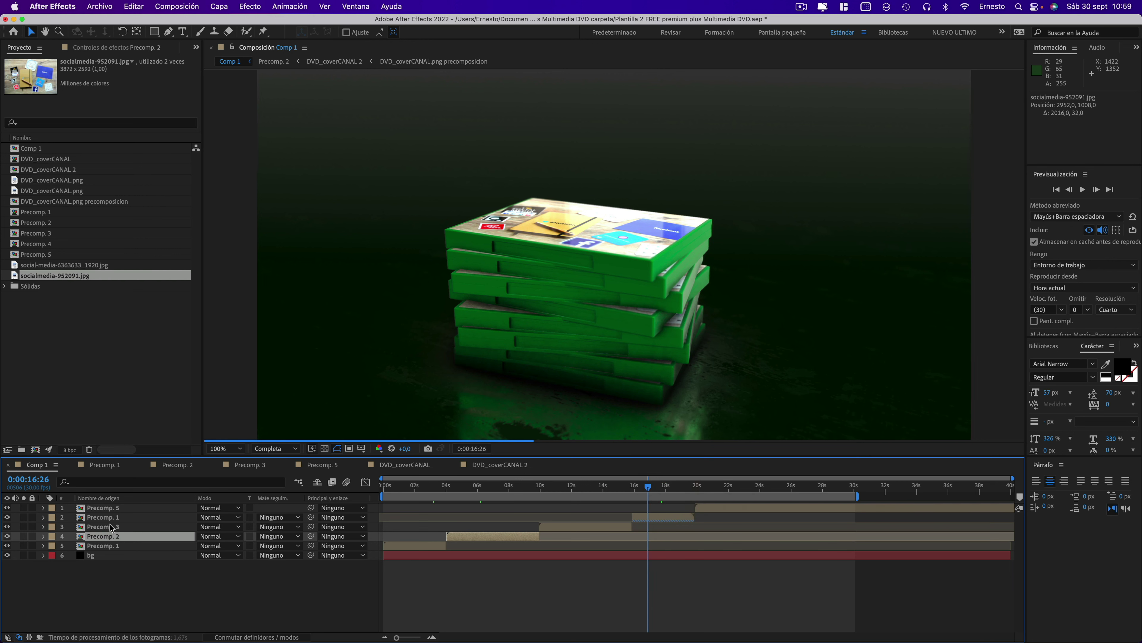
pyautogui.click(103, 526)
pyautogui.click(577, 485)
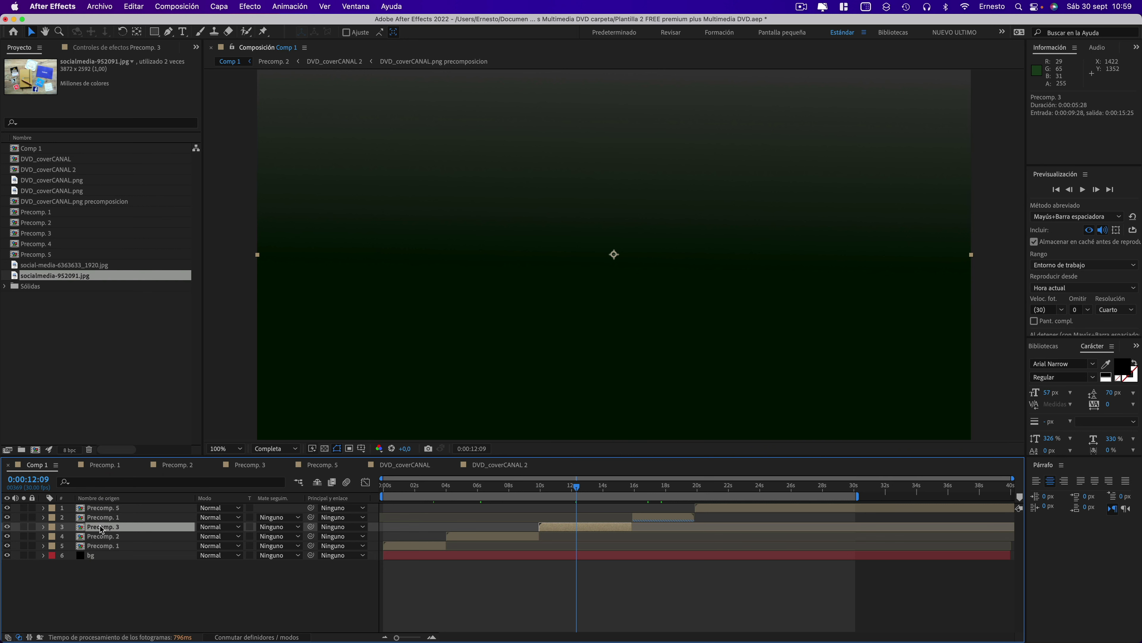
# In Precomp. 3's Element 3D Scene Setup, skip the missing files and choose Replace Model on Blue-Ray
pyautogui.click(104, 47)
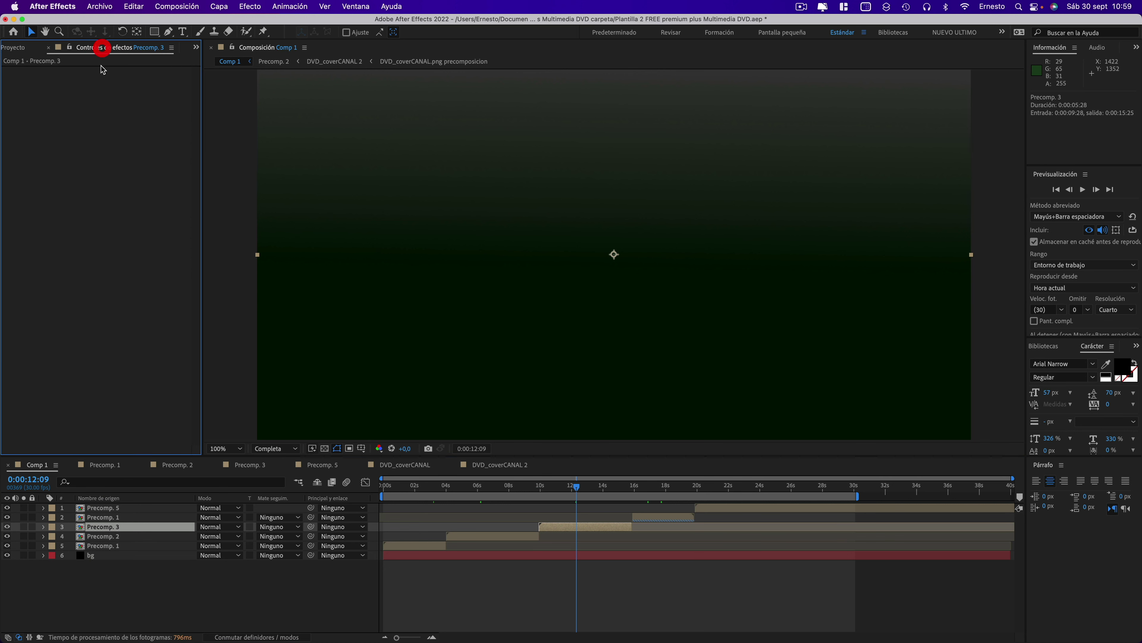
pyautogui.doubleClick(100, 527)
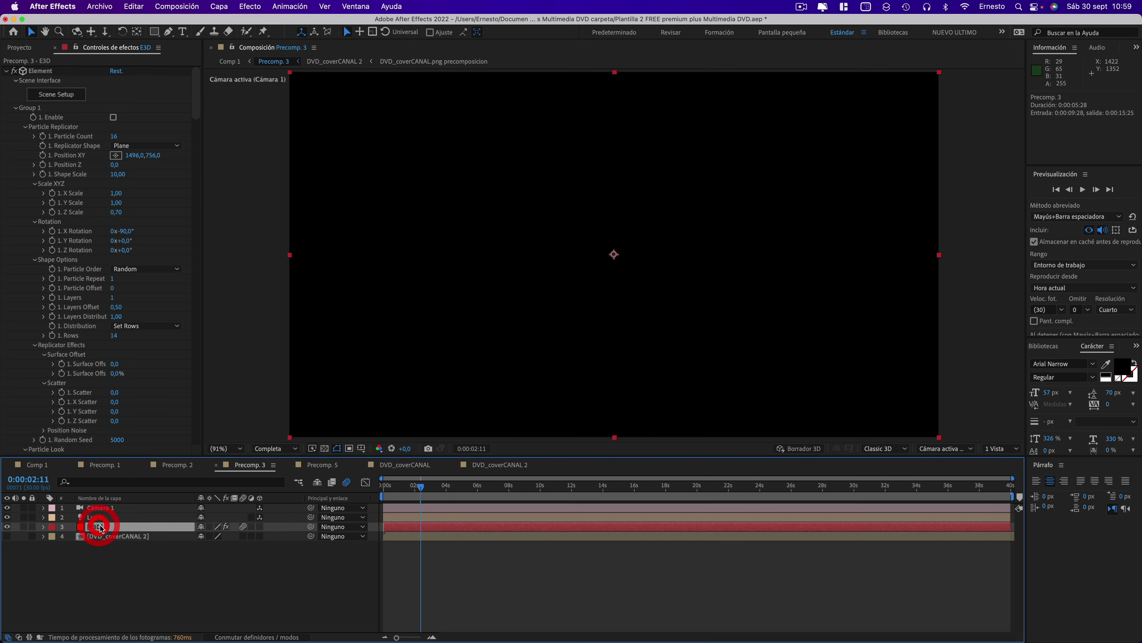
pyautogui.click(59, 94)
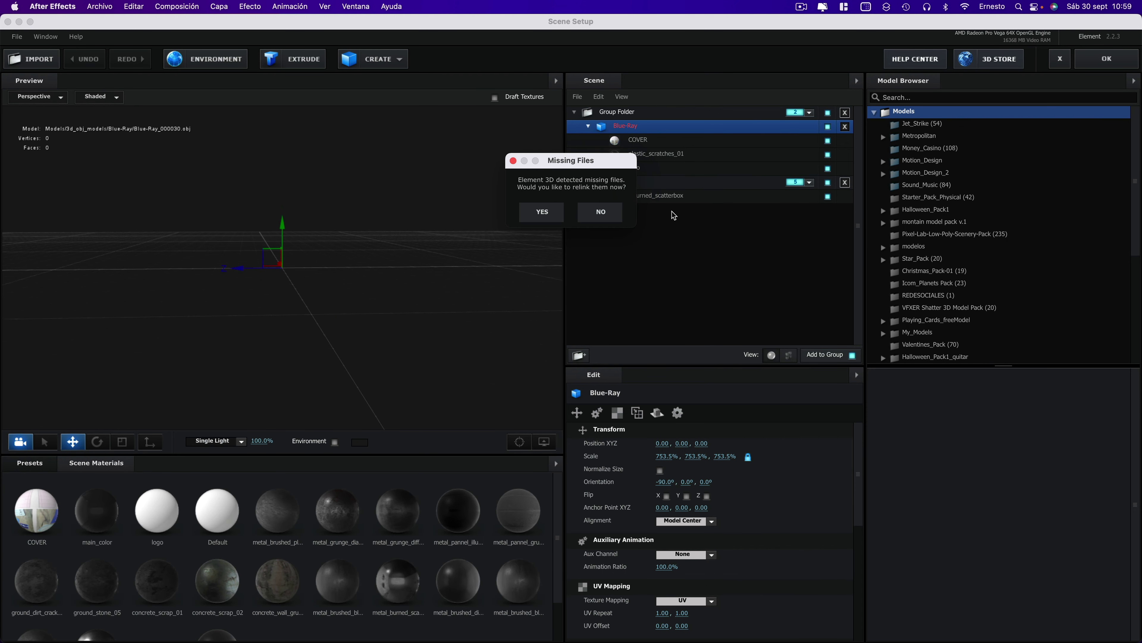
pyautogui.click(614, 217)
pyautogui.rightClick(626, 127)
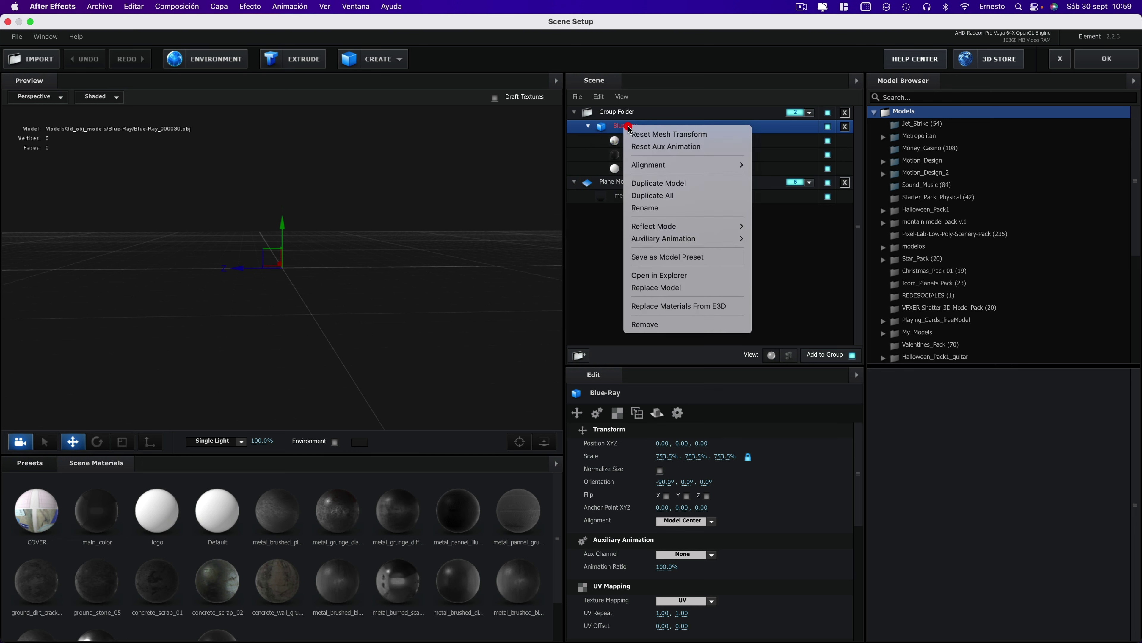
pyautogui.click(640, 290)
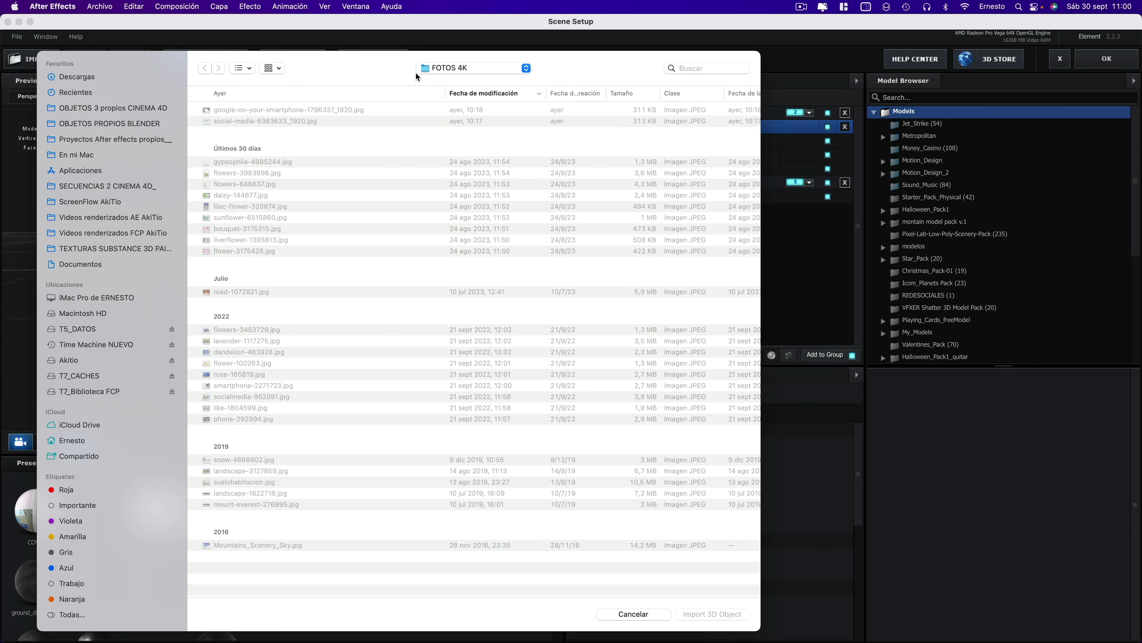
# Load Blue-Ray.obj from PRUEBAS > MULTIMEDIA DVD Blu-ray > MODELOSCOVER_PSD and apply the scene
pyautogui.click(429, 69)
pyautogui.click(446, 83)
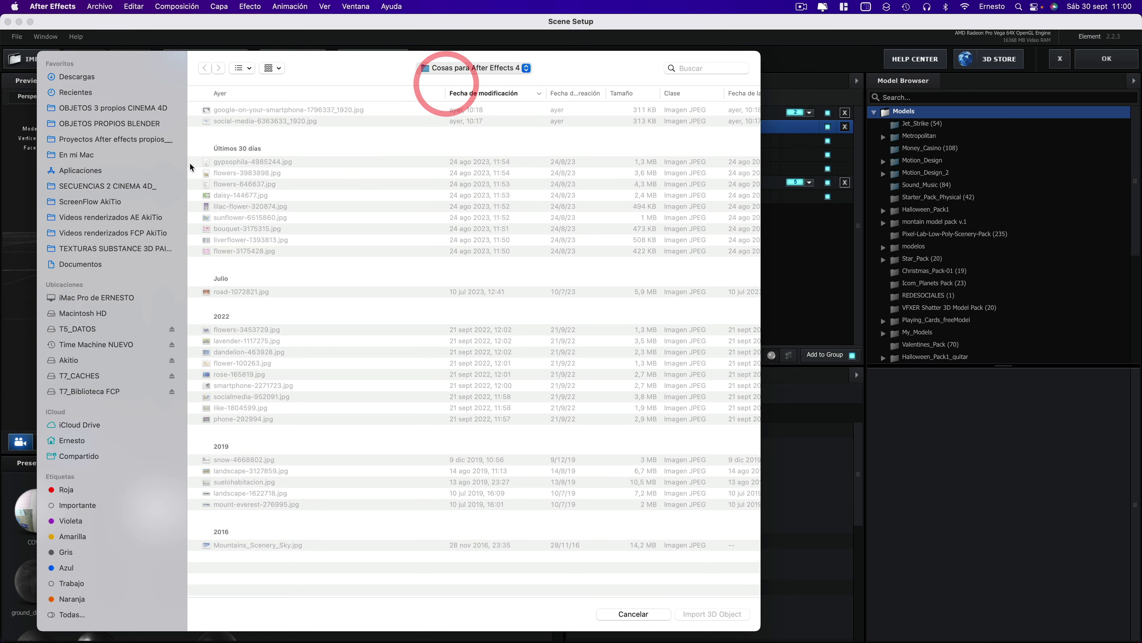
pyautogui.click(81, 264)
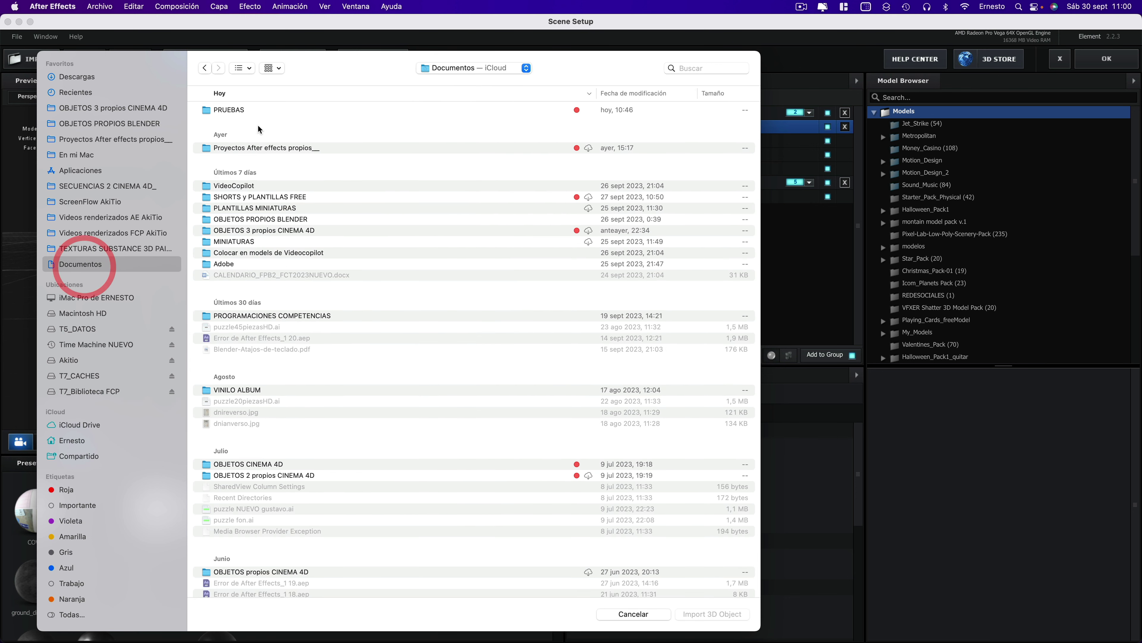
pyautogui.doubleClick(231, 111)
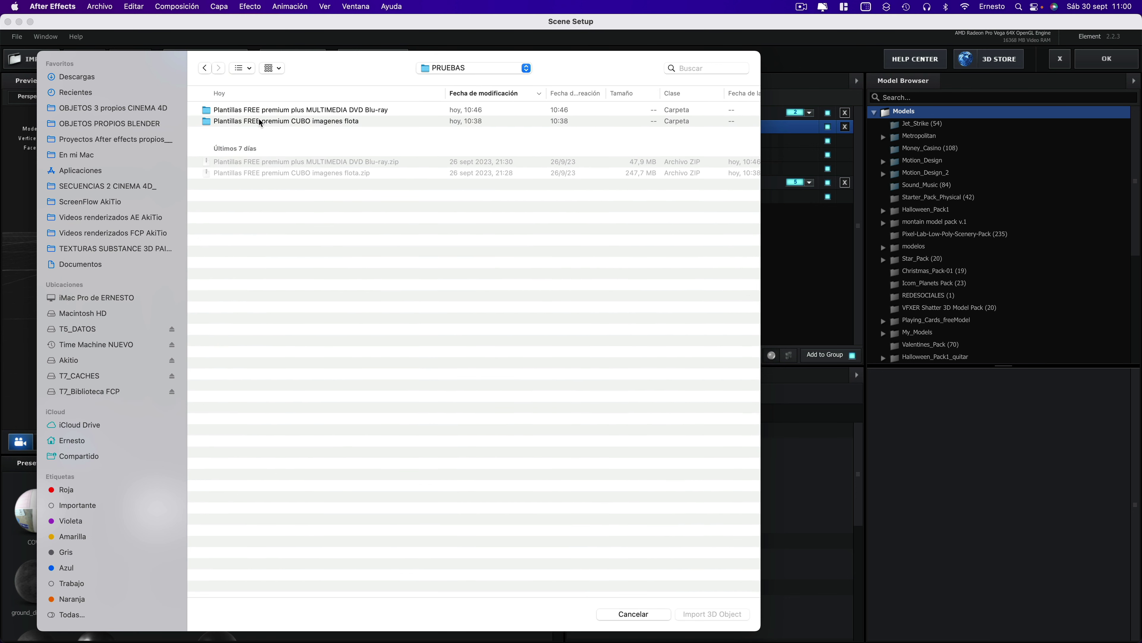
pyautogui.doubleClick(262, 111)
pyautogui.doubleClick(243, 109)
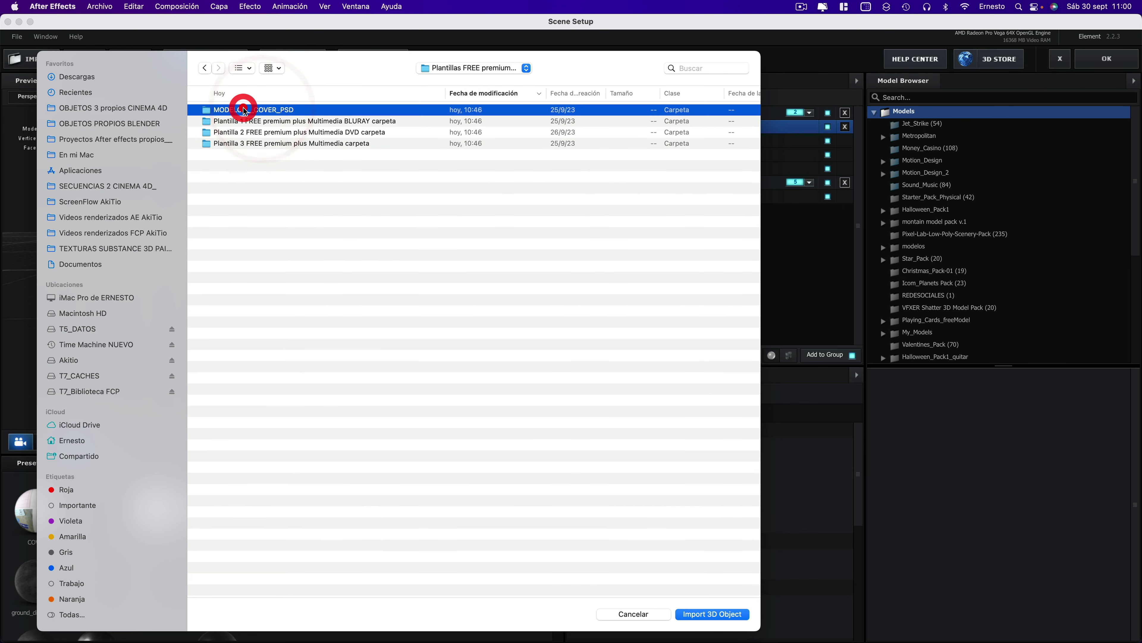
pyautogui.click(233, 160)
pyautogui.click(712, 614)
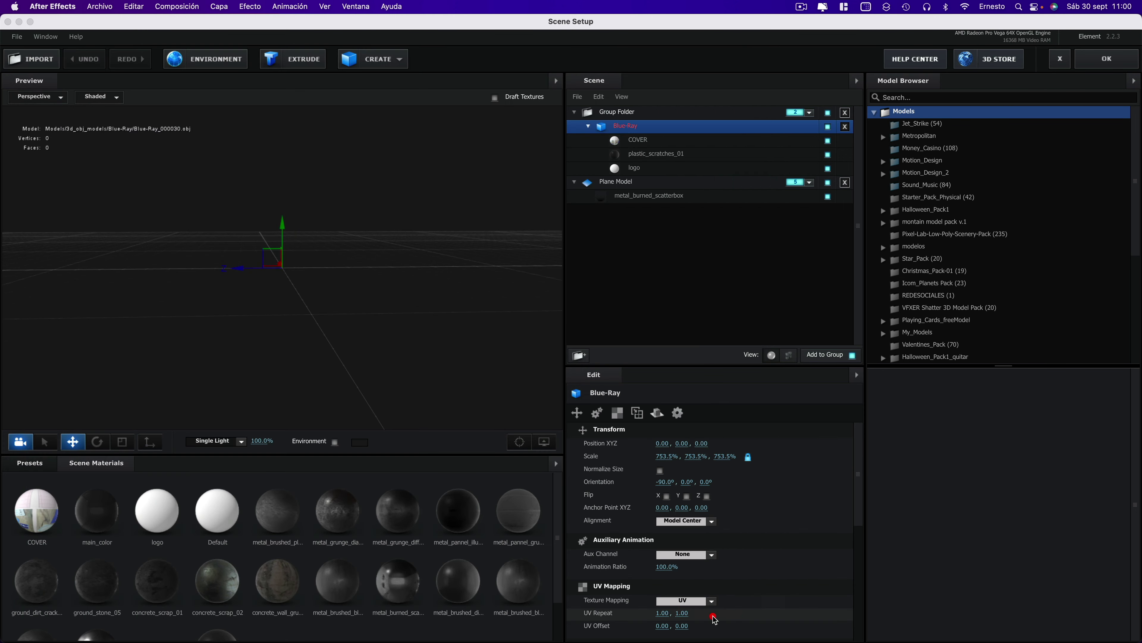
pyautogui.click(1101, 61)
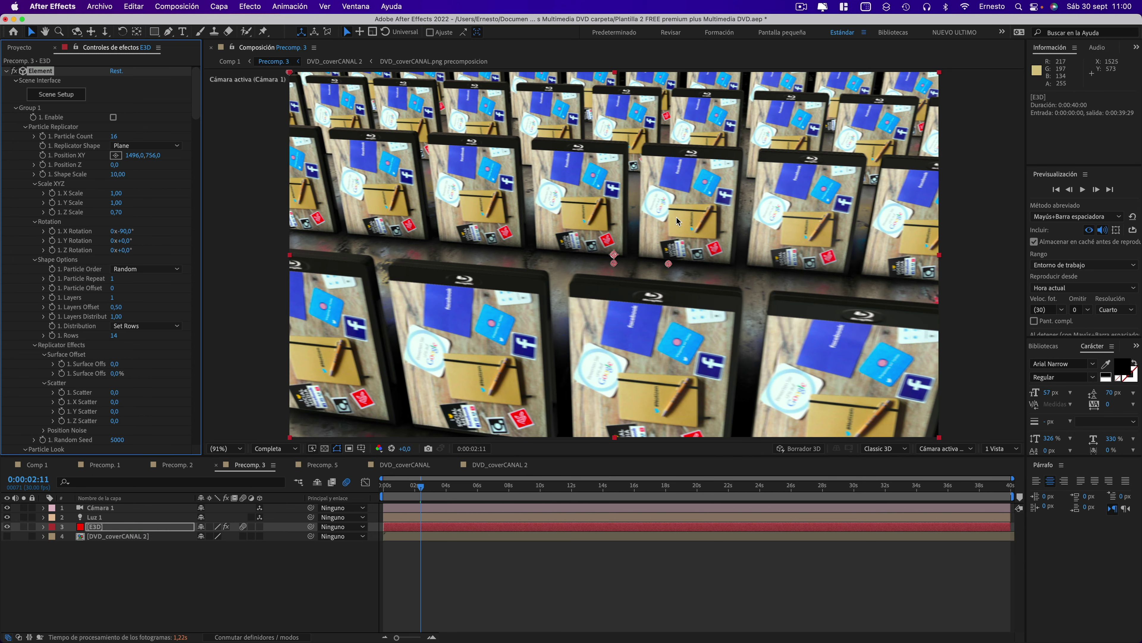
# Review the Blu-ray case covers in Precomp. 3 at 0:00:07:04 and 0:00:13:23
pyautogui.click(496, 485)
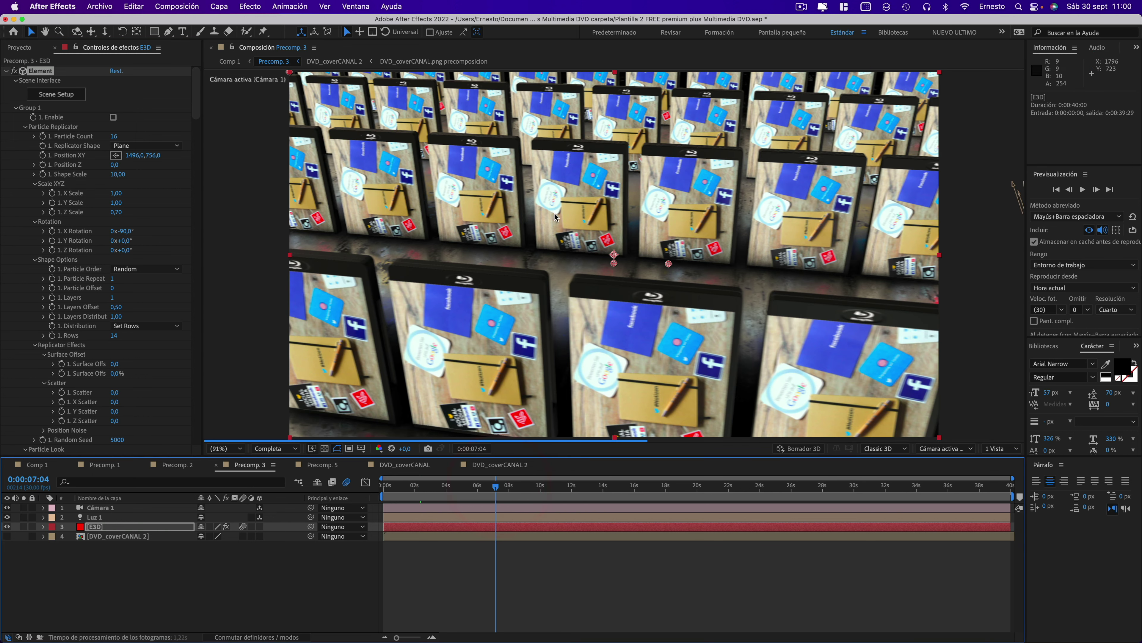
pyautogui.click(600, 487)
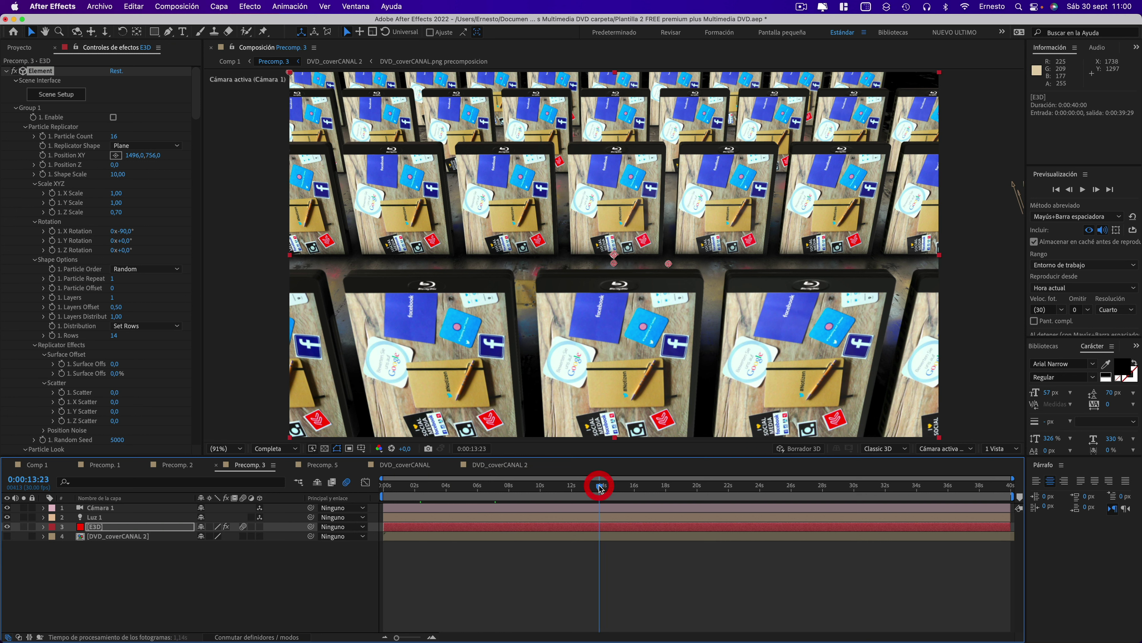